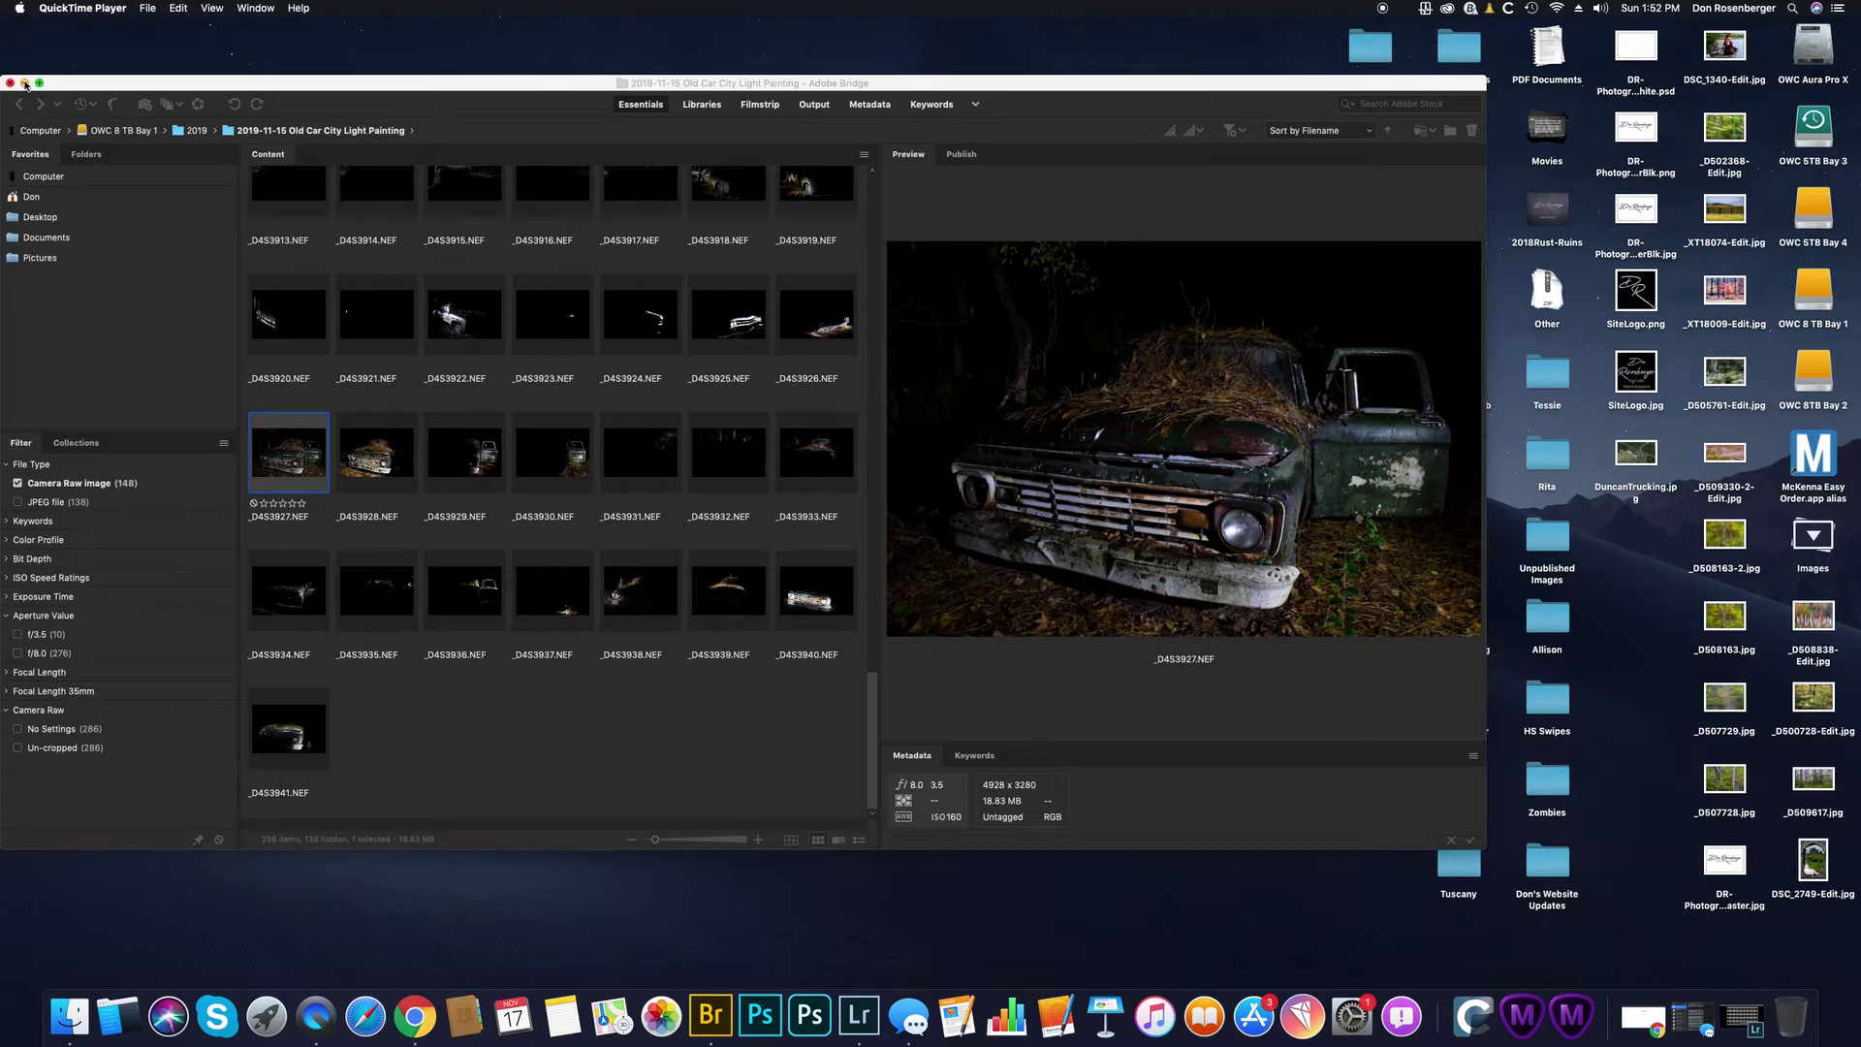
Step: Switch to Lightroom Classic, look through the thumbnails of the 2019-11-15 Old Car City Light Painting folder, and return to Bridge
click(861, 1030)
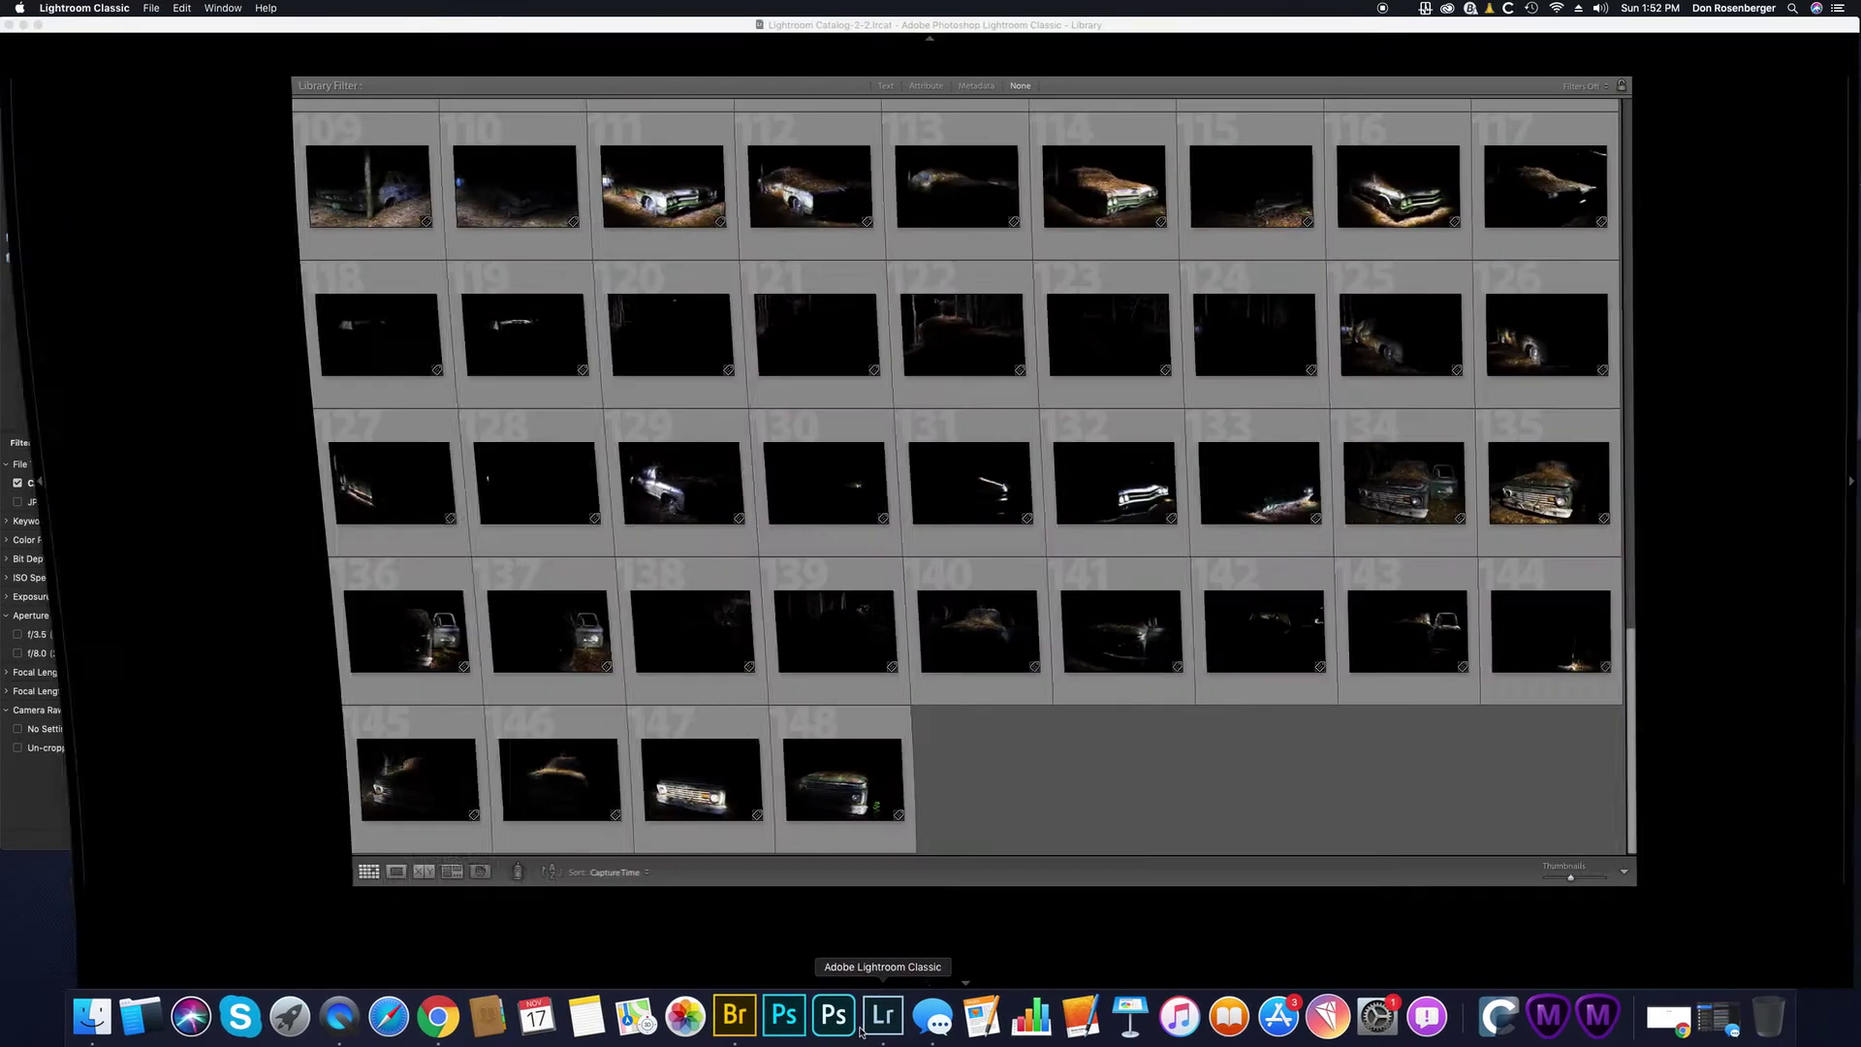
scroll(1338, 268, up, 5)
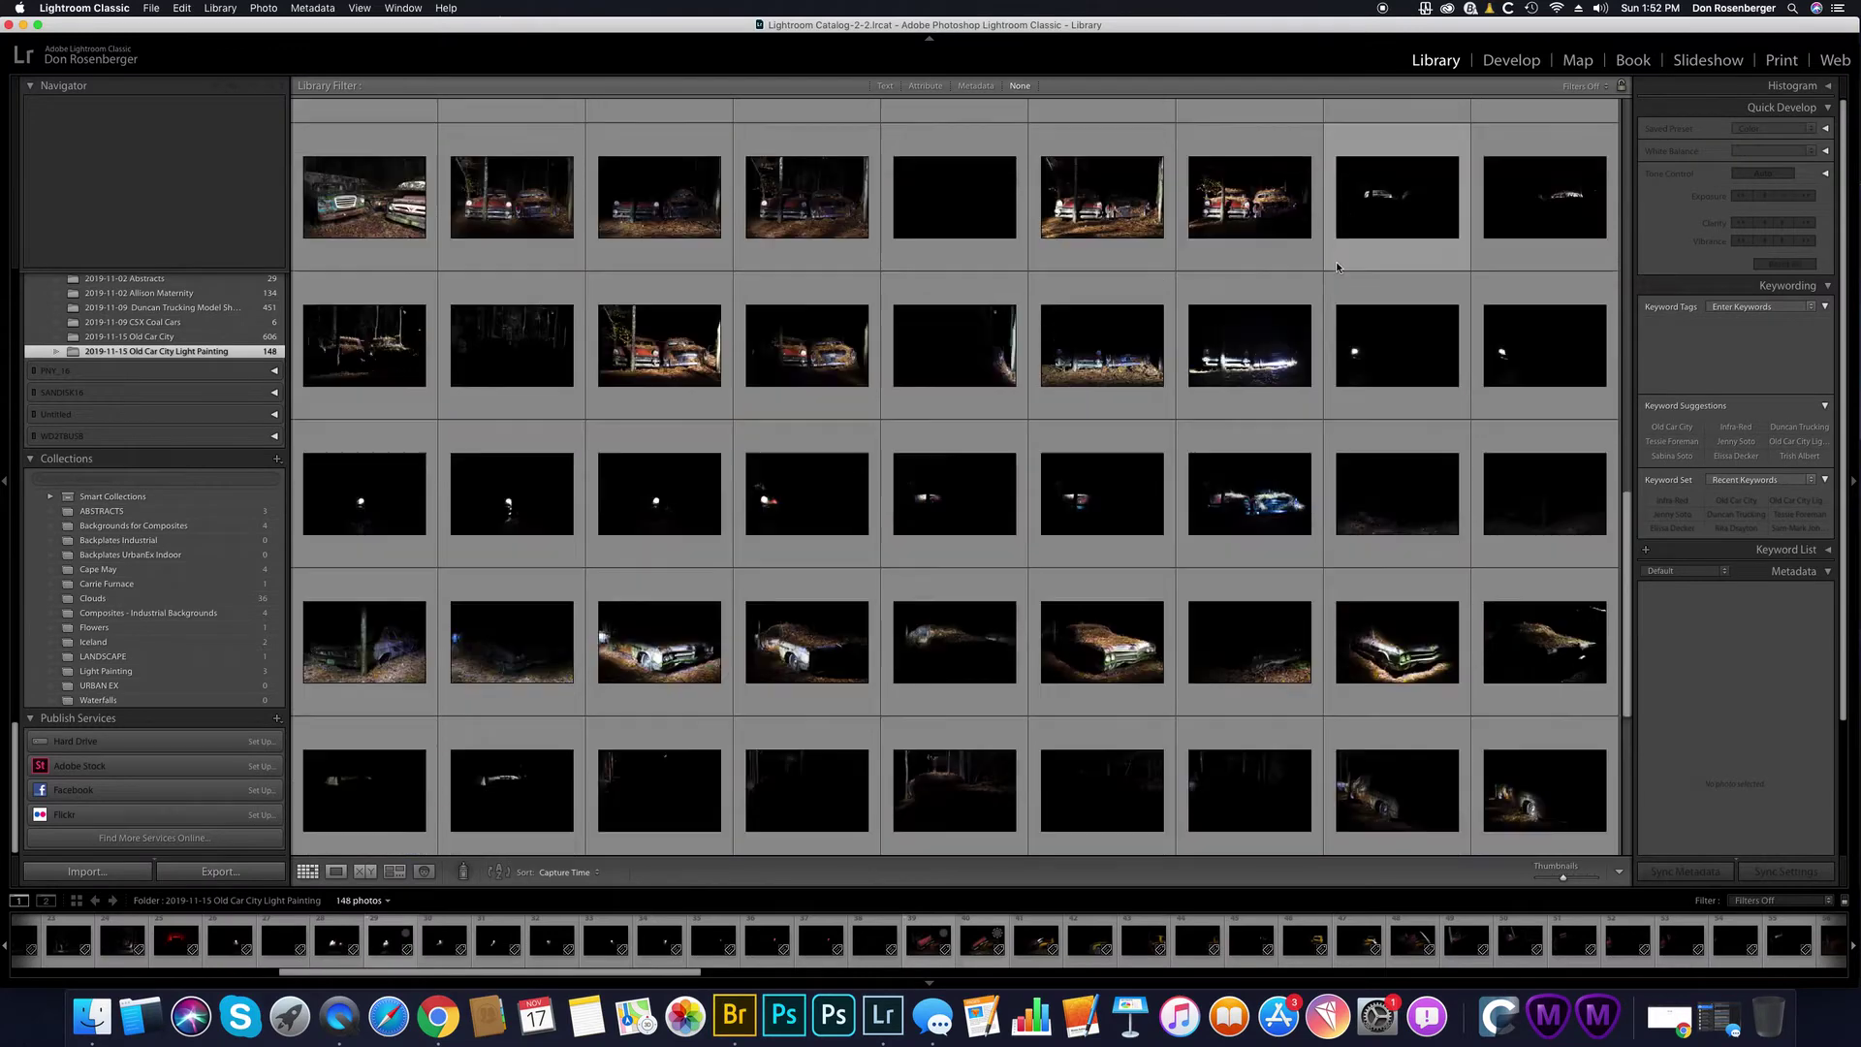
scroll(1338, 268, down, 4)
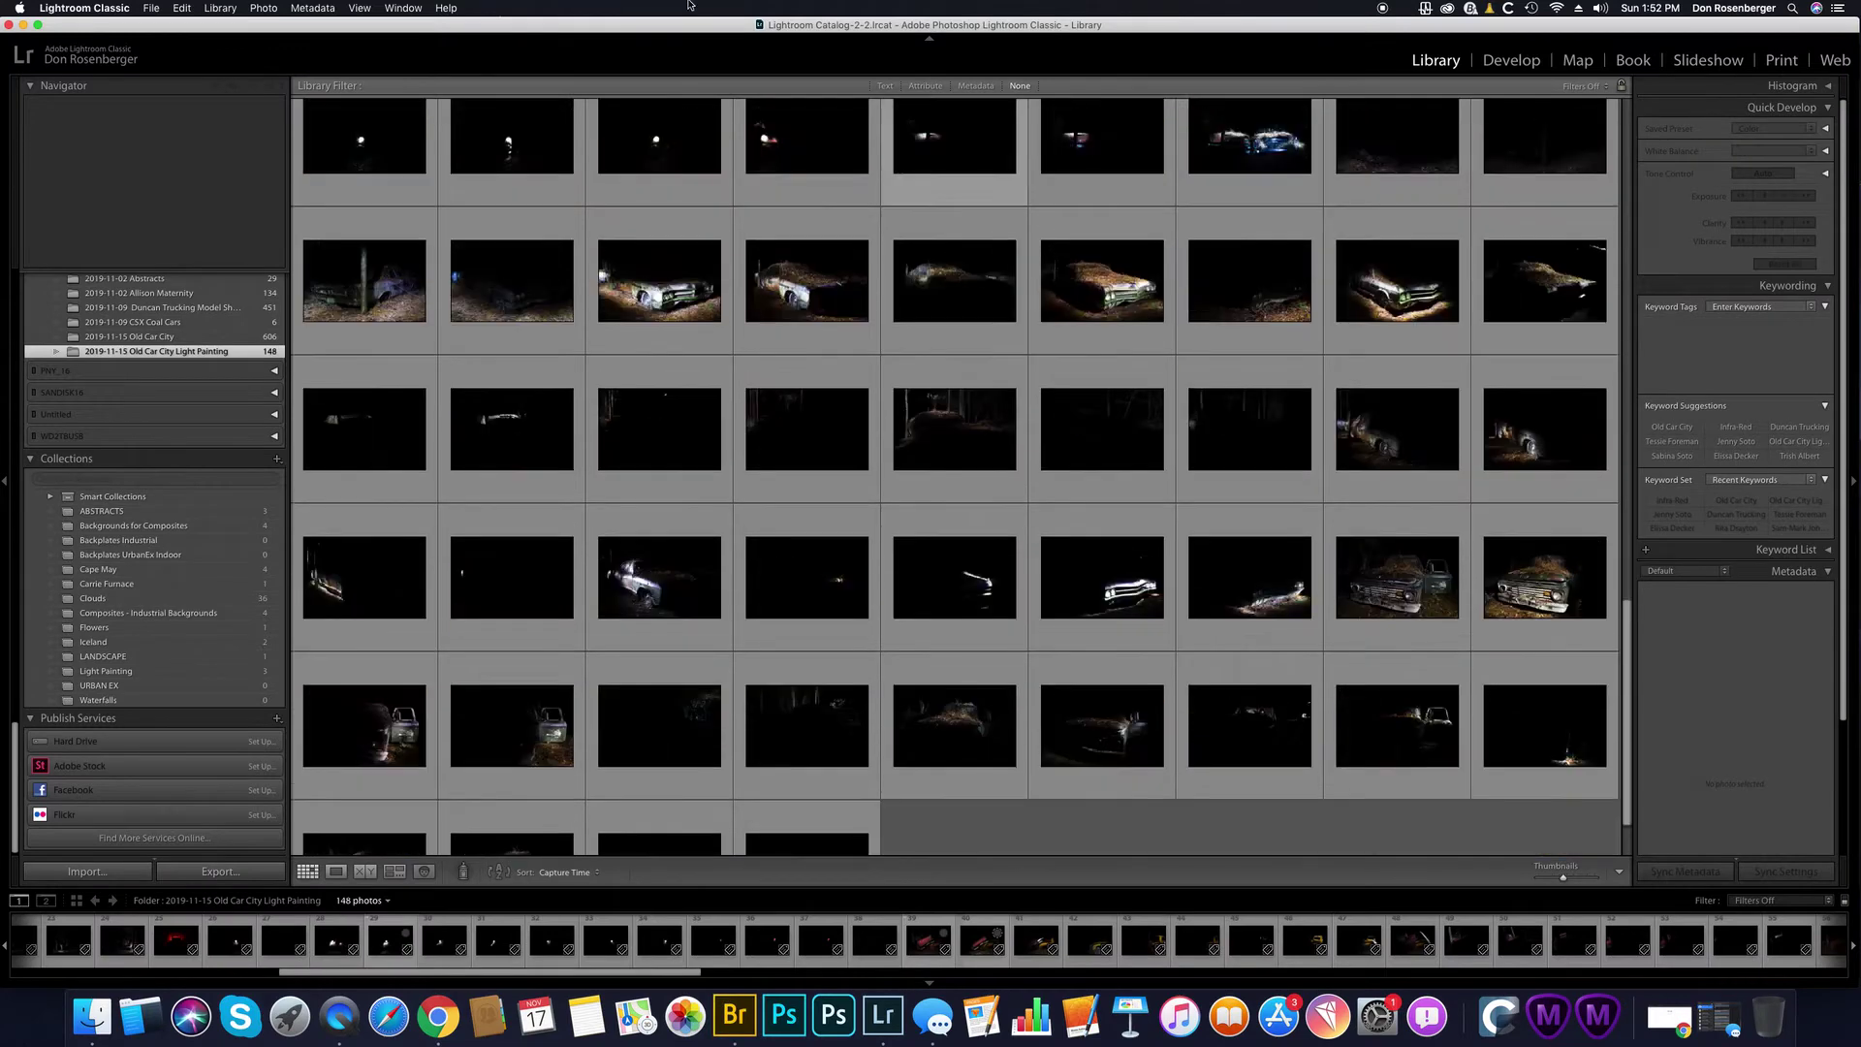
click(22, 25)
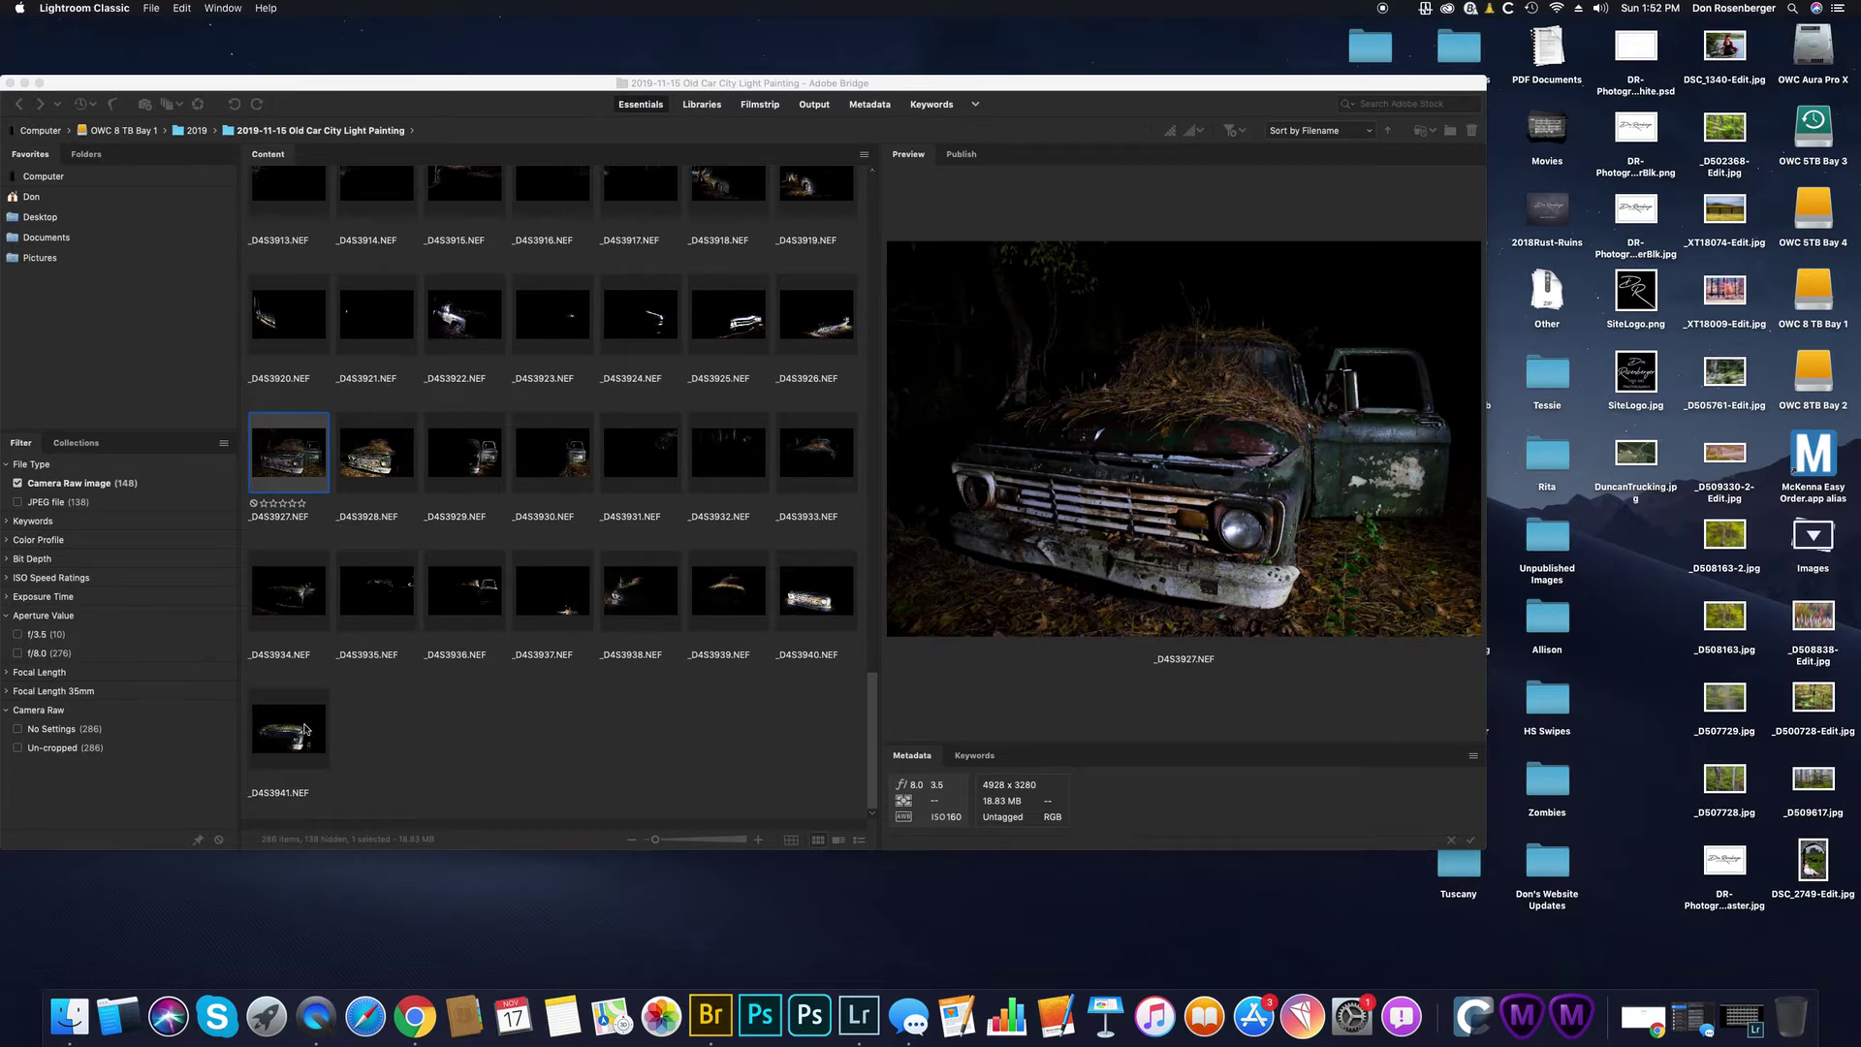
Step: Select the raw files from _D4S3927.NEF through _D4S3941.NEF and open them together in Camera Raw
shift+click(306, 729)
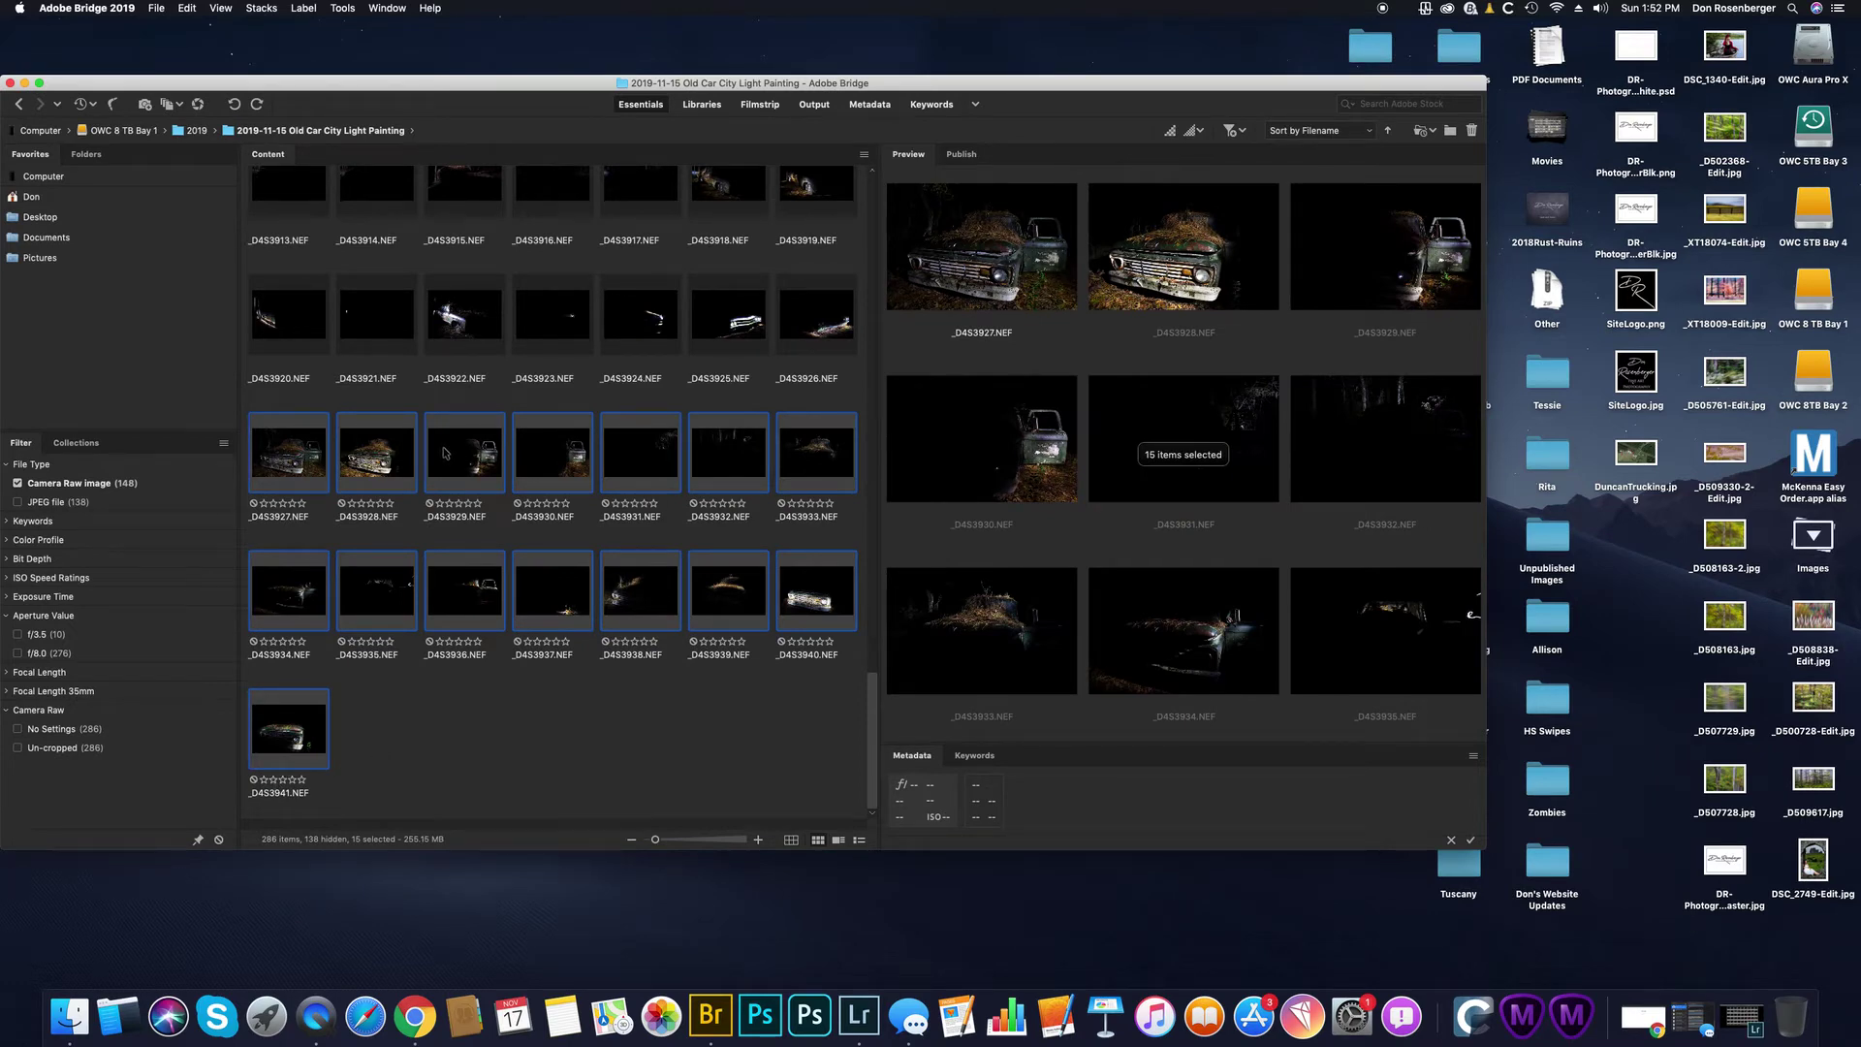
right_click(444, 451)
click(494, 481)
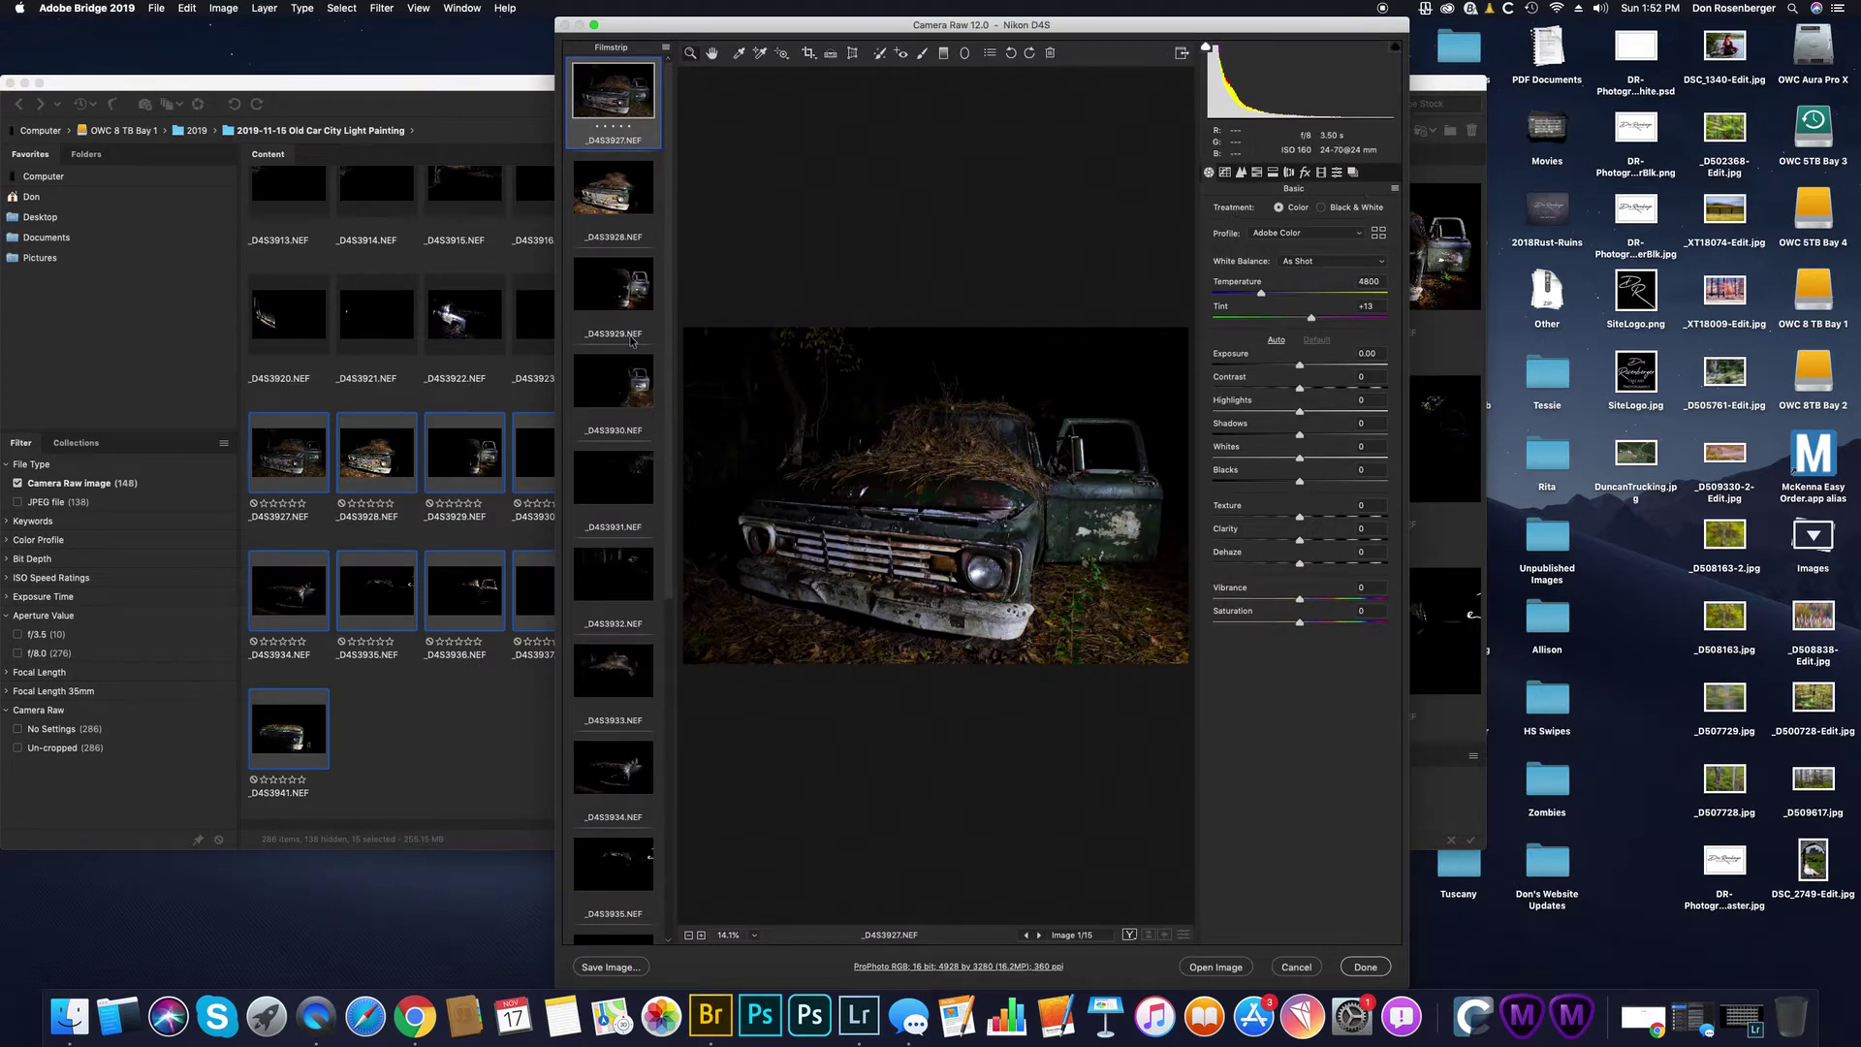
Step: Examine the light-painted truck exposures from _D4S3927.NEF through _D4S3935.NEF one by one, comparing lit areas and white balance
click(616, 198)
click(622, 276)
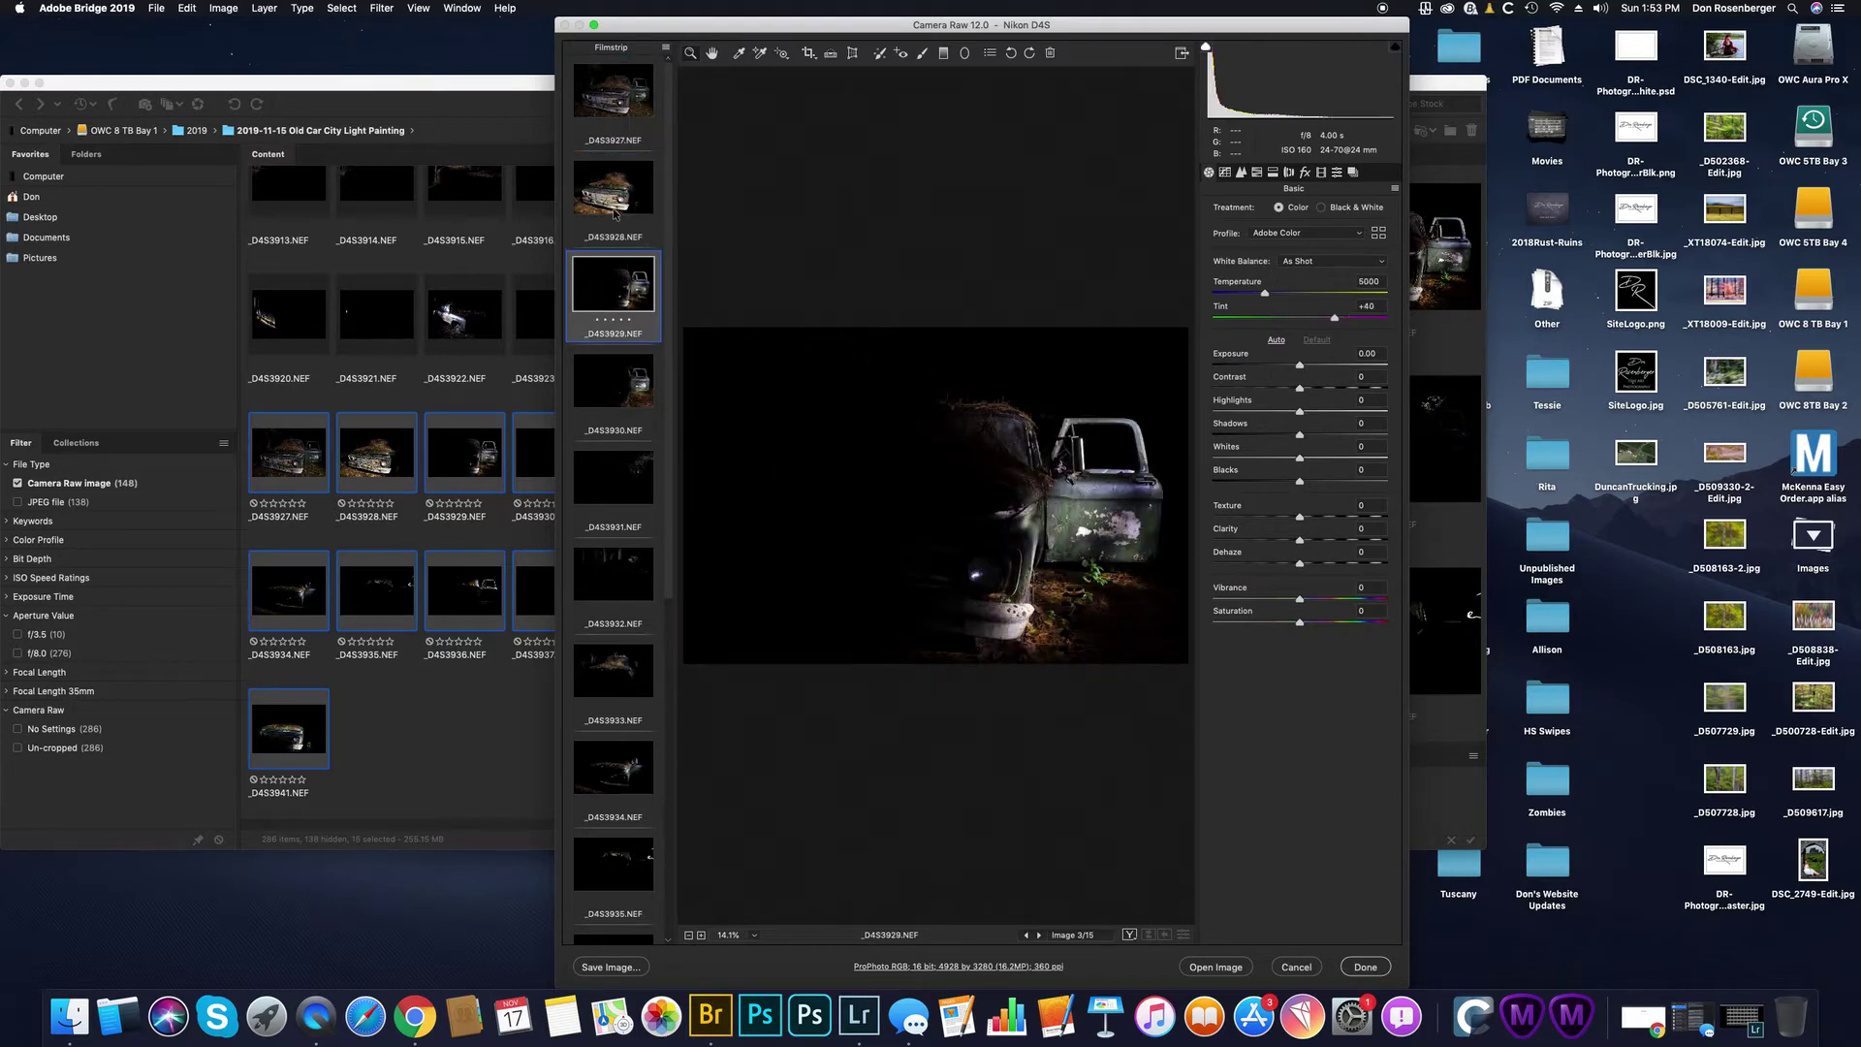
click(616, 190)
click(603, 140)
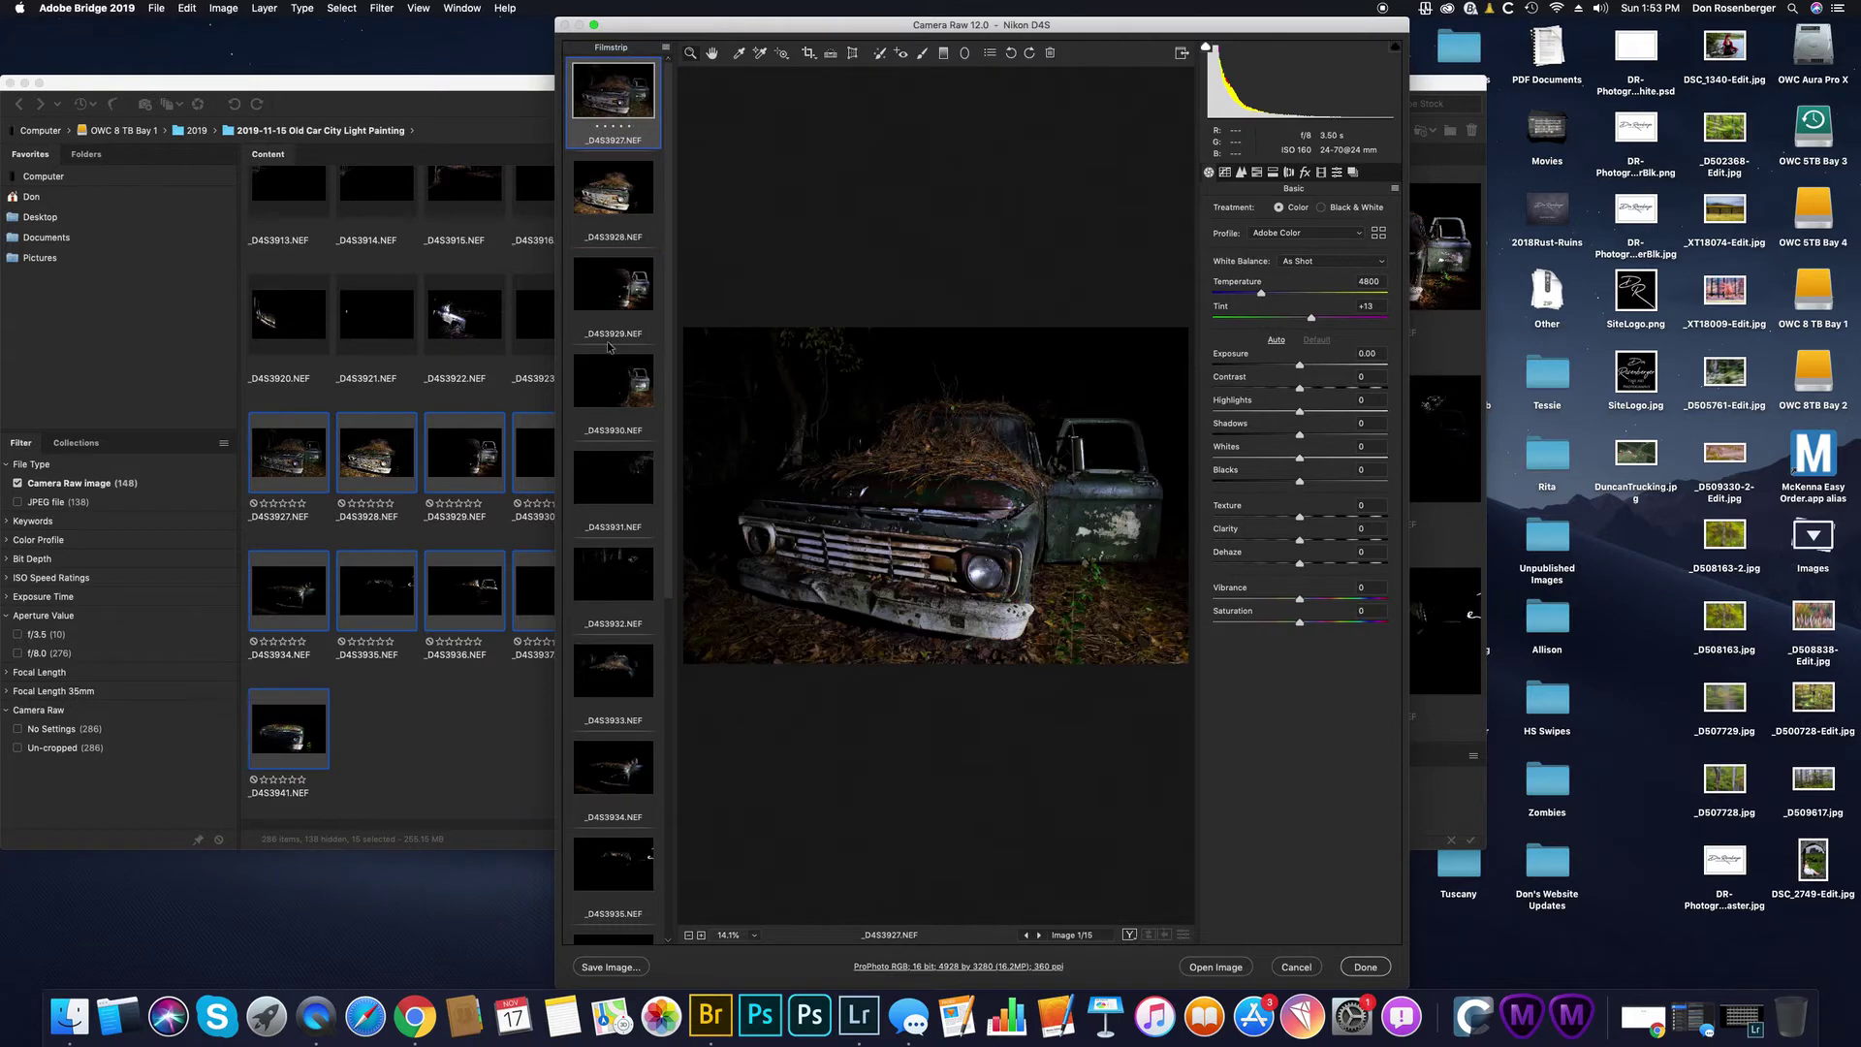
click(615, 381)
click(613, 324)
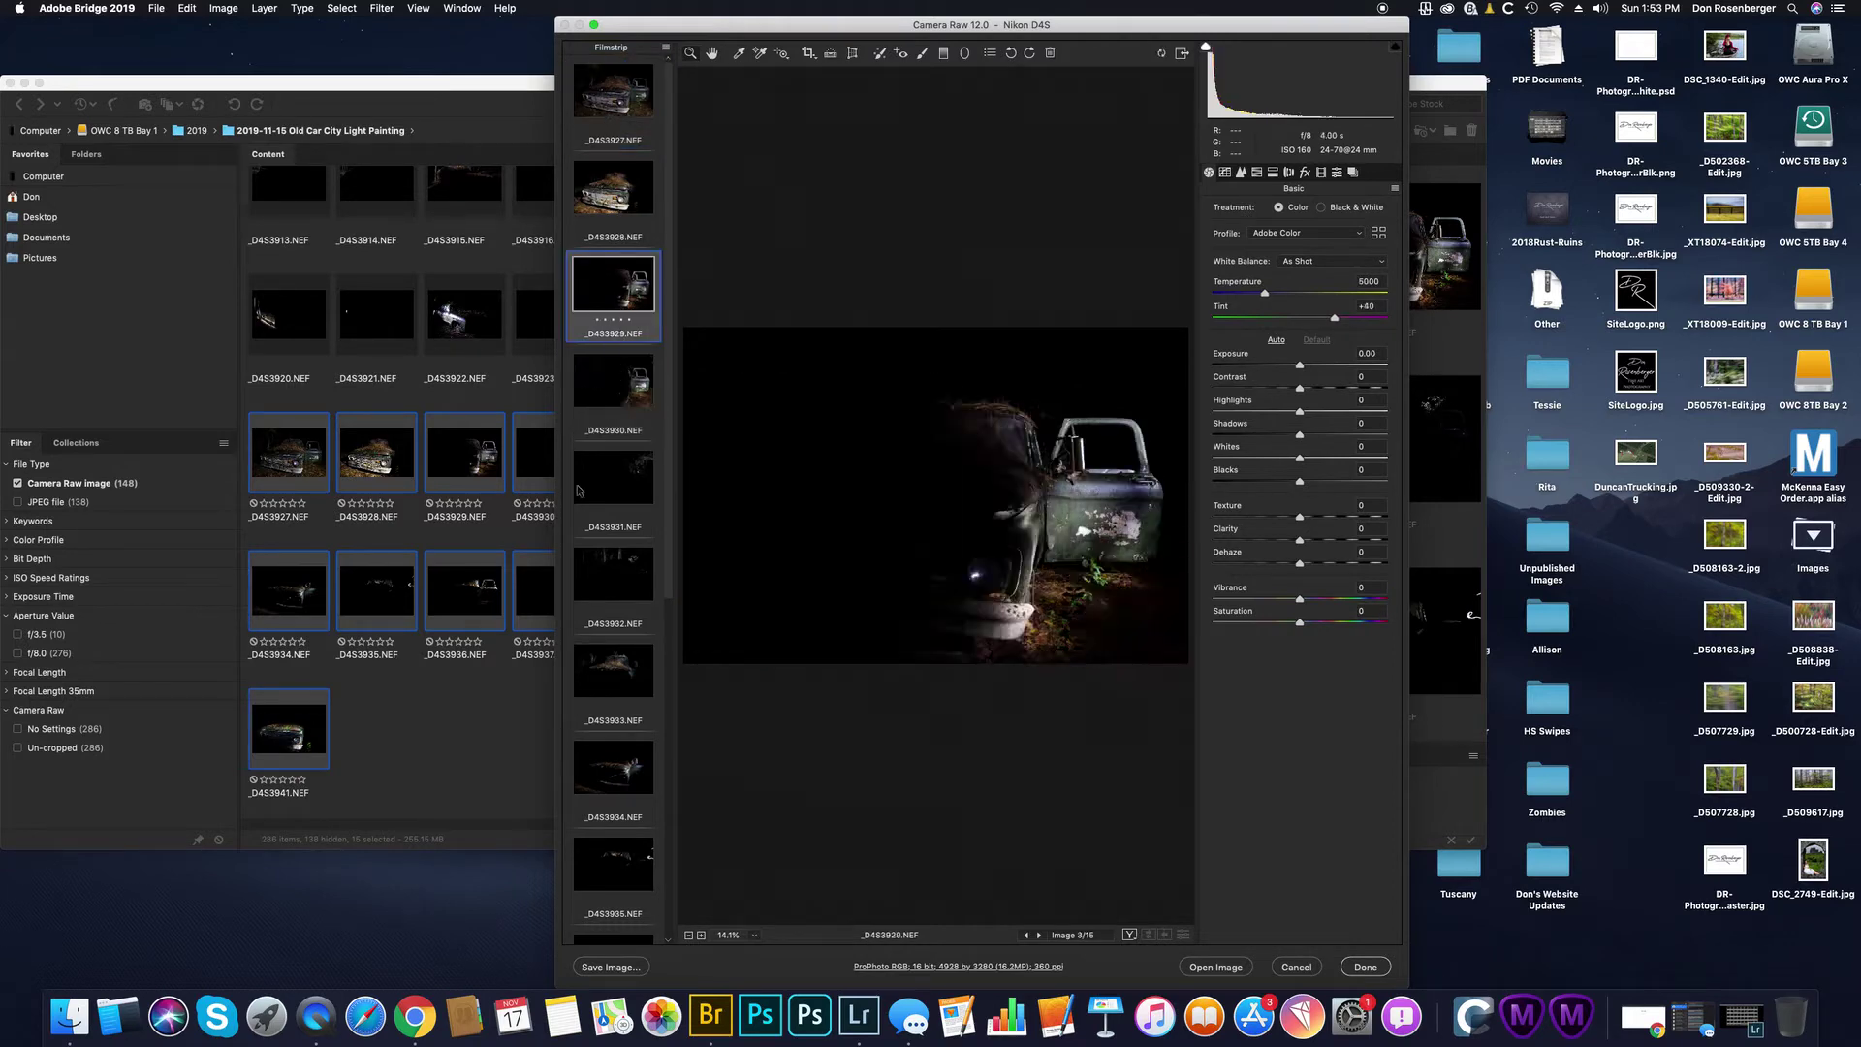
click(631, 582)
click(619, 669)
click(613, 579)
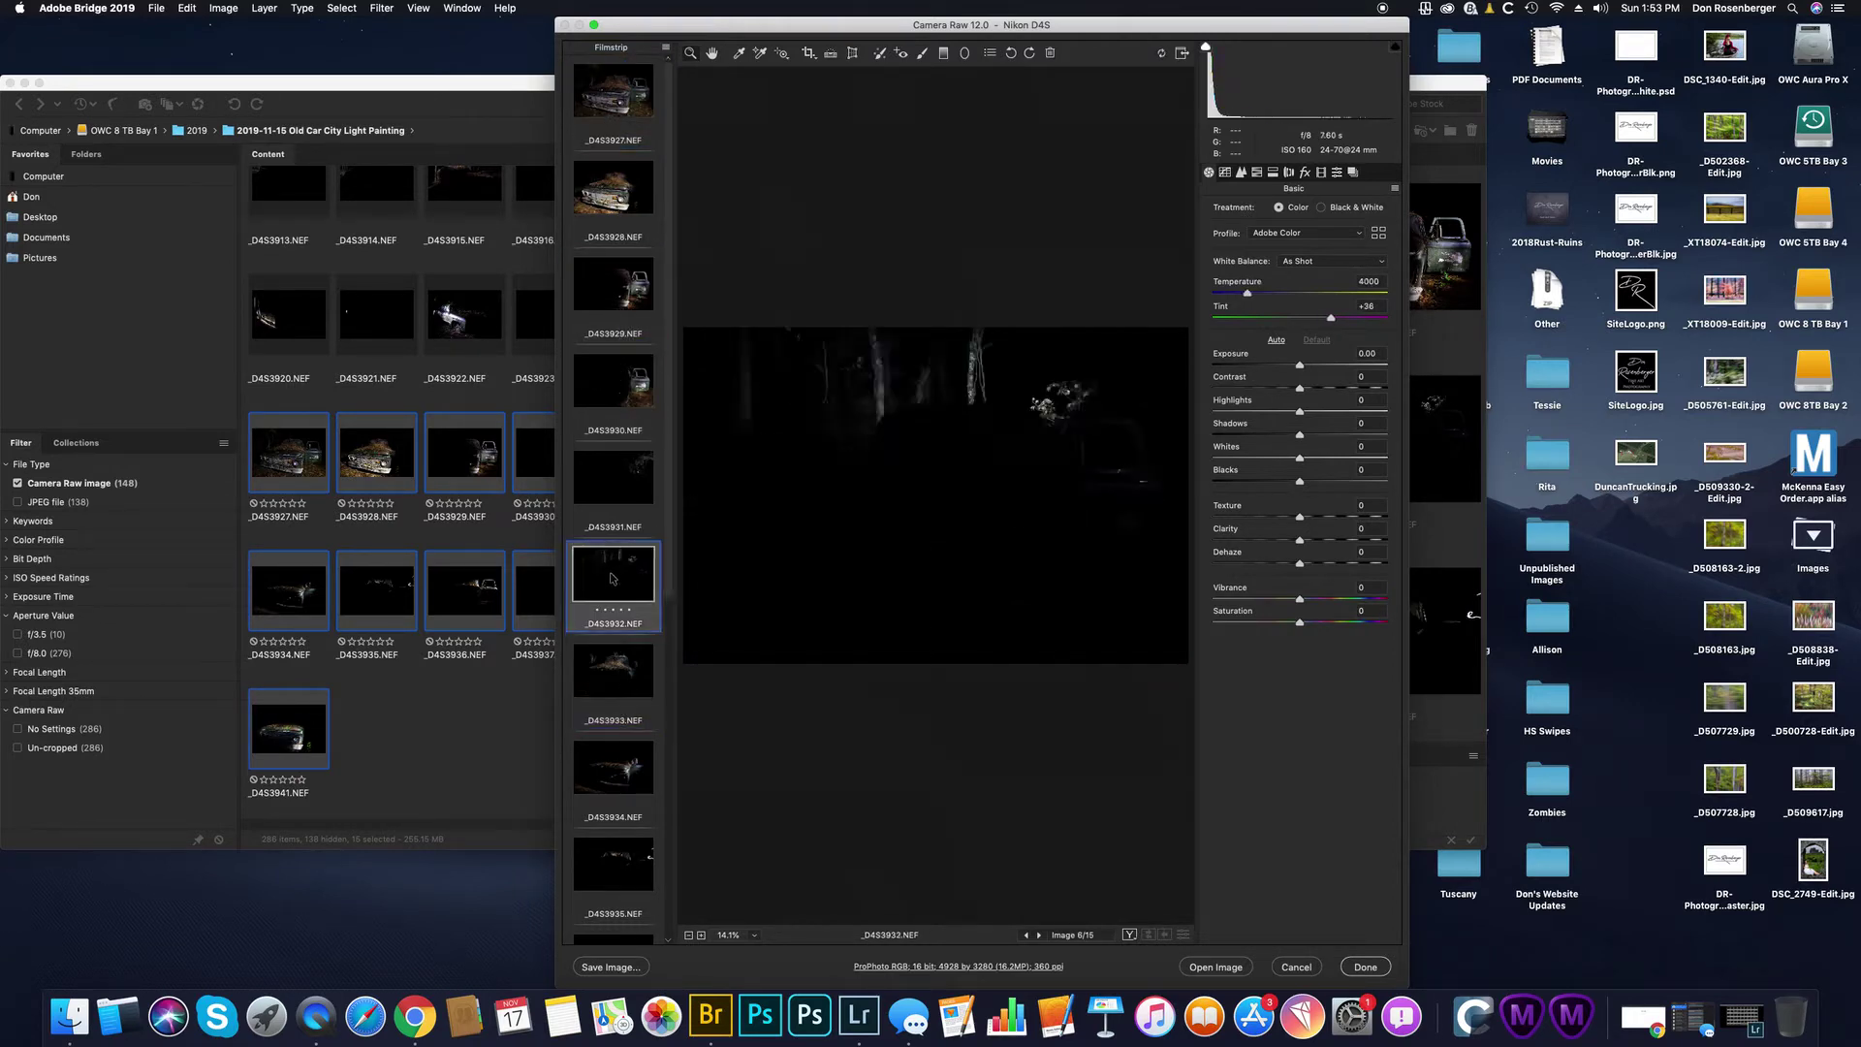
click(620, 790)
click(624, 669)
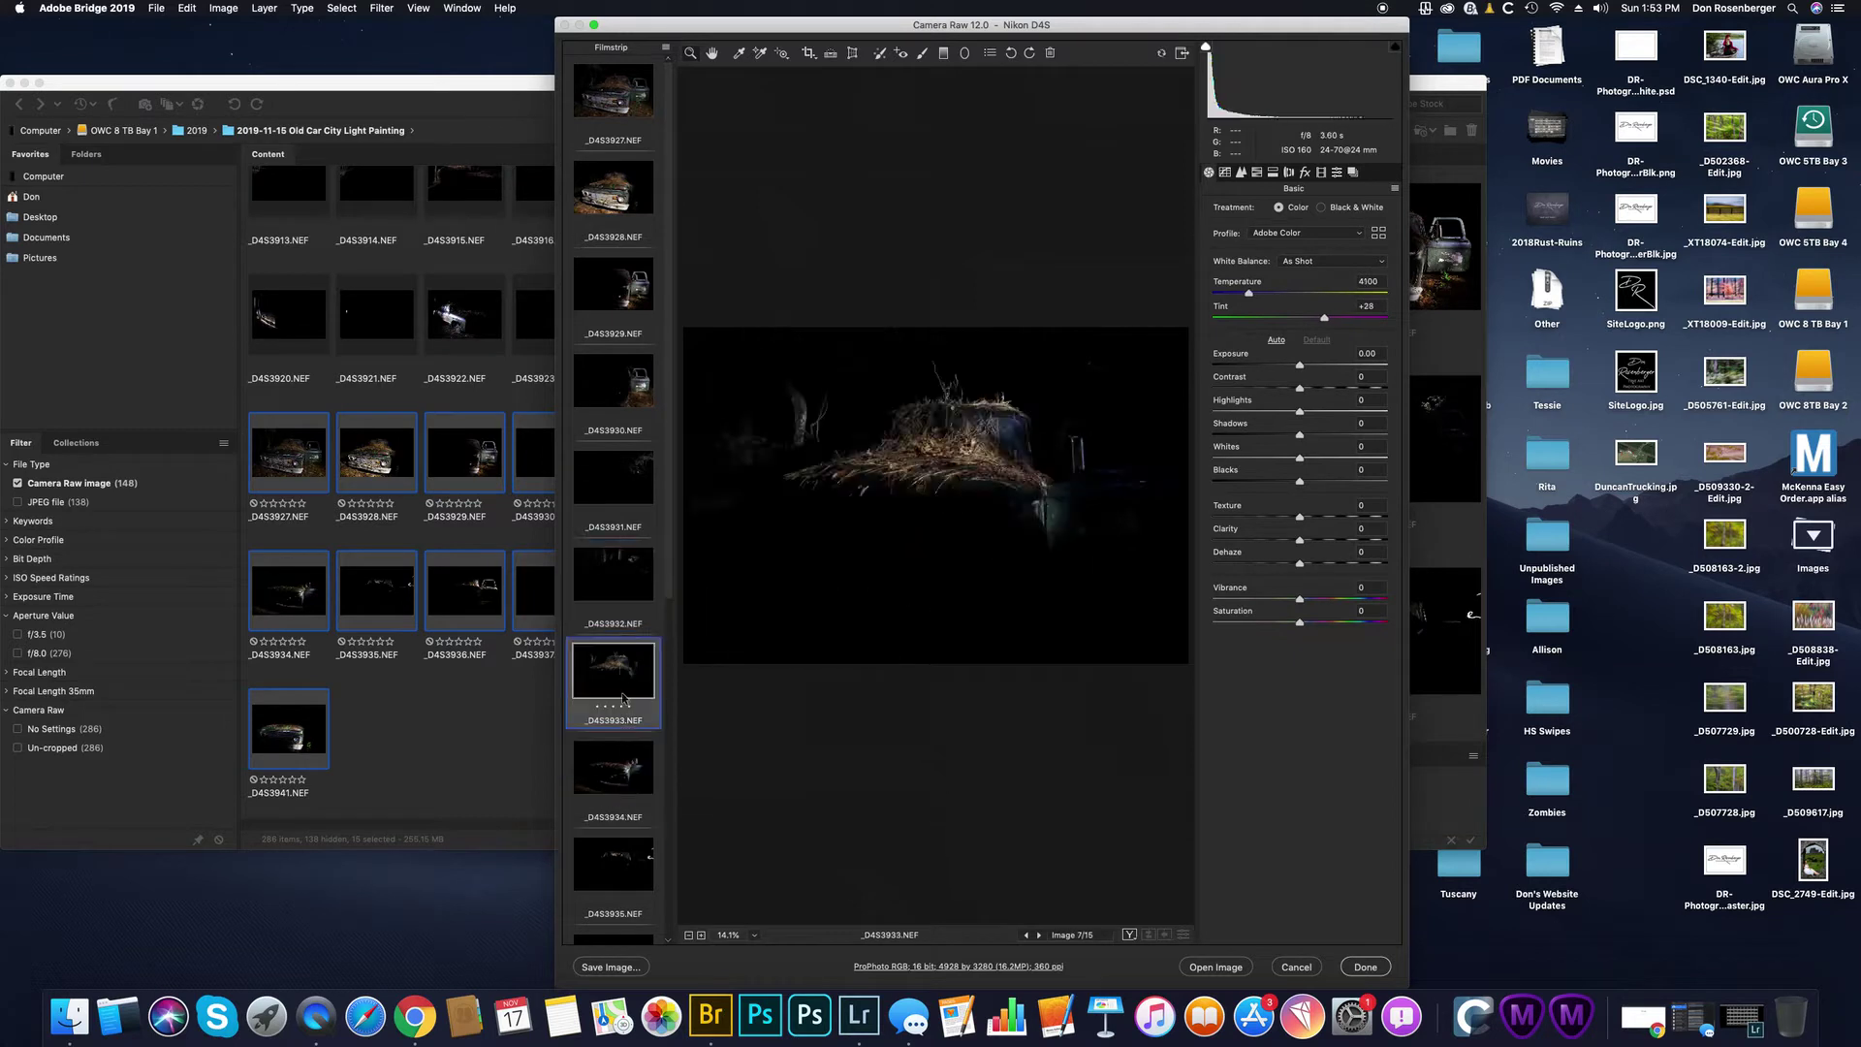
click(611, 776)
click(626, 885)
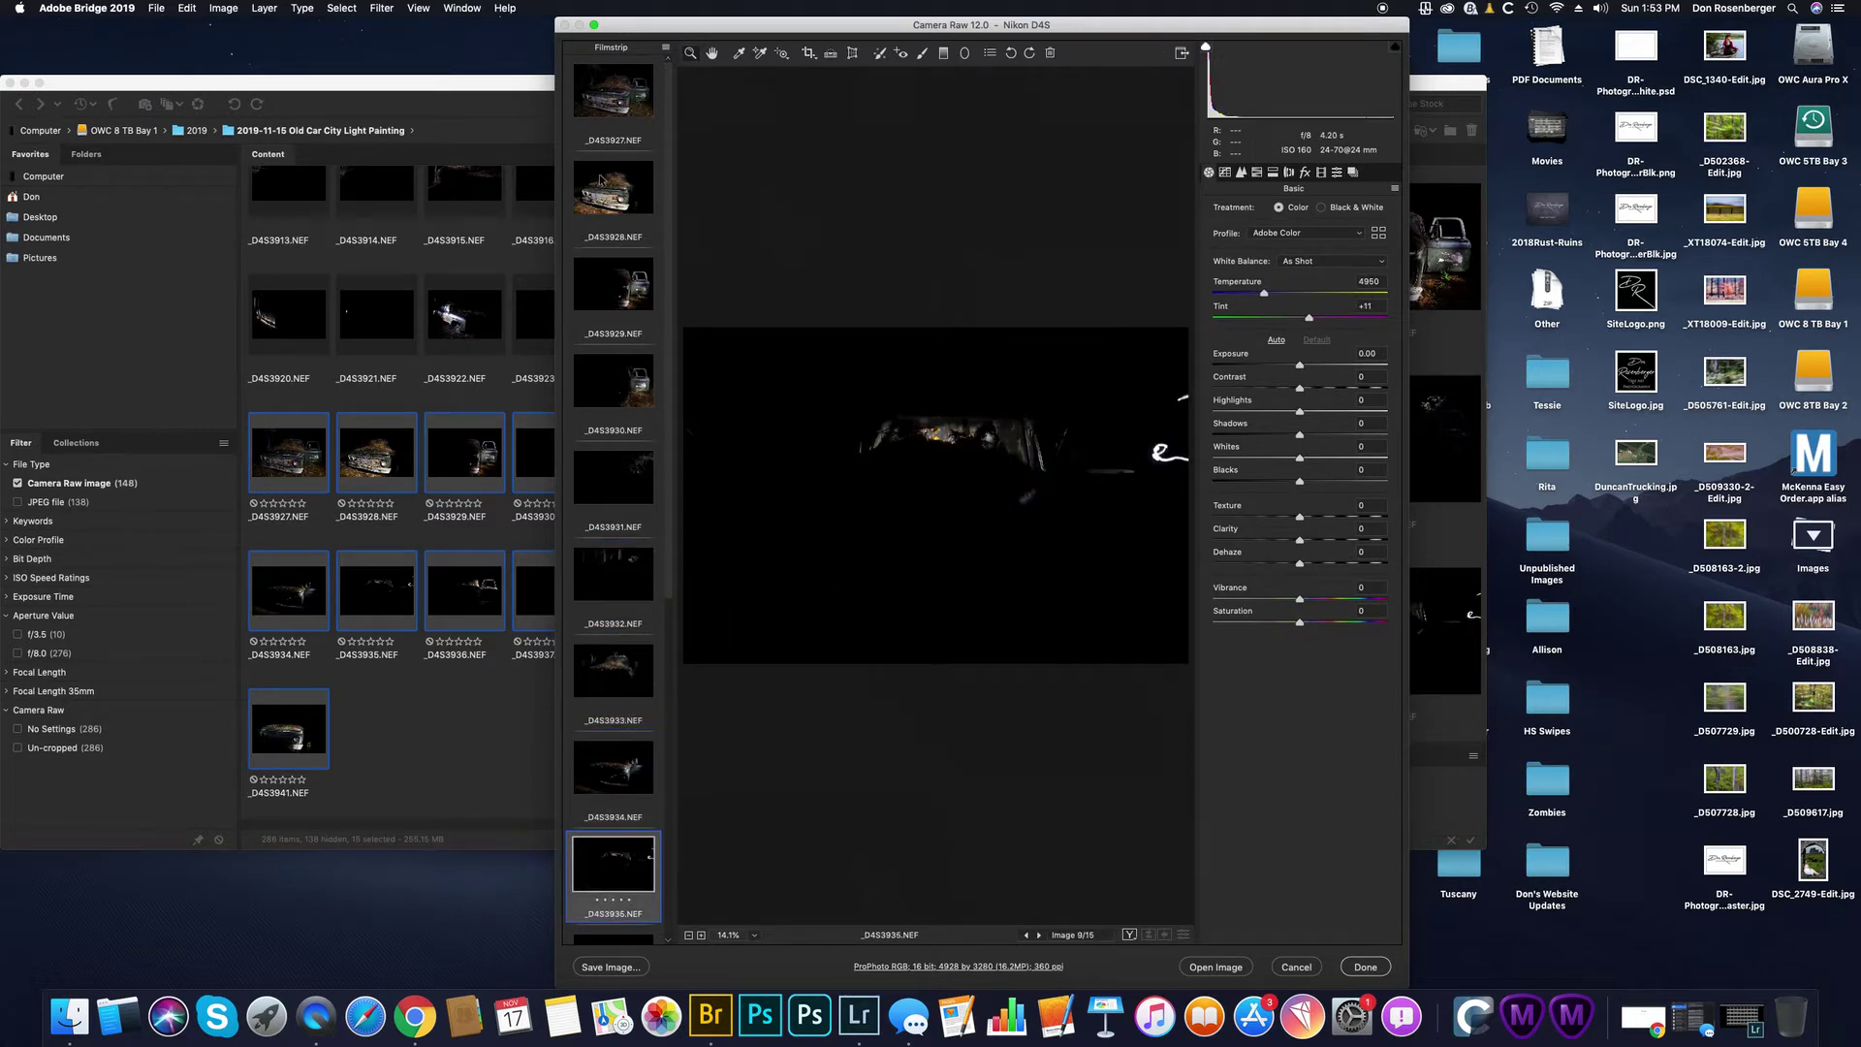
click(645, 207)
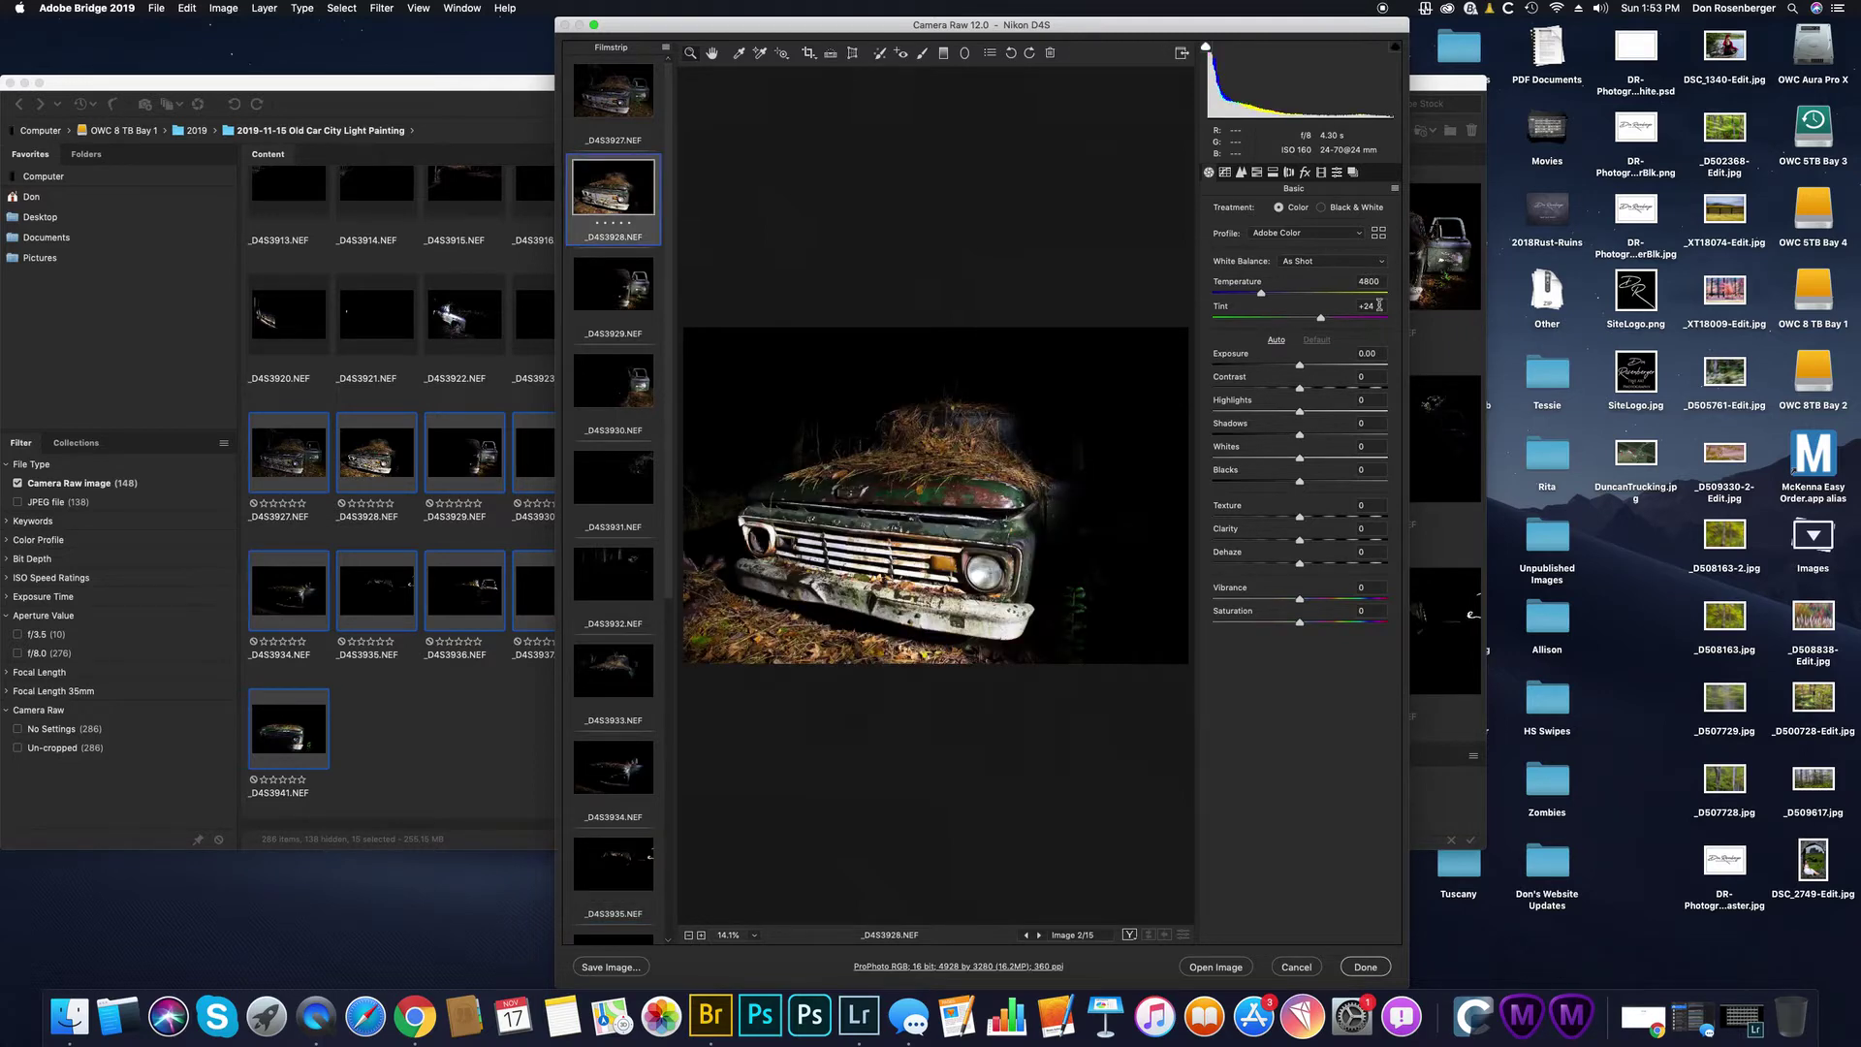
Step: Select all frames from _D4S3927.NEF to _D4S3941.NEF and give them a shared white balance of temperature 4800 and tint +23
click(636, 109)
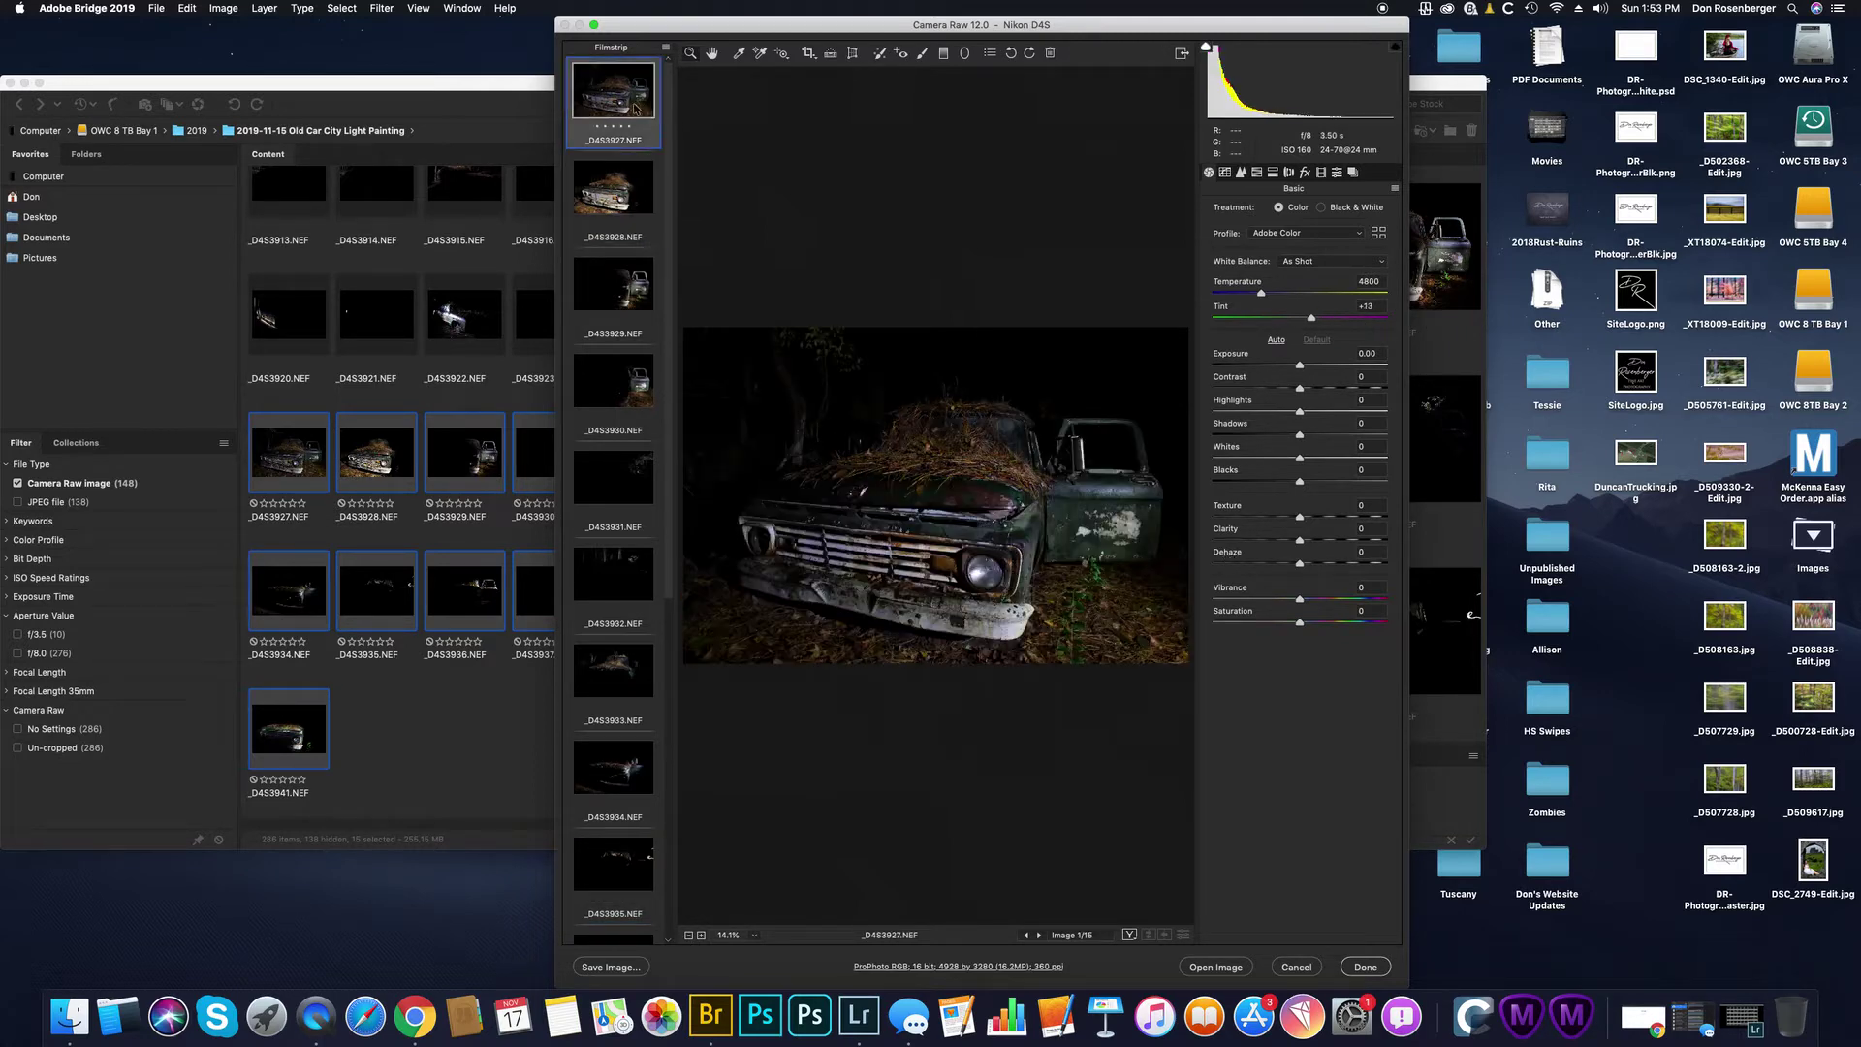
scroll(640, 775, down, 6)
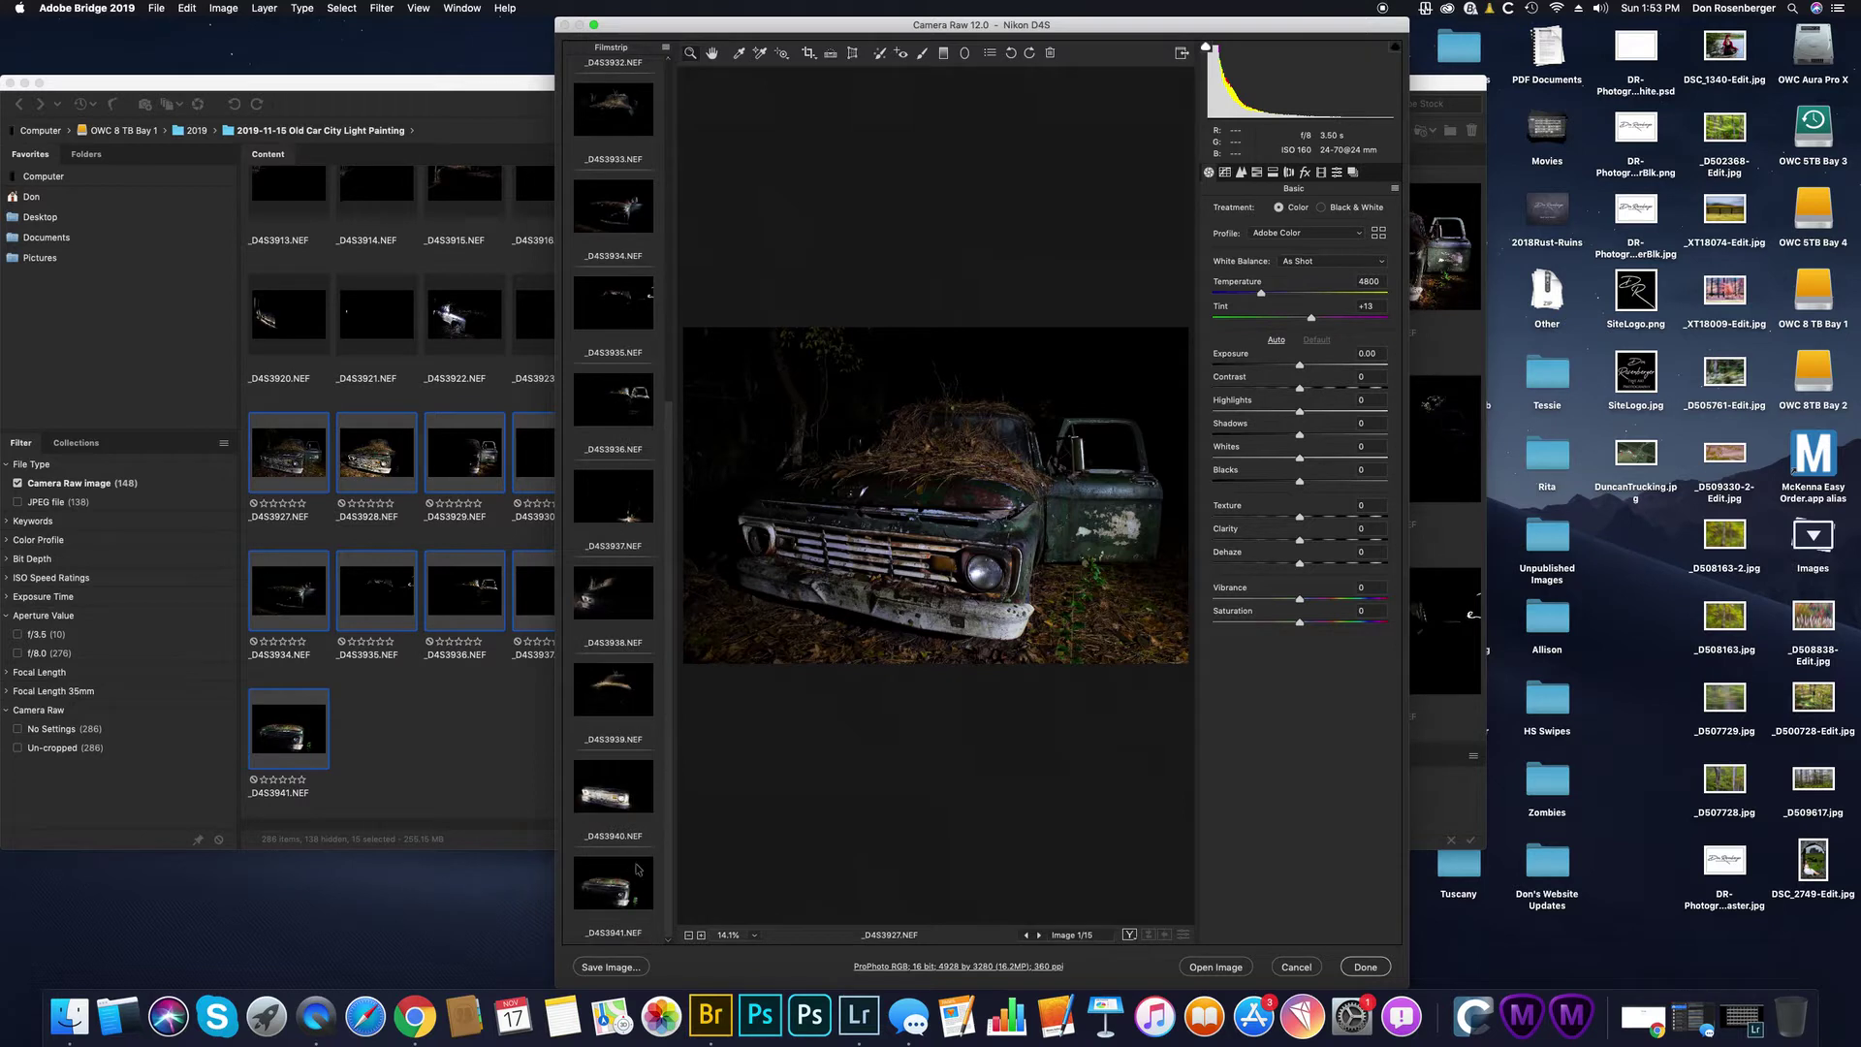
shift+click(637, 868)
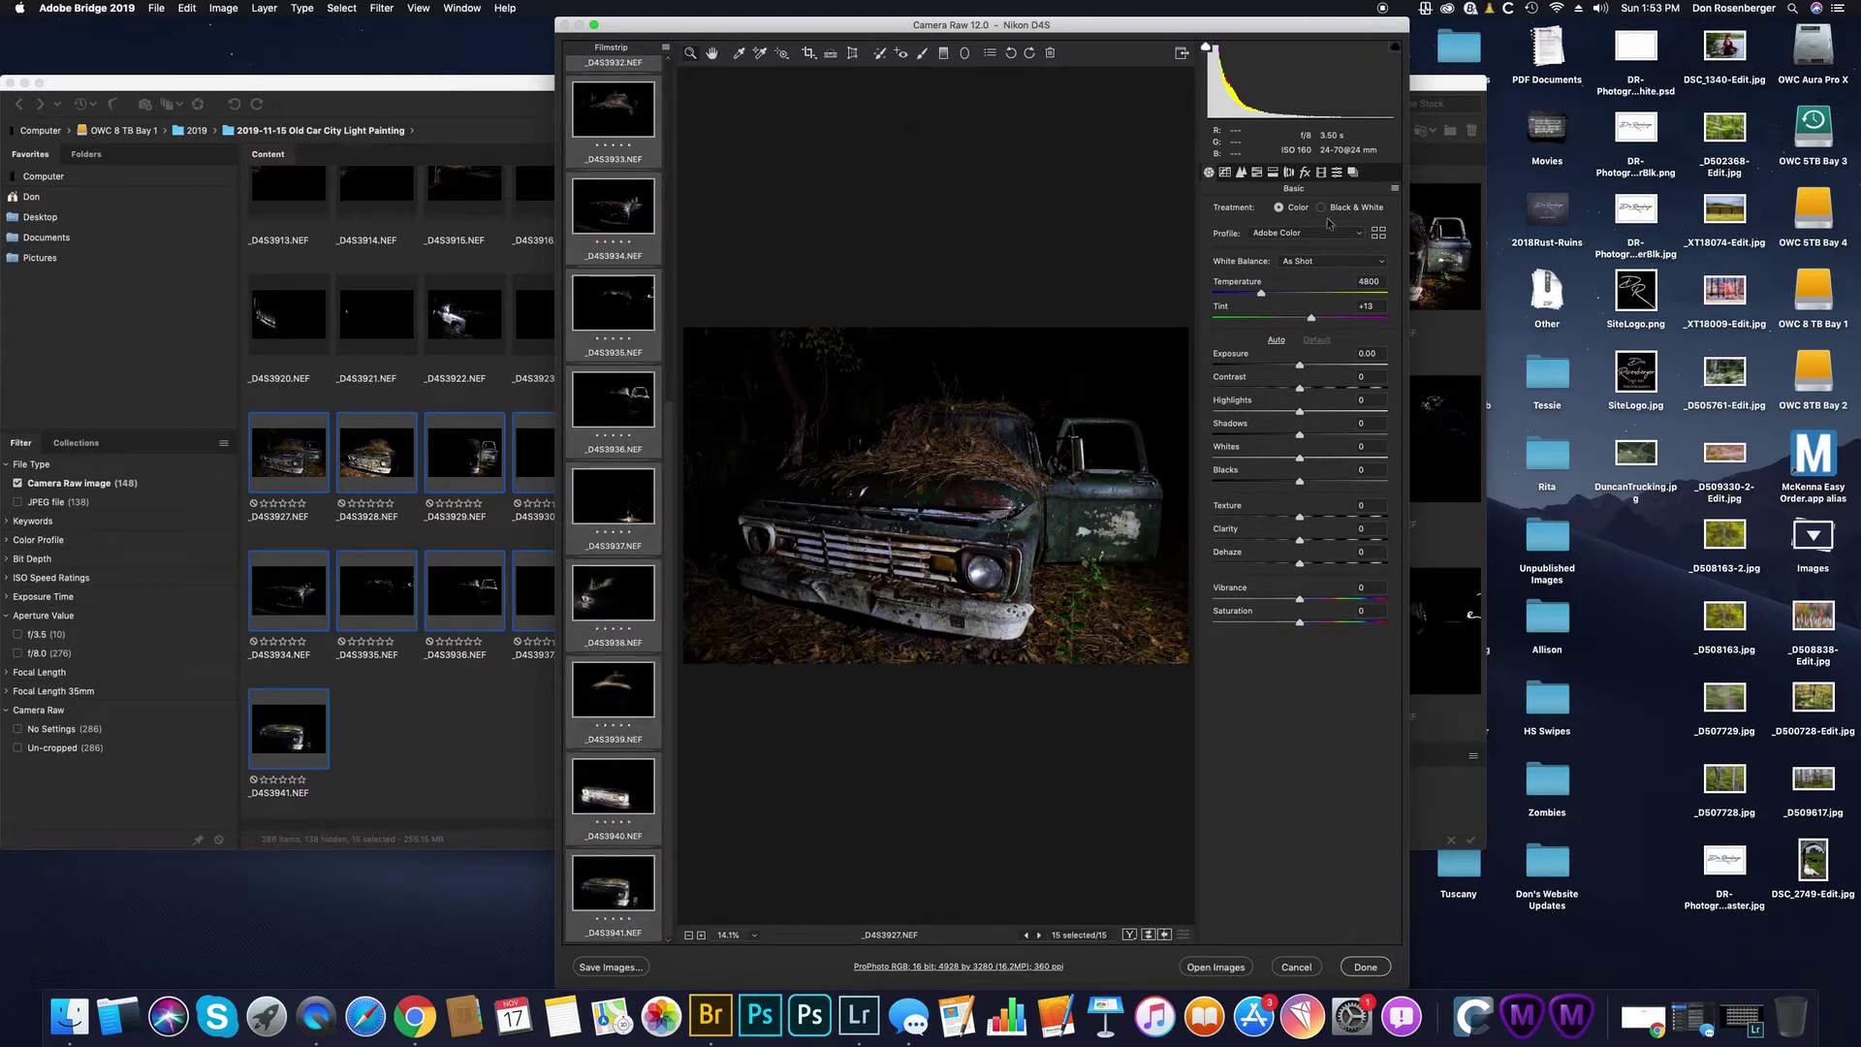
drag(1261, 294, 1264, 296)
click(1264, 303)
drag(1311, 318, 1315, 320)
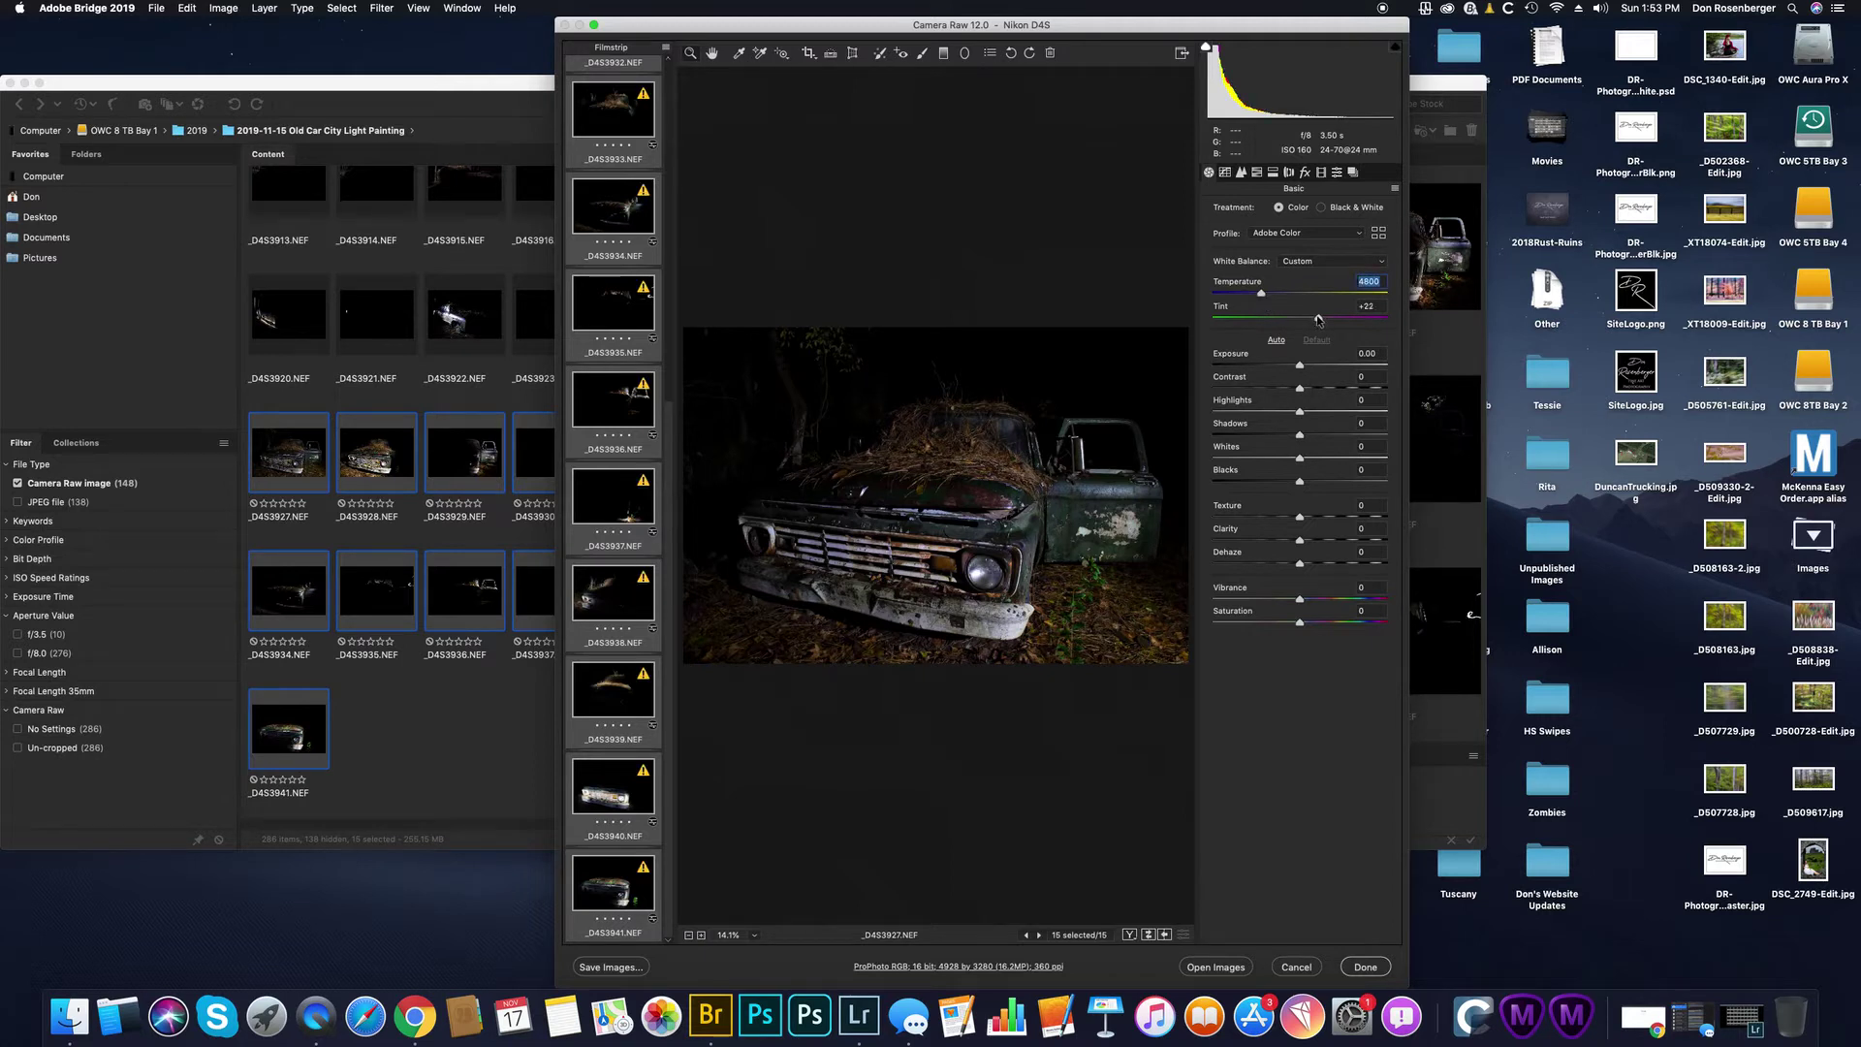
click(1319, 320)
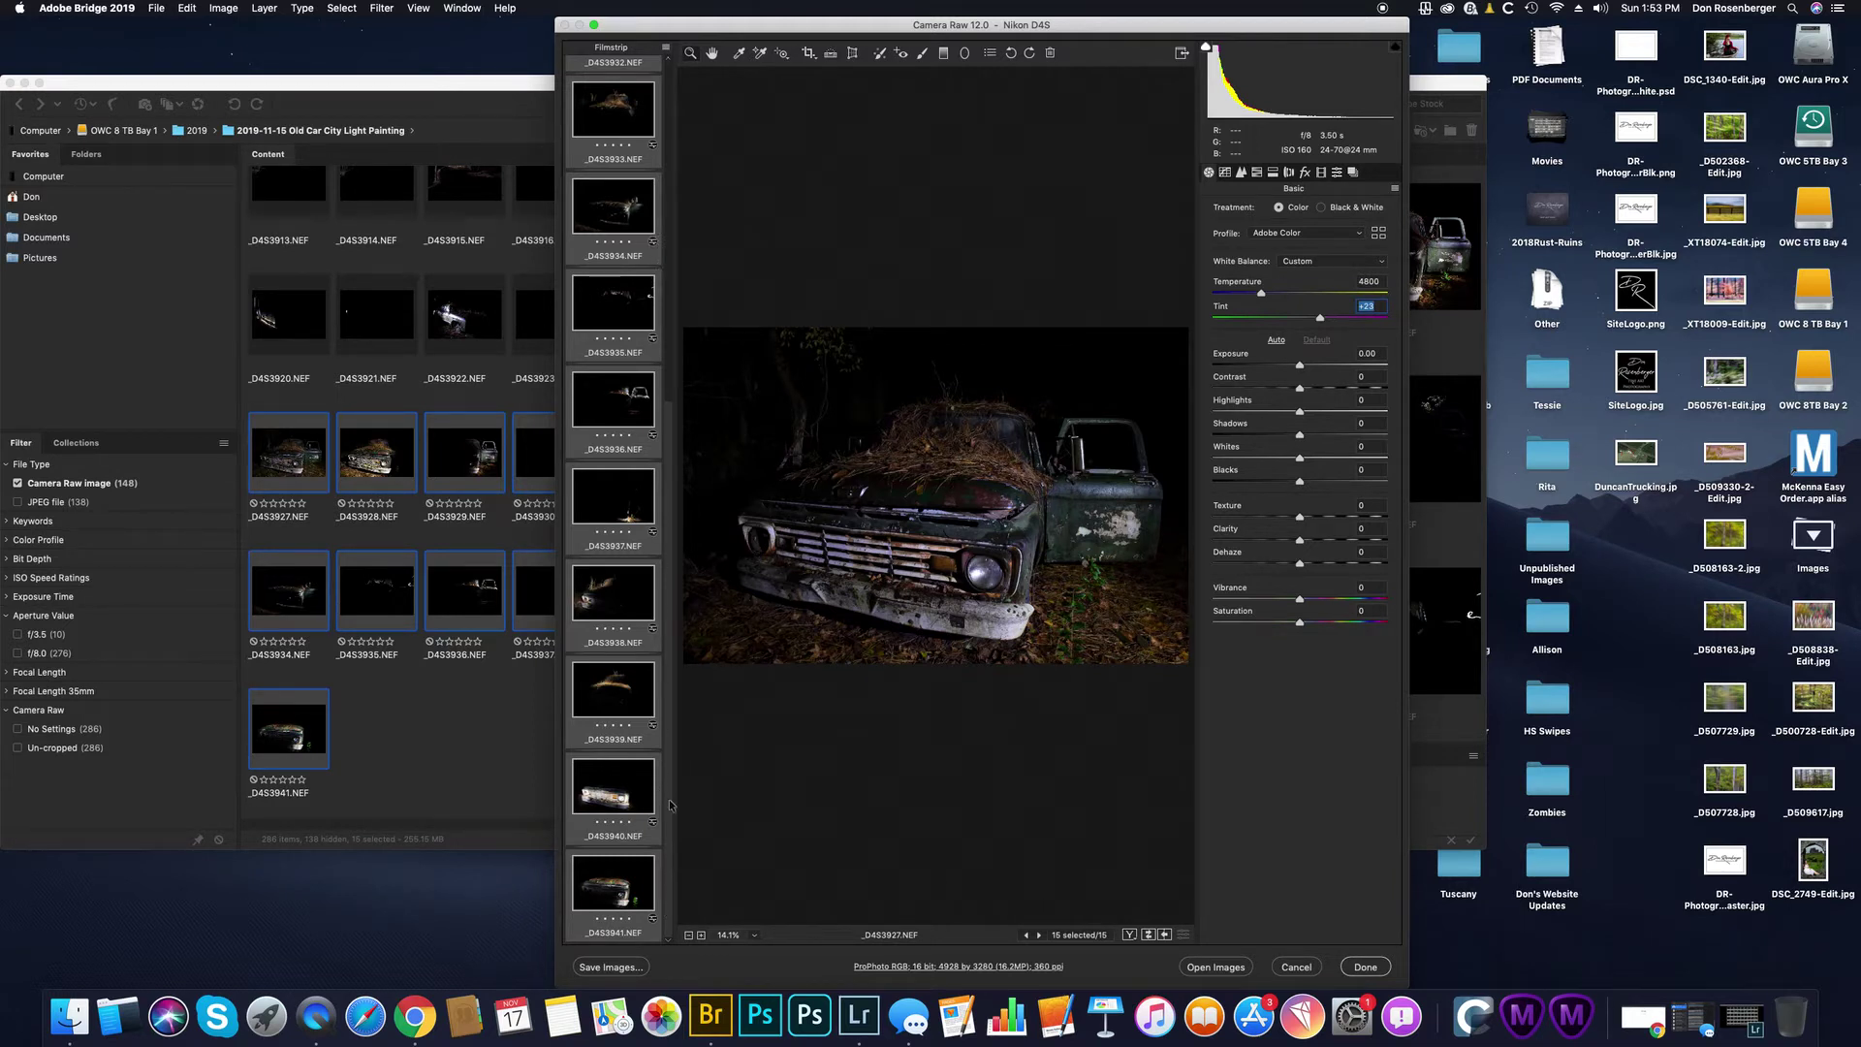
Step: Check the shared white balance on individual frames, including _D4S3934.NEF, _D4S3933.NEF, _D4S3927.NEF and _D4S3928.NEF
click(613, 206)
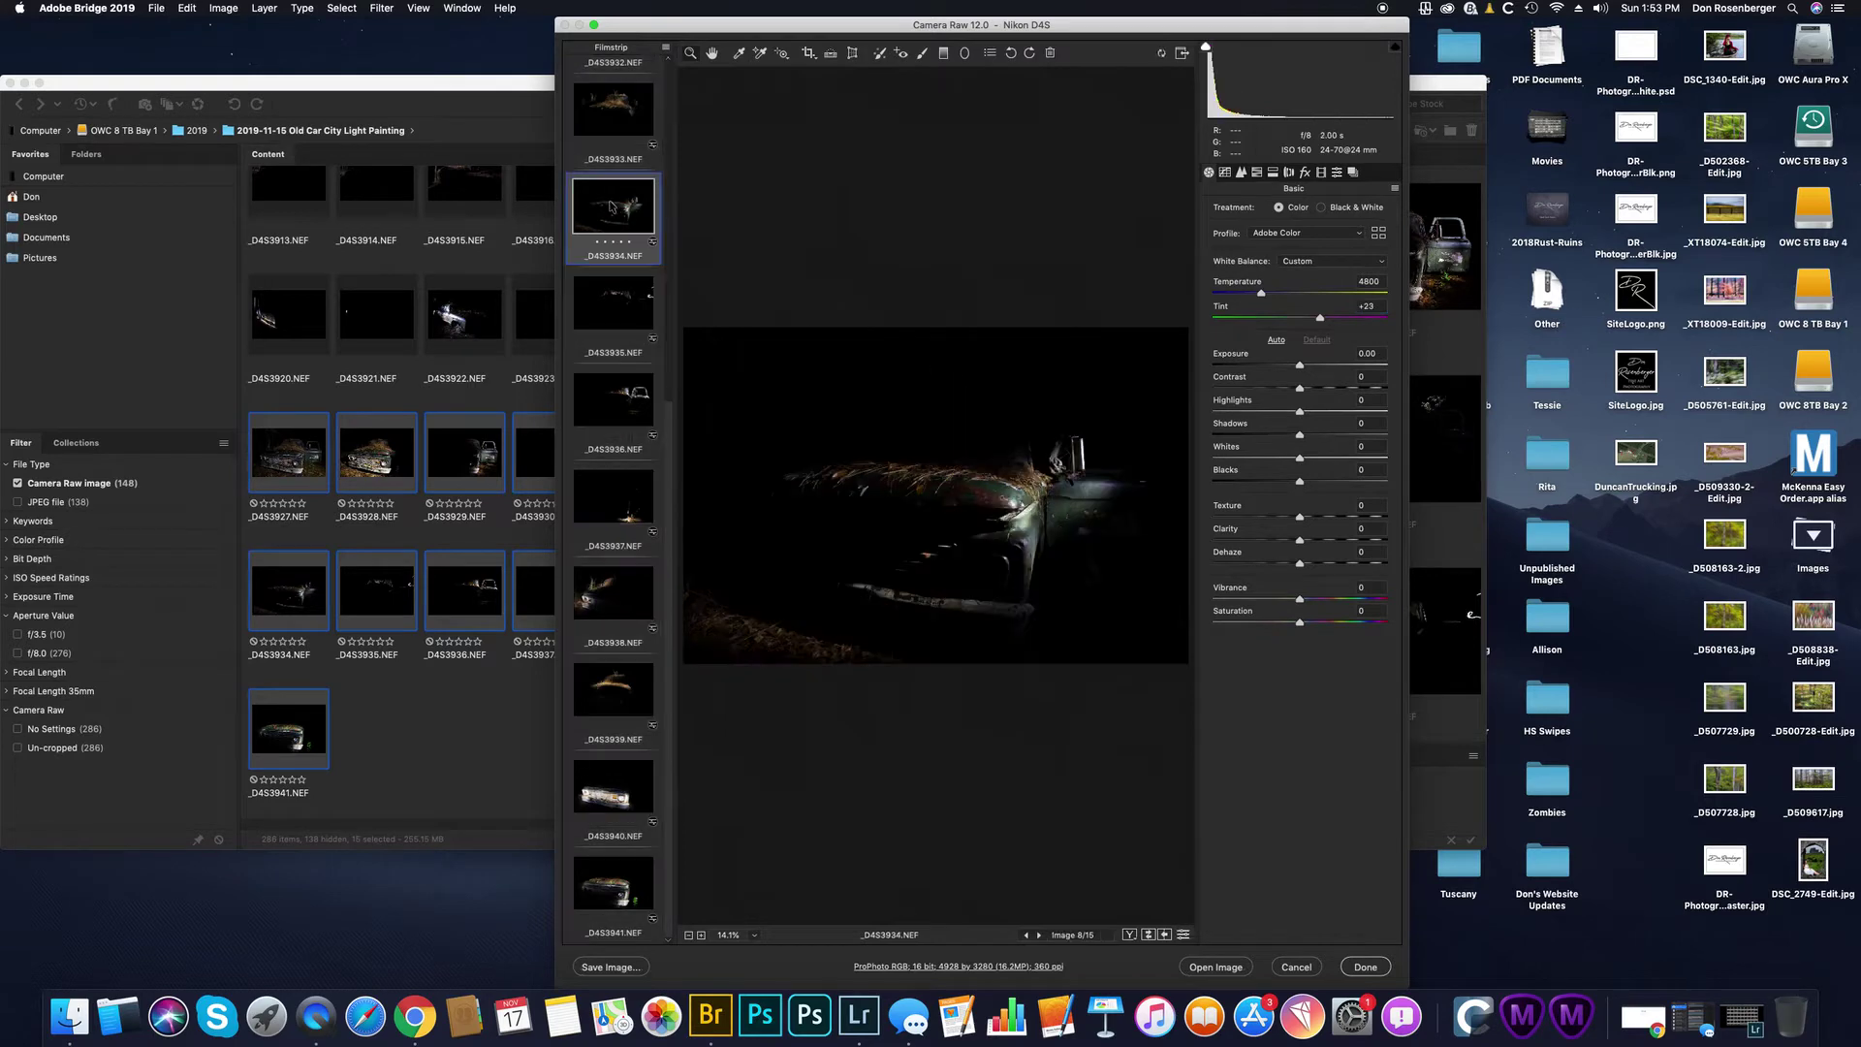
click(603, 110)
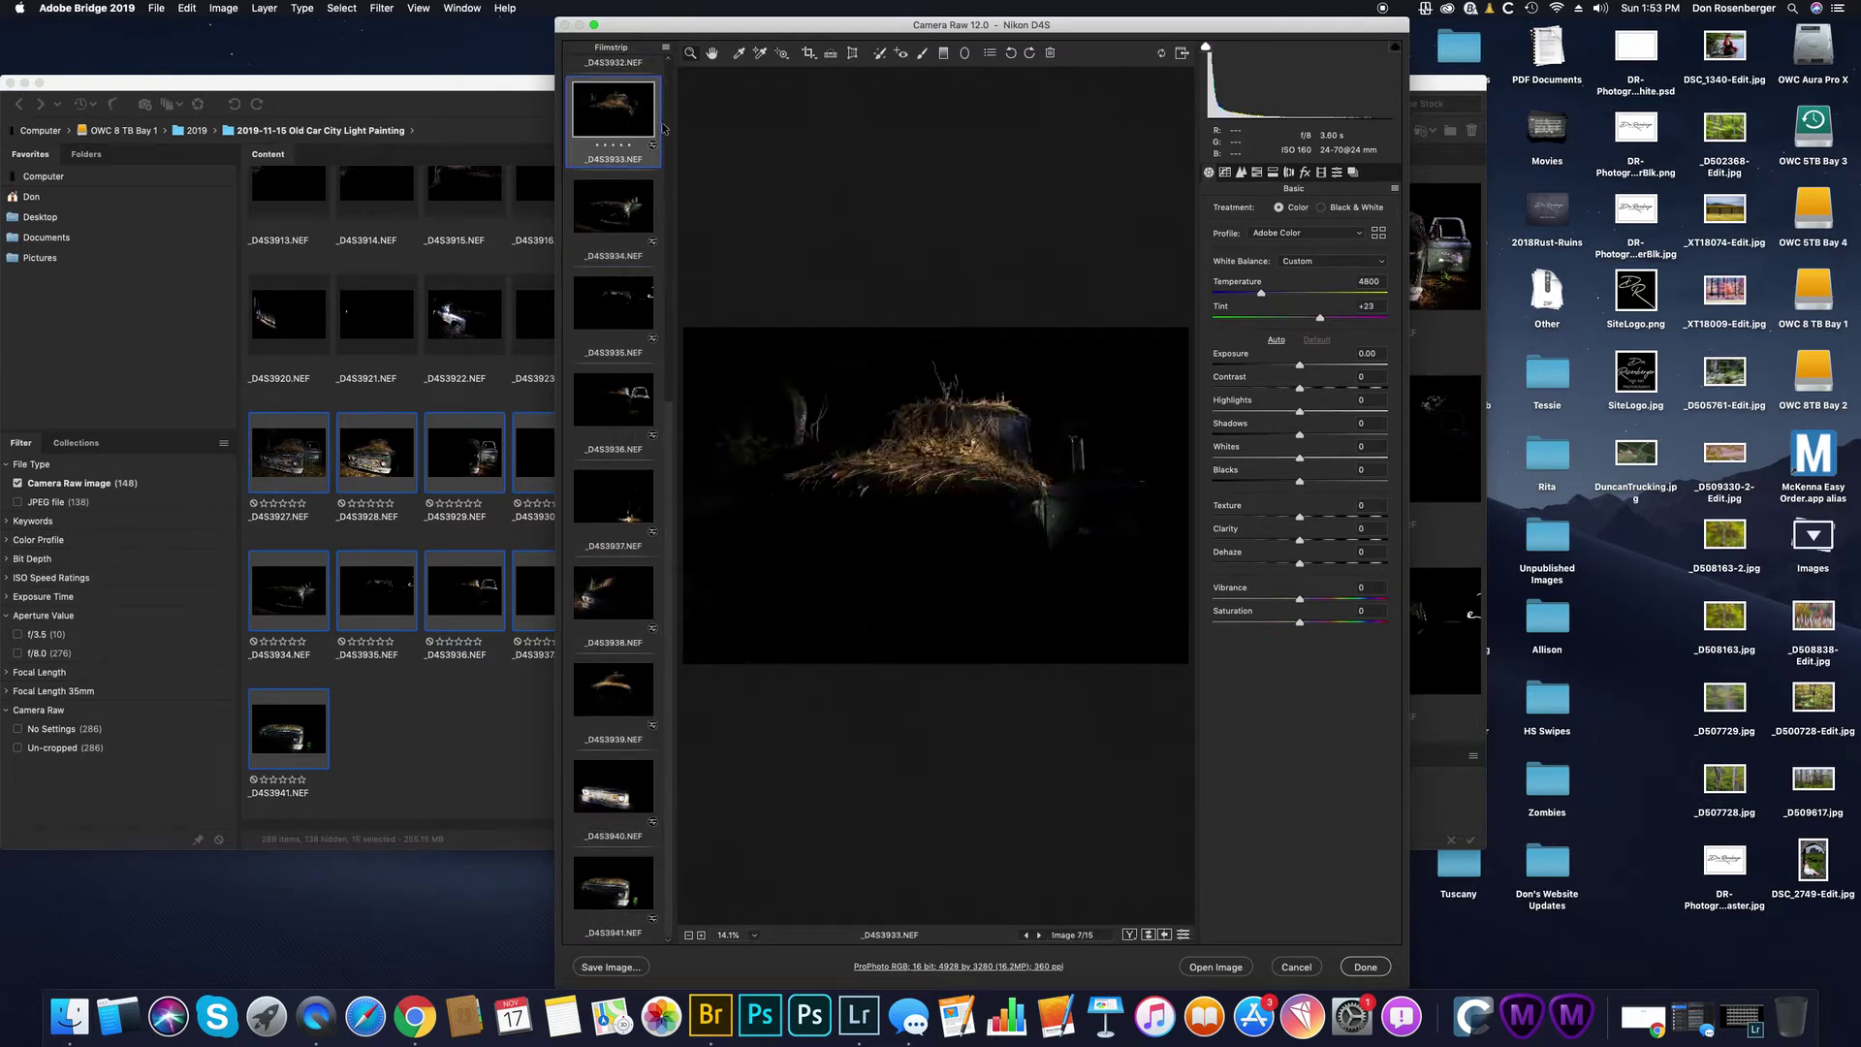
scroll(661, 129, up, 5)
click(630, 118)
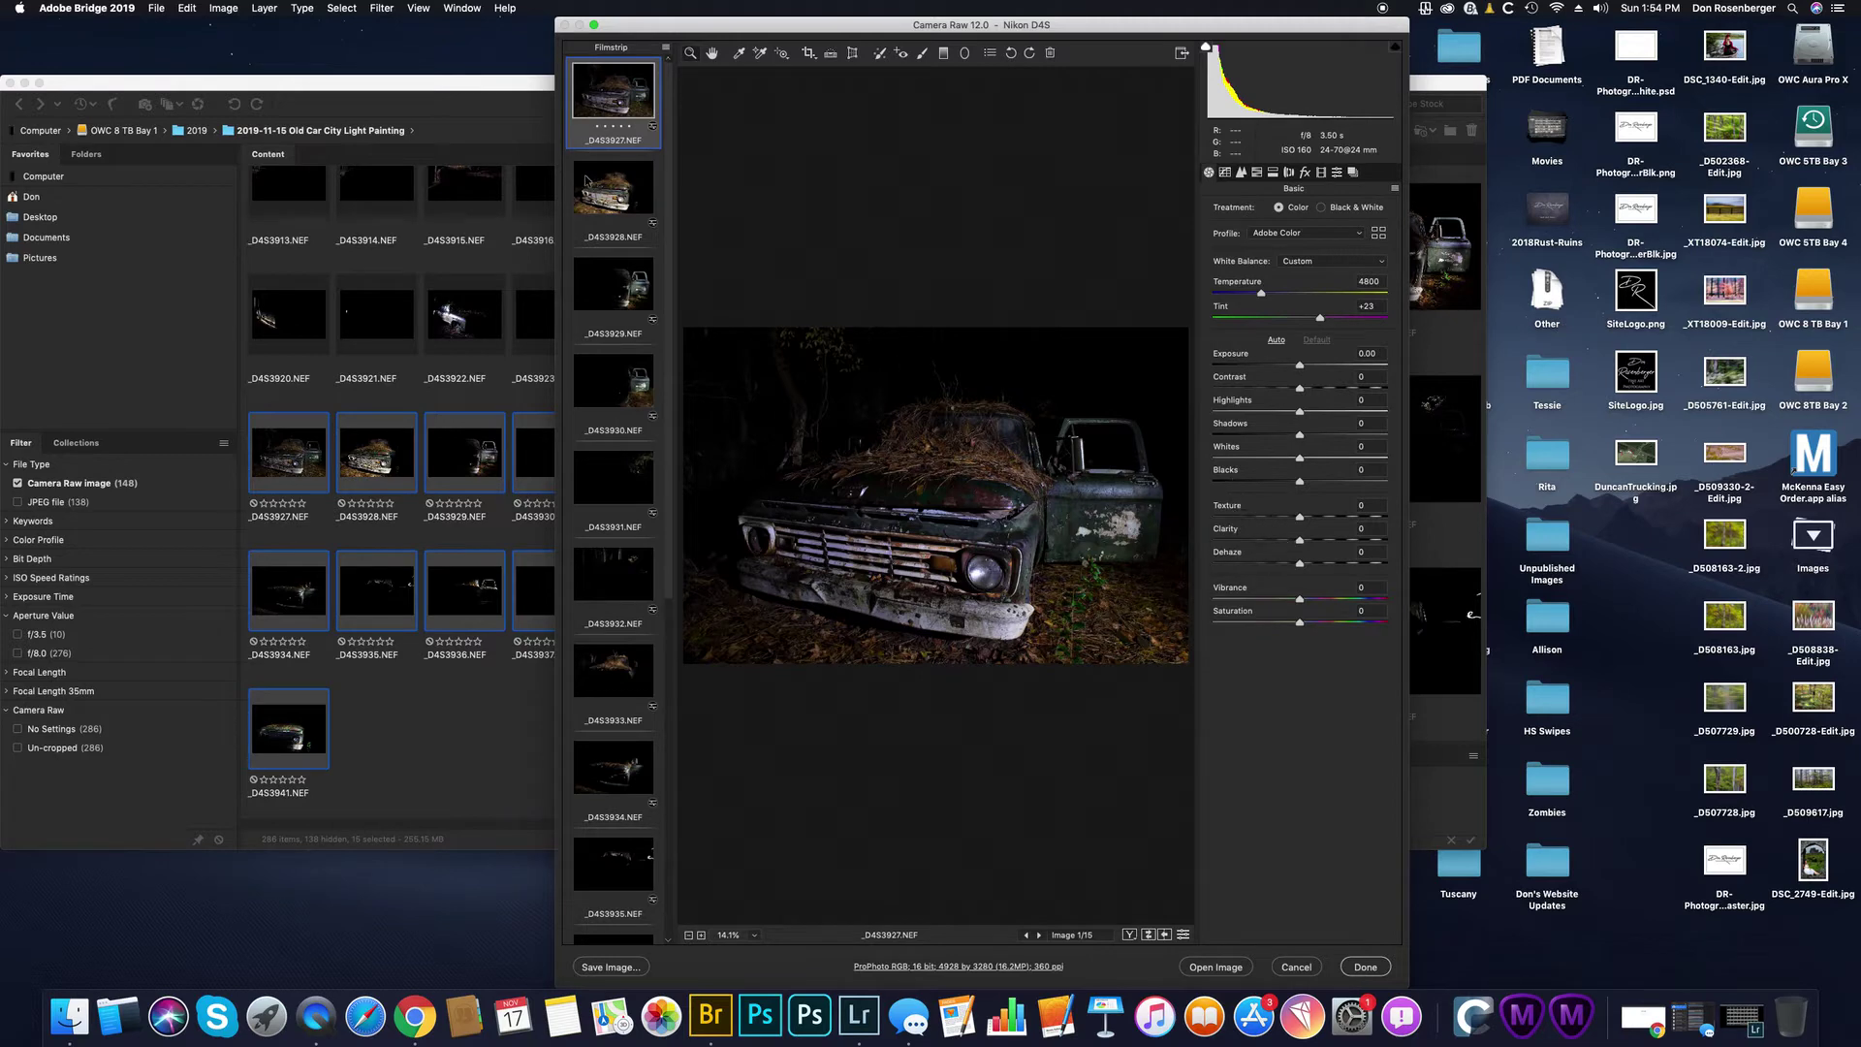
click(639, 187)
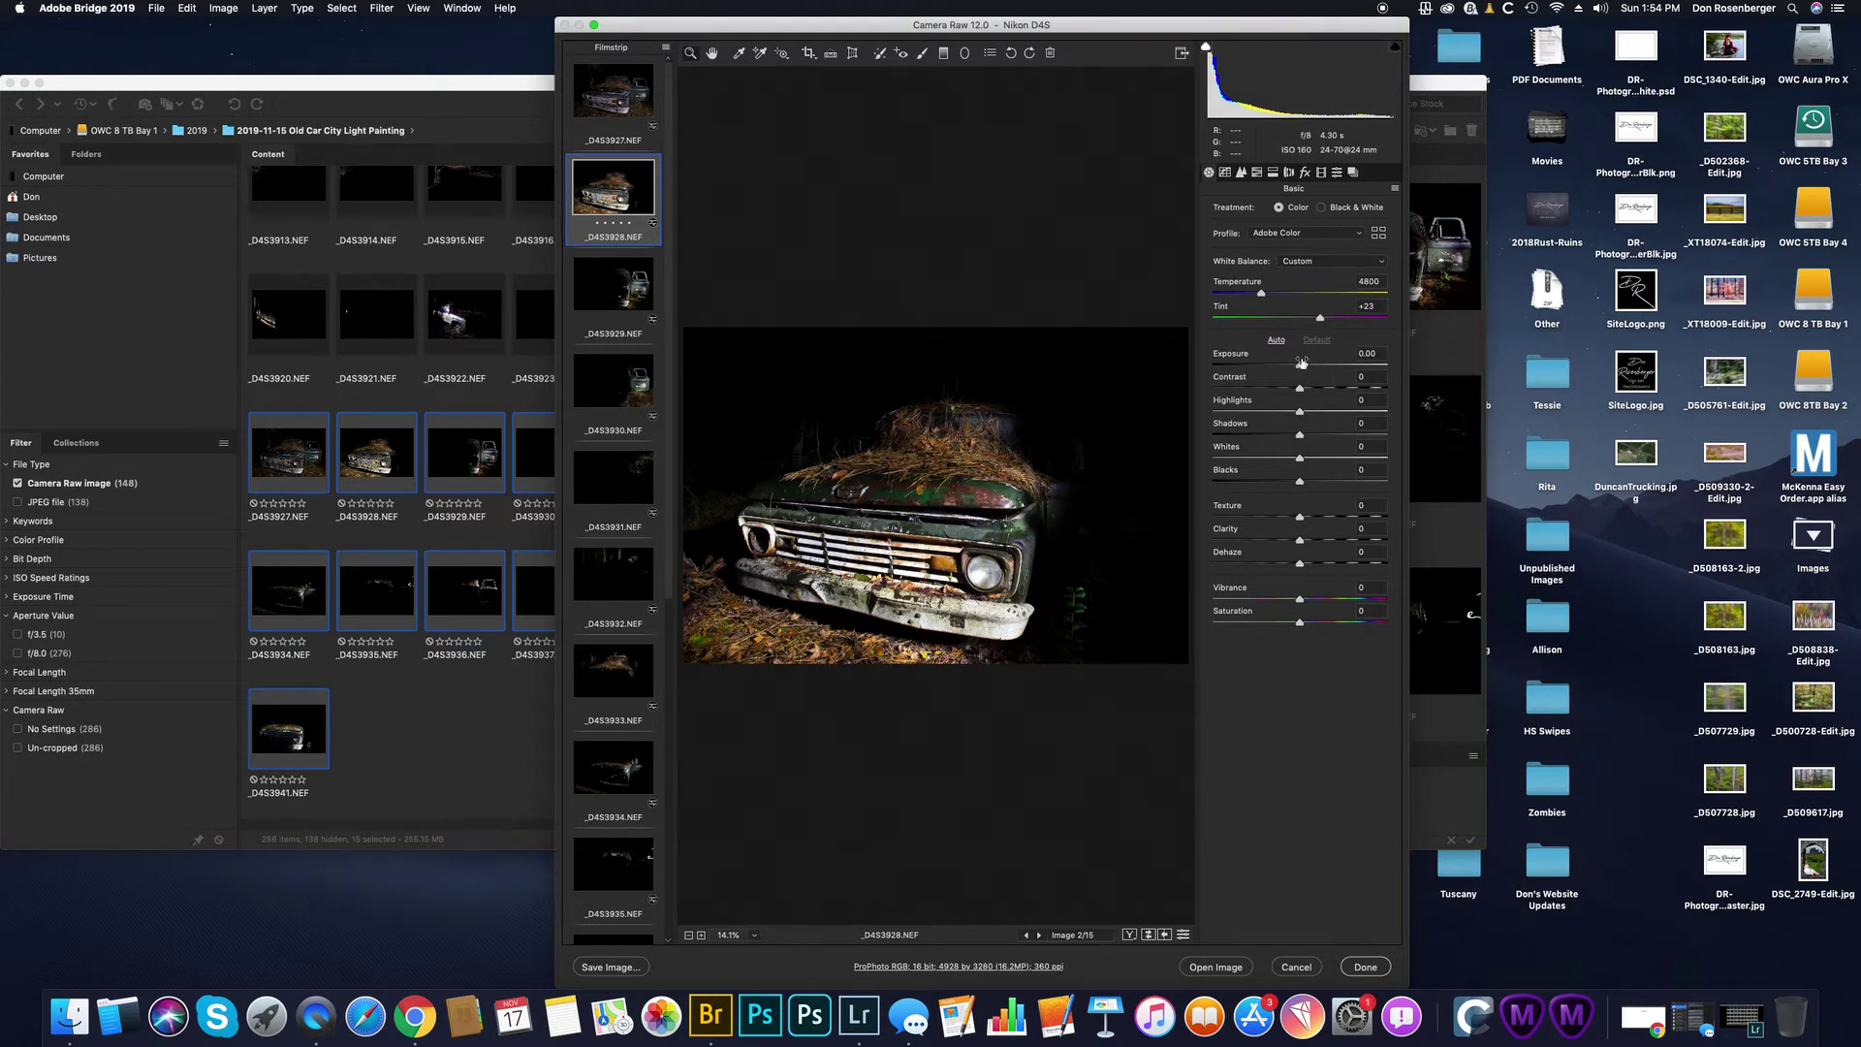
mouse_move(1302, 366)
mouse_down()
mouse_move(1365, 371)
mouse_move(1302, 386)
mouse_up()
Step: Brighten the next three frames, with exposure +0.40 on _D4S3929.NEF, an increase on _D4S3930.NEF and +1.50 on _D4S3931.NEF
click(601, 291)
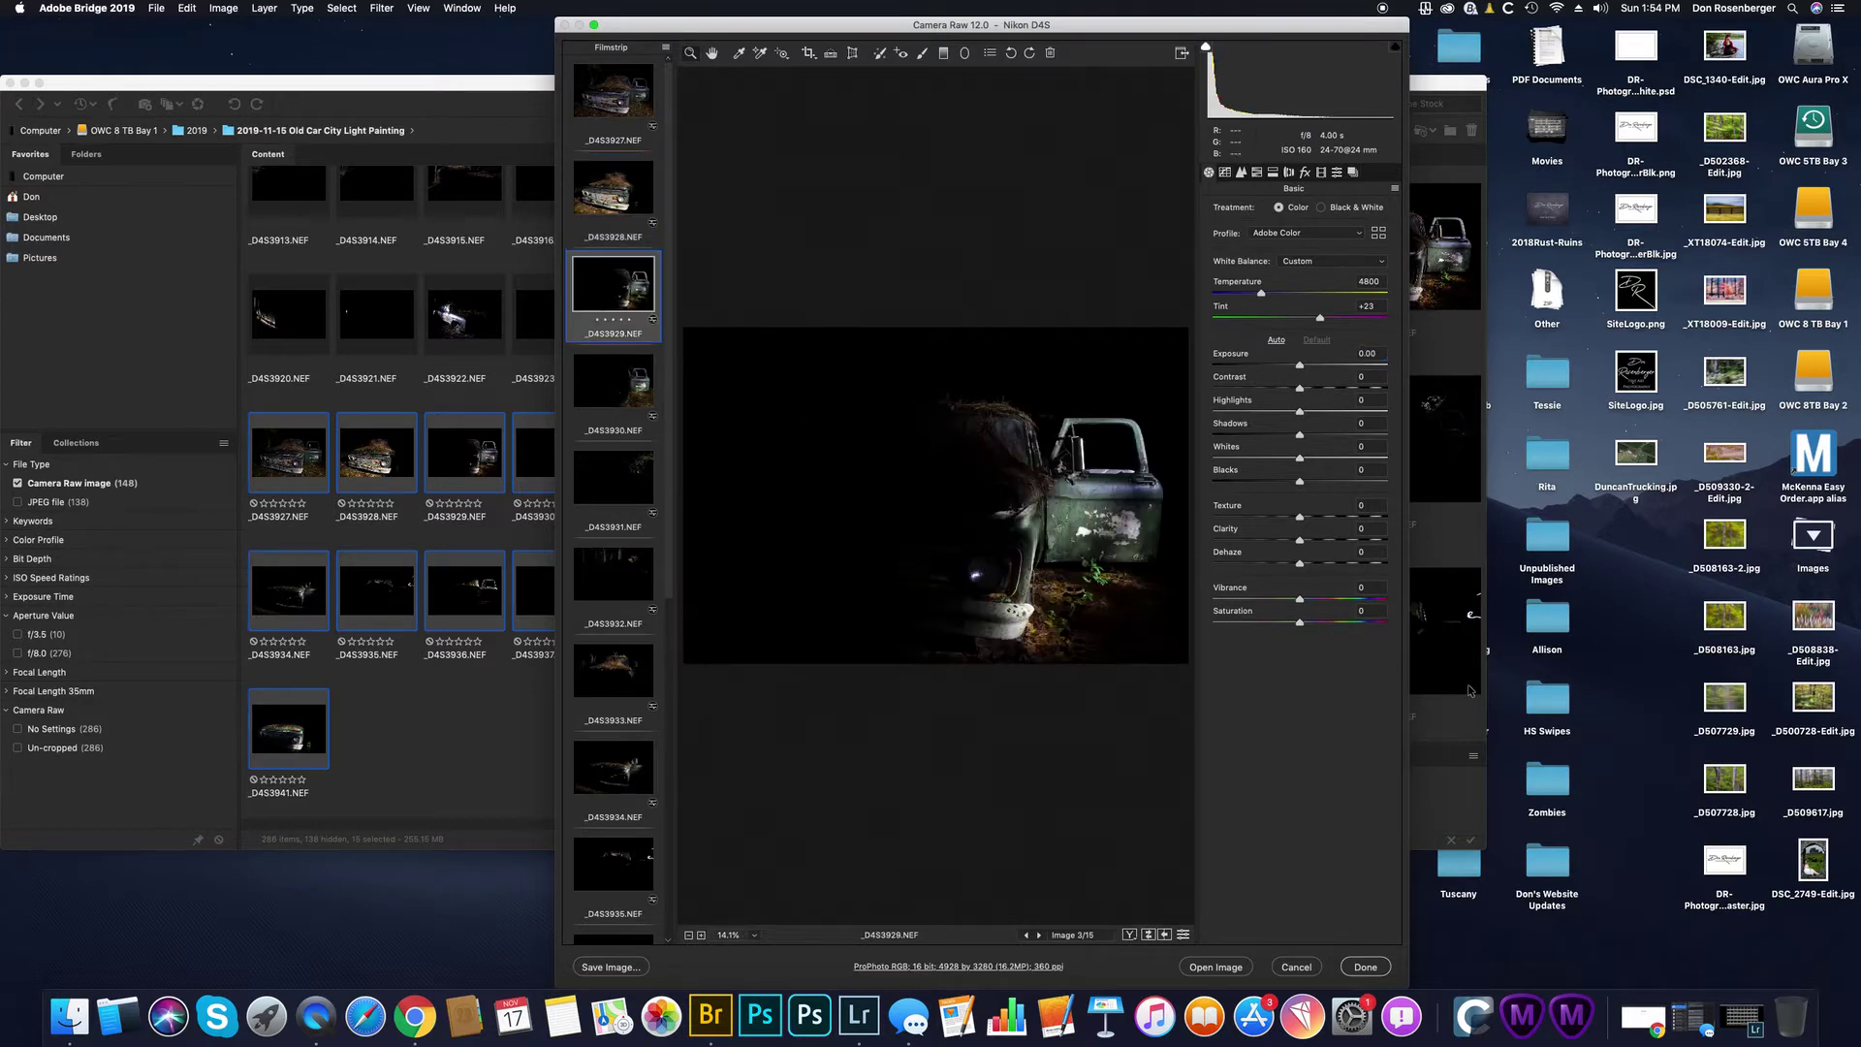
drag(1300, 366, 1305, 367)
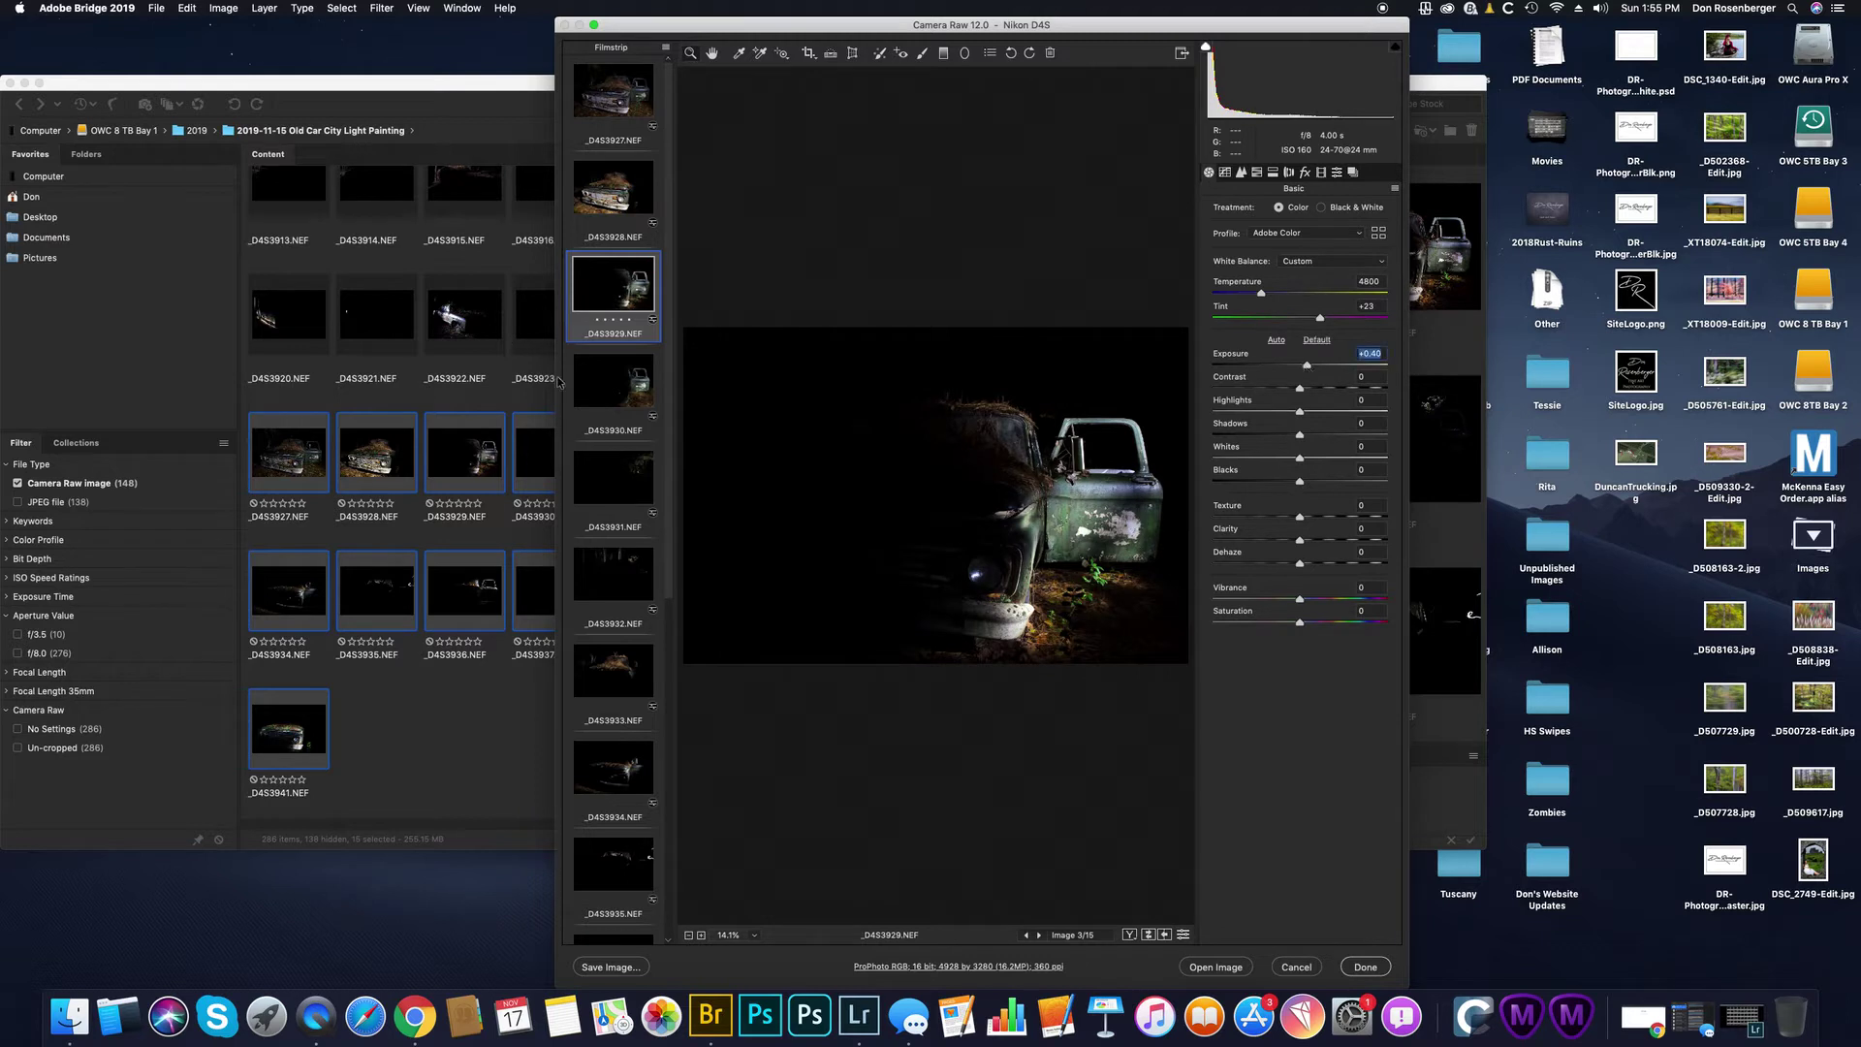
click(610, 387)
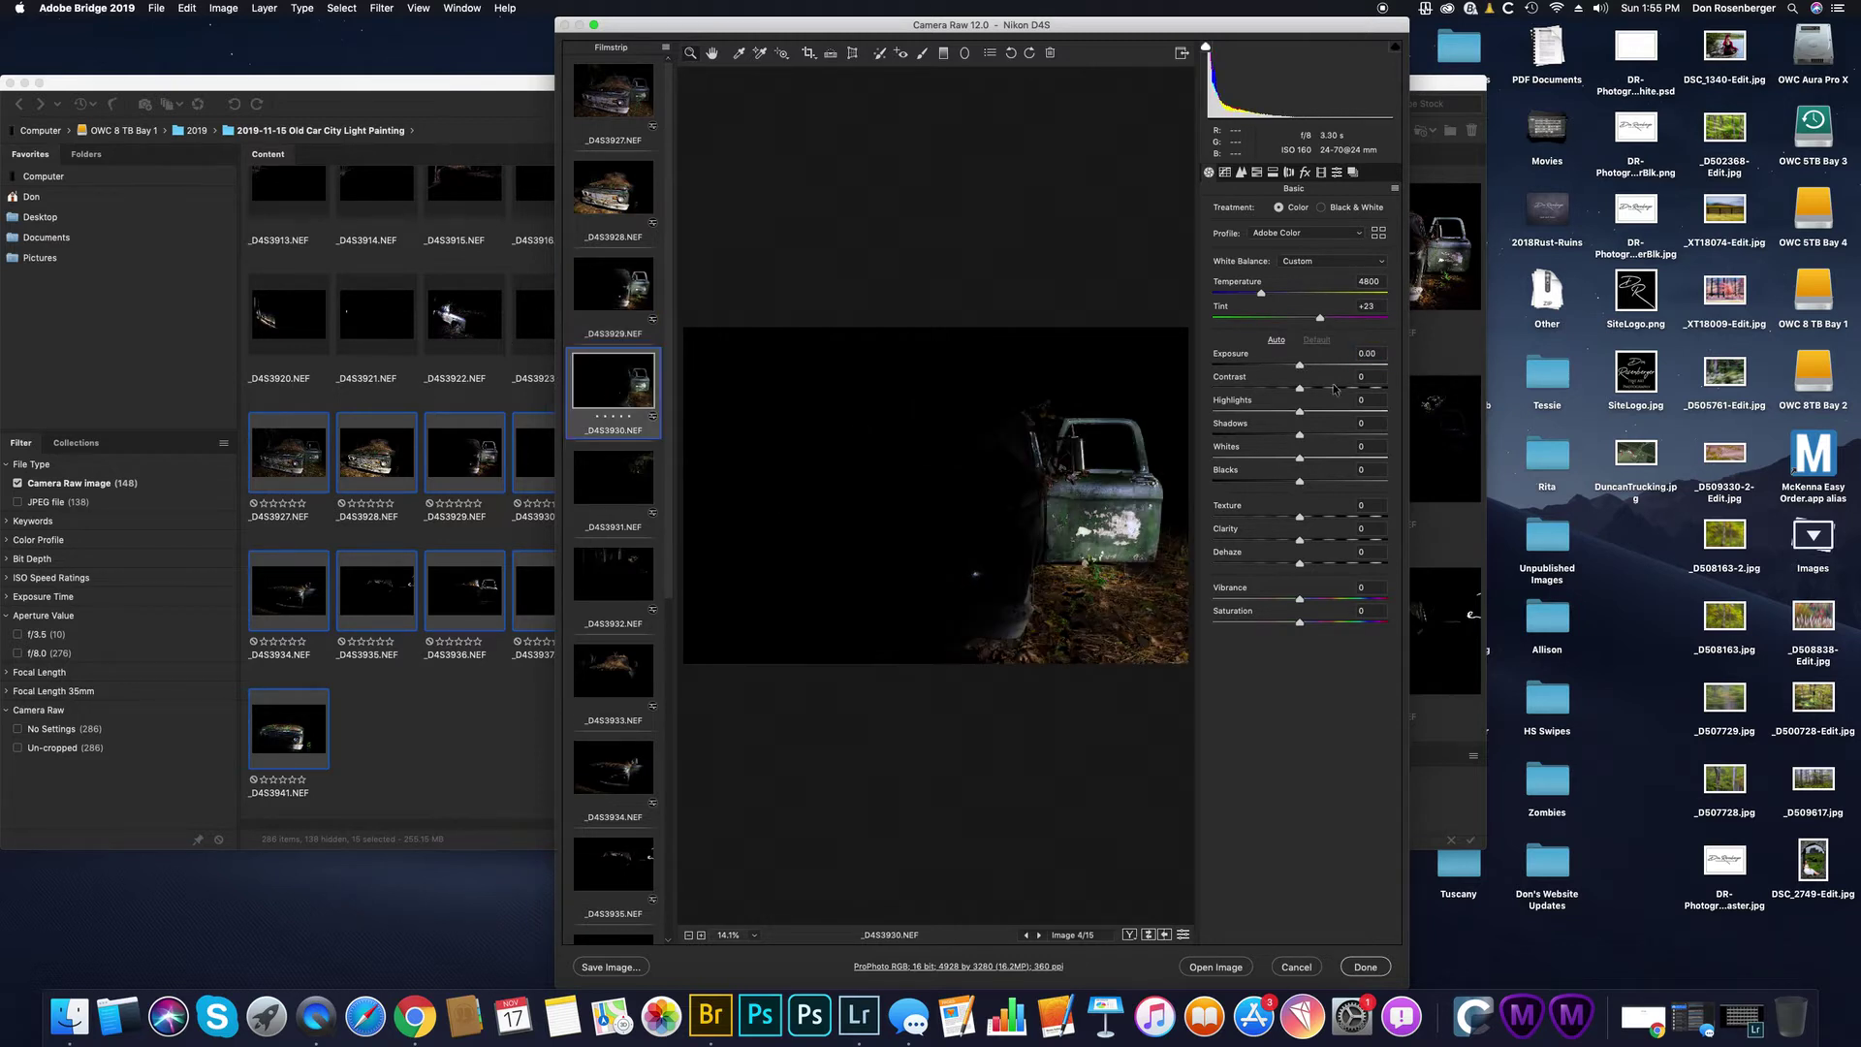
drag(1300, 366, 1326, 367)
click(610, 469)
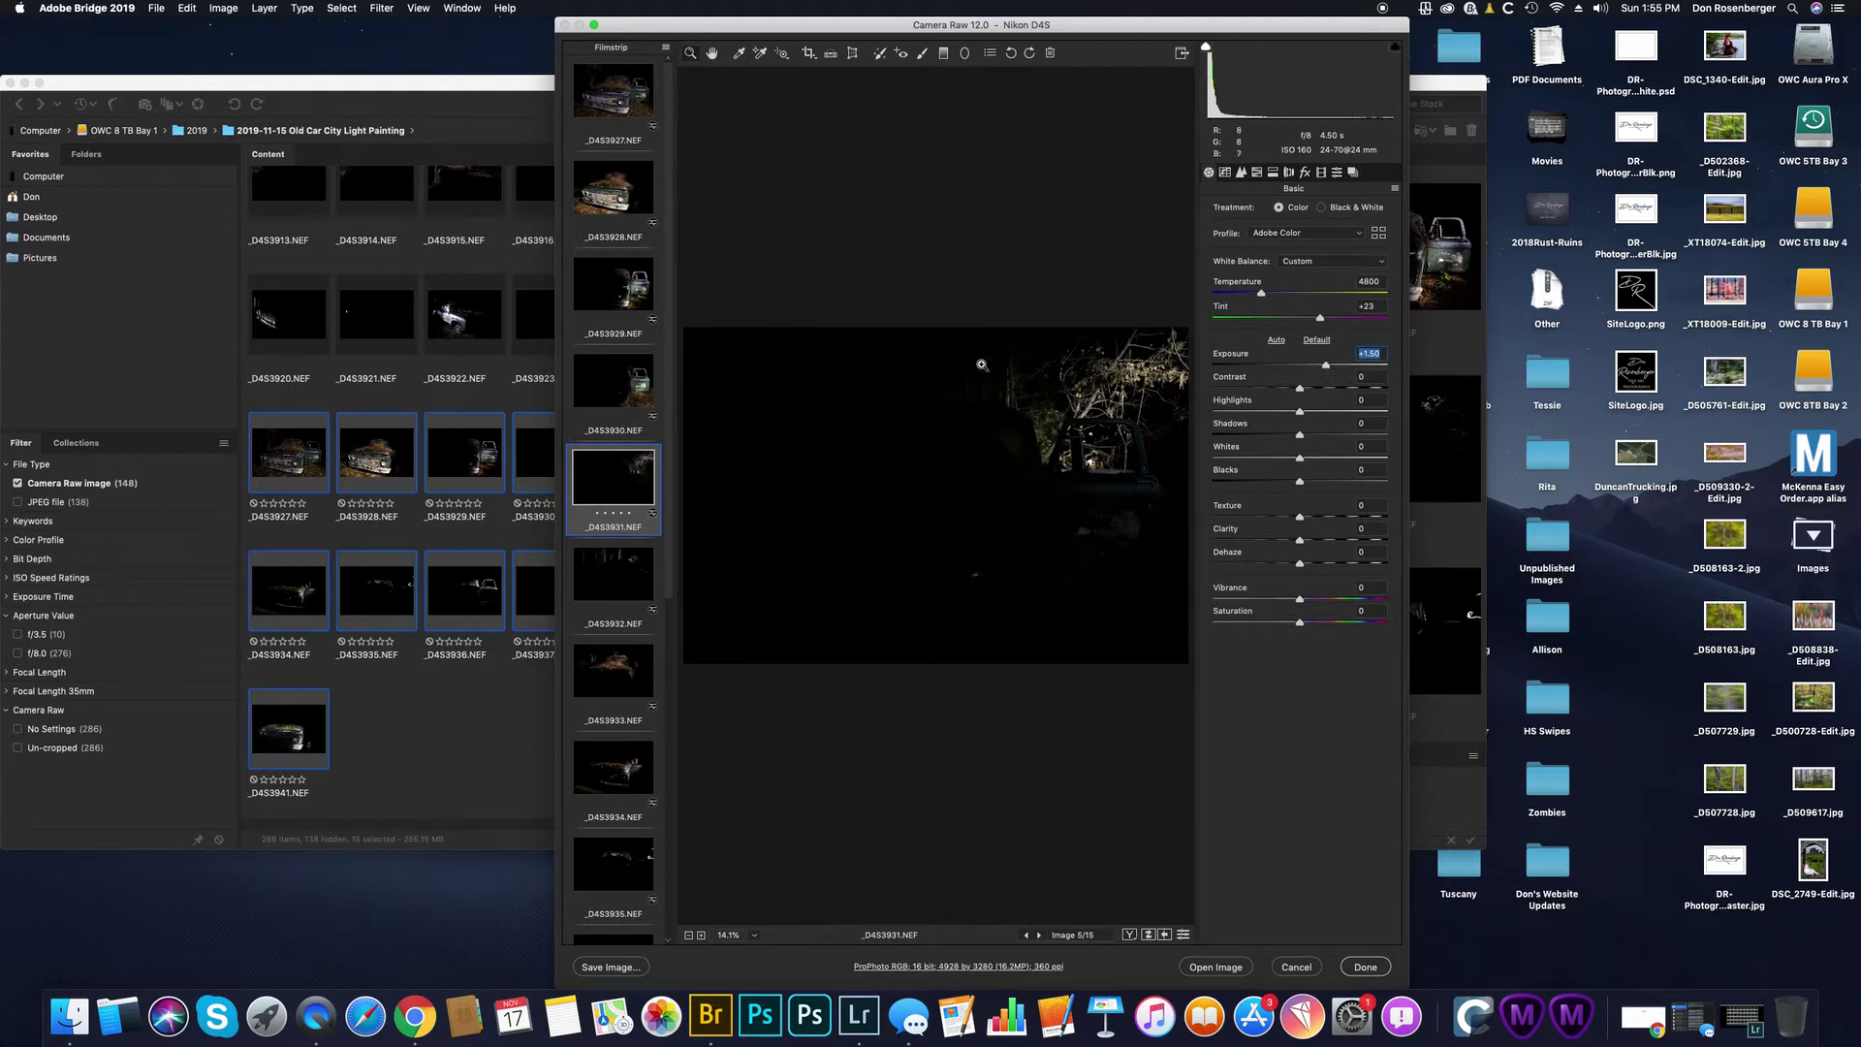
Step: Raise the exposure to about +1.00 on _D4S3932.NEF and to +0.75 on _D4S3933.NEF
click(611, 580)
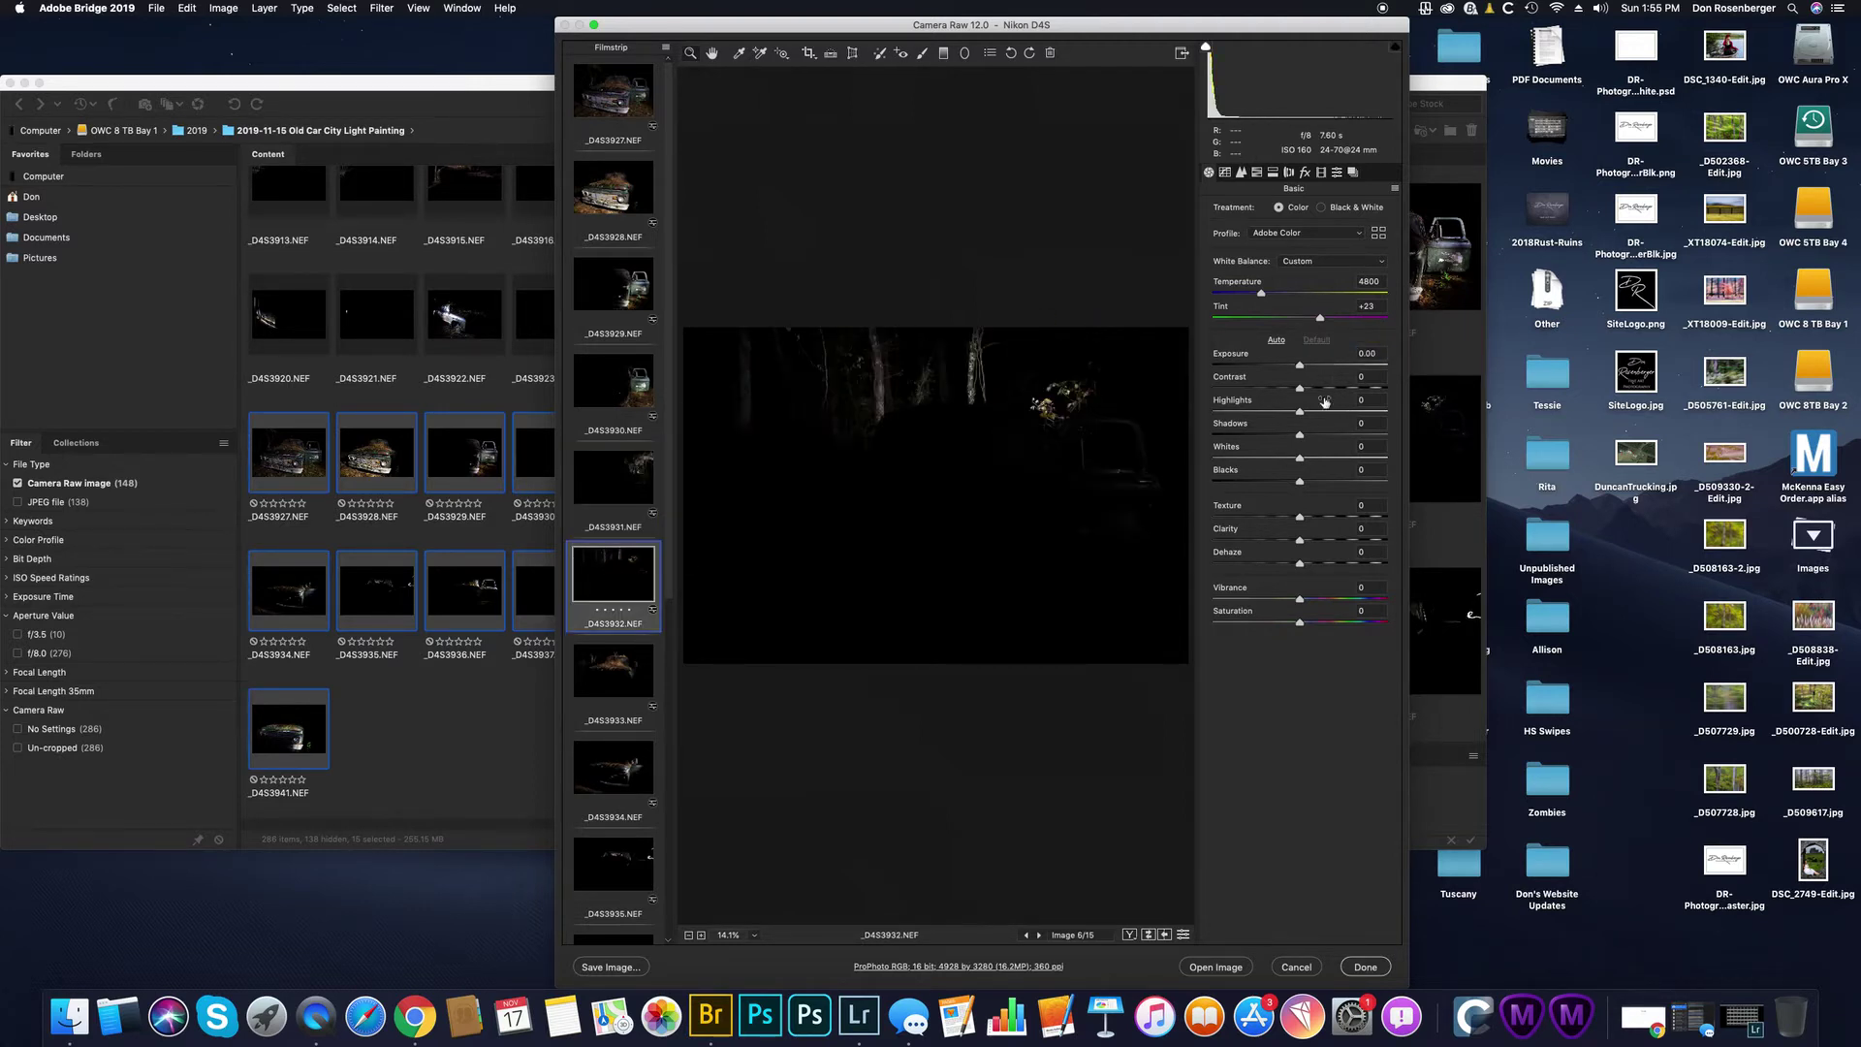
drag(1299, 365, 1311, 364)
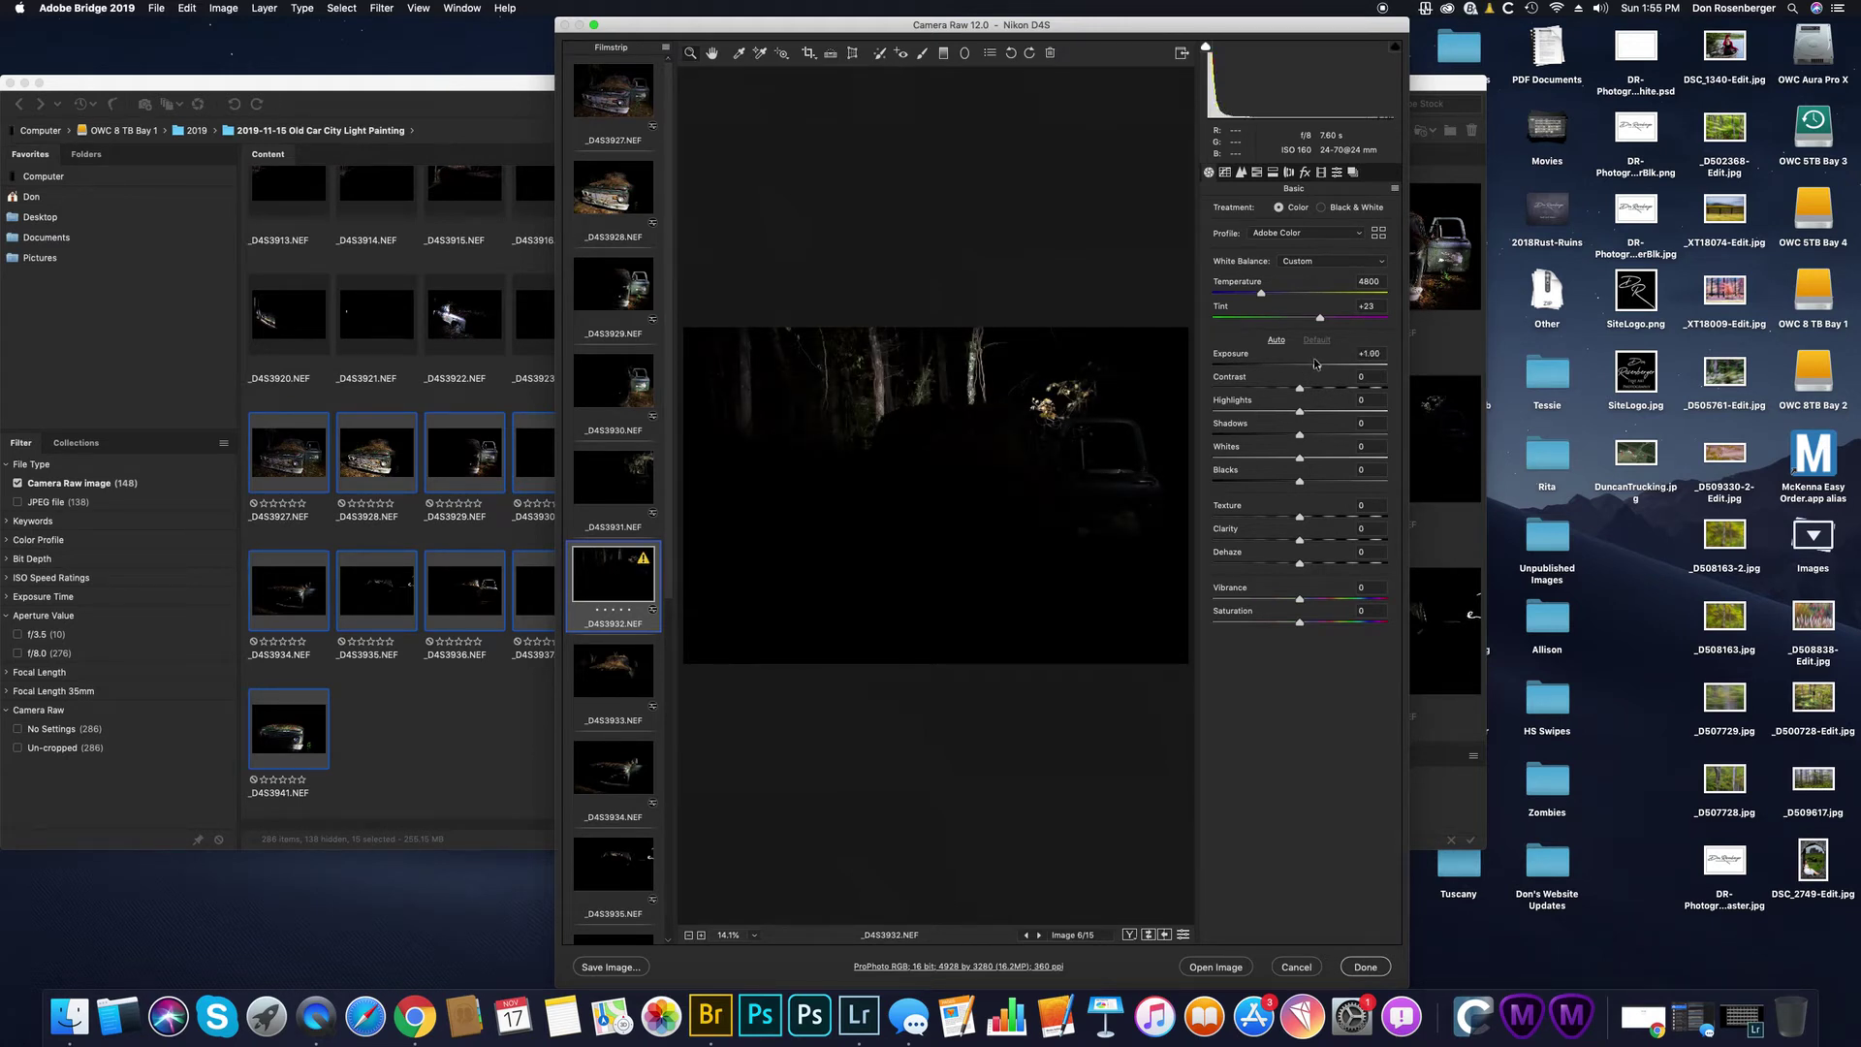
drag(1316, 363, 1317, 365)
click(628, 668)
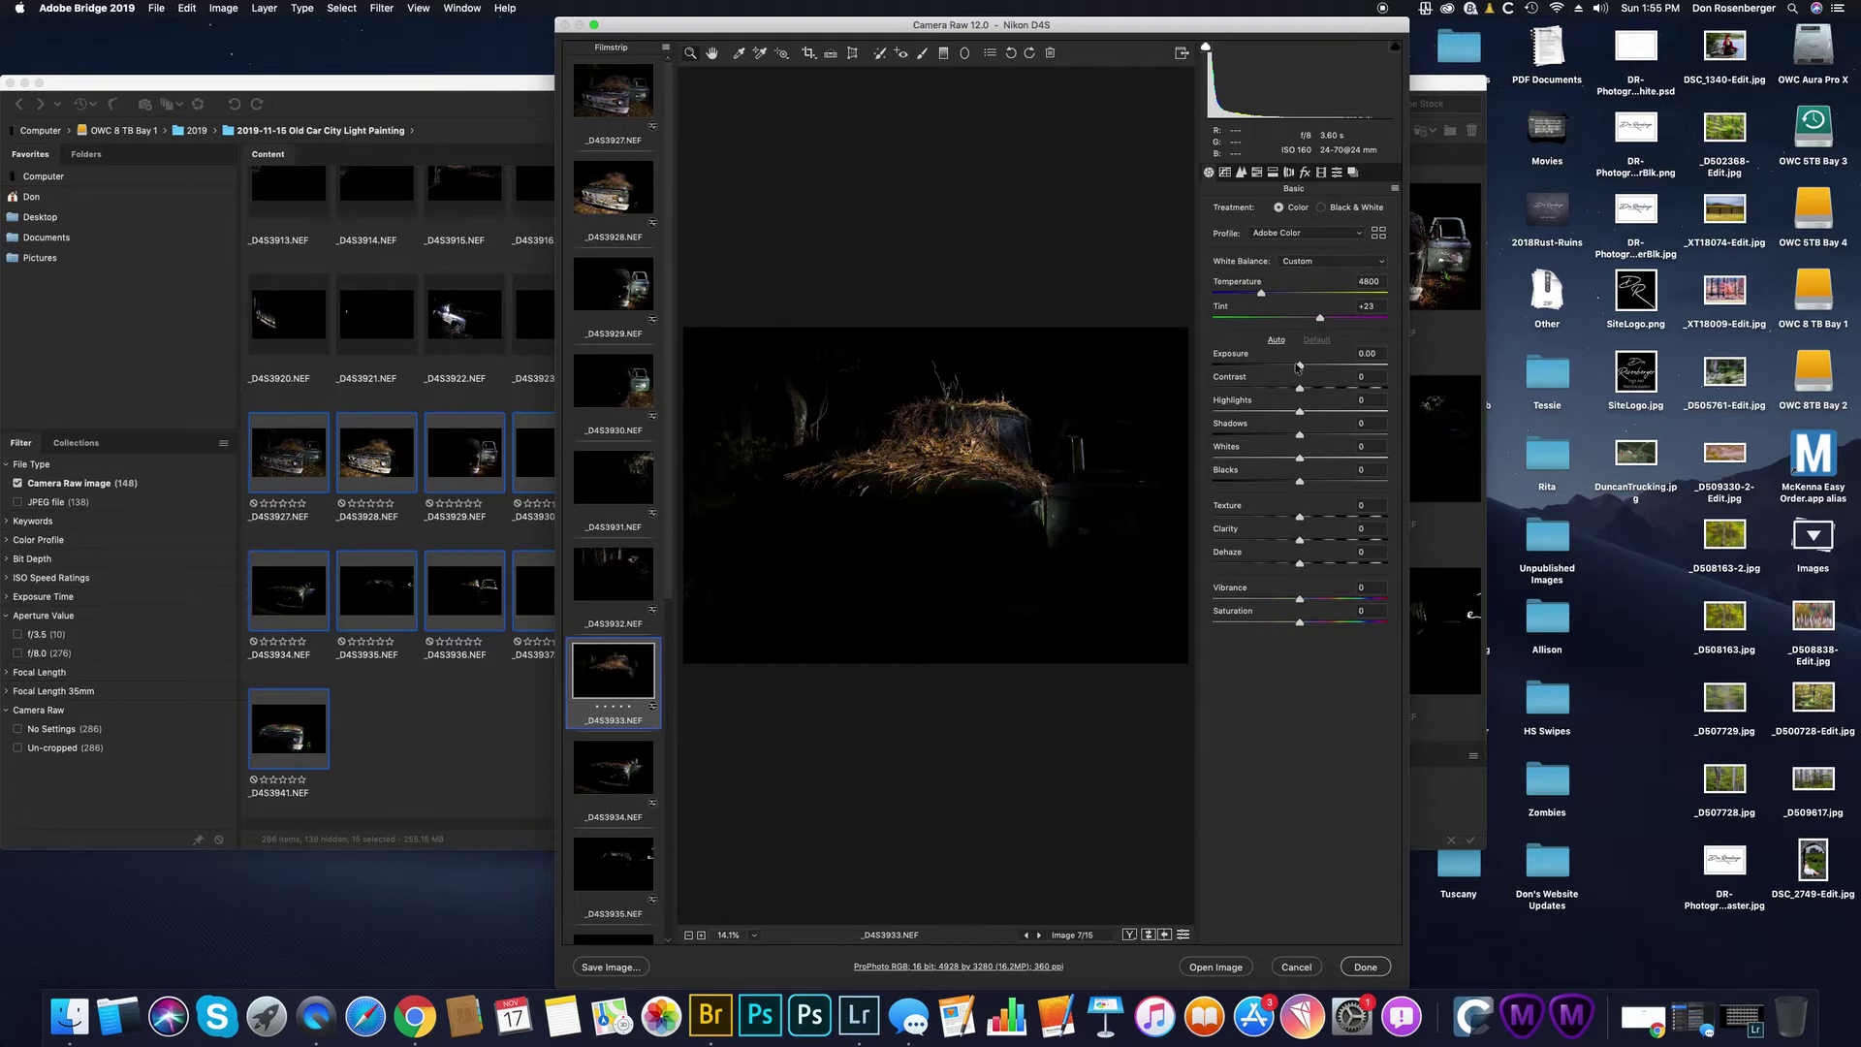
drag(1301, 367, 1306, 368)
drag(1308, 366, 1314, 368)
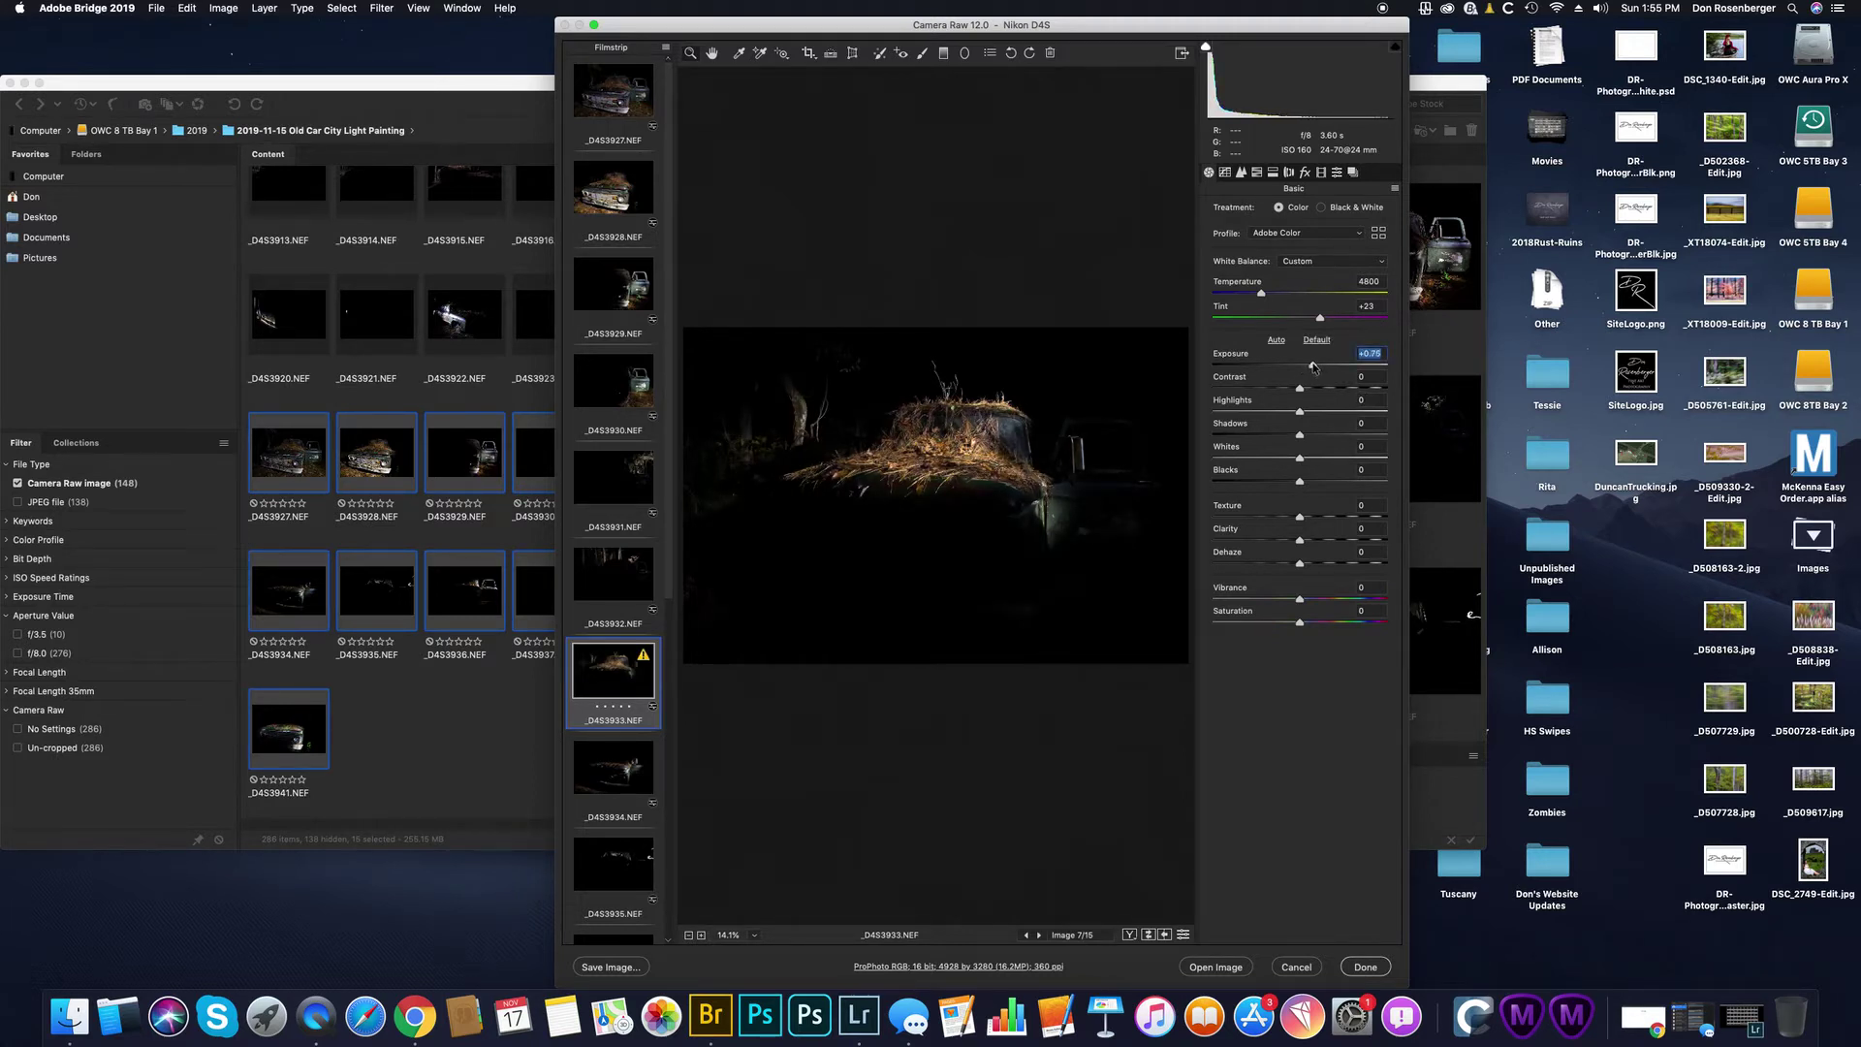
Step: Fine-tune the exposure of _D4S3934.NEF
click(623, 777)
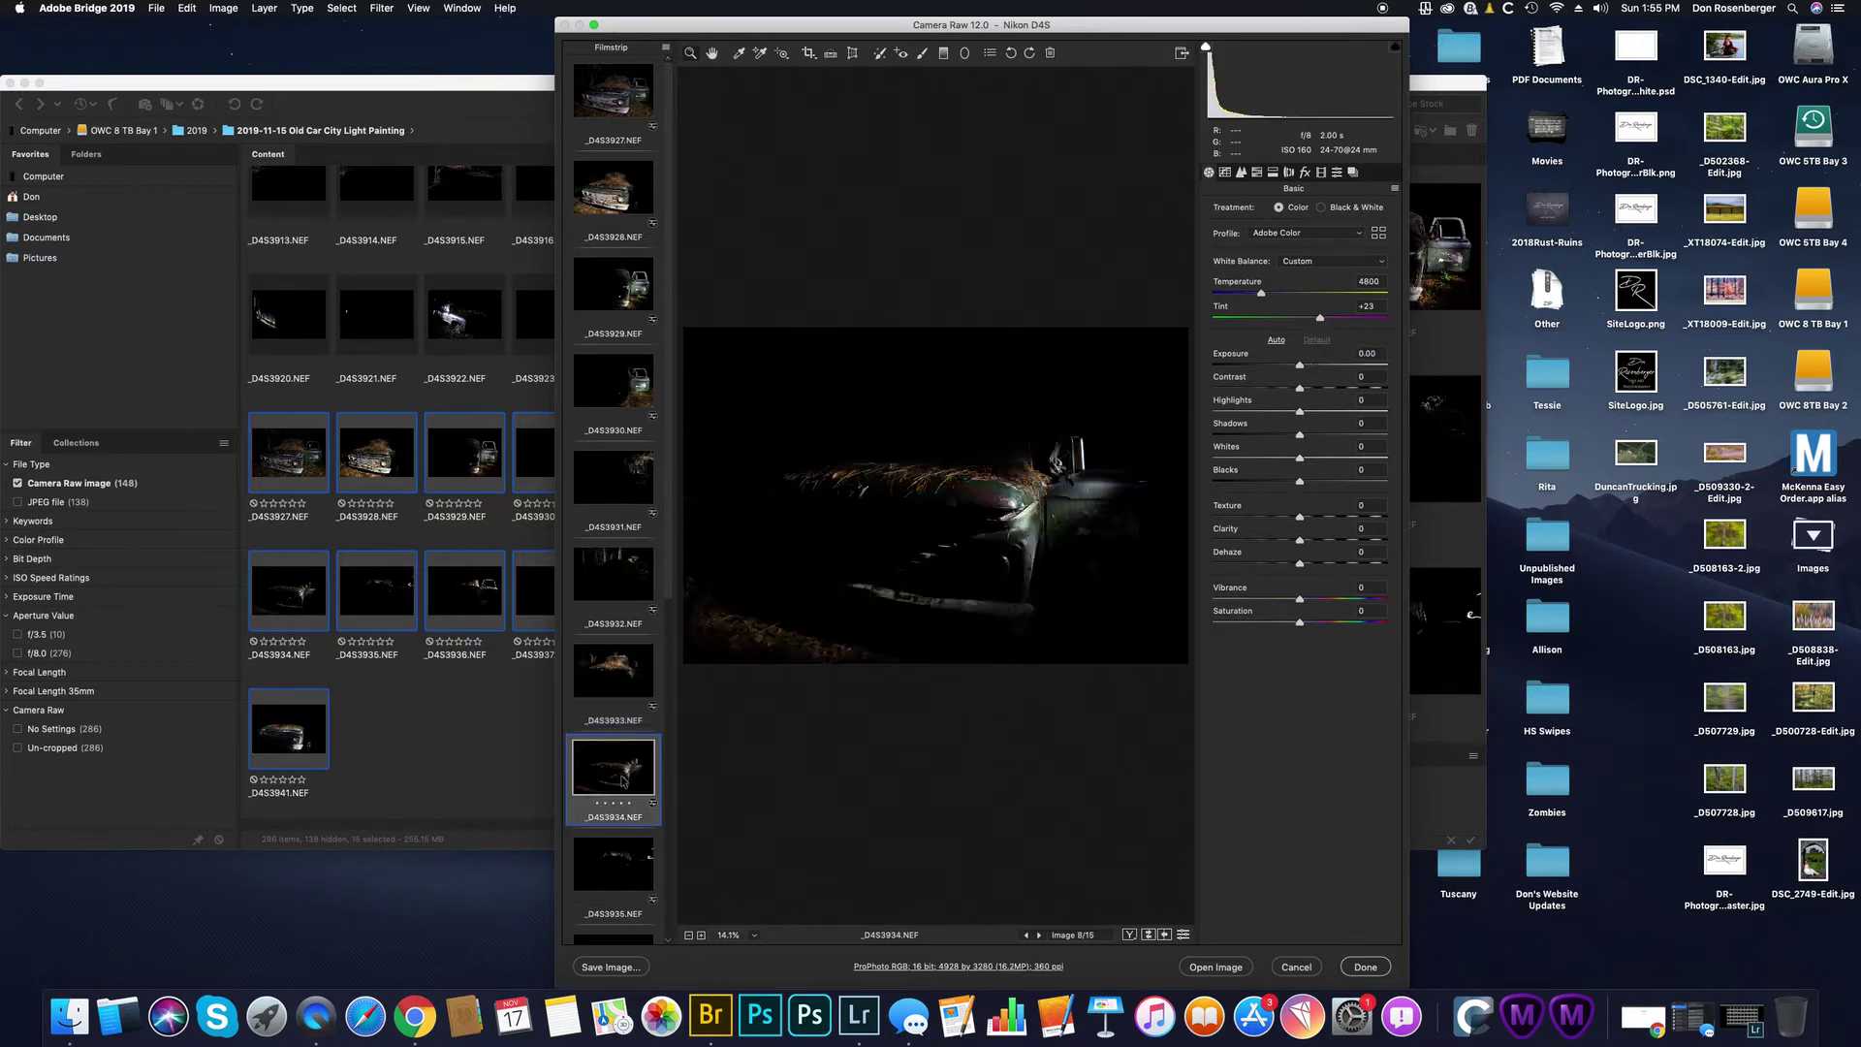
drag(1301, 366, 1303, 367)
click(1300, 367)
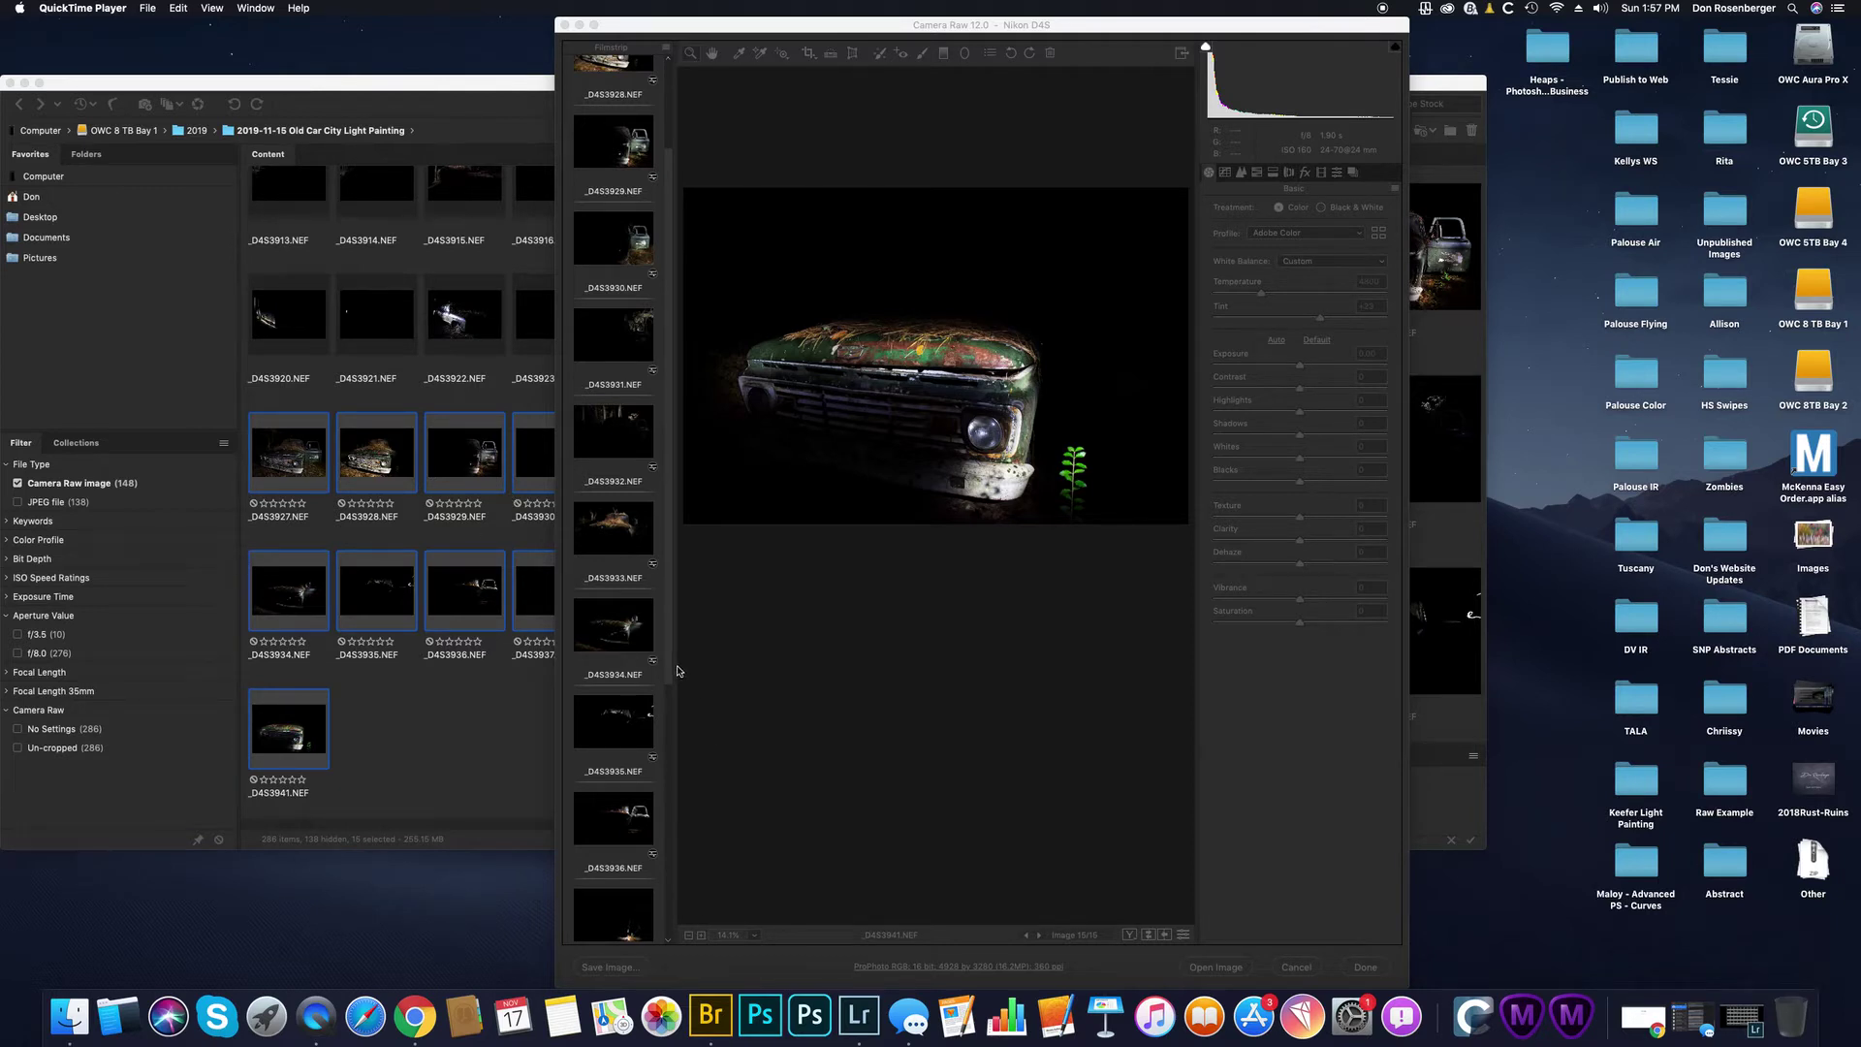
click(667, 671)
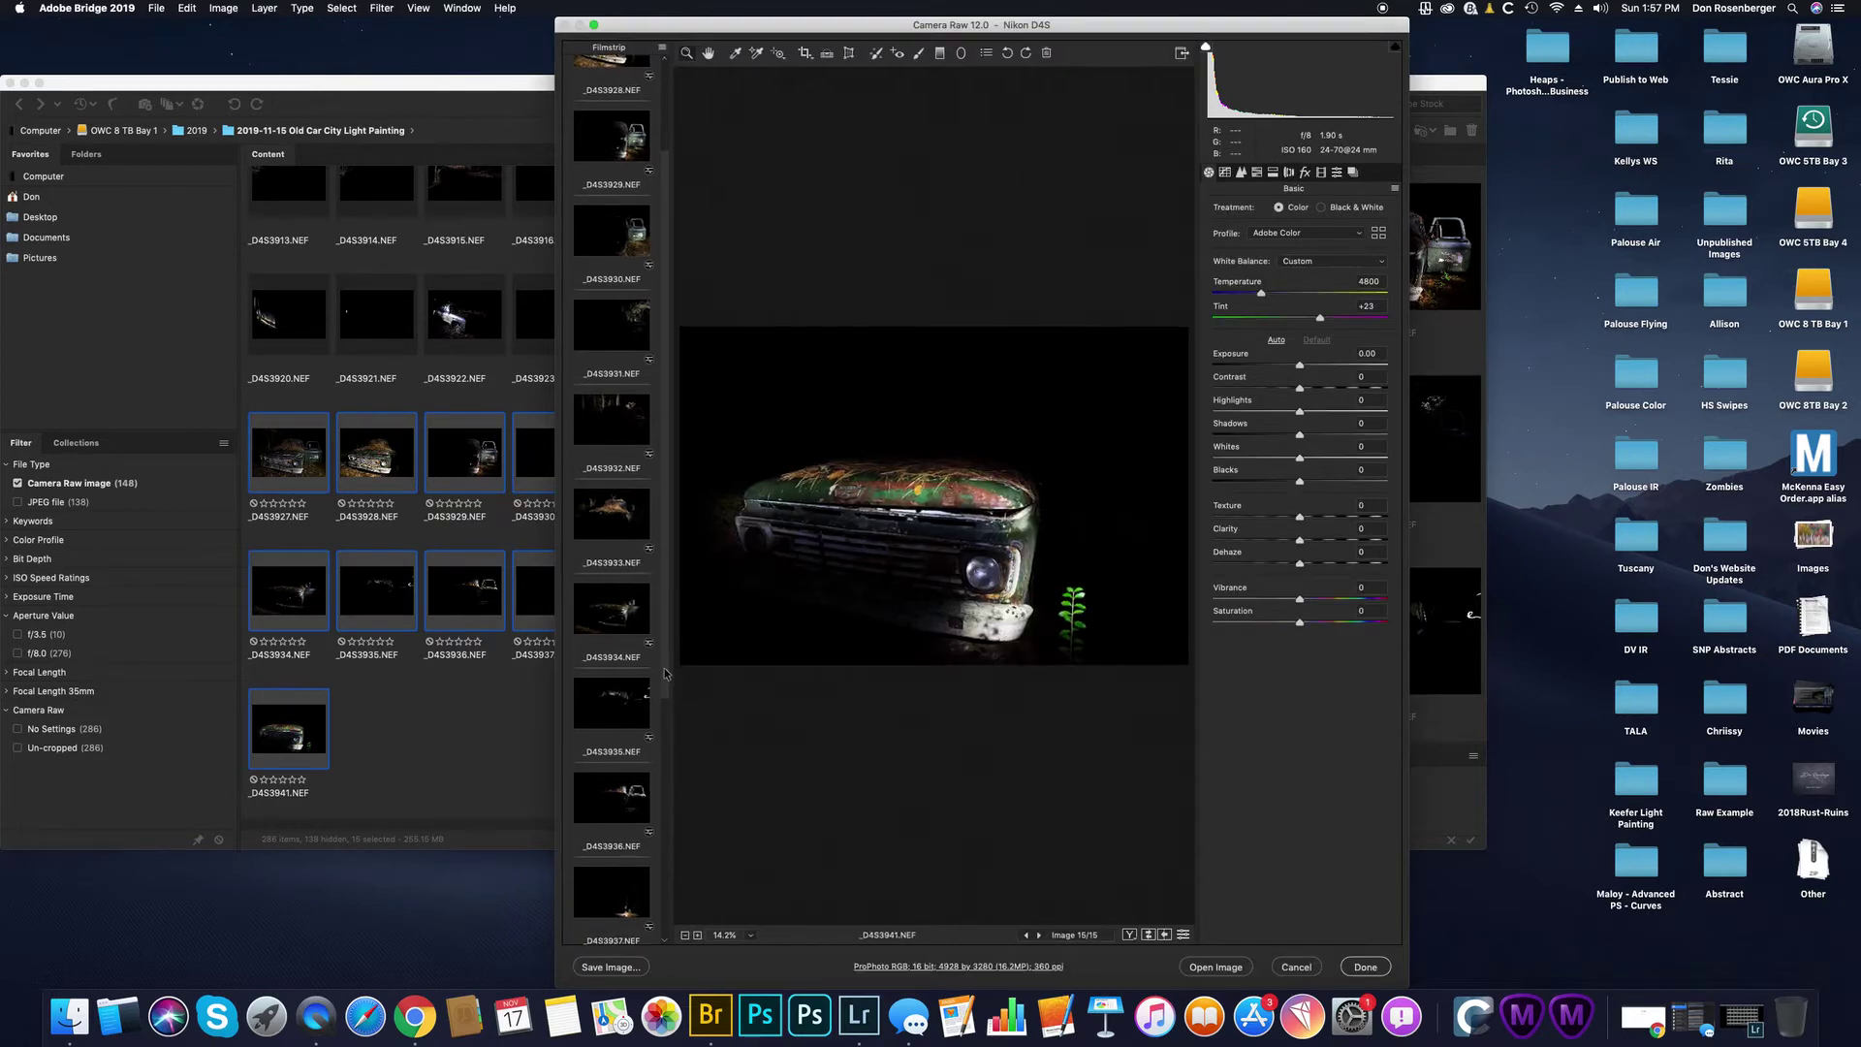
scroll(667, 671, down, 1)
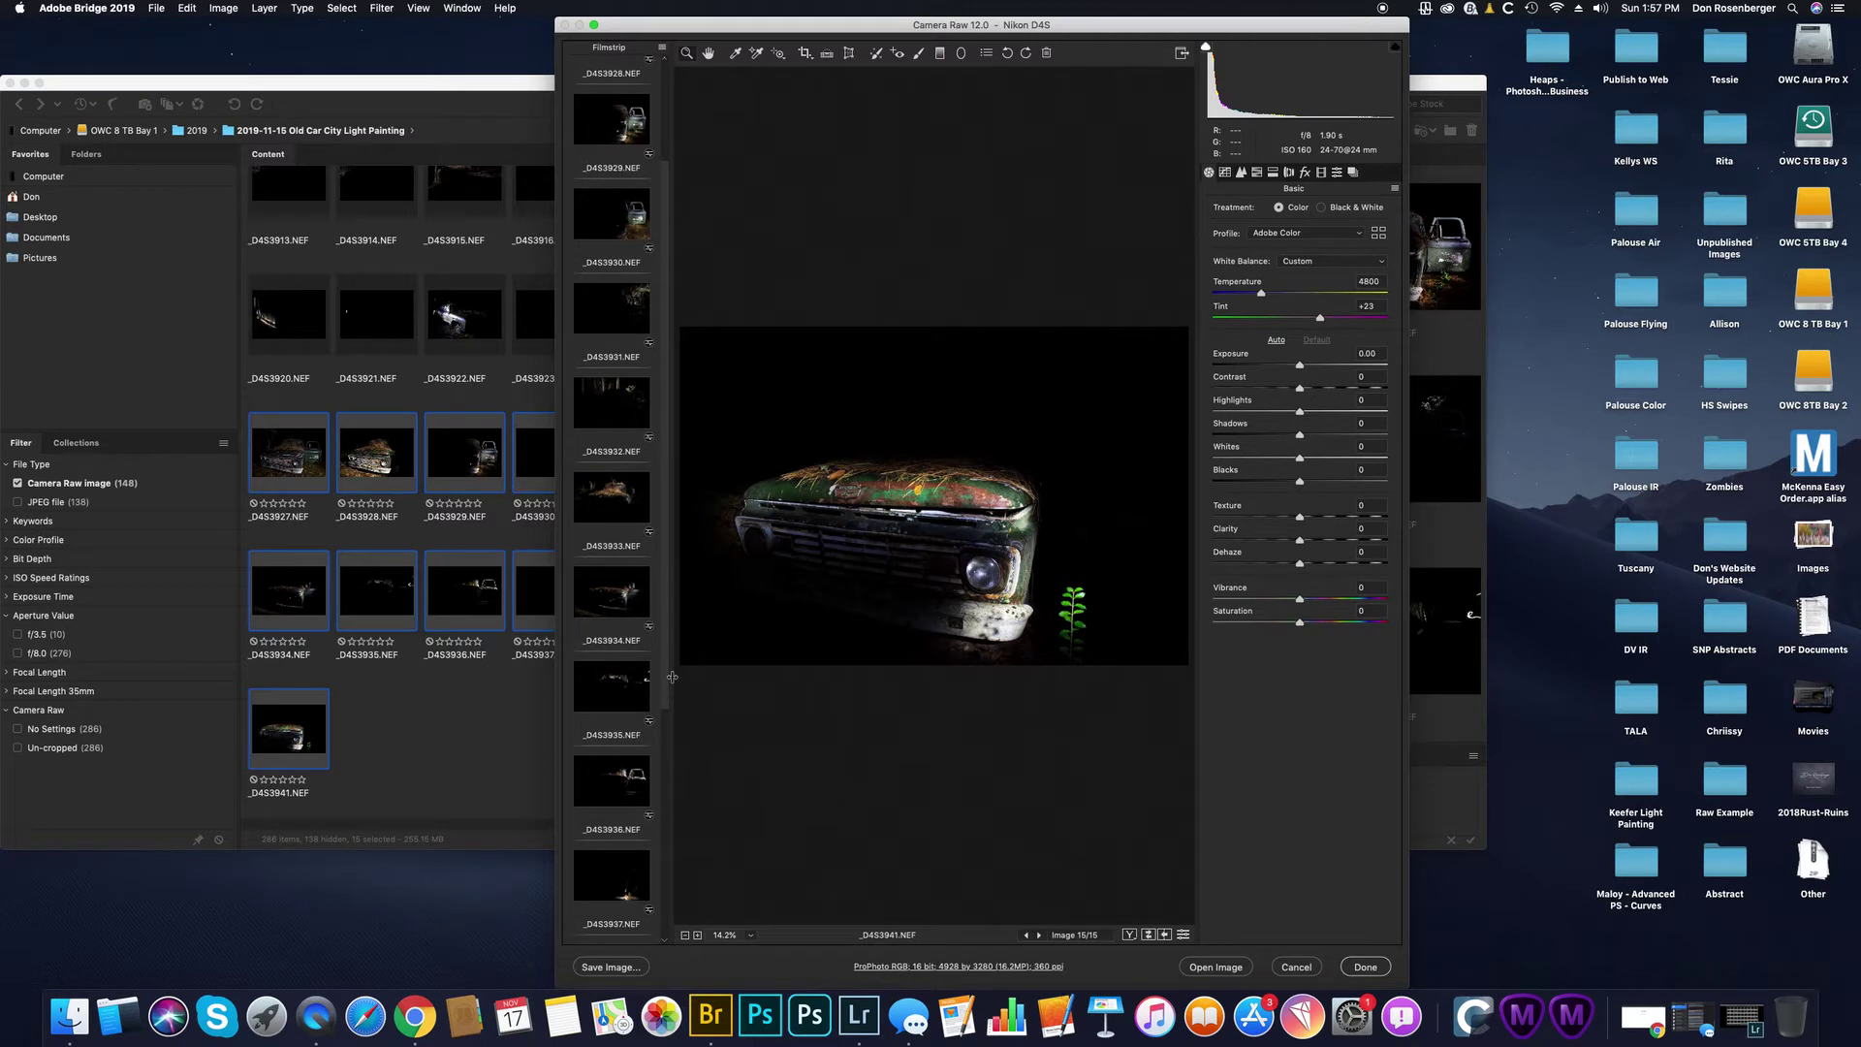
scroll(667, 675, down, 5)
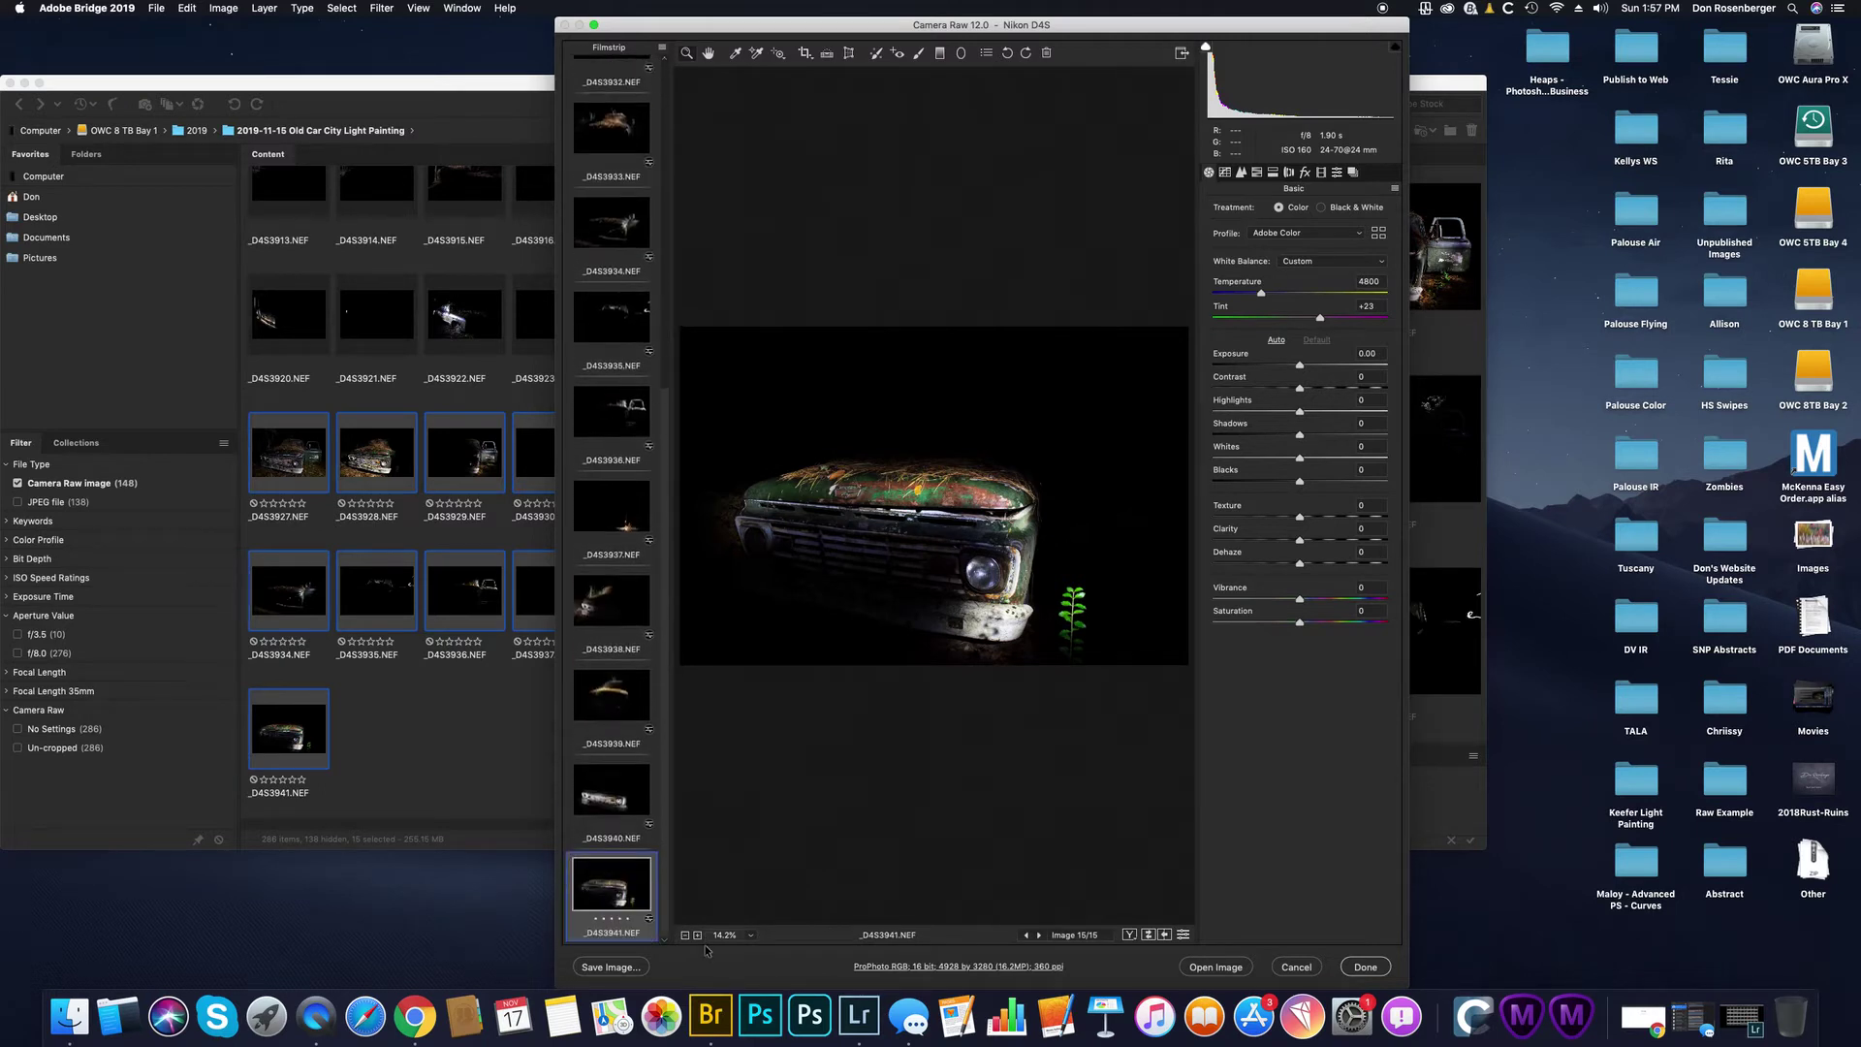
Step: Try several exposure settings on _D4S3940.NEF and settle on about -1.80 to tame its highlights
click(601, 782)
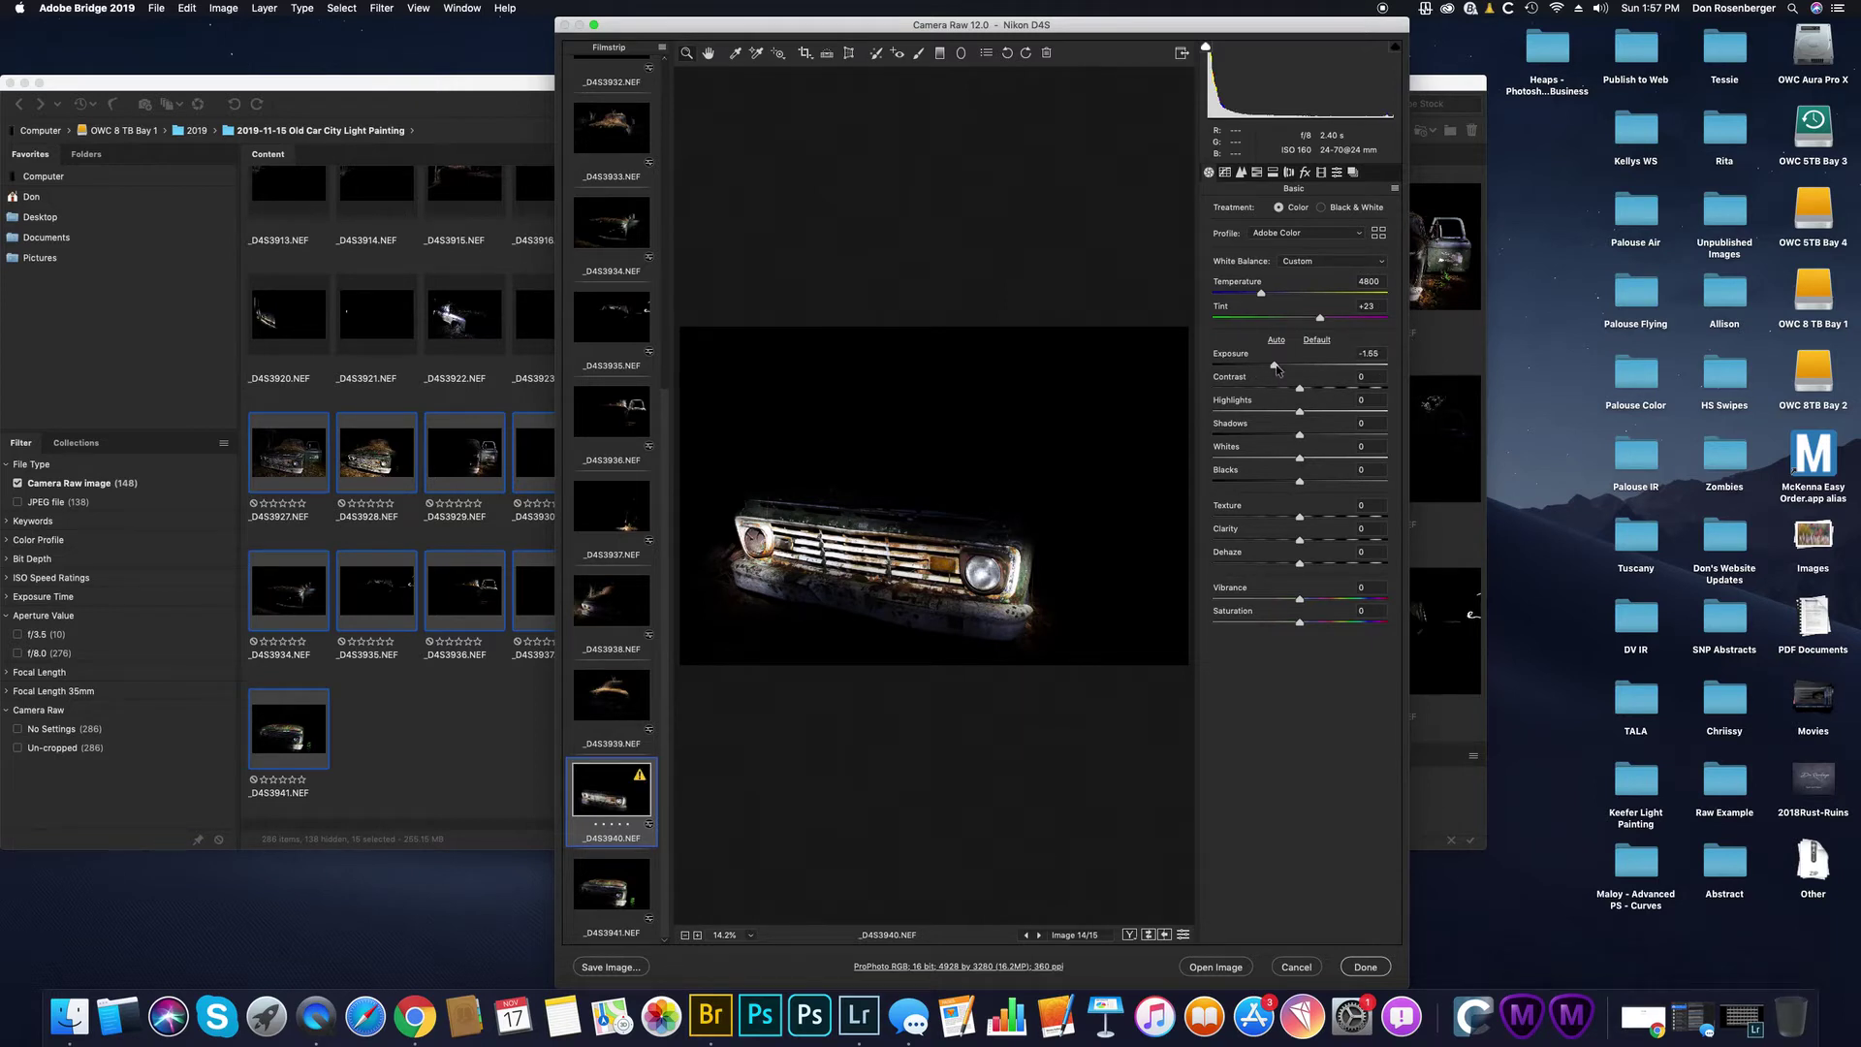
drag(1271, 365, 1303, 370)
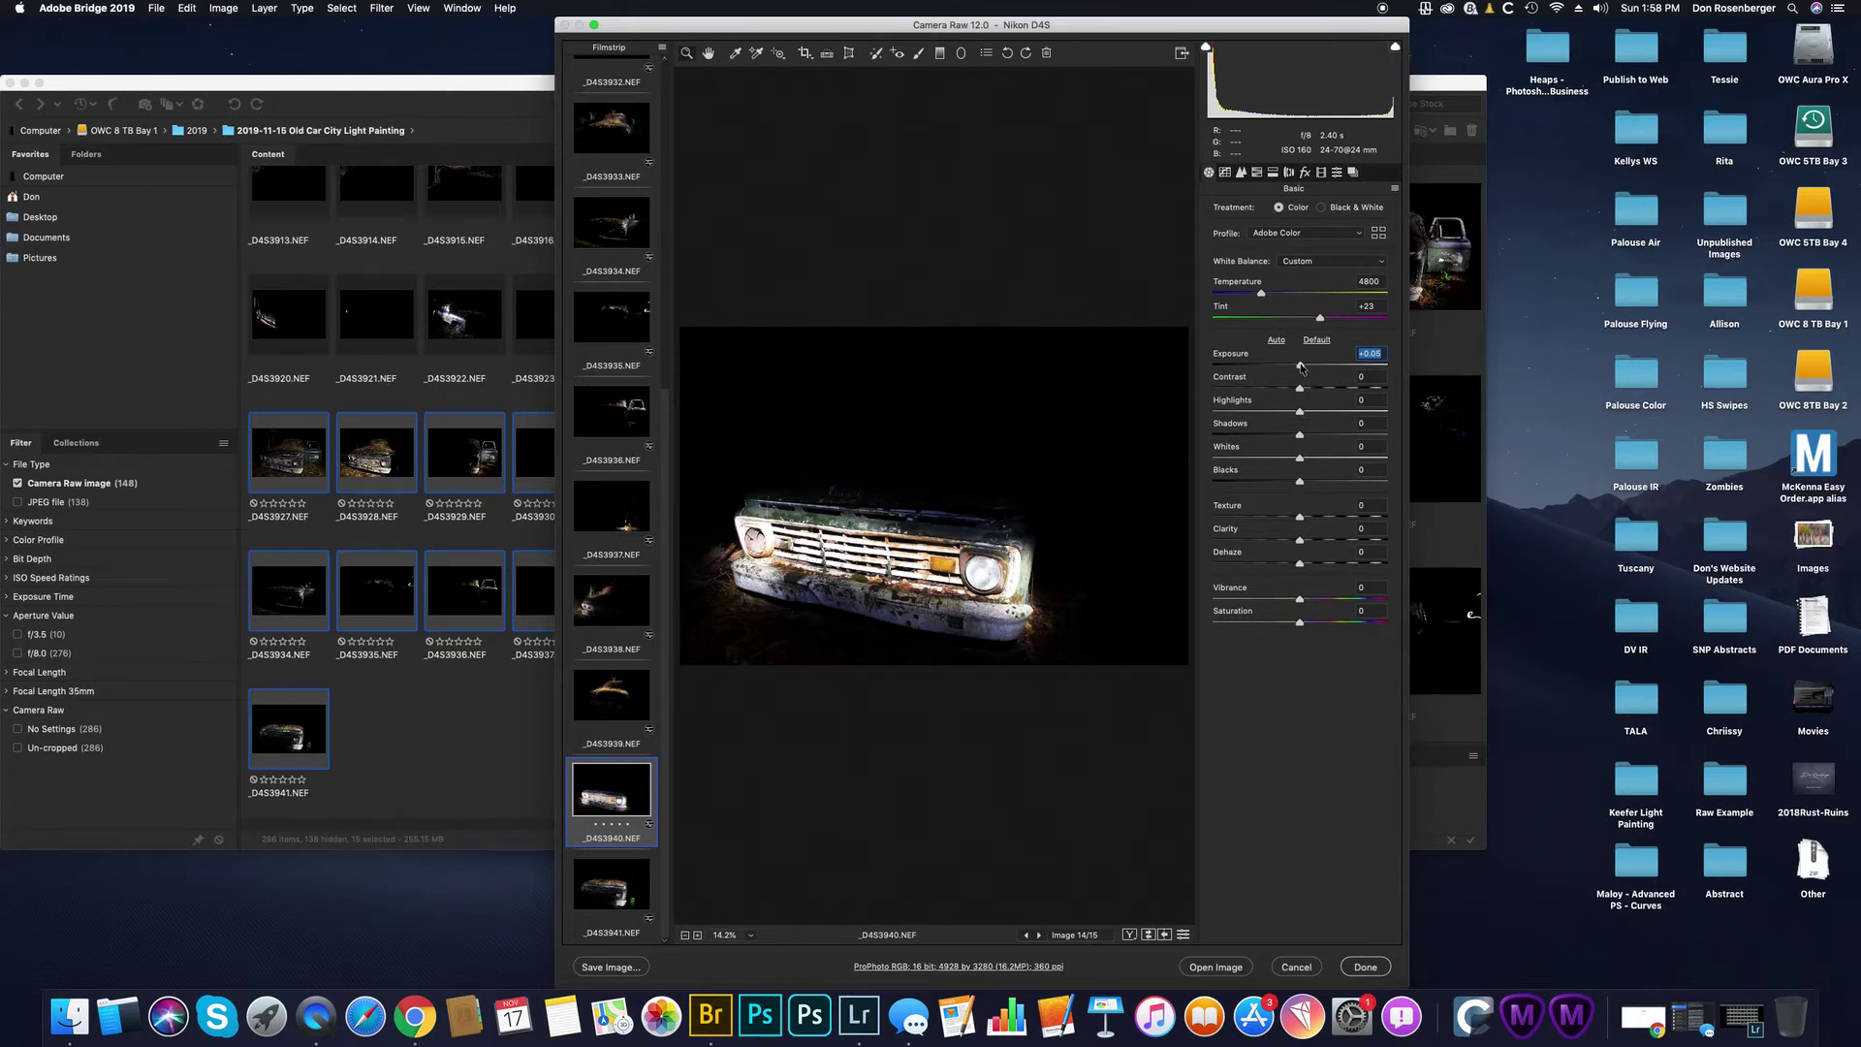
drag(1301, 367, 1273, 383)
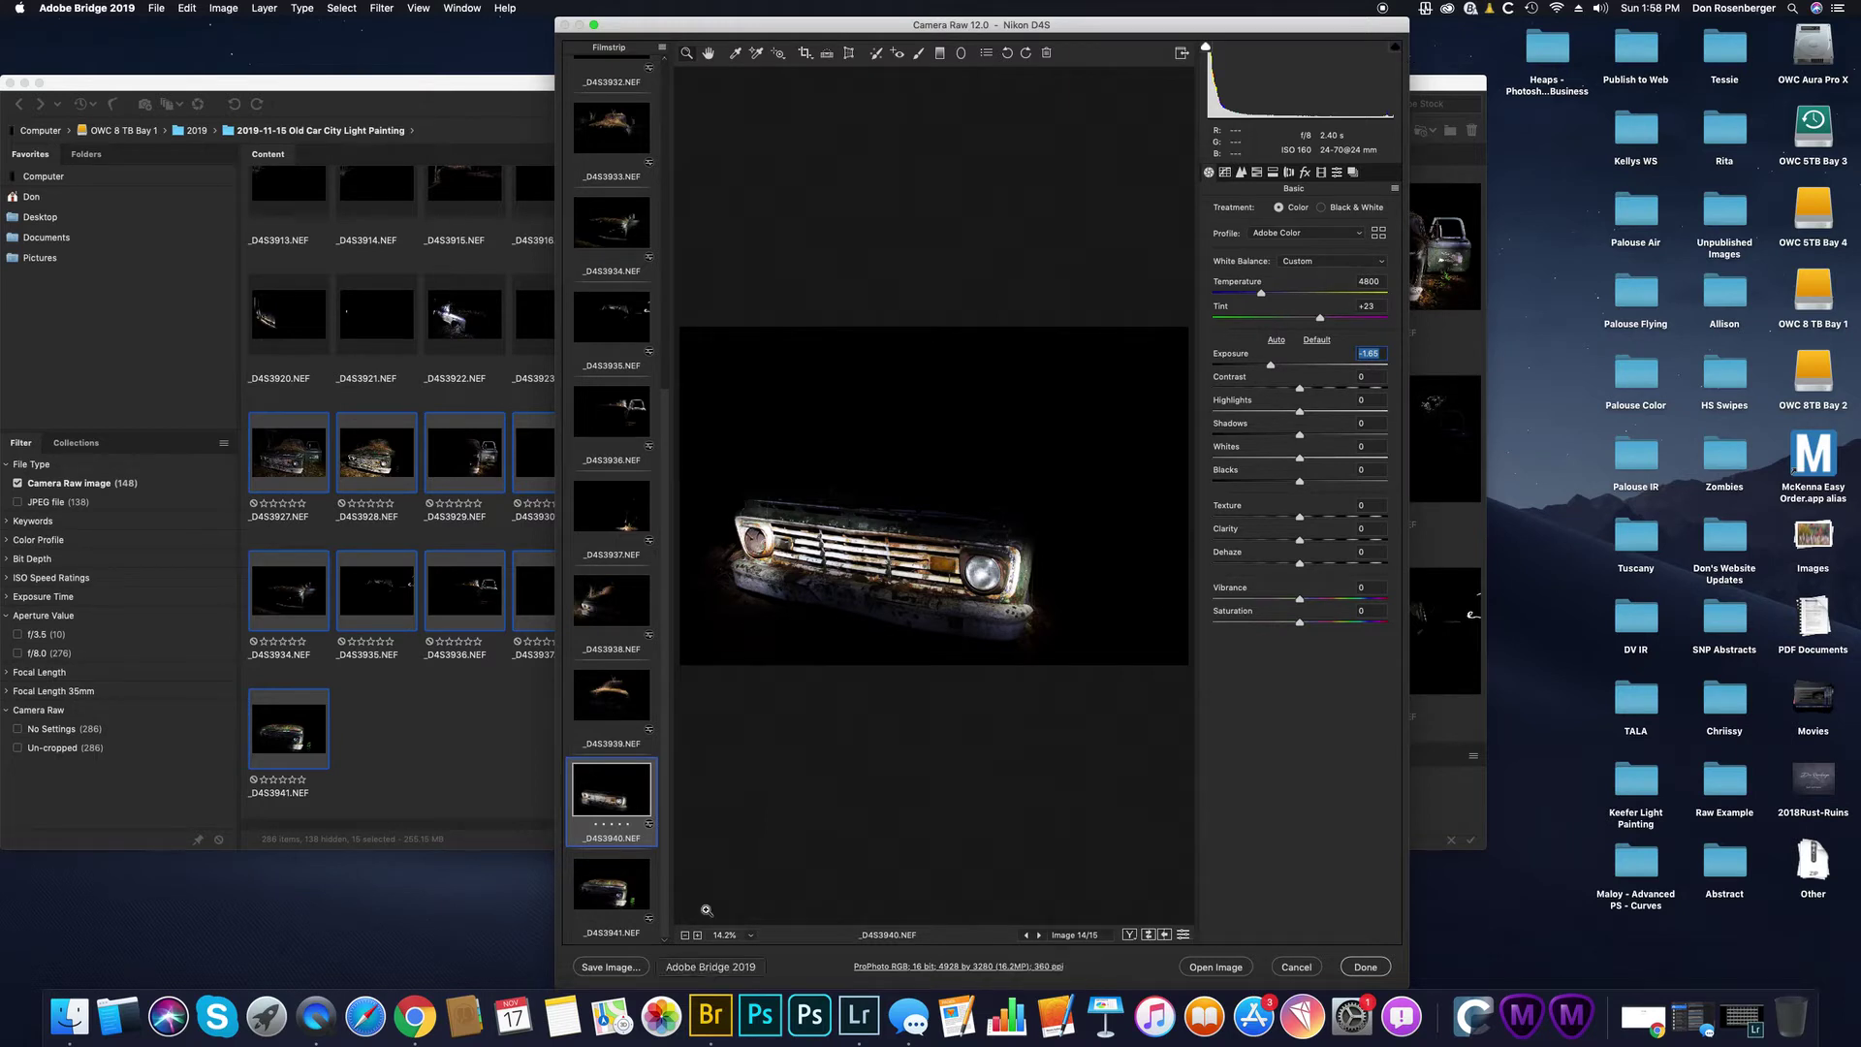
Step: Select all fifteen frames, _D4S3927.NEF to _D4S3941.NEF, and open them as separate documents in Photoshop
scroll(596, 630, up, 5)
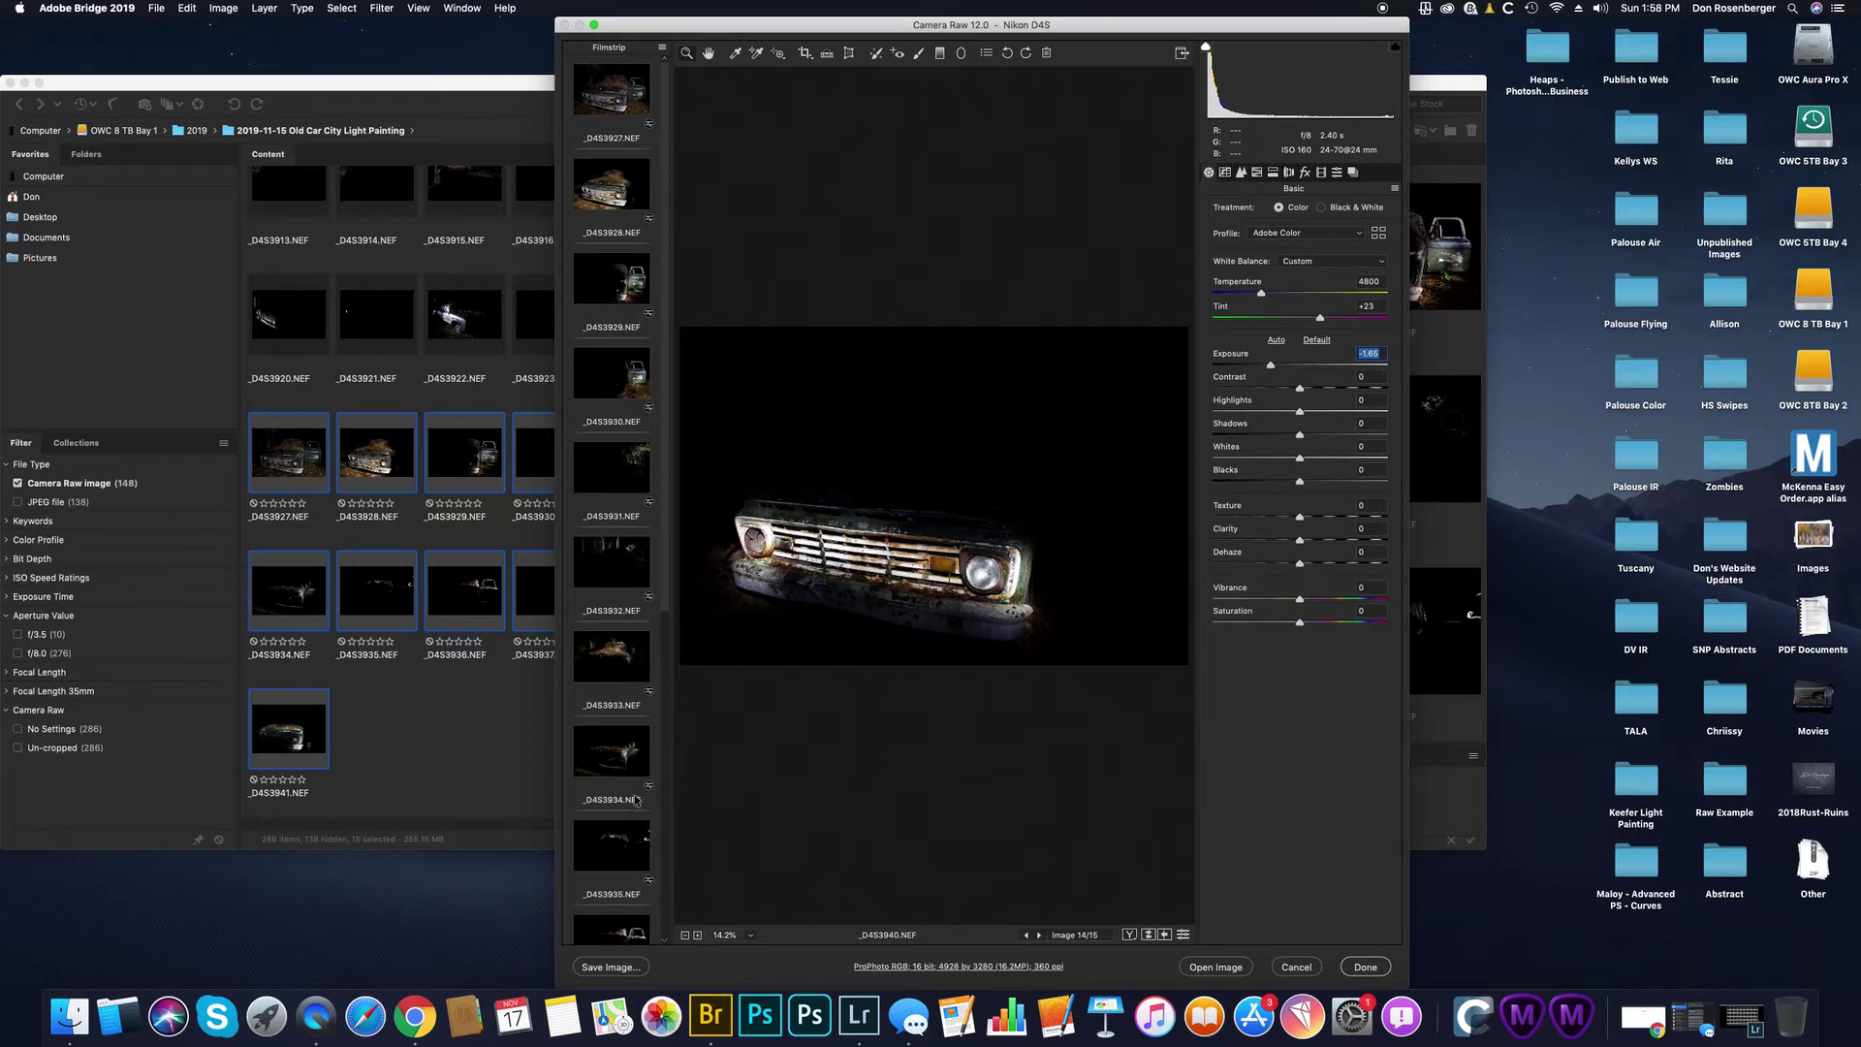
click(612, 102)
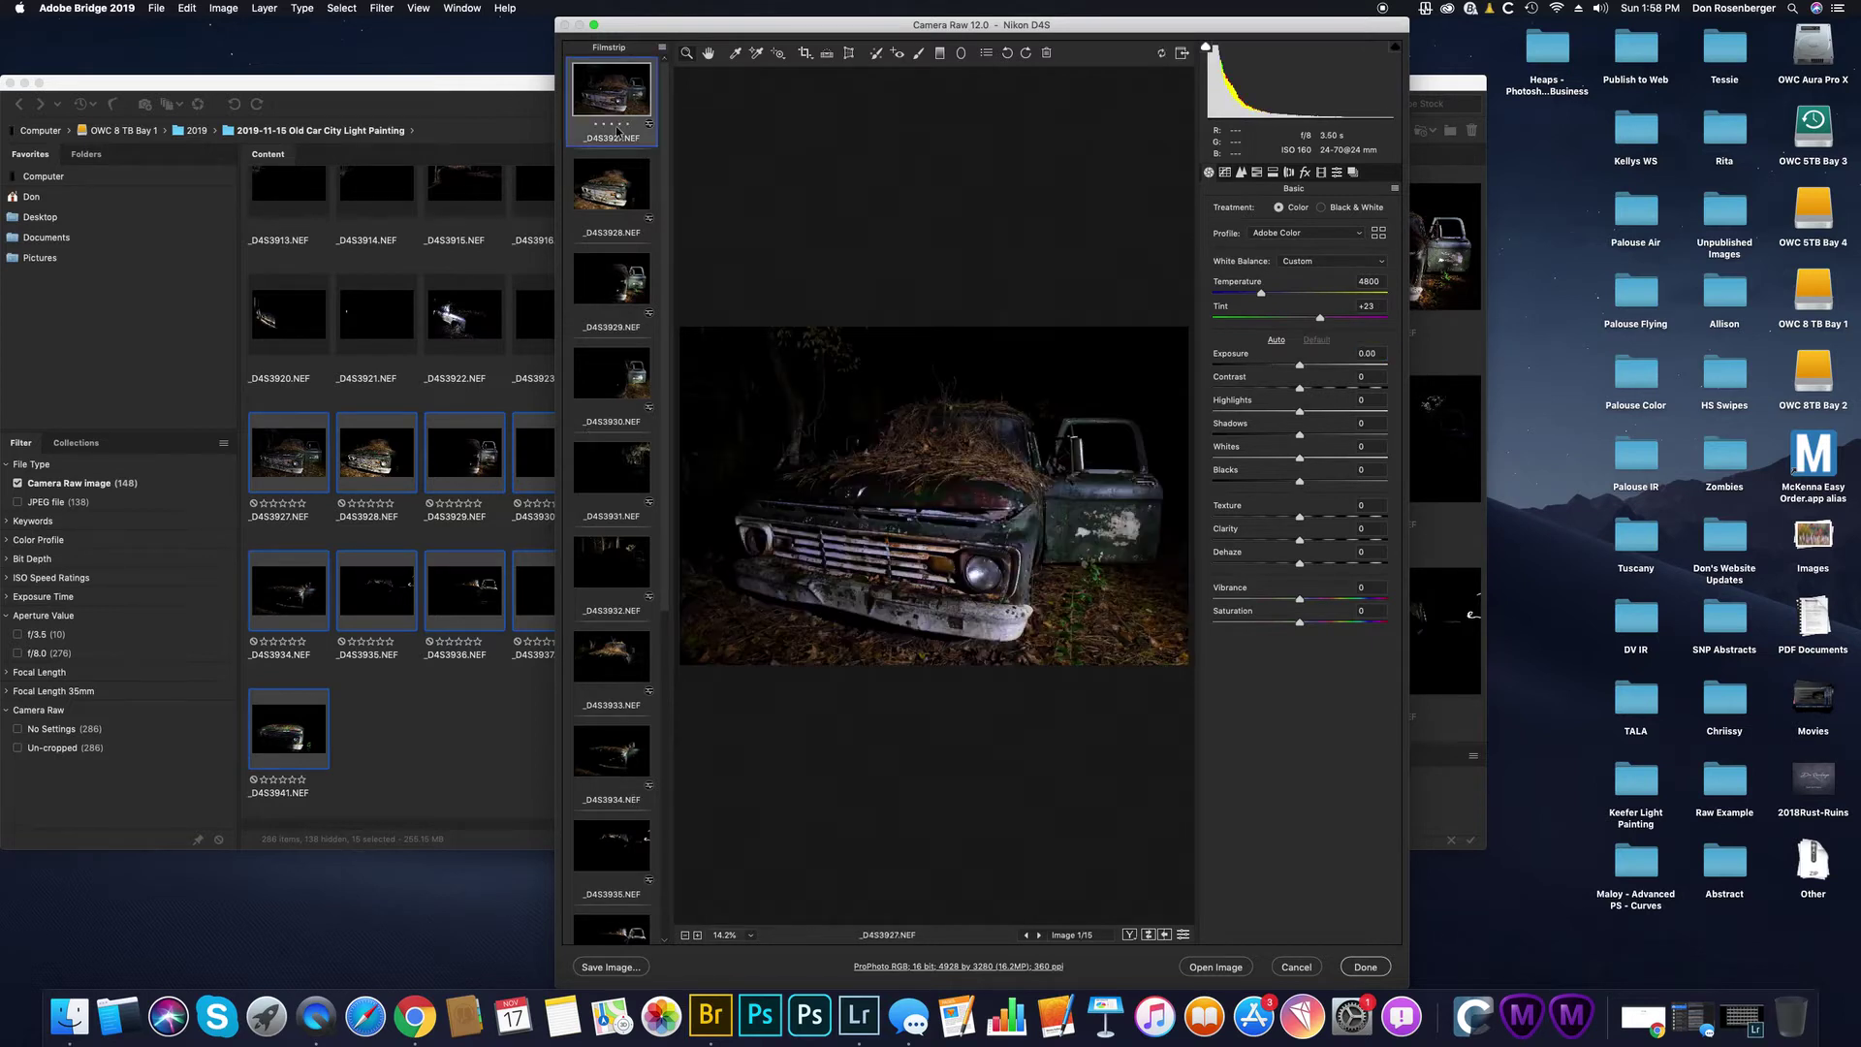
scroll(606, 679, down, 5)
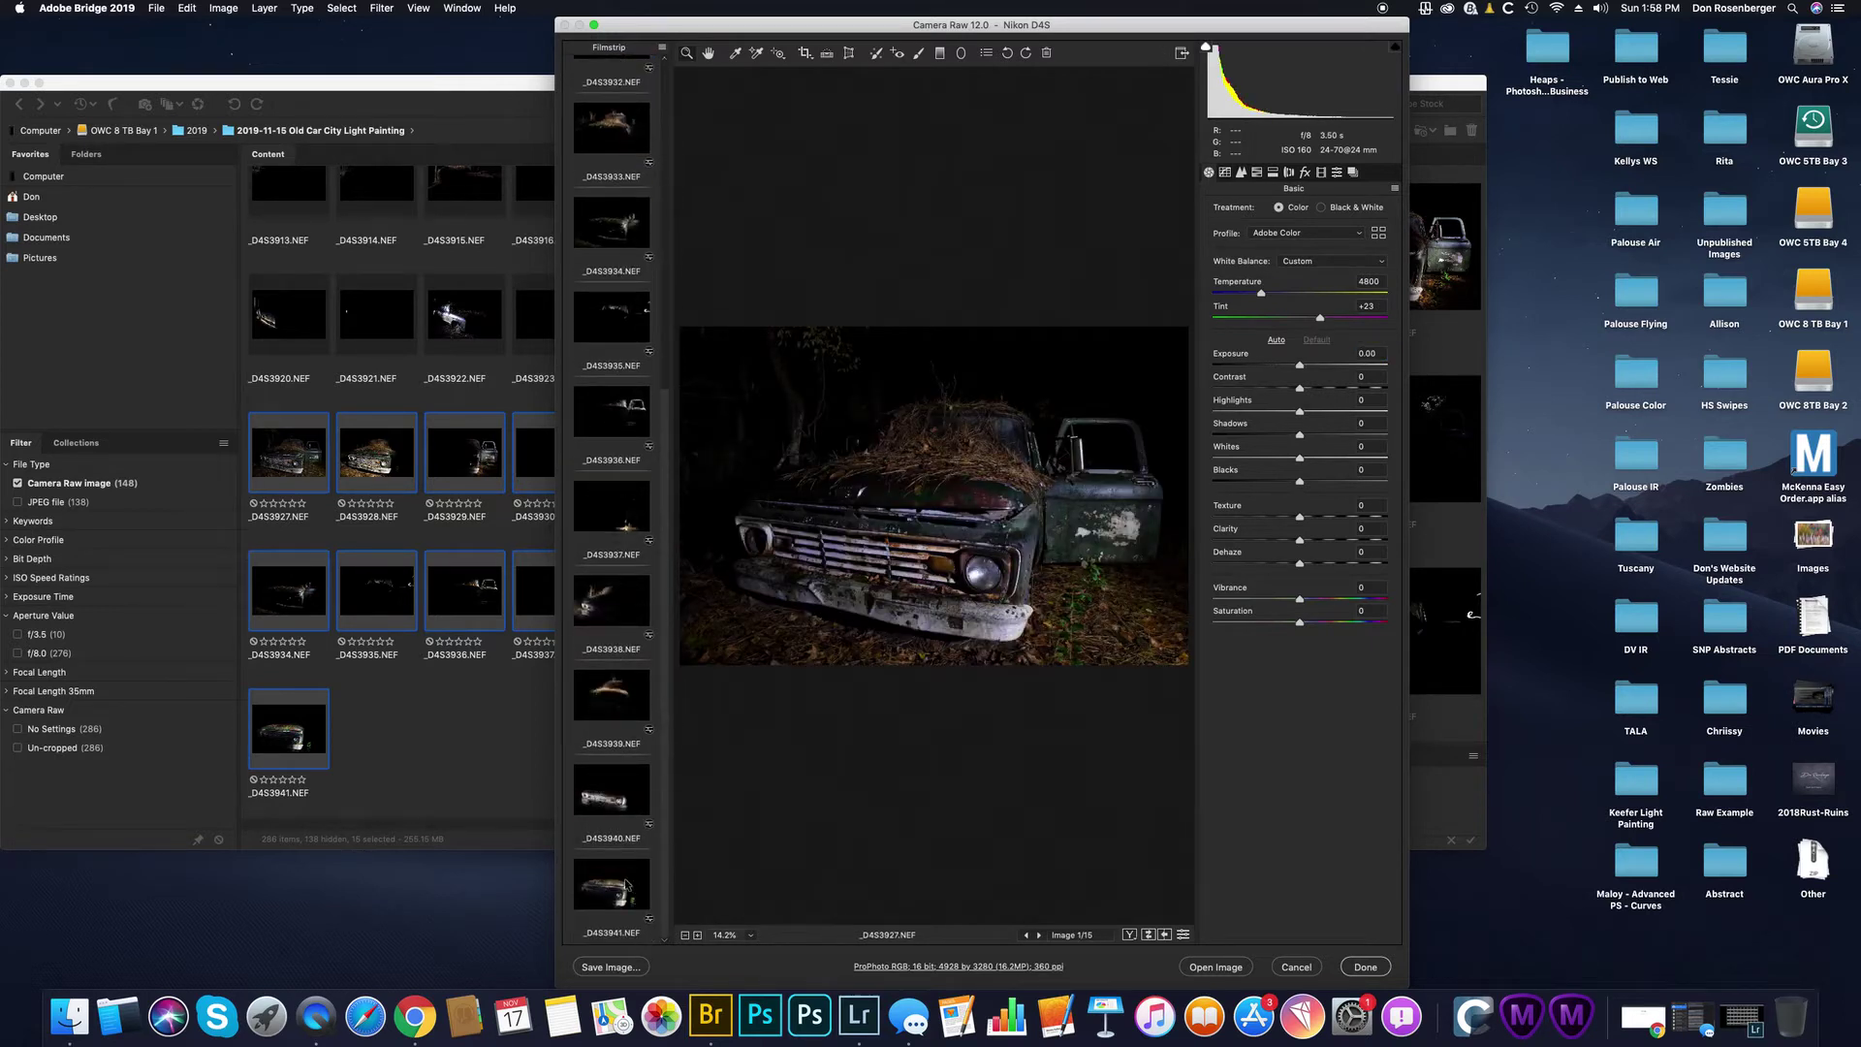
key(super+a)
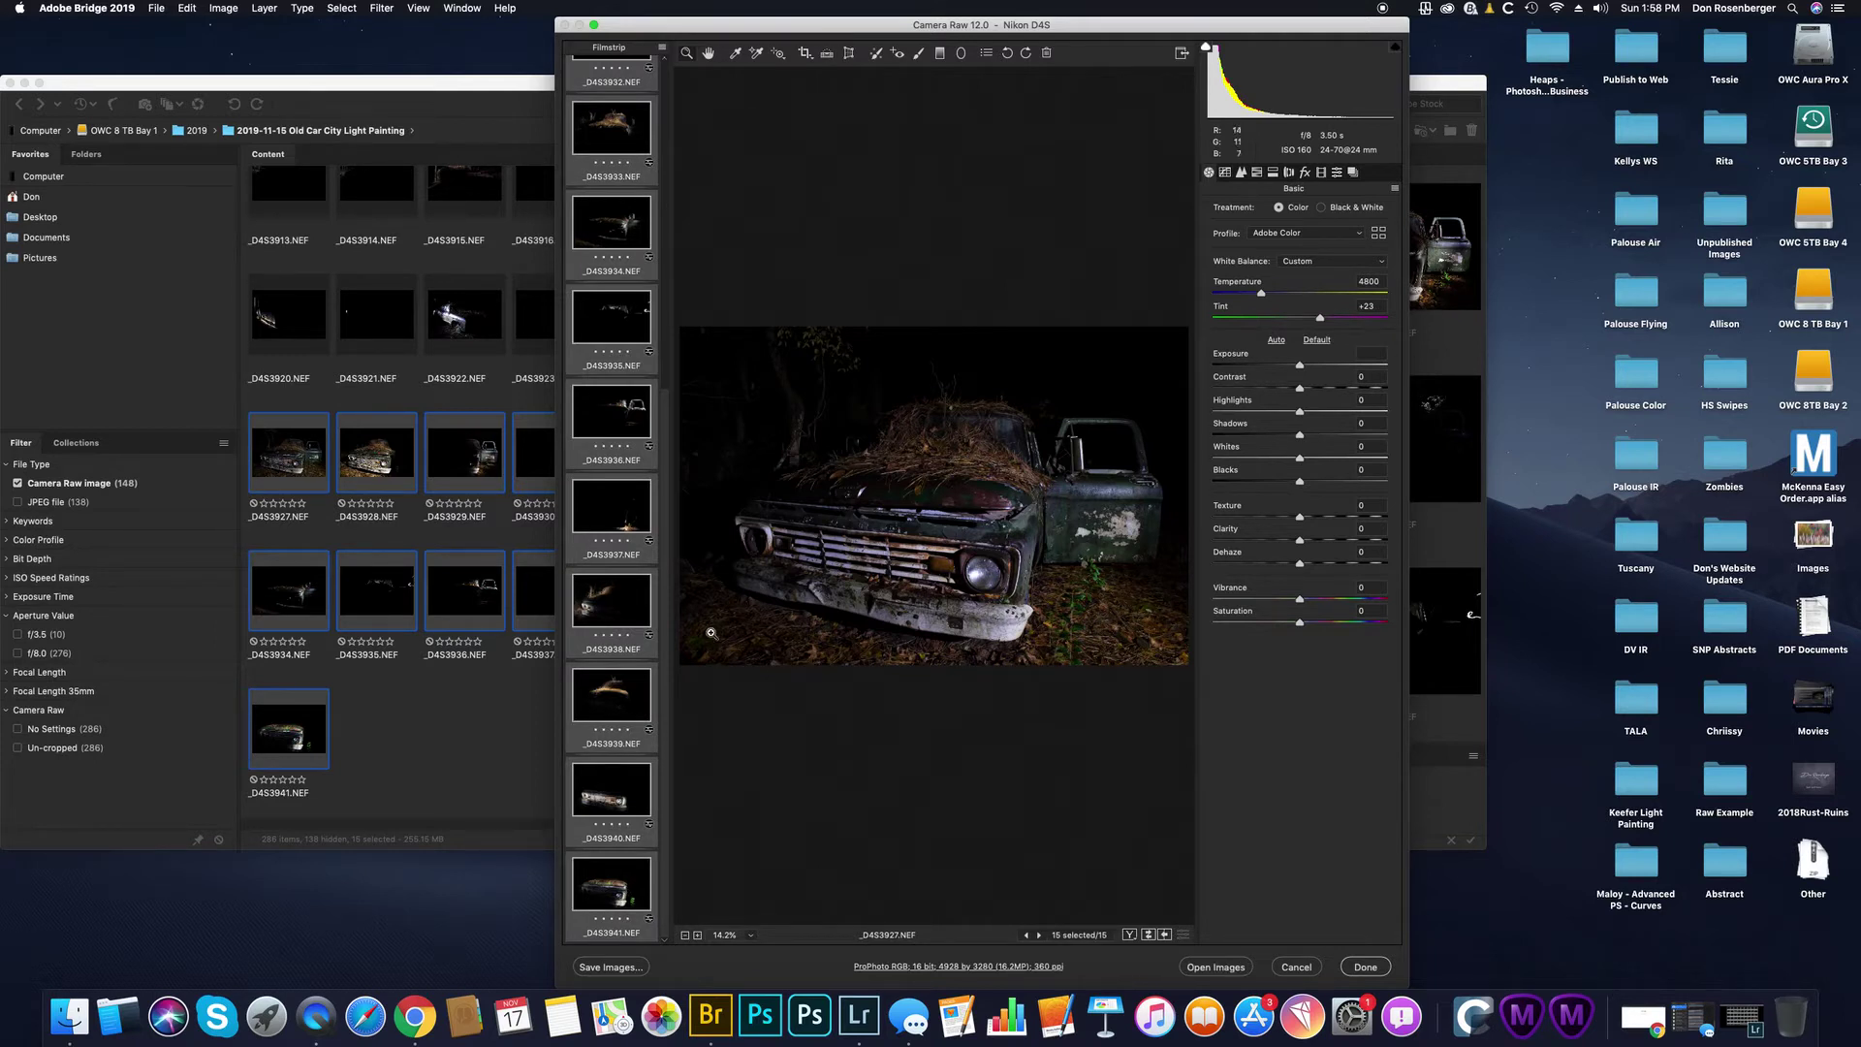
super+click(610, 514)
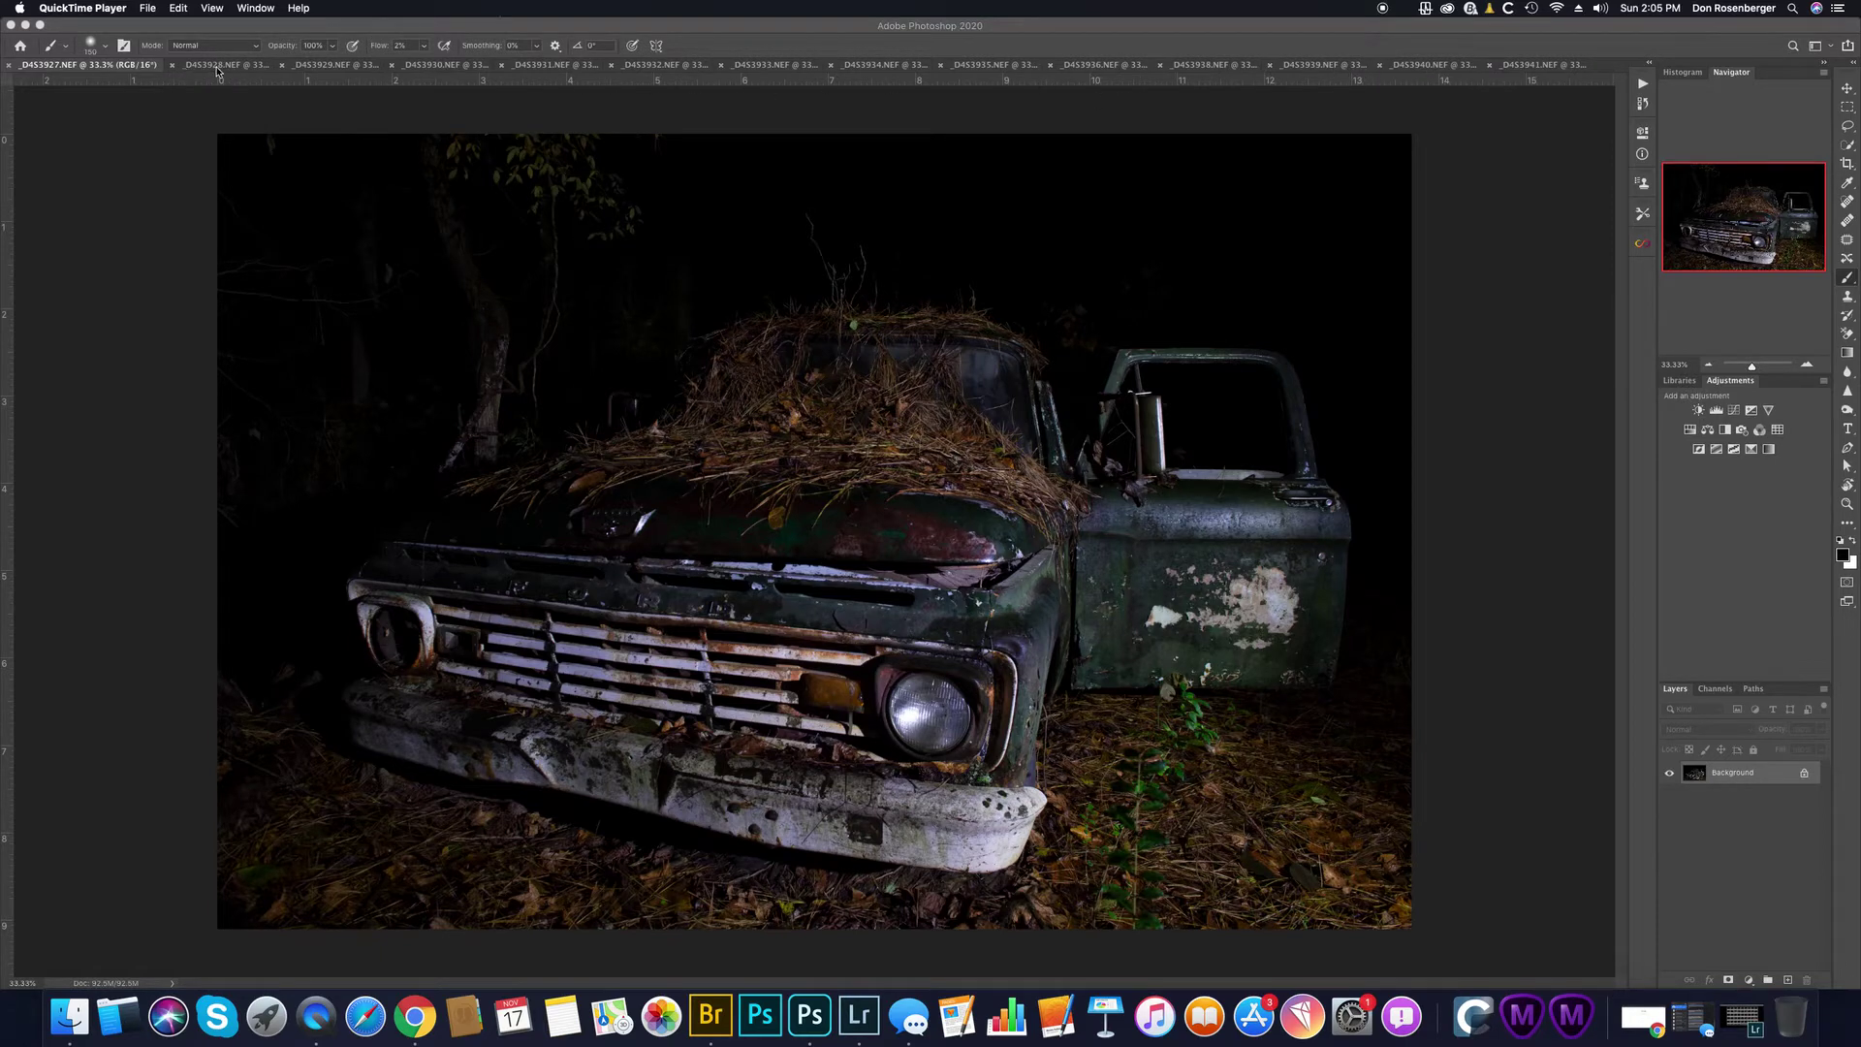
Step: Compare the lighting in the open documents _D4S3927.NEF, _D4S3928.NEF, _D4S3929.NEF and _D4S3930.NEF
click(219, 69)
click(231, 70)
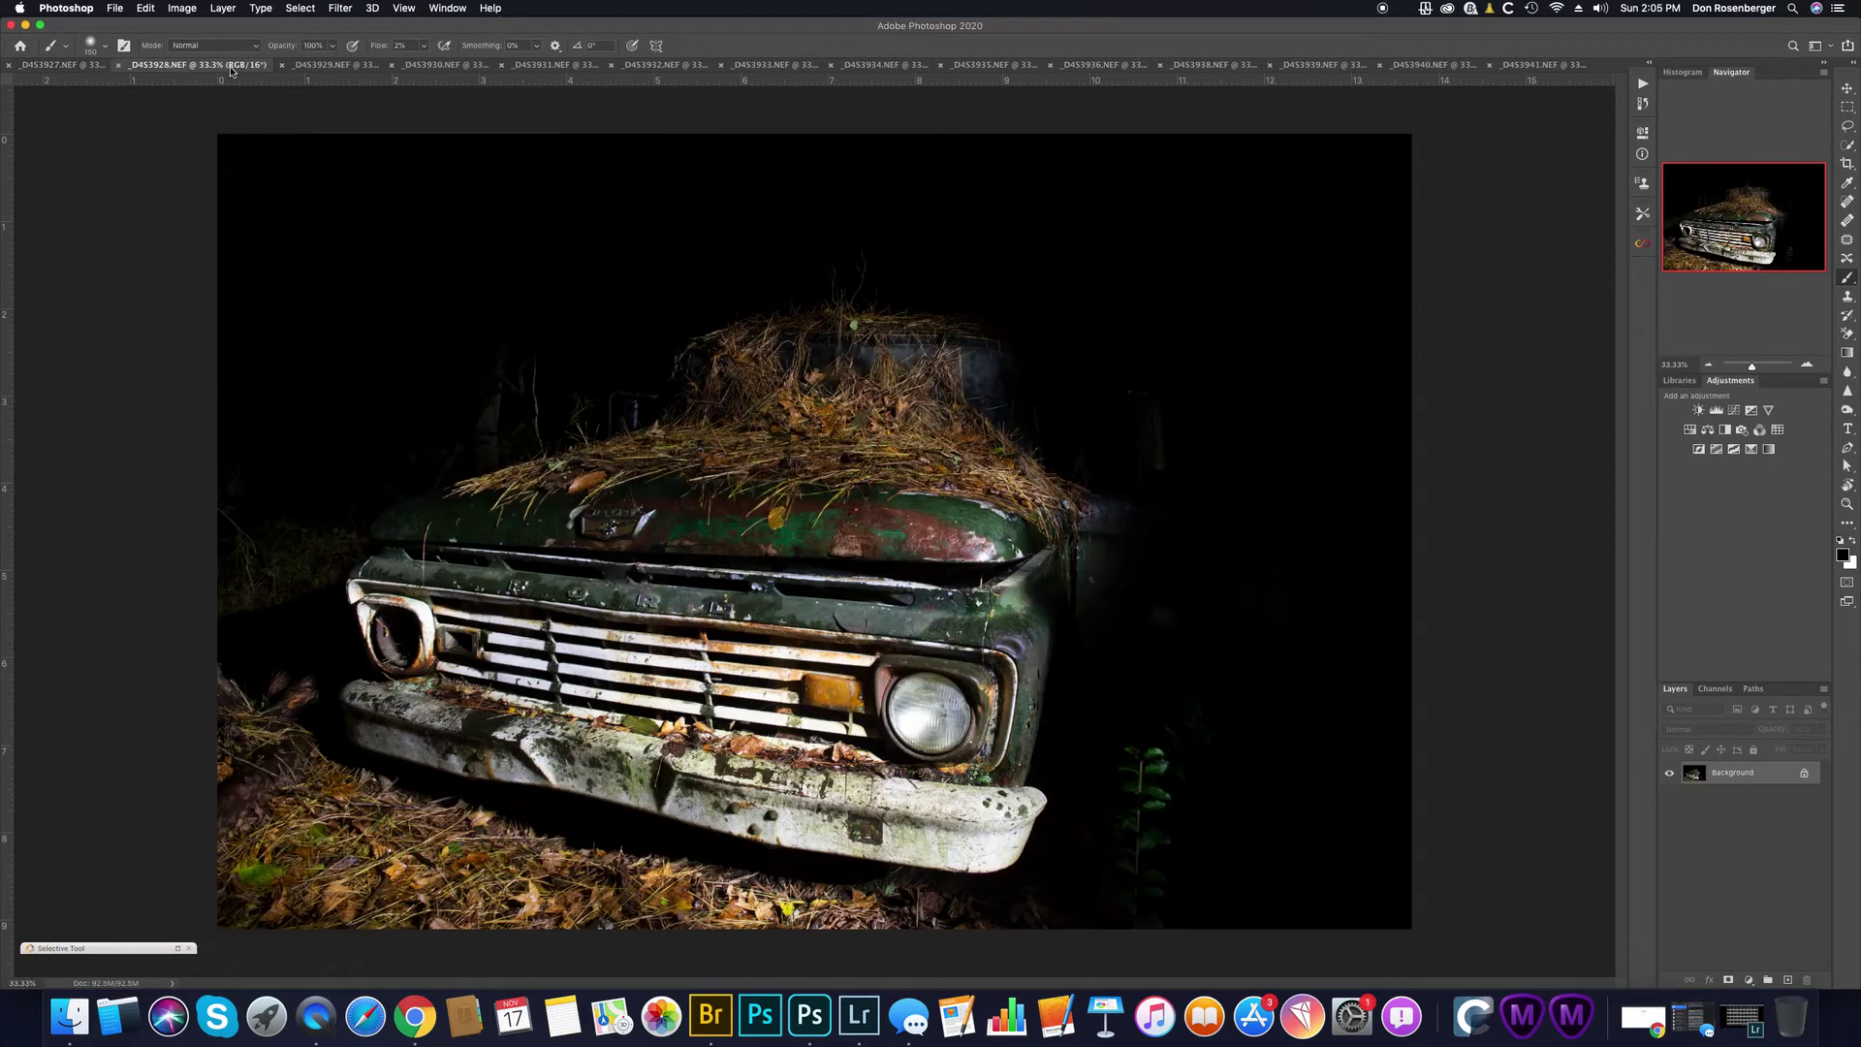
click(322, 68)
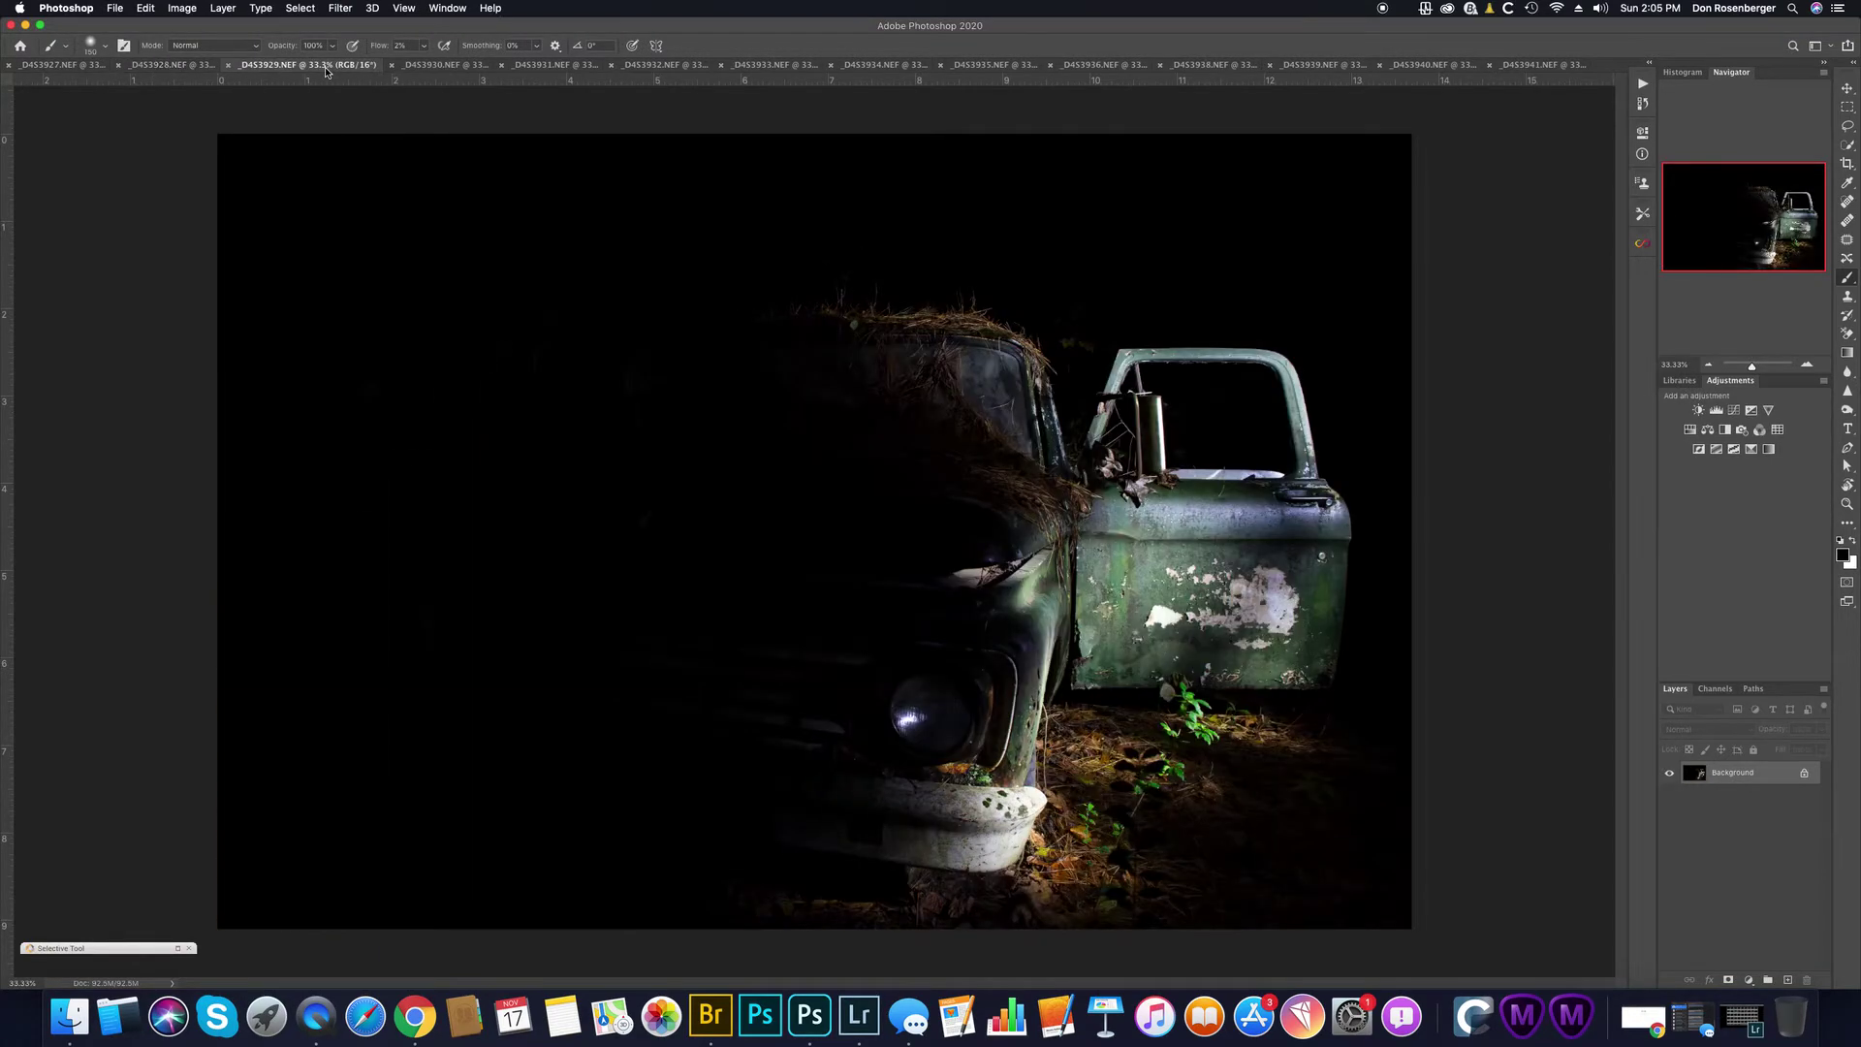
click(442, 68)
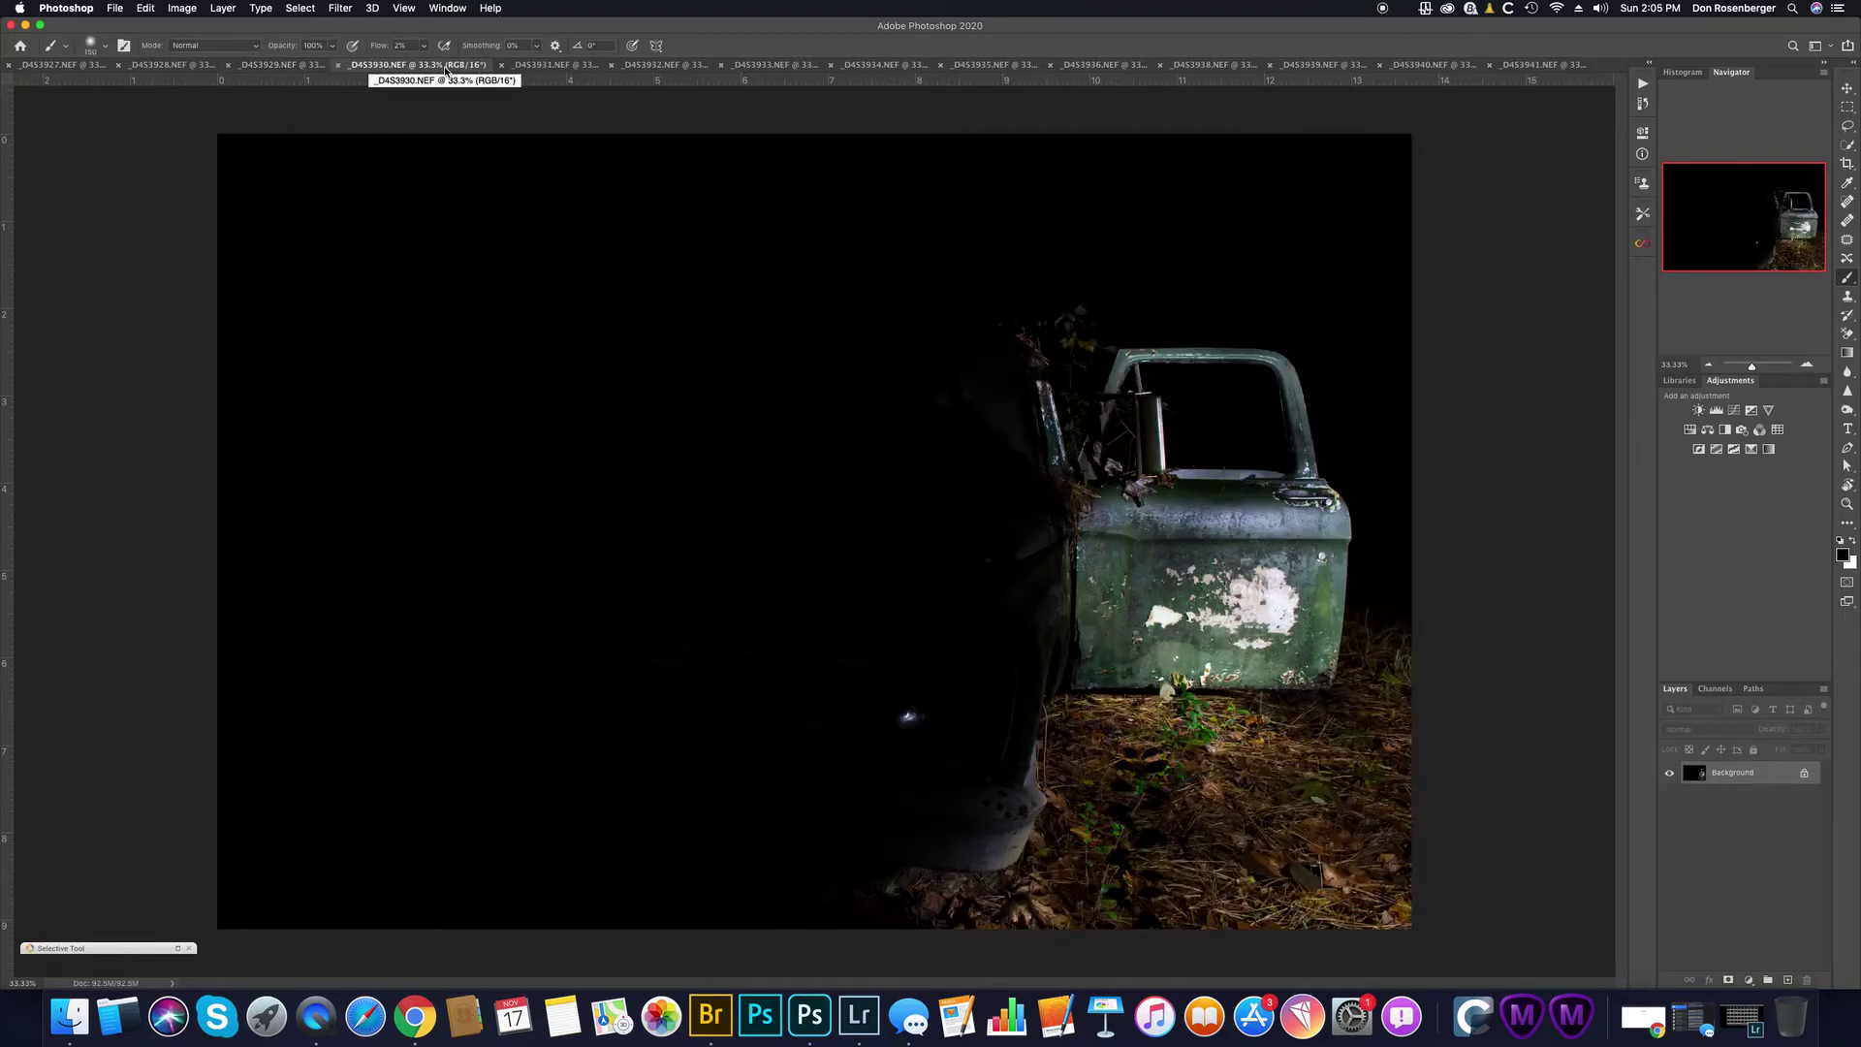
click(282, 65)
click(185, 65)
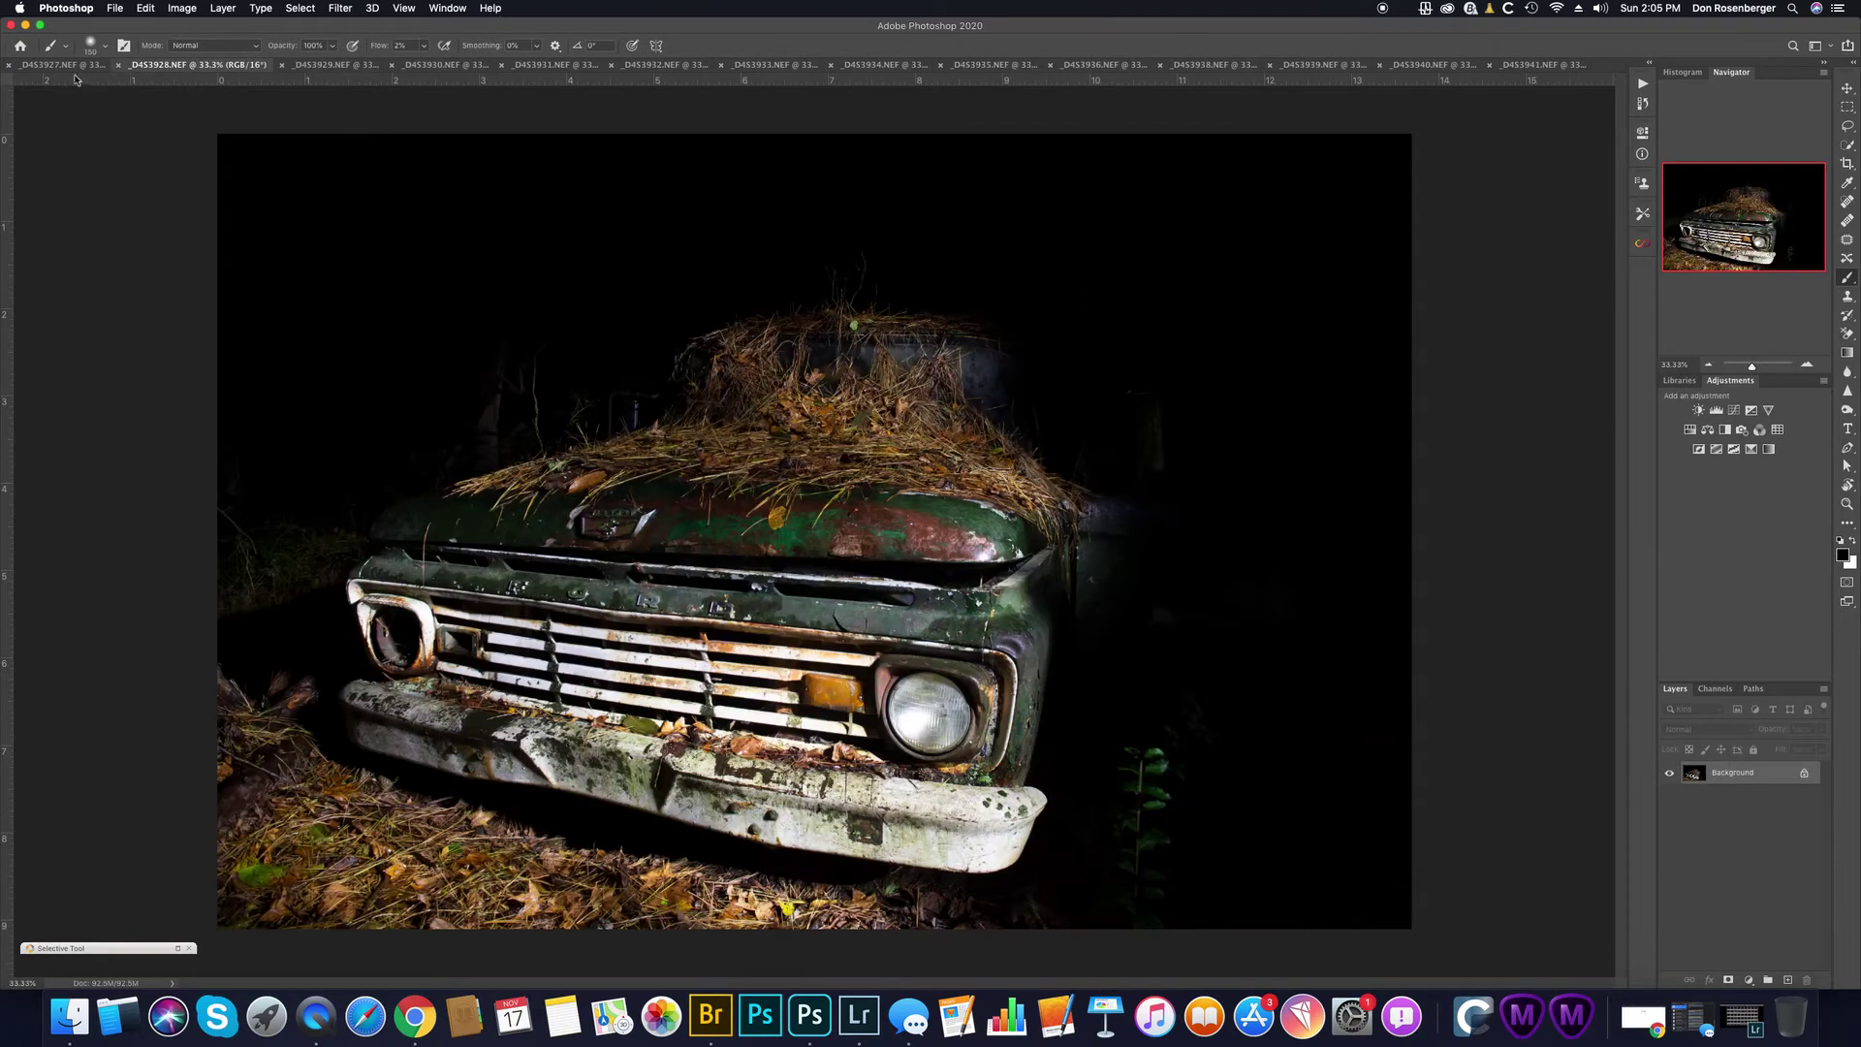
click(51, 66)
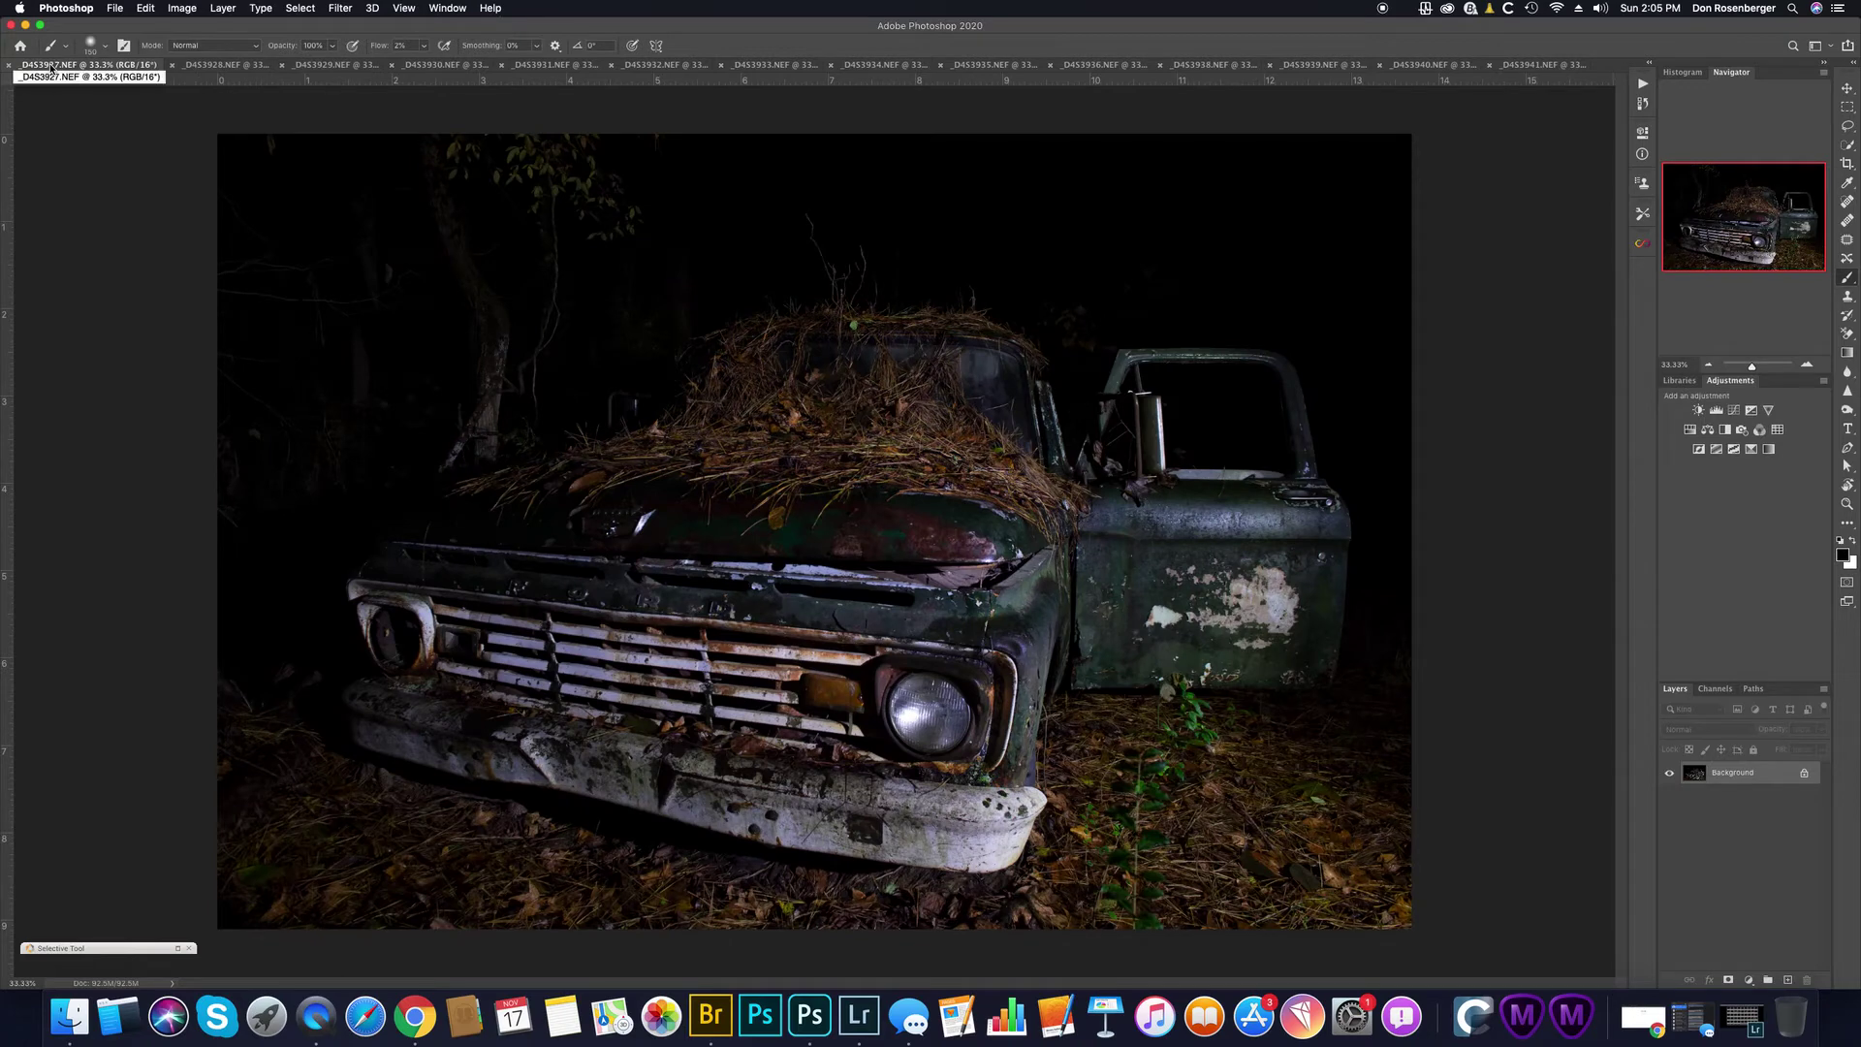
click(223, 65)
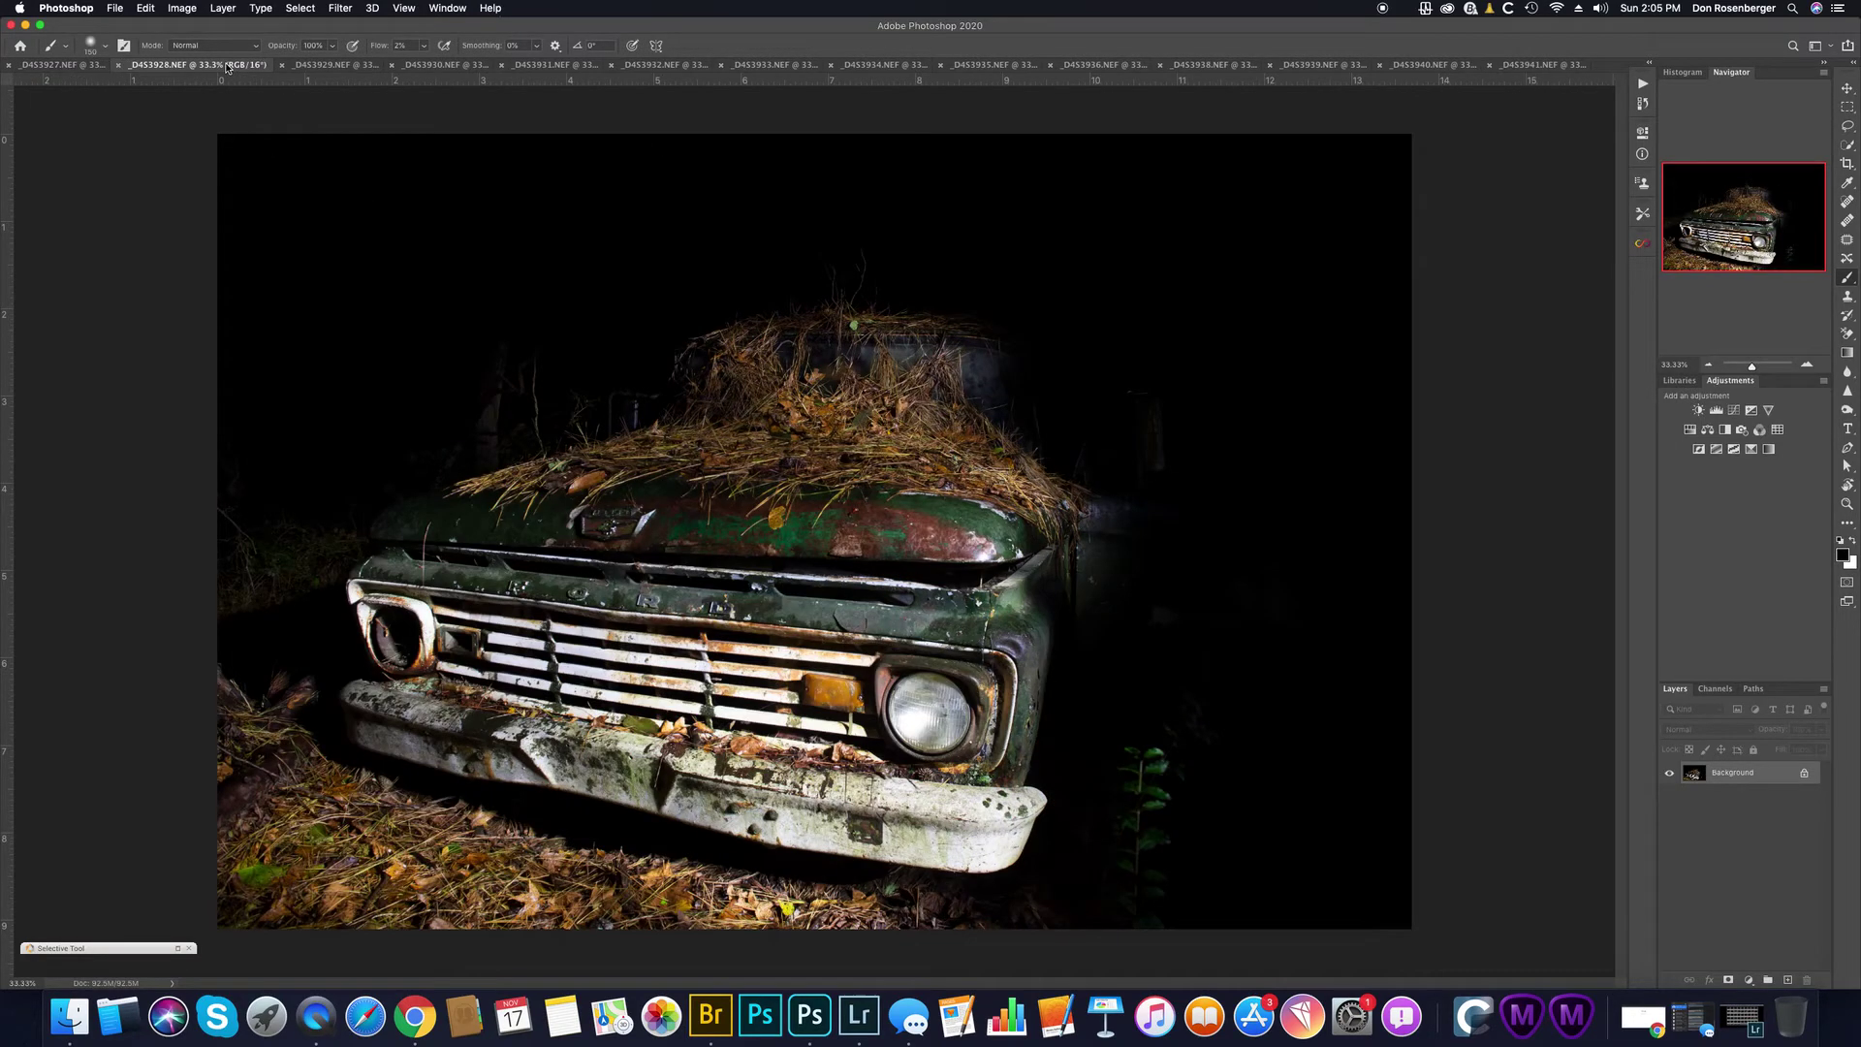
click(320, 65)
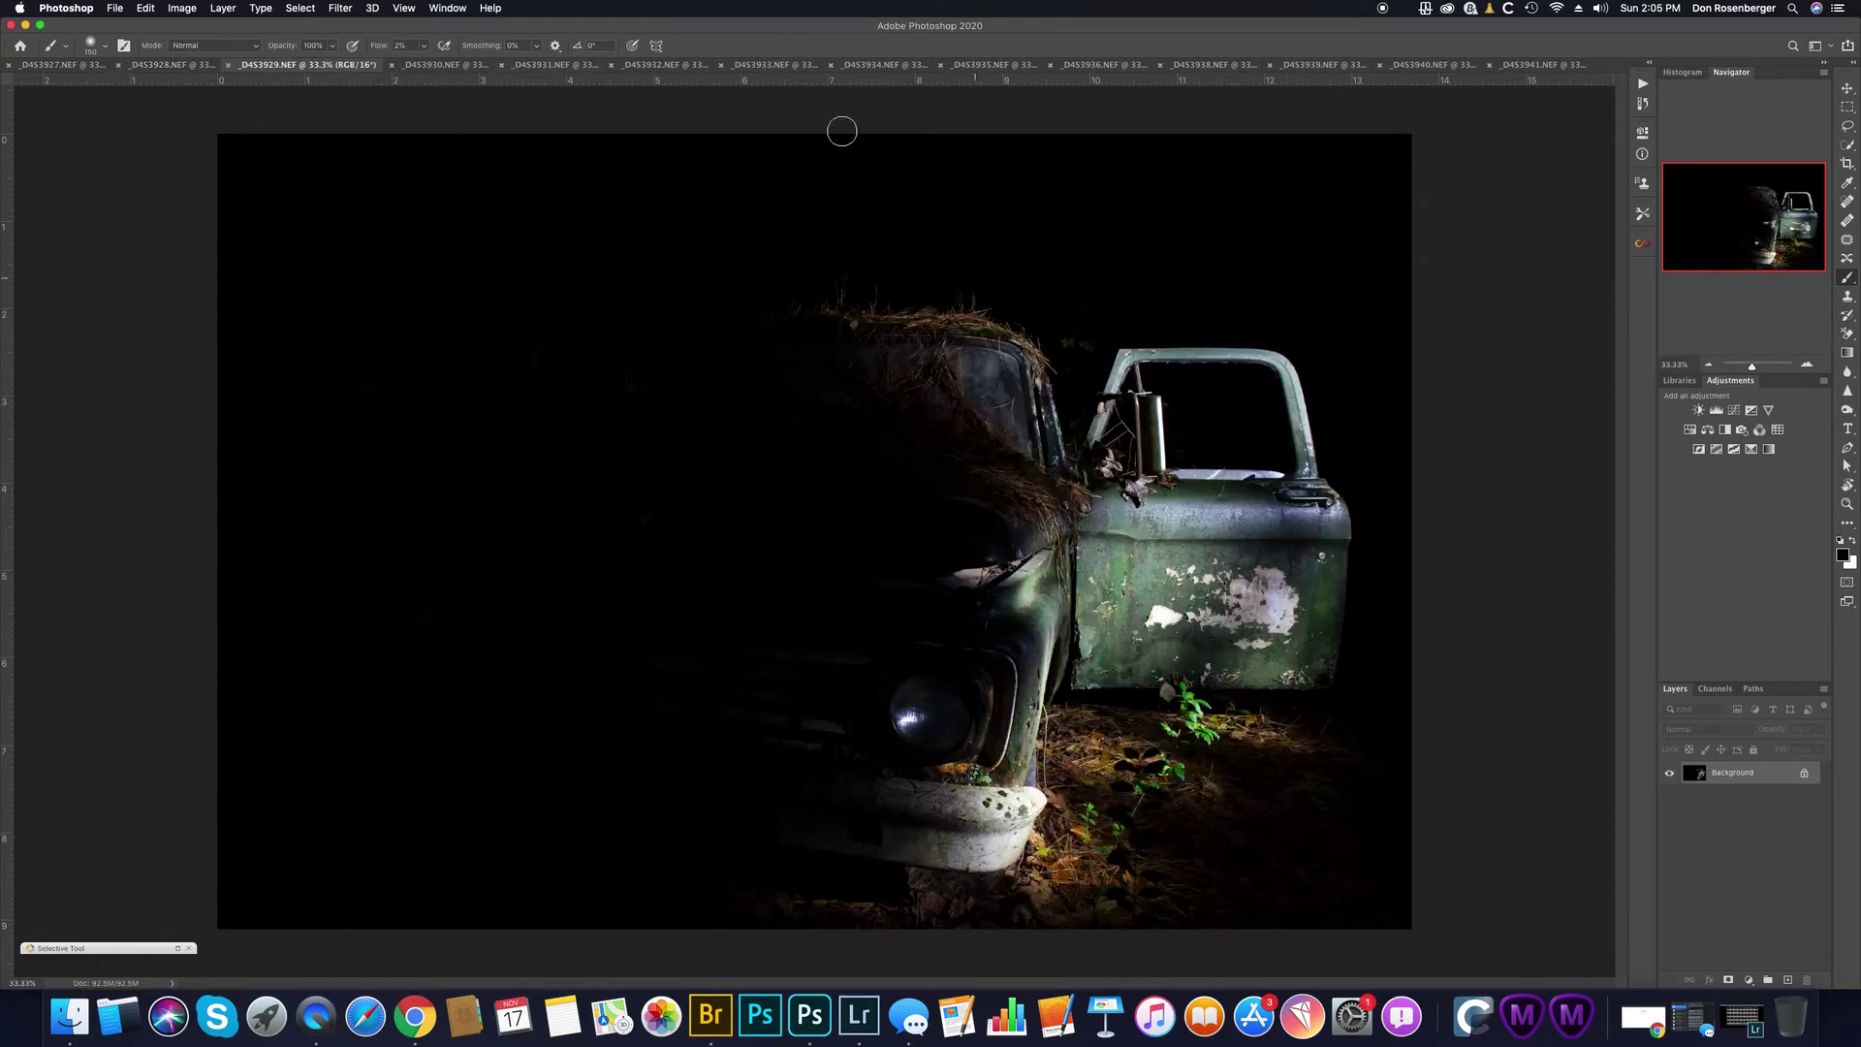
click(443, 66)
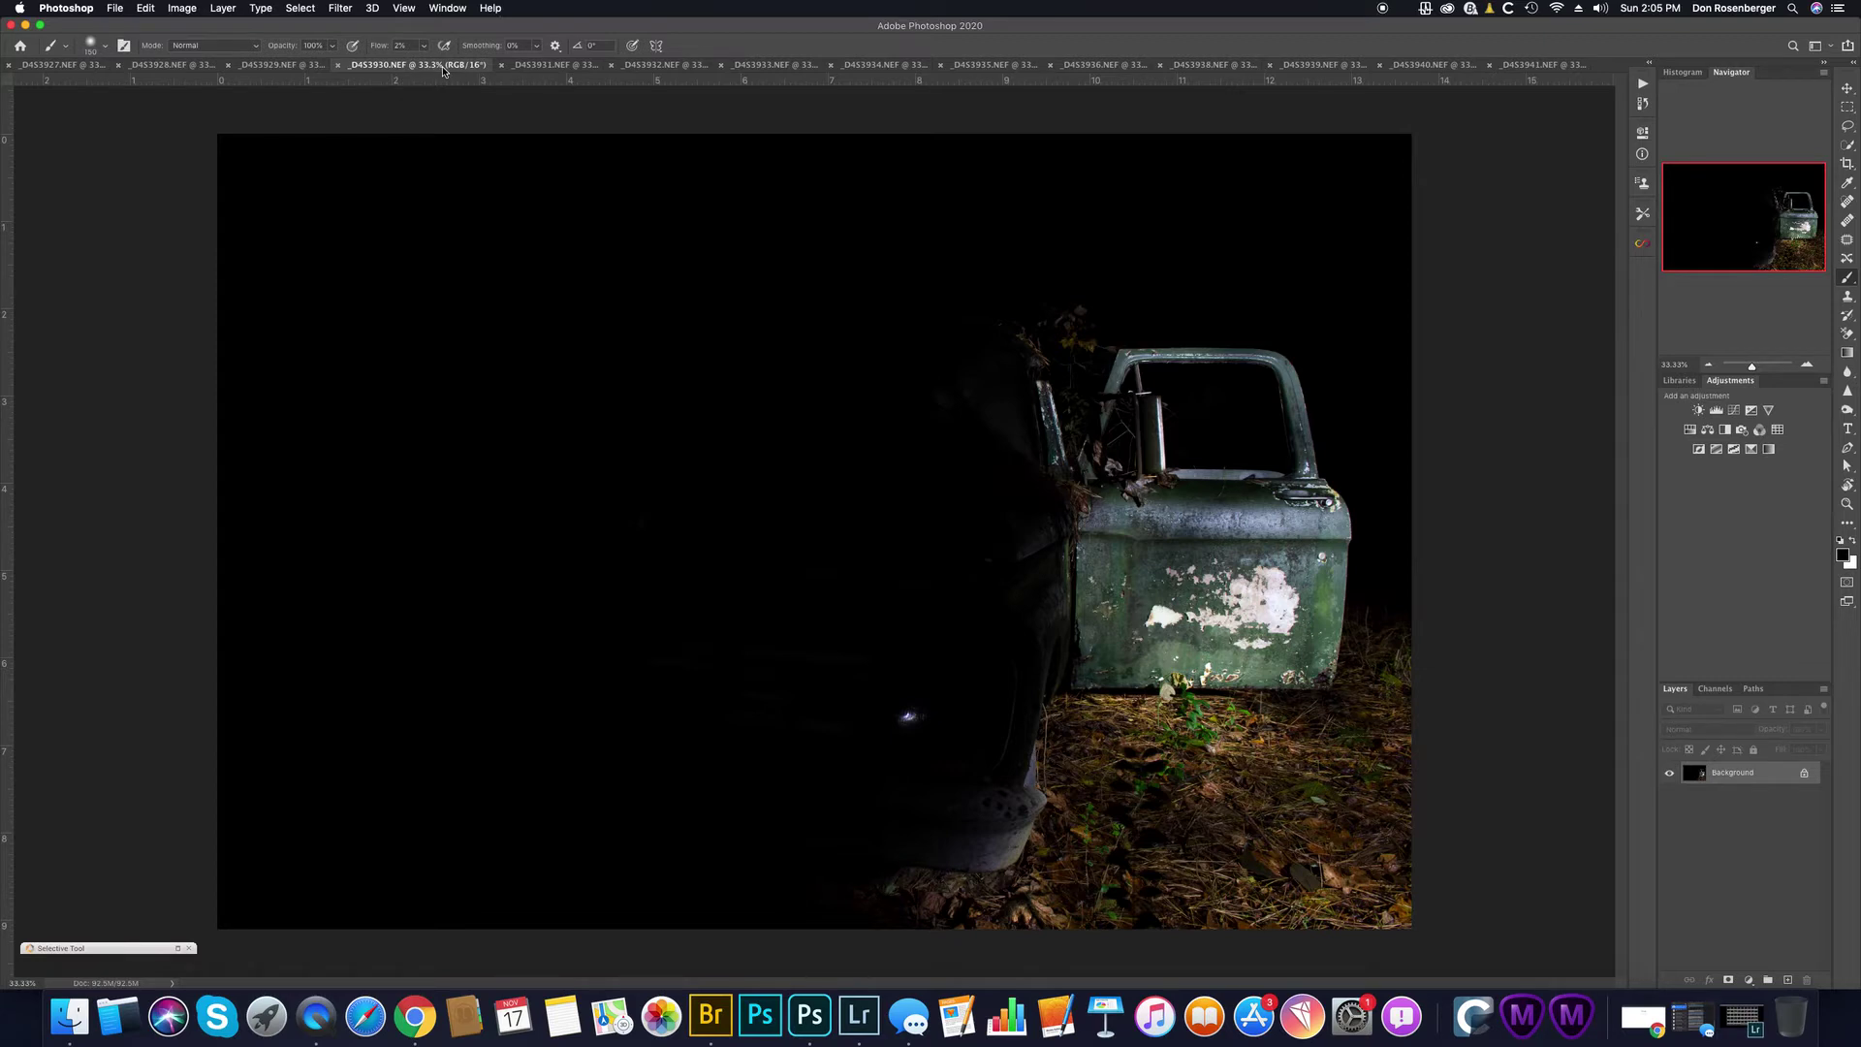
click(58, 66)
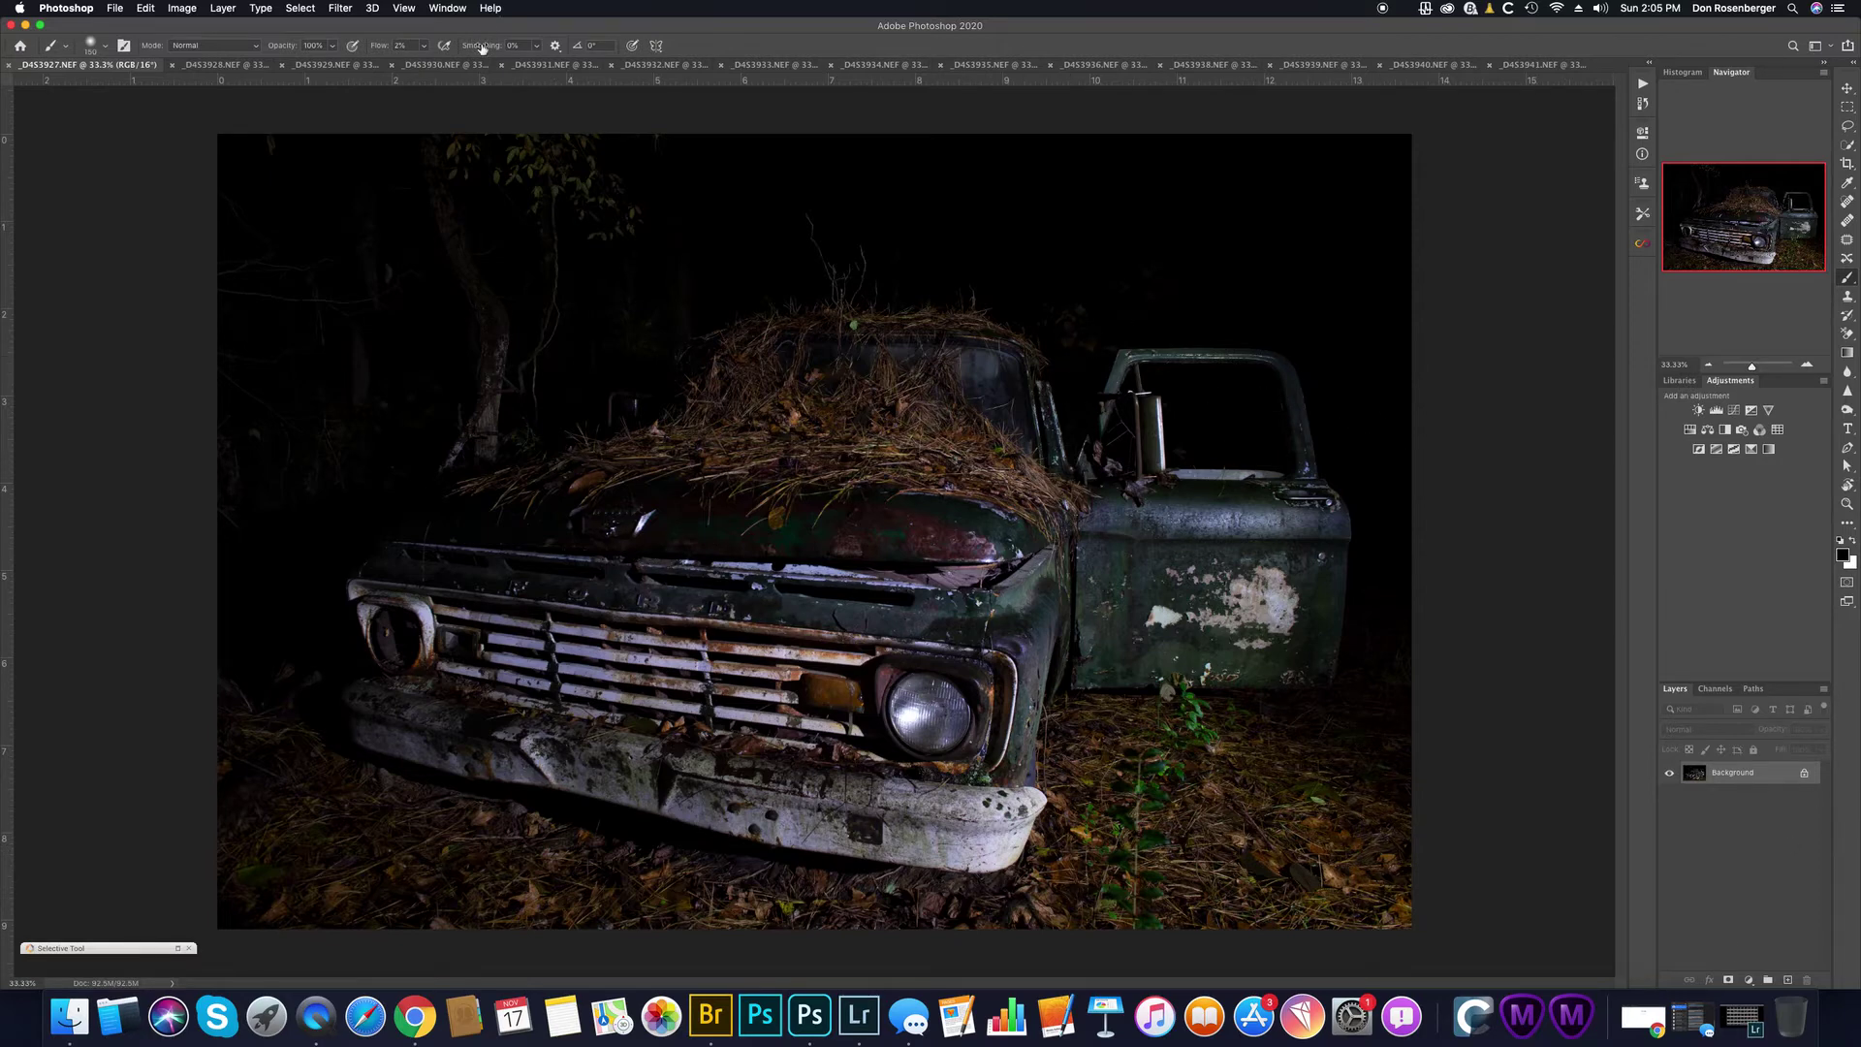
Step: Copy the _D4S3928.NEF image with the Move tool into _D4S3927.NEF as an aligned layer, and compare it with the background
click(226, 65)
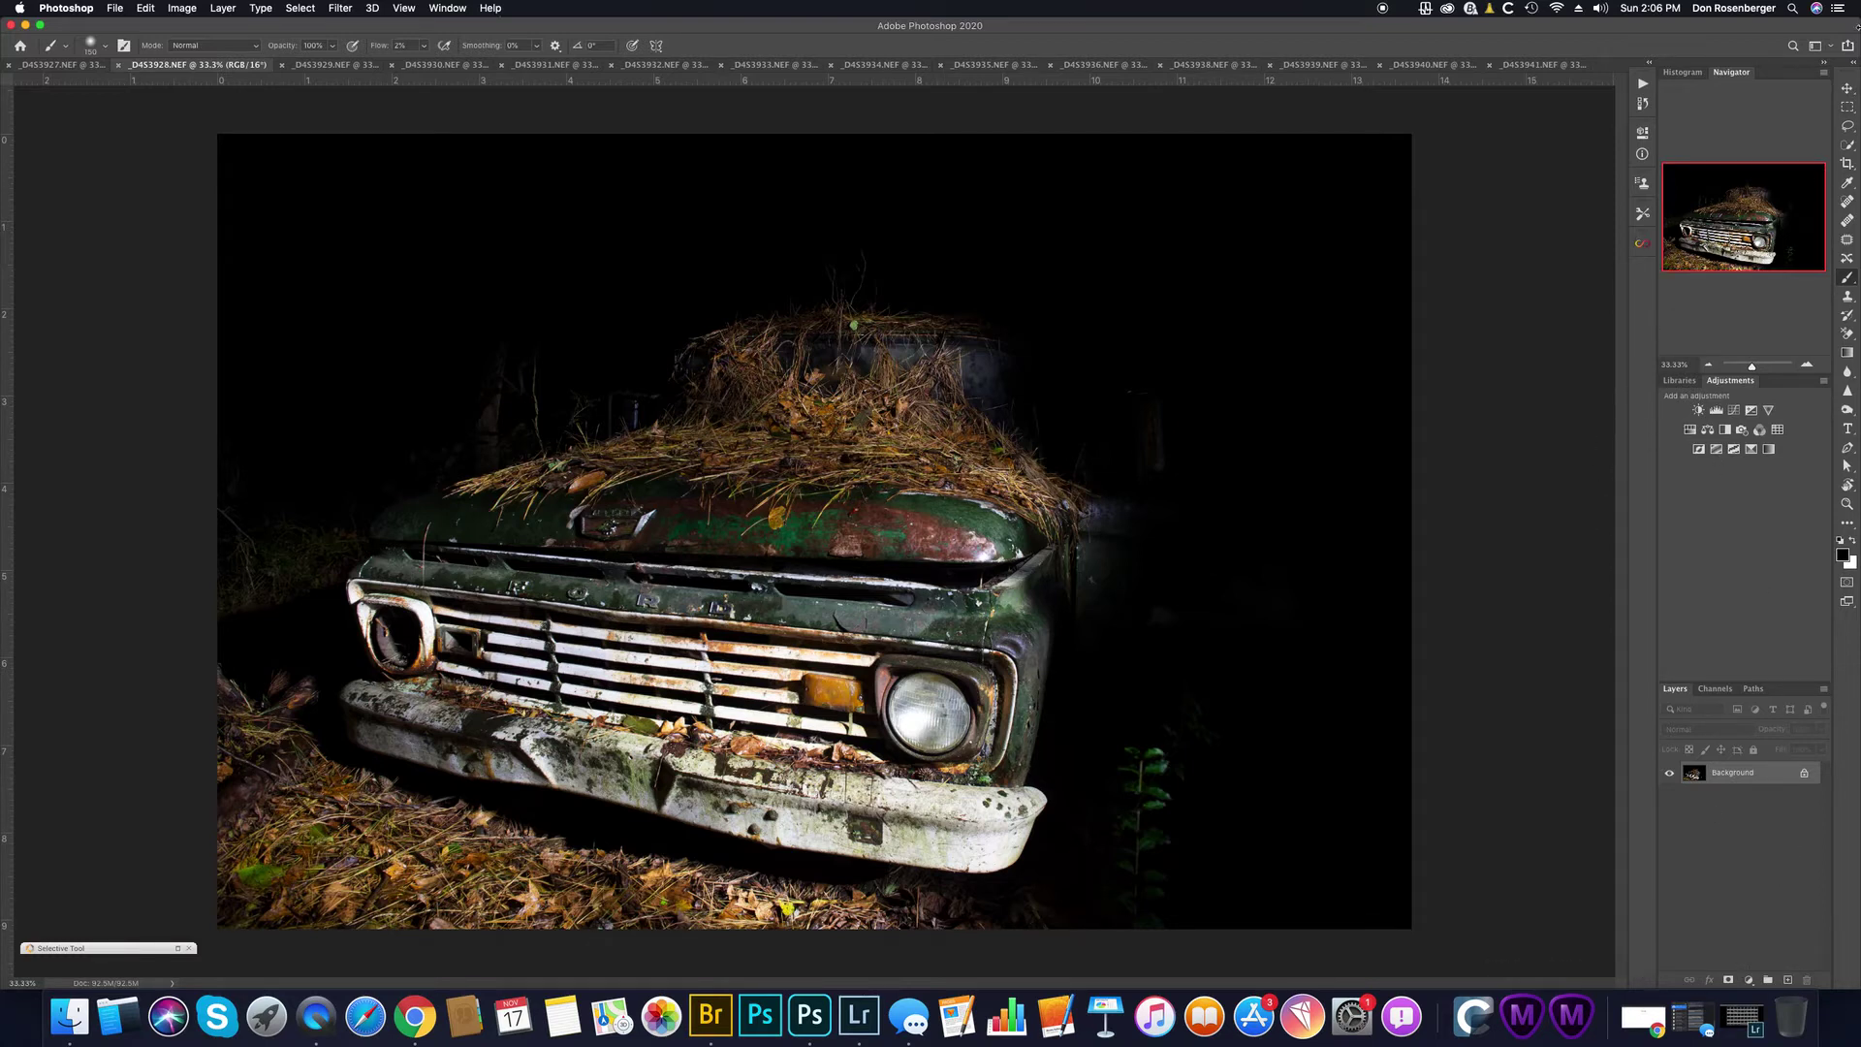
click(1848, 89)
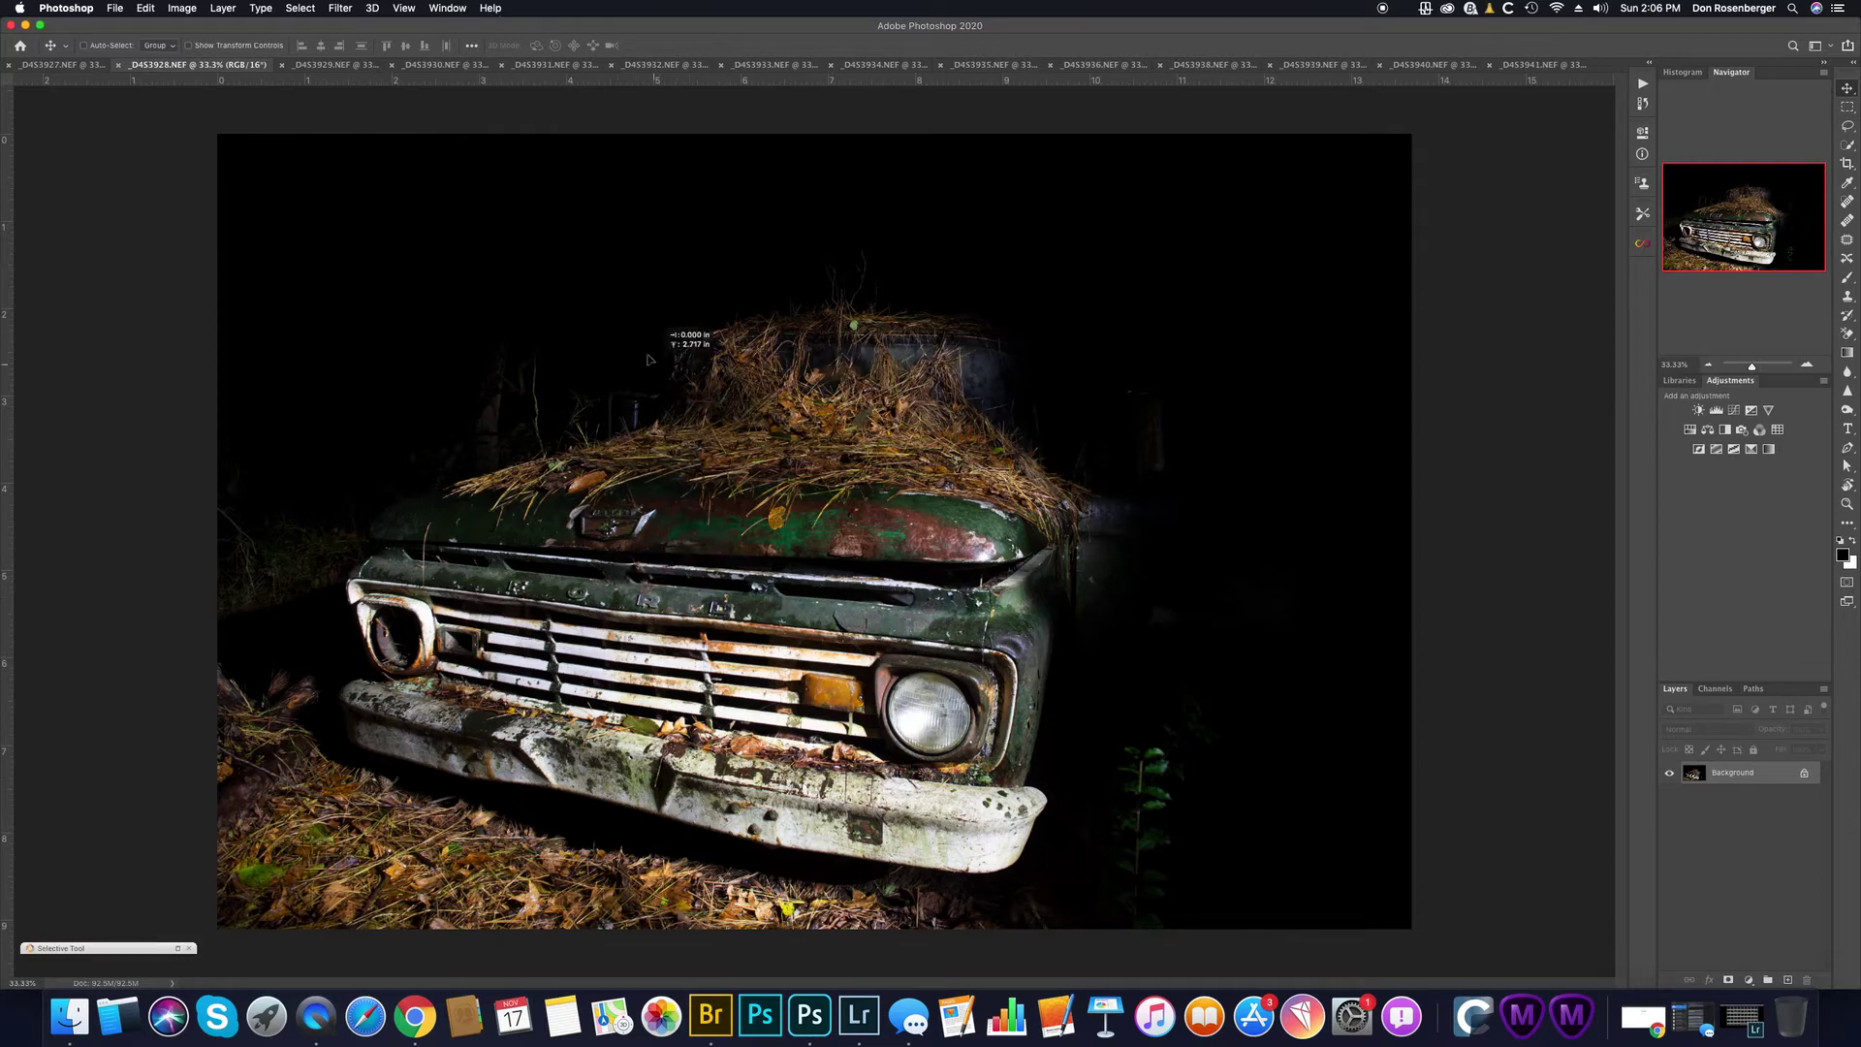
click(60, 65)
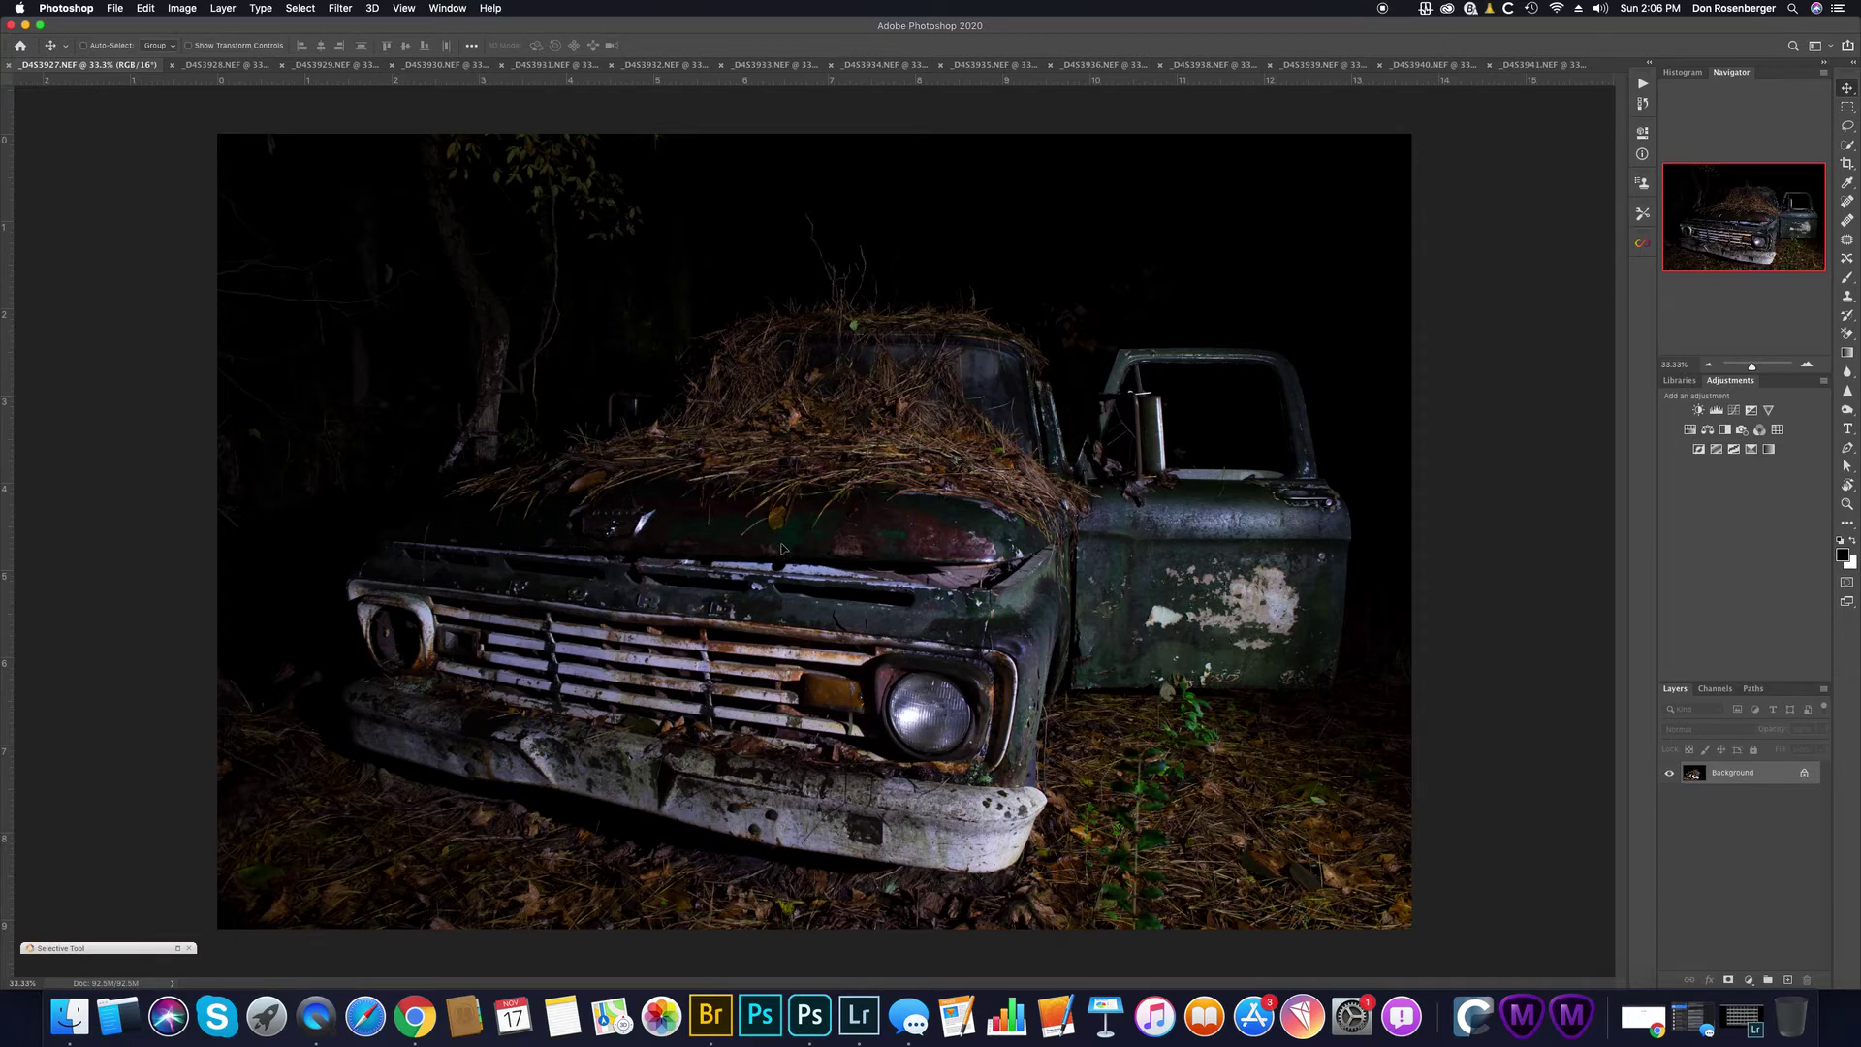
drag(782, 546, 782, 546)
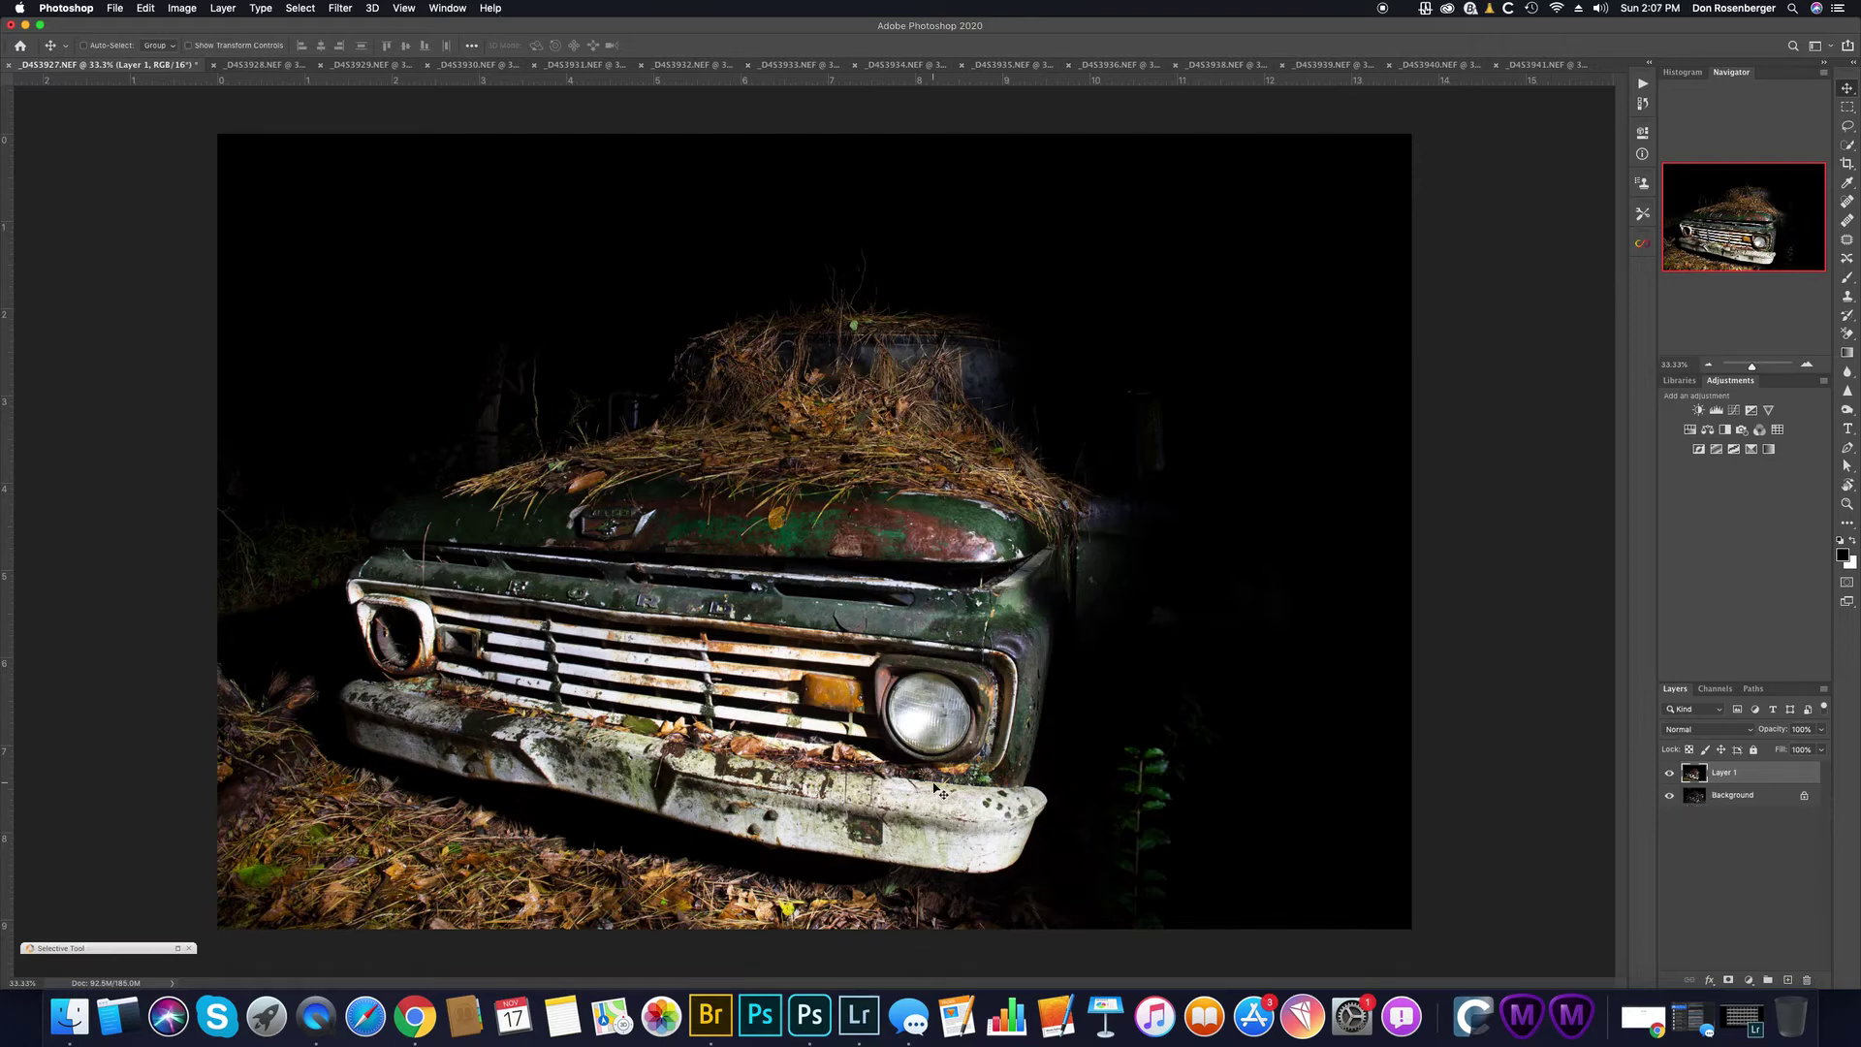
click(1670, 777)
click(1670, 776)
click(1670, 776)
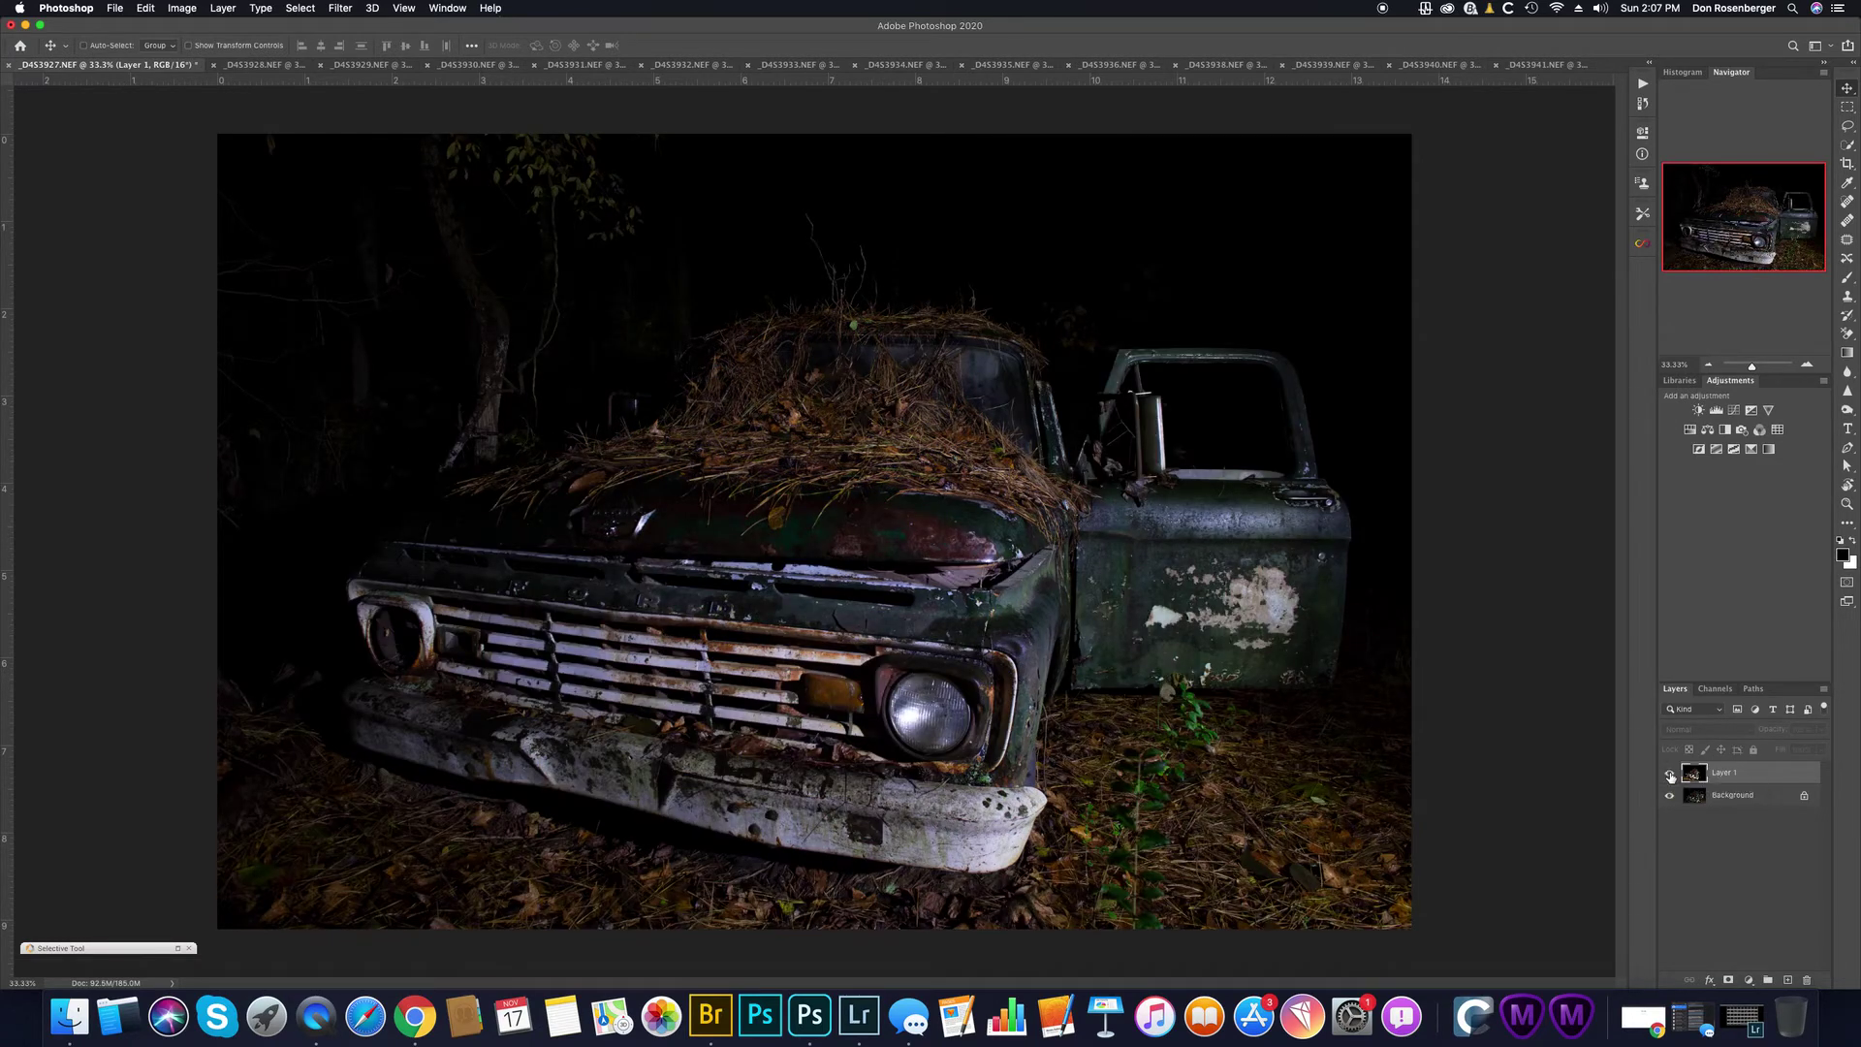
click(1670, 776)
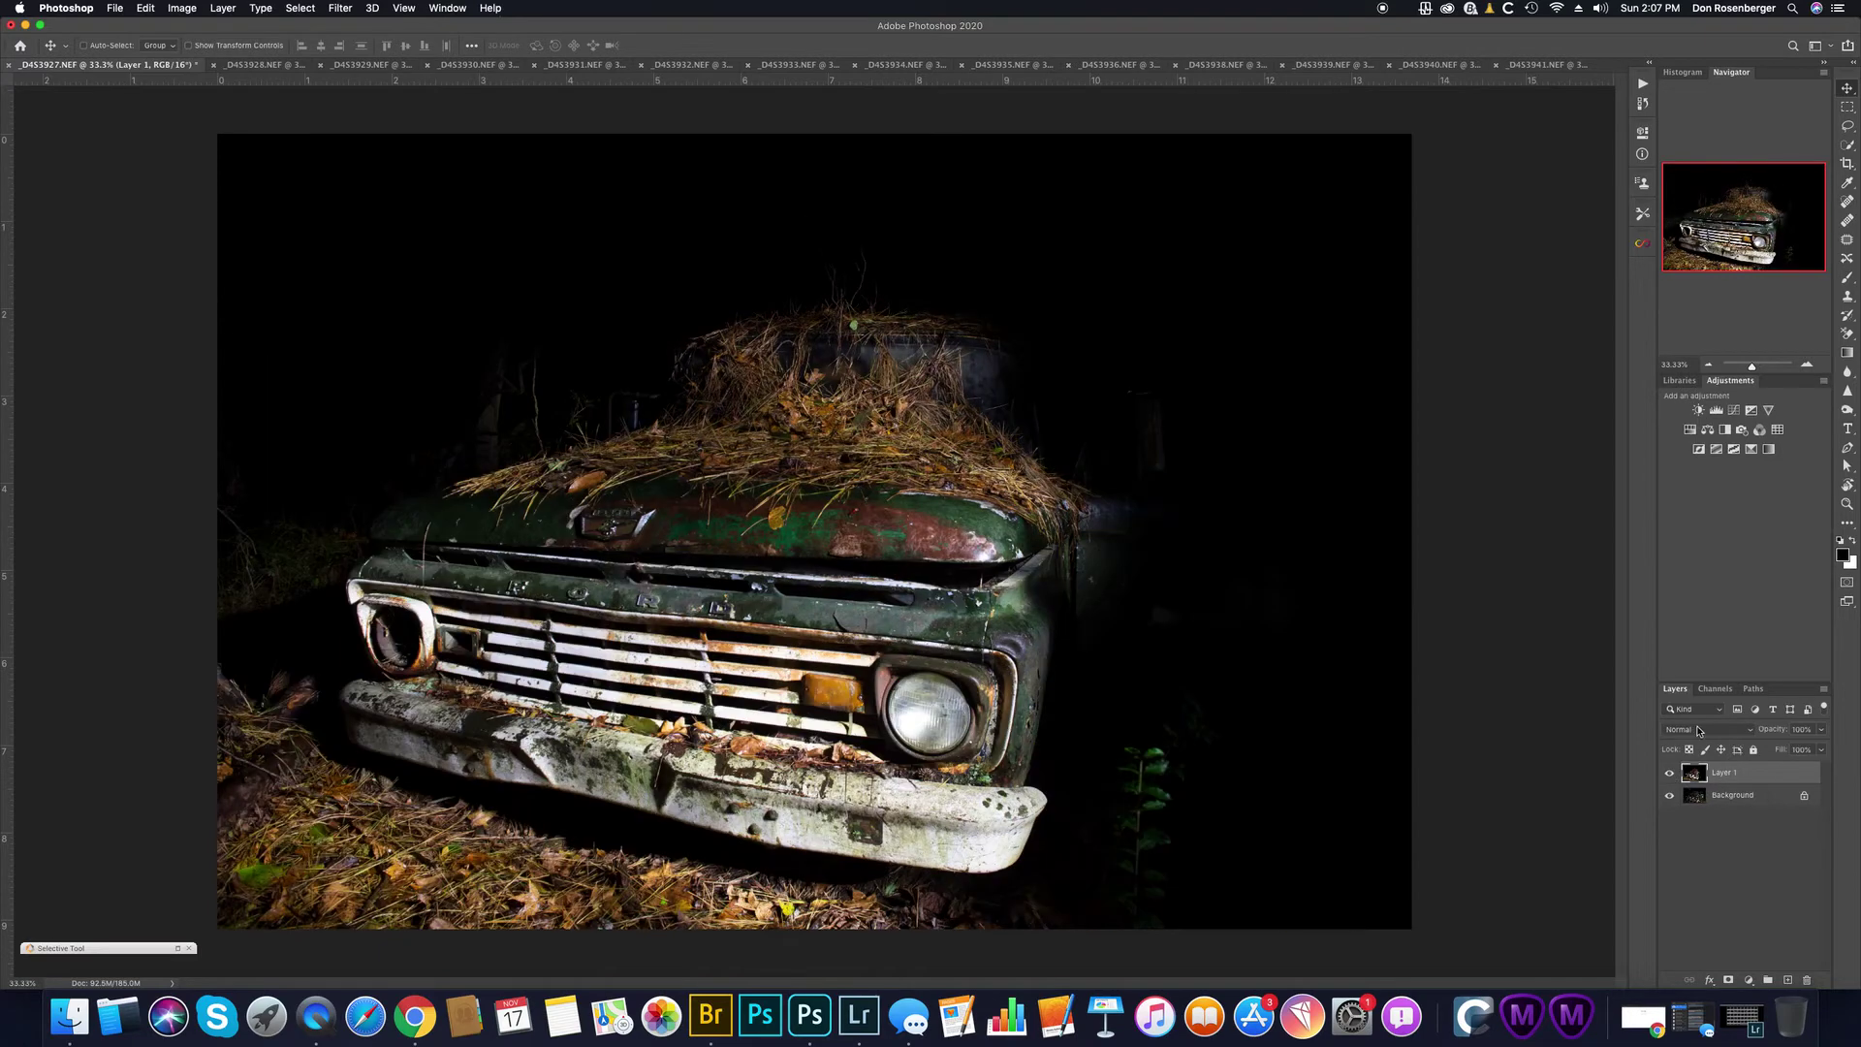
Step: Set the blending mode of Layer 1 to Lighten and compare the truck with the layer hidden and shown
click(1751, 731)
click(1751, 732)
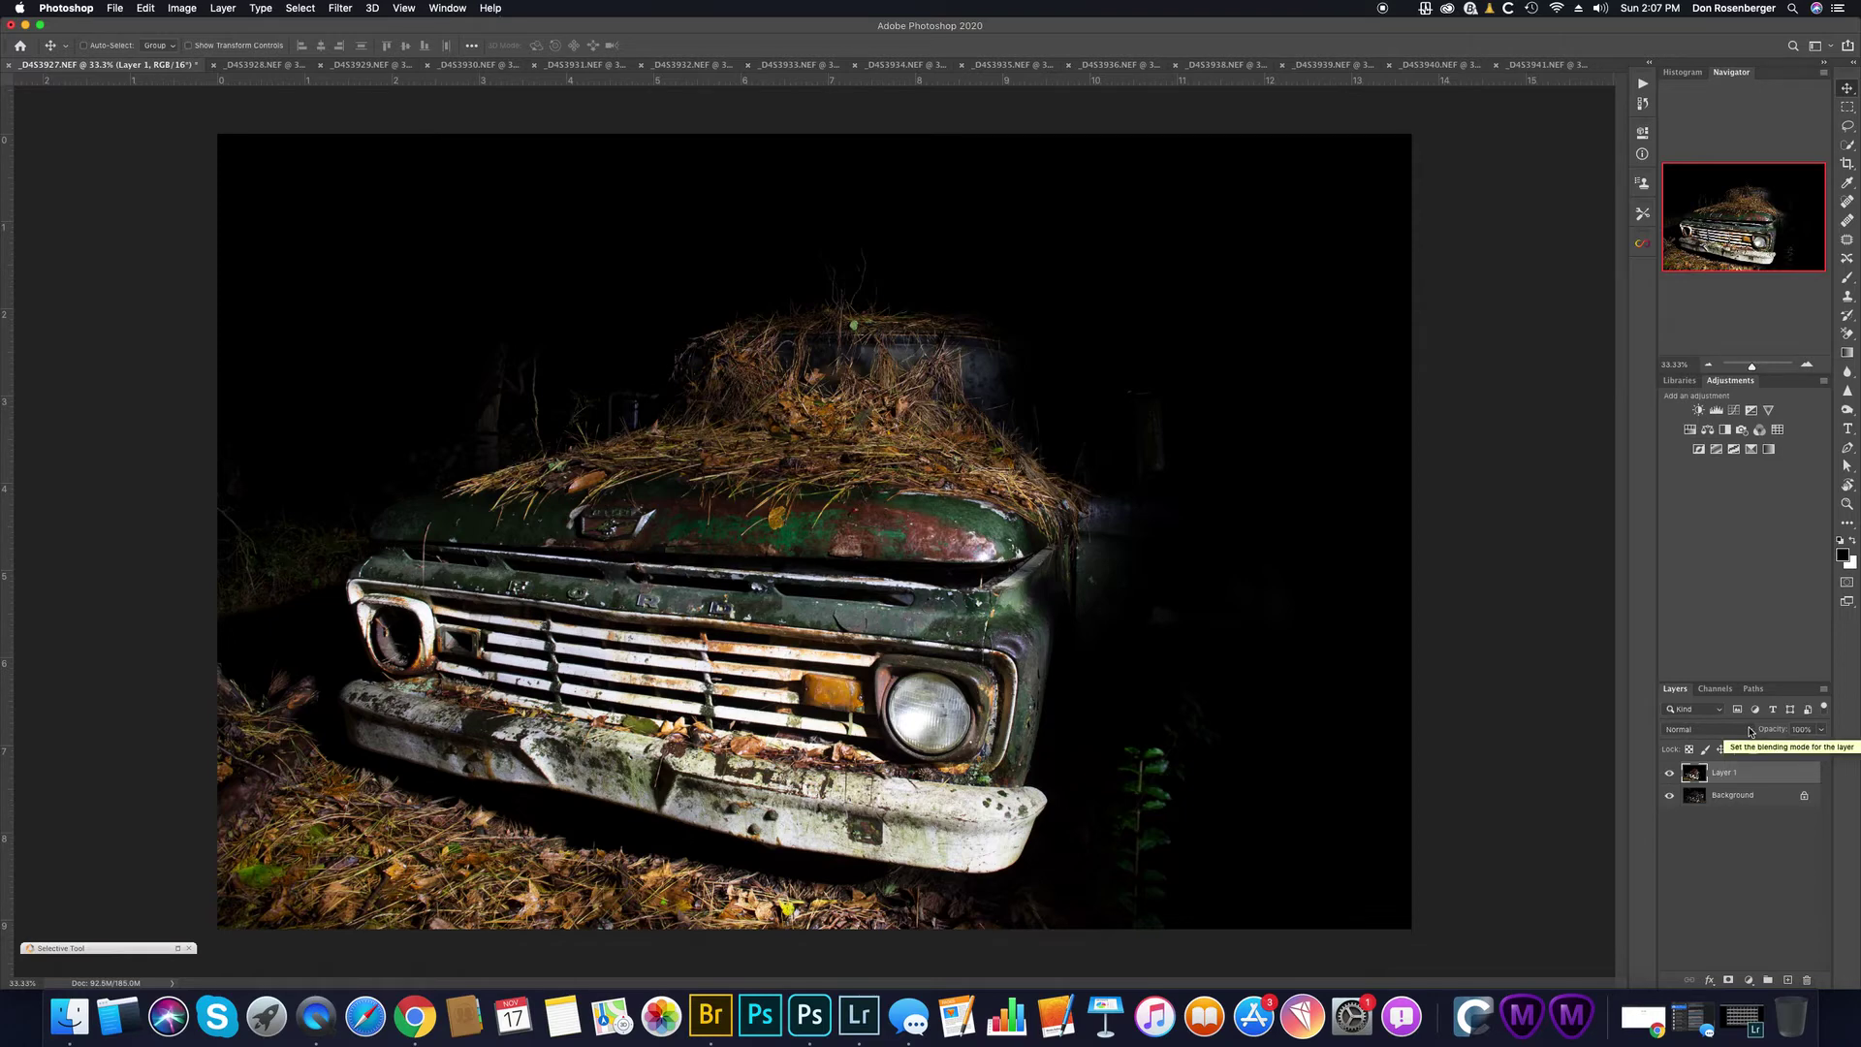
click(1751, 731)
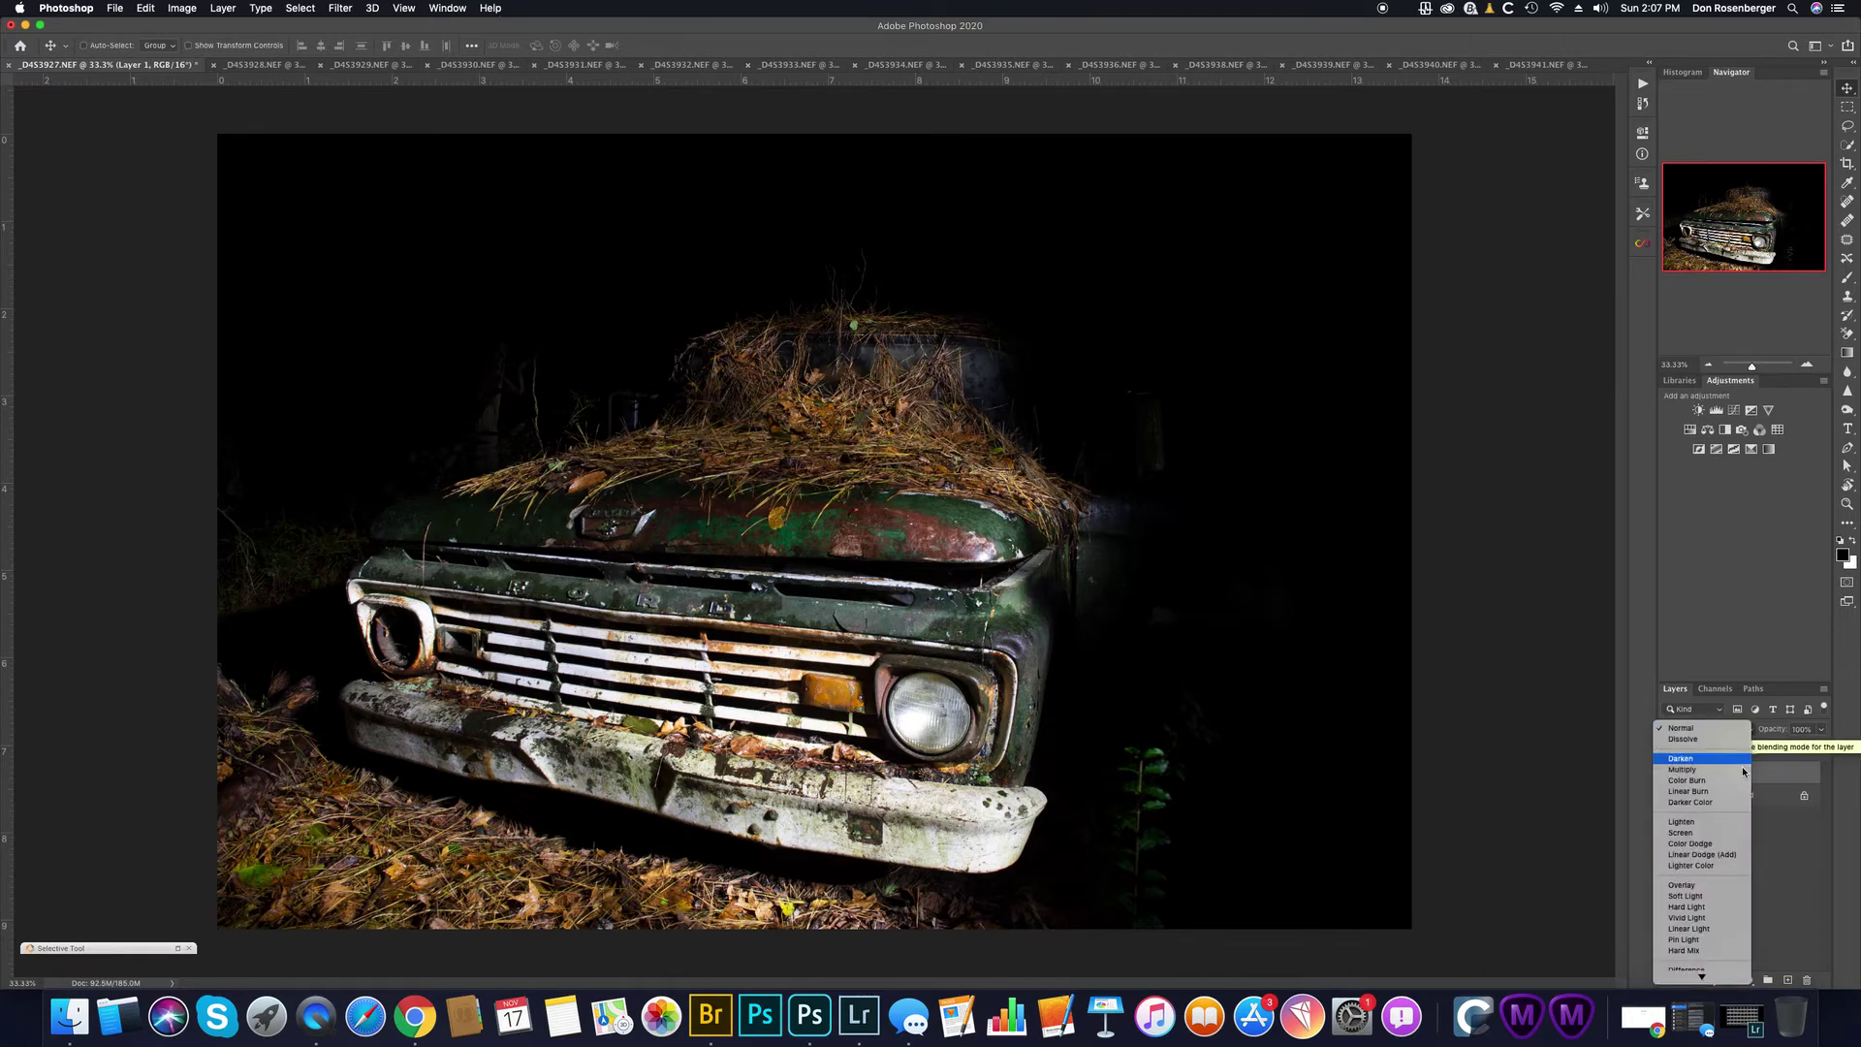
click(1707, 822)
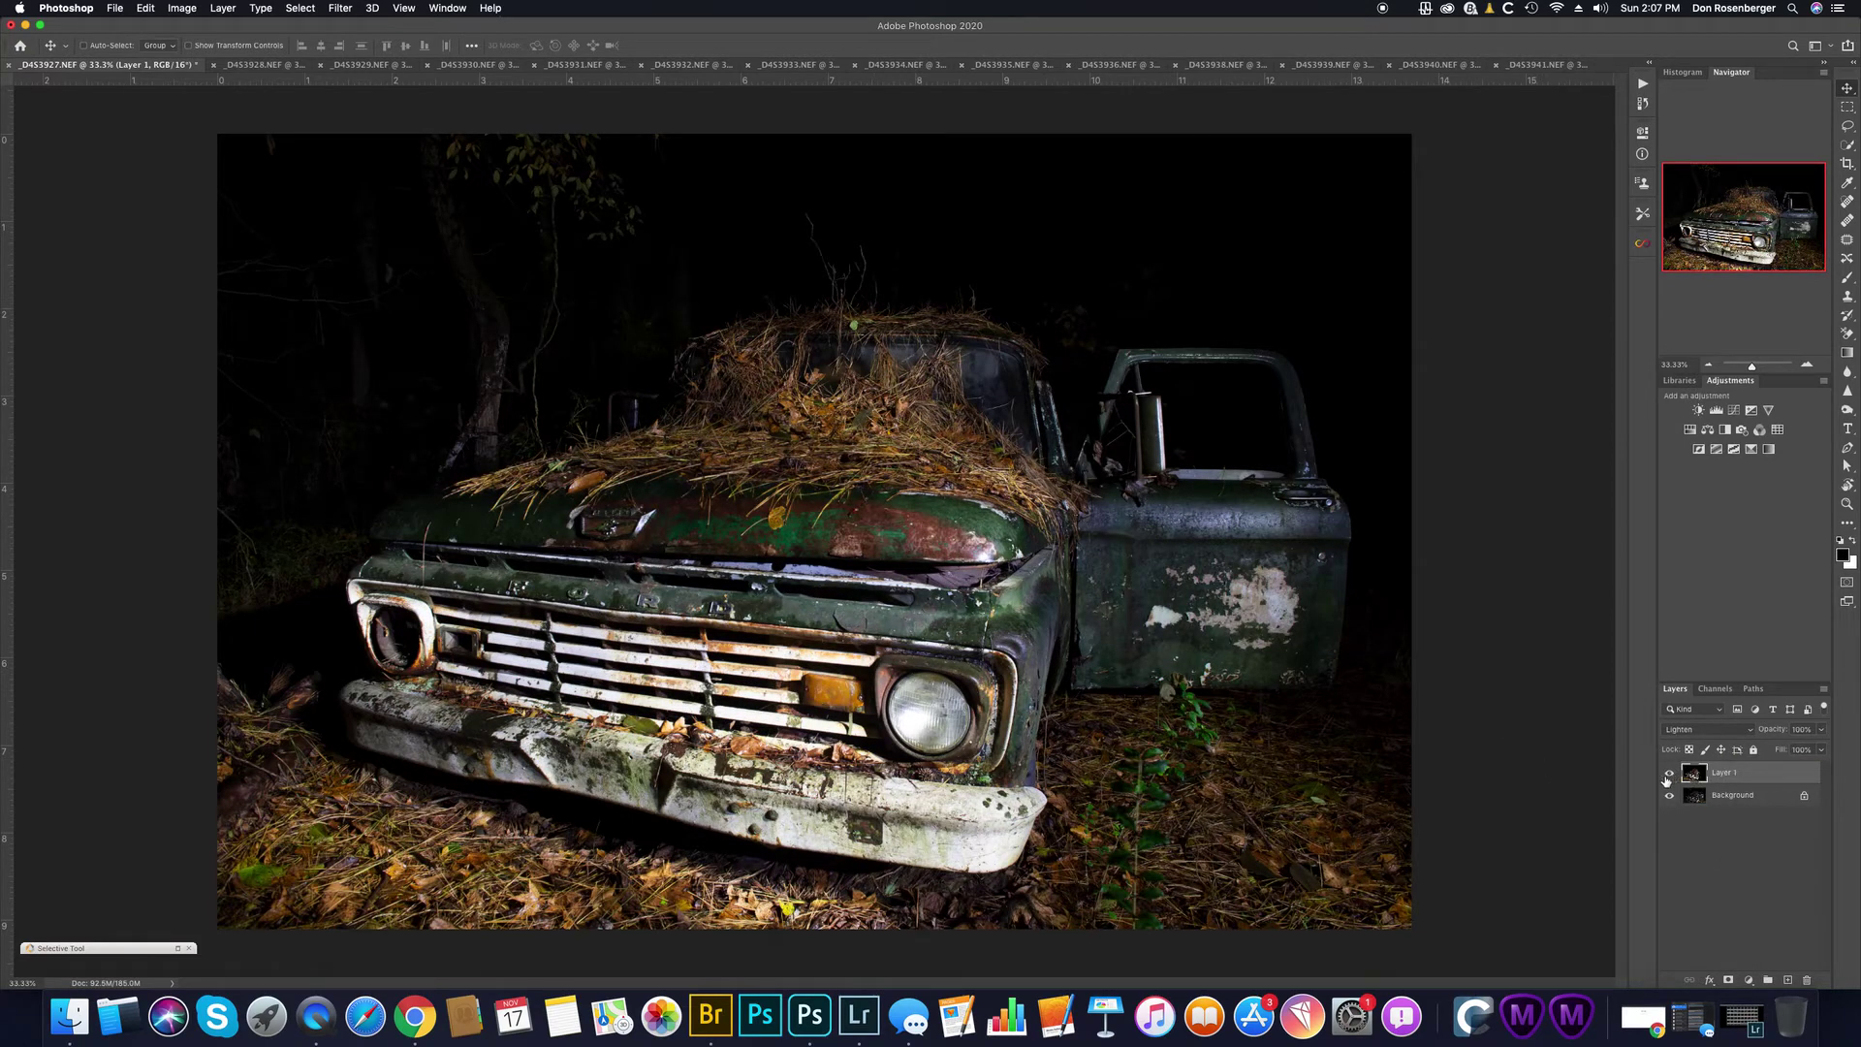
click(1668, 777)
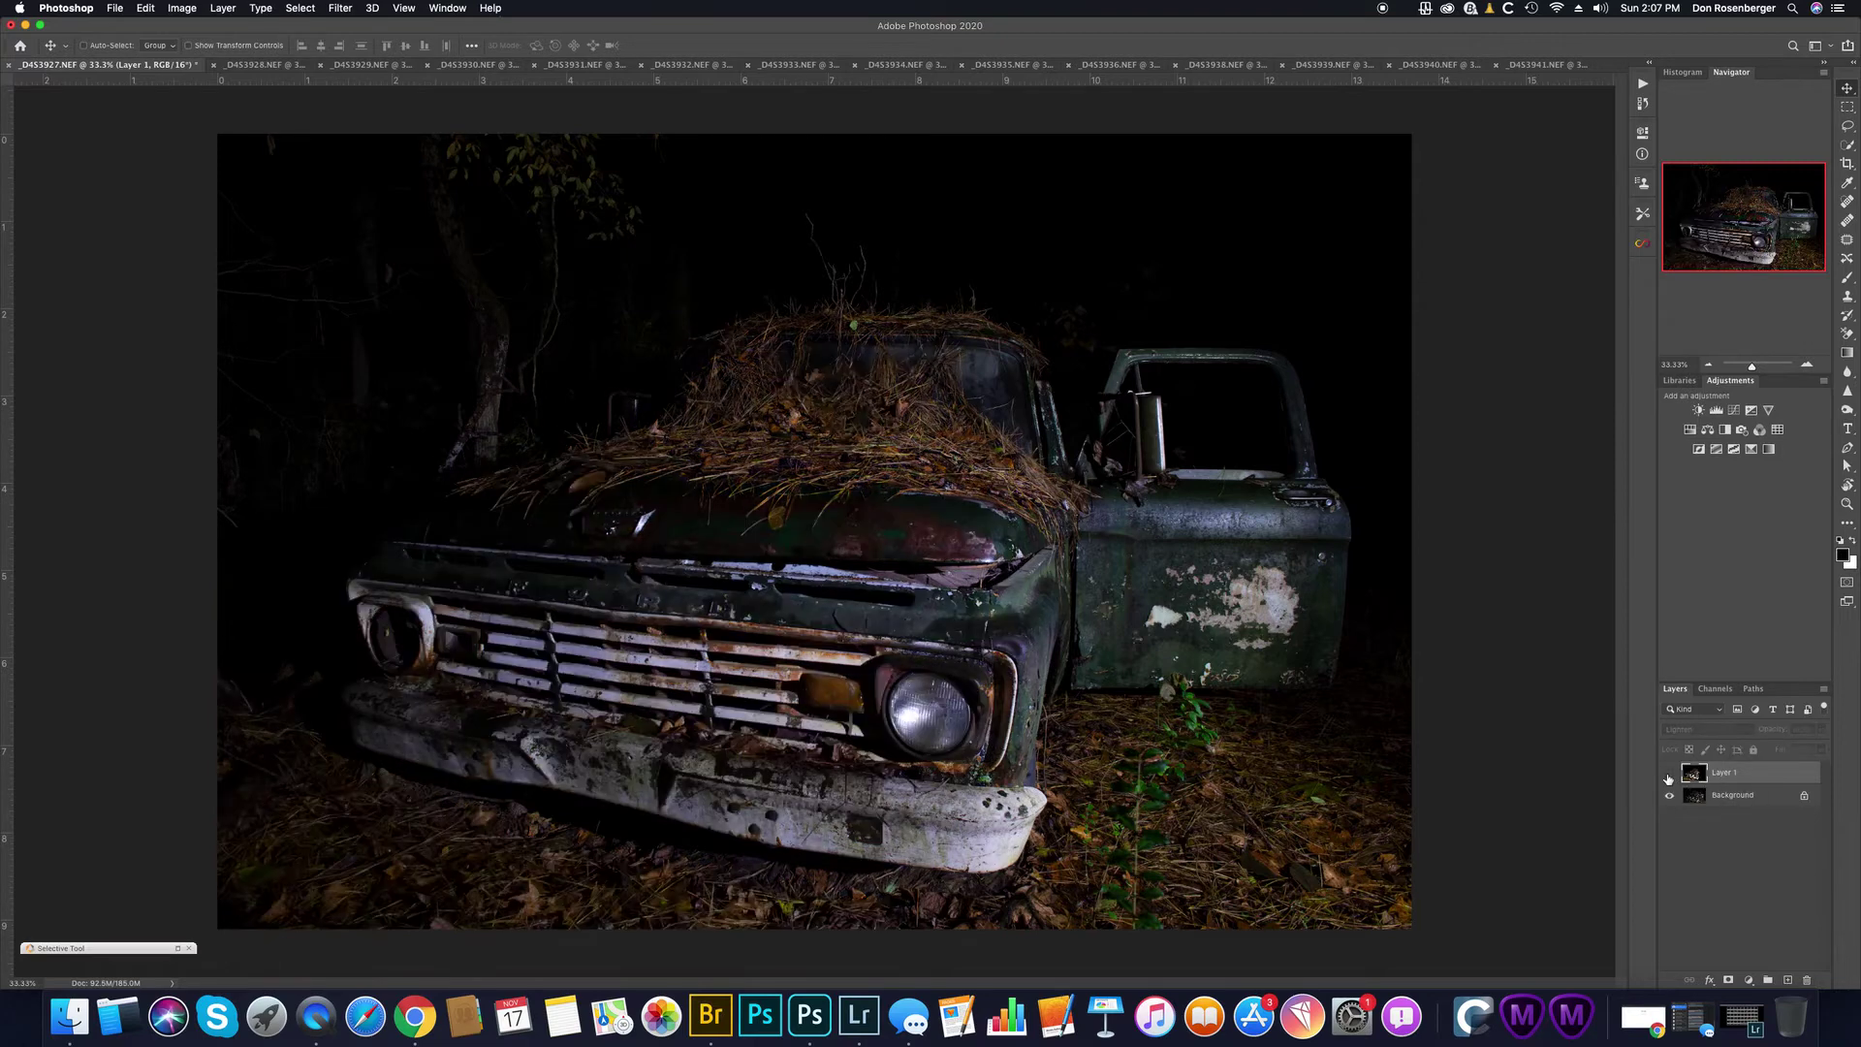
click(1669, 776)
click(1669, 776)
click(1668, 776)
click(1669, 776)
click(1668, 776)
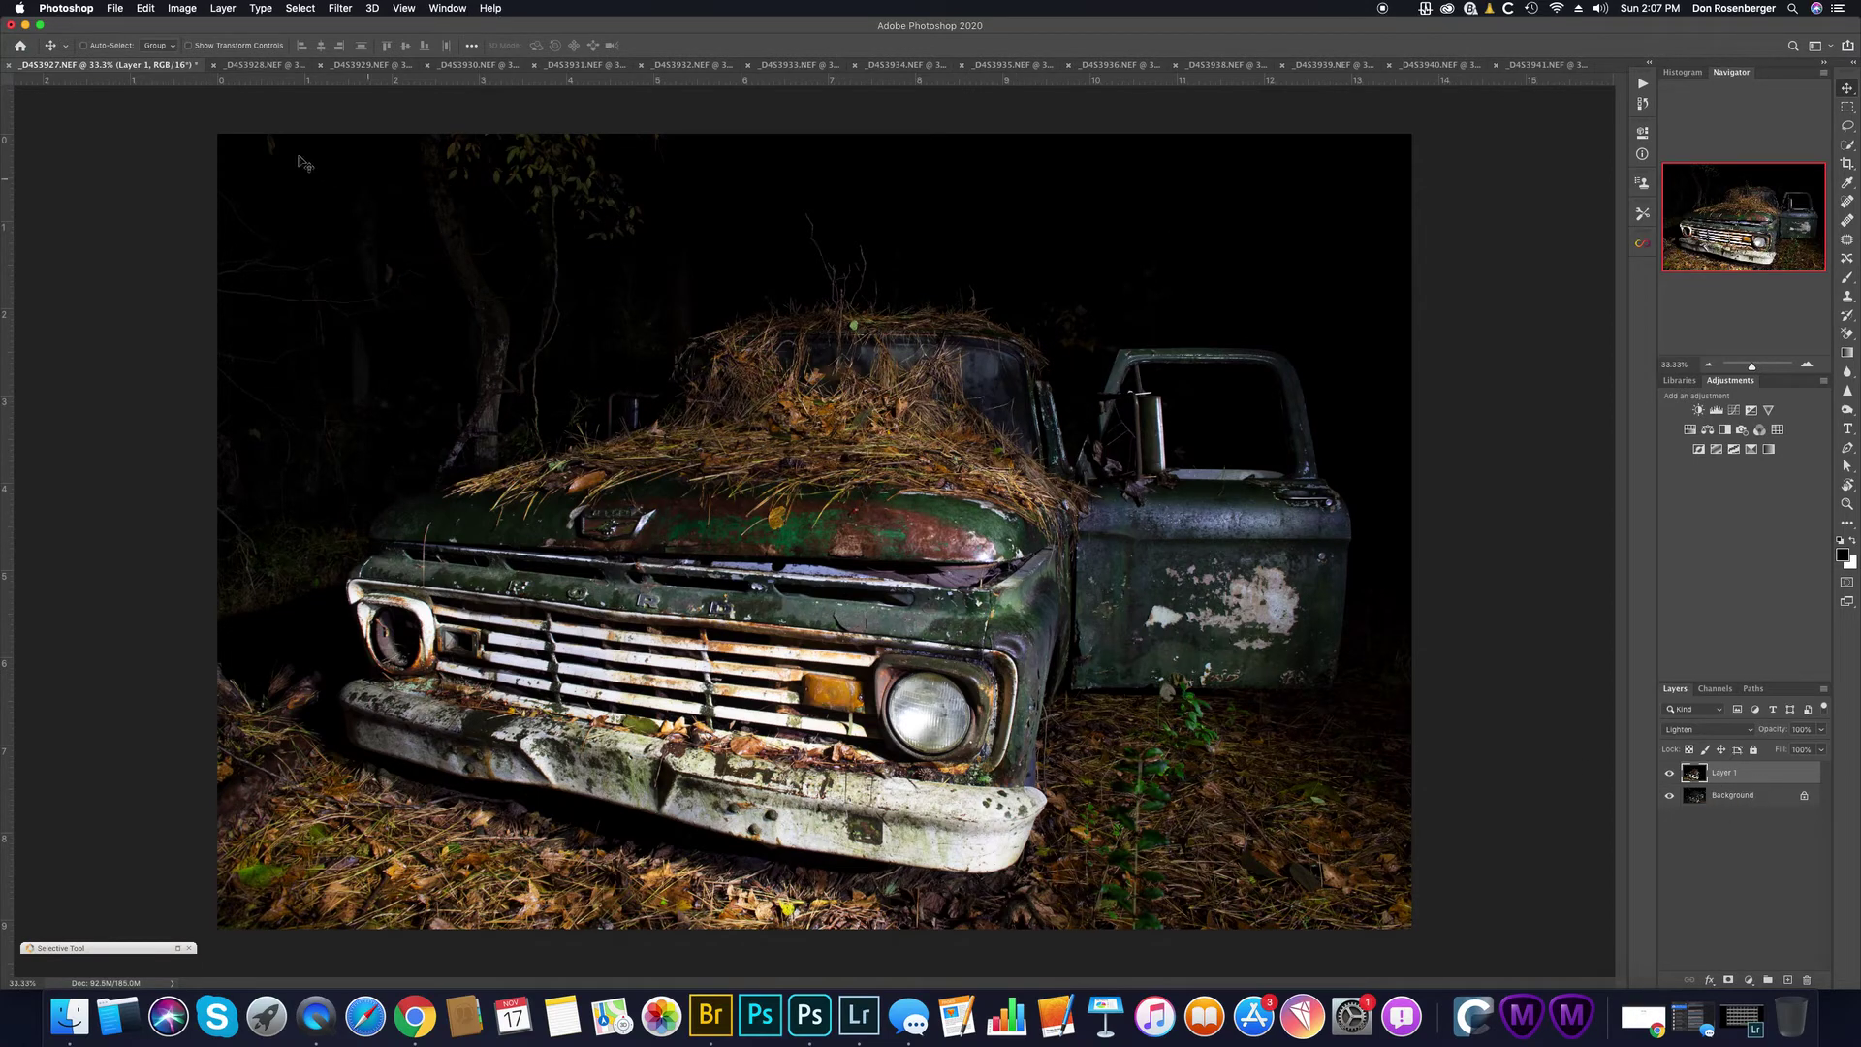
Step: Close the _D4S3928.NEF document without saving its changes
click(235, 66)
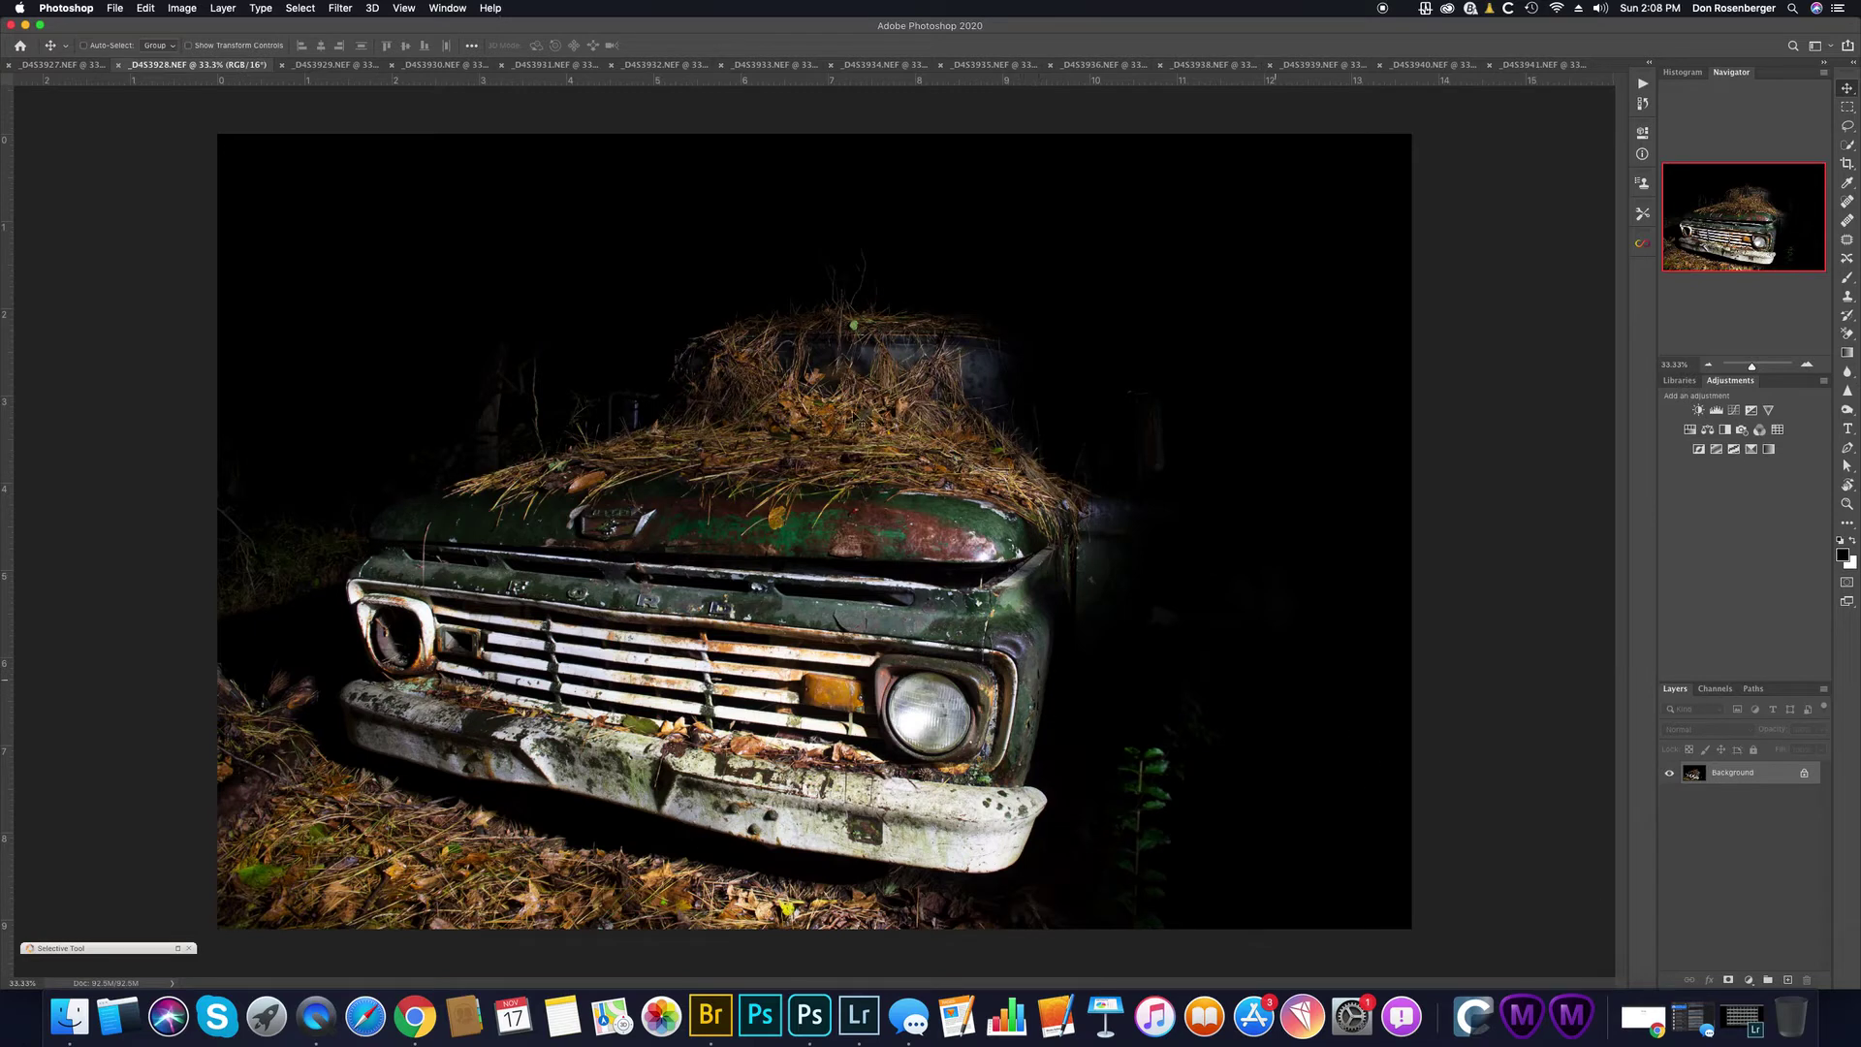
click(119, 66)
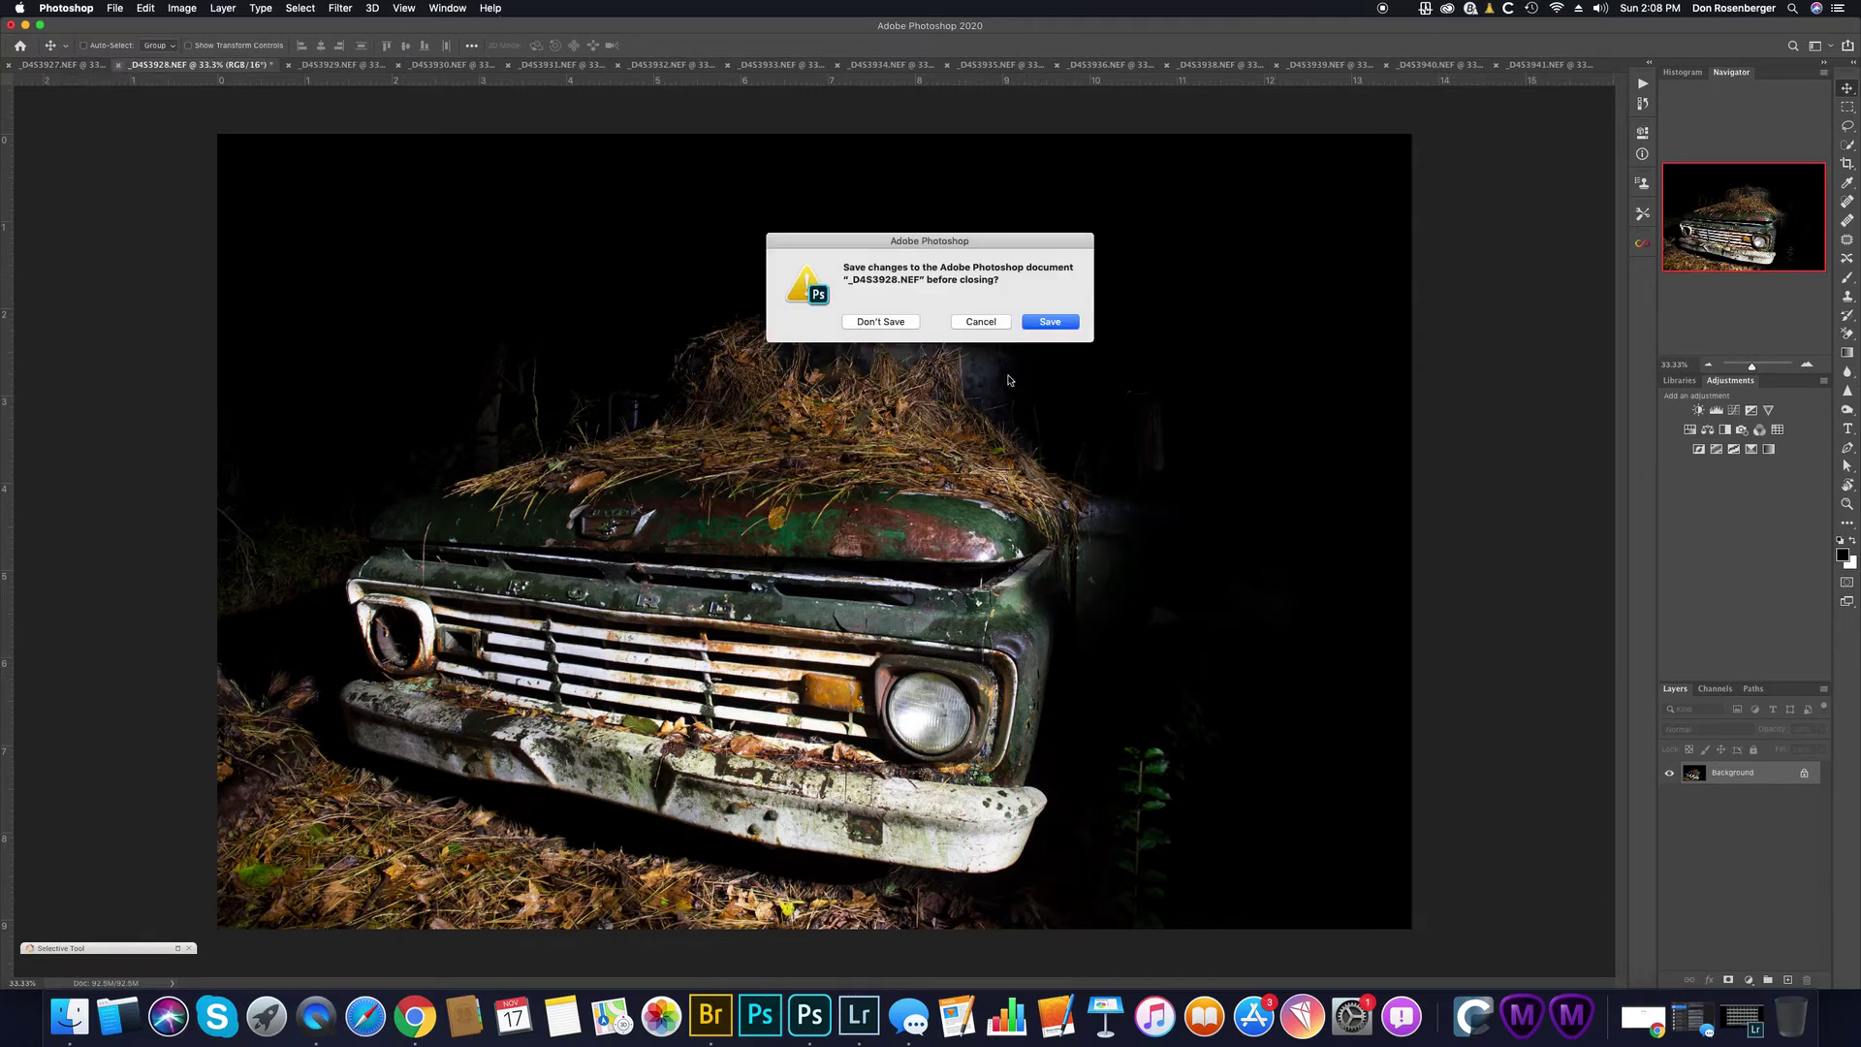
click(873, 321)
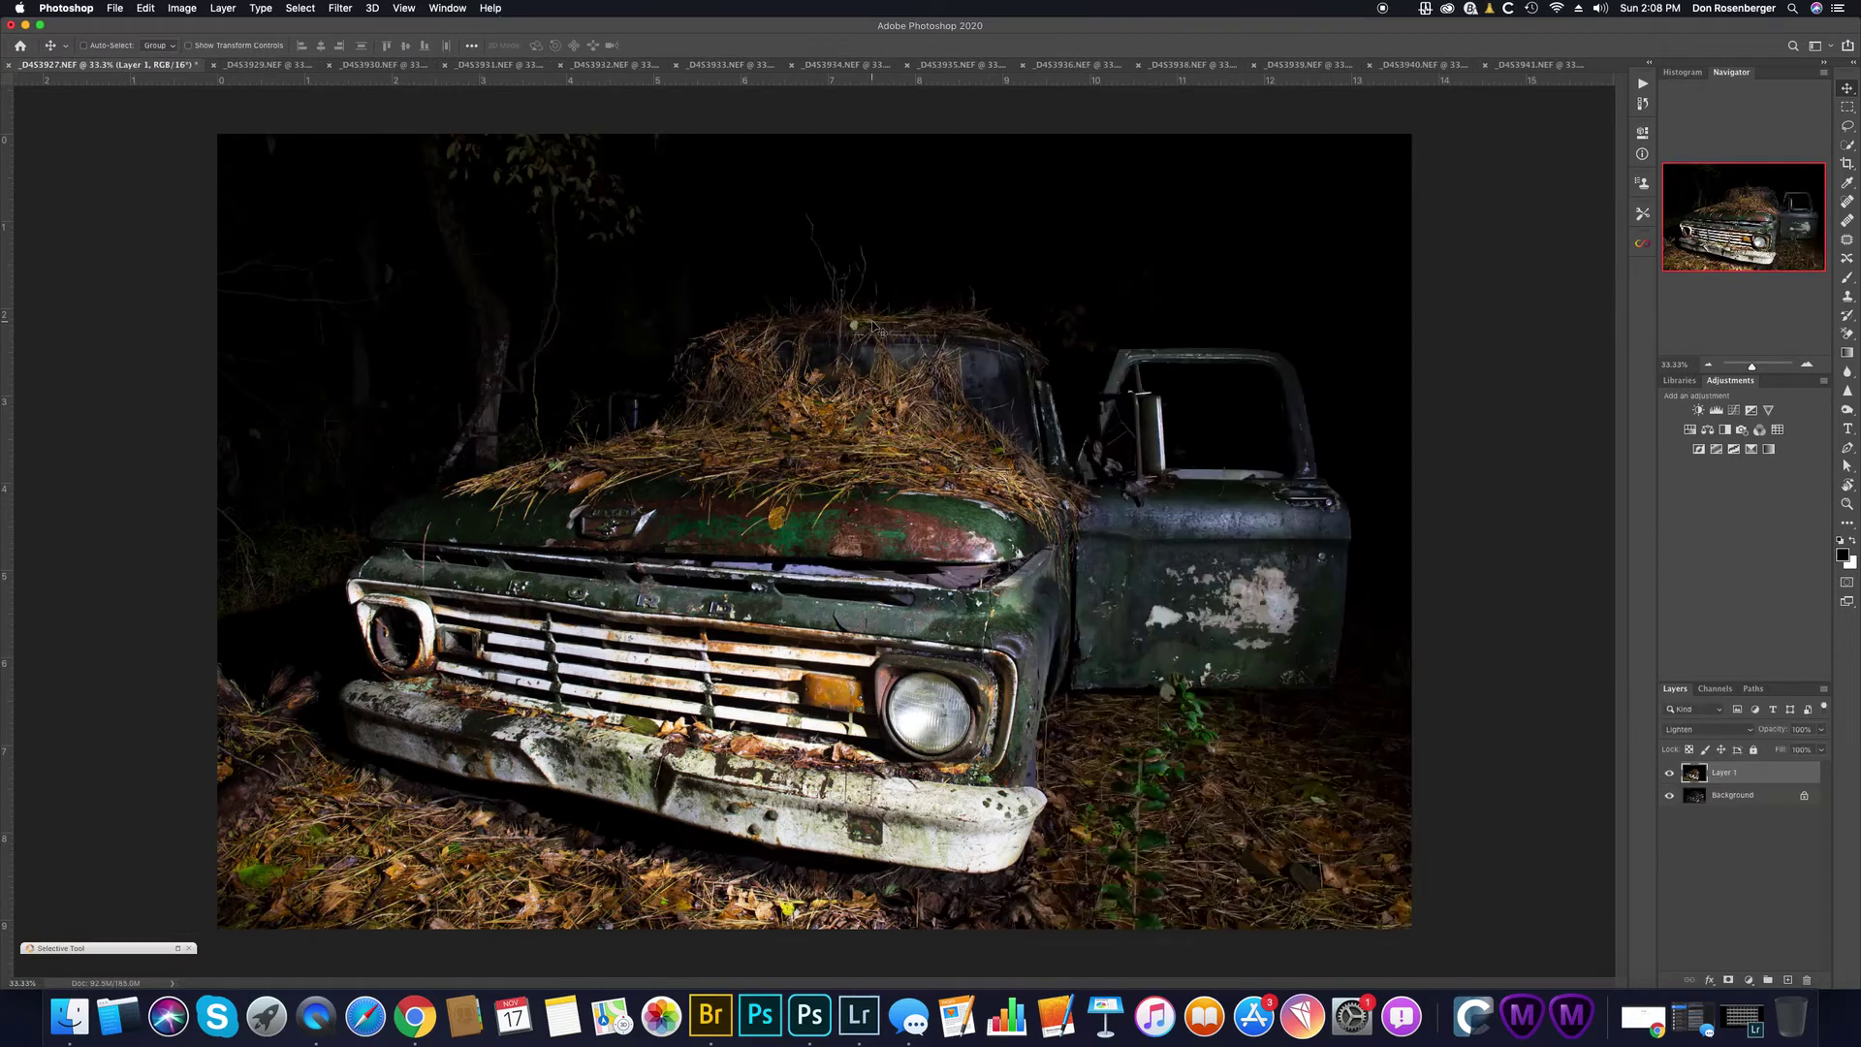
Step: Copy the _D4S3929.NEF image into _D4S3927.NEF as an aligned layer above Layer 1 and add a white layer mask to it
click(259, 69)
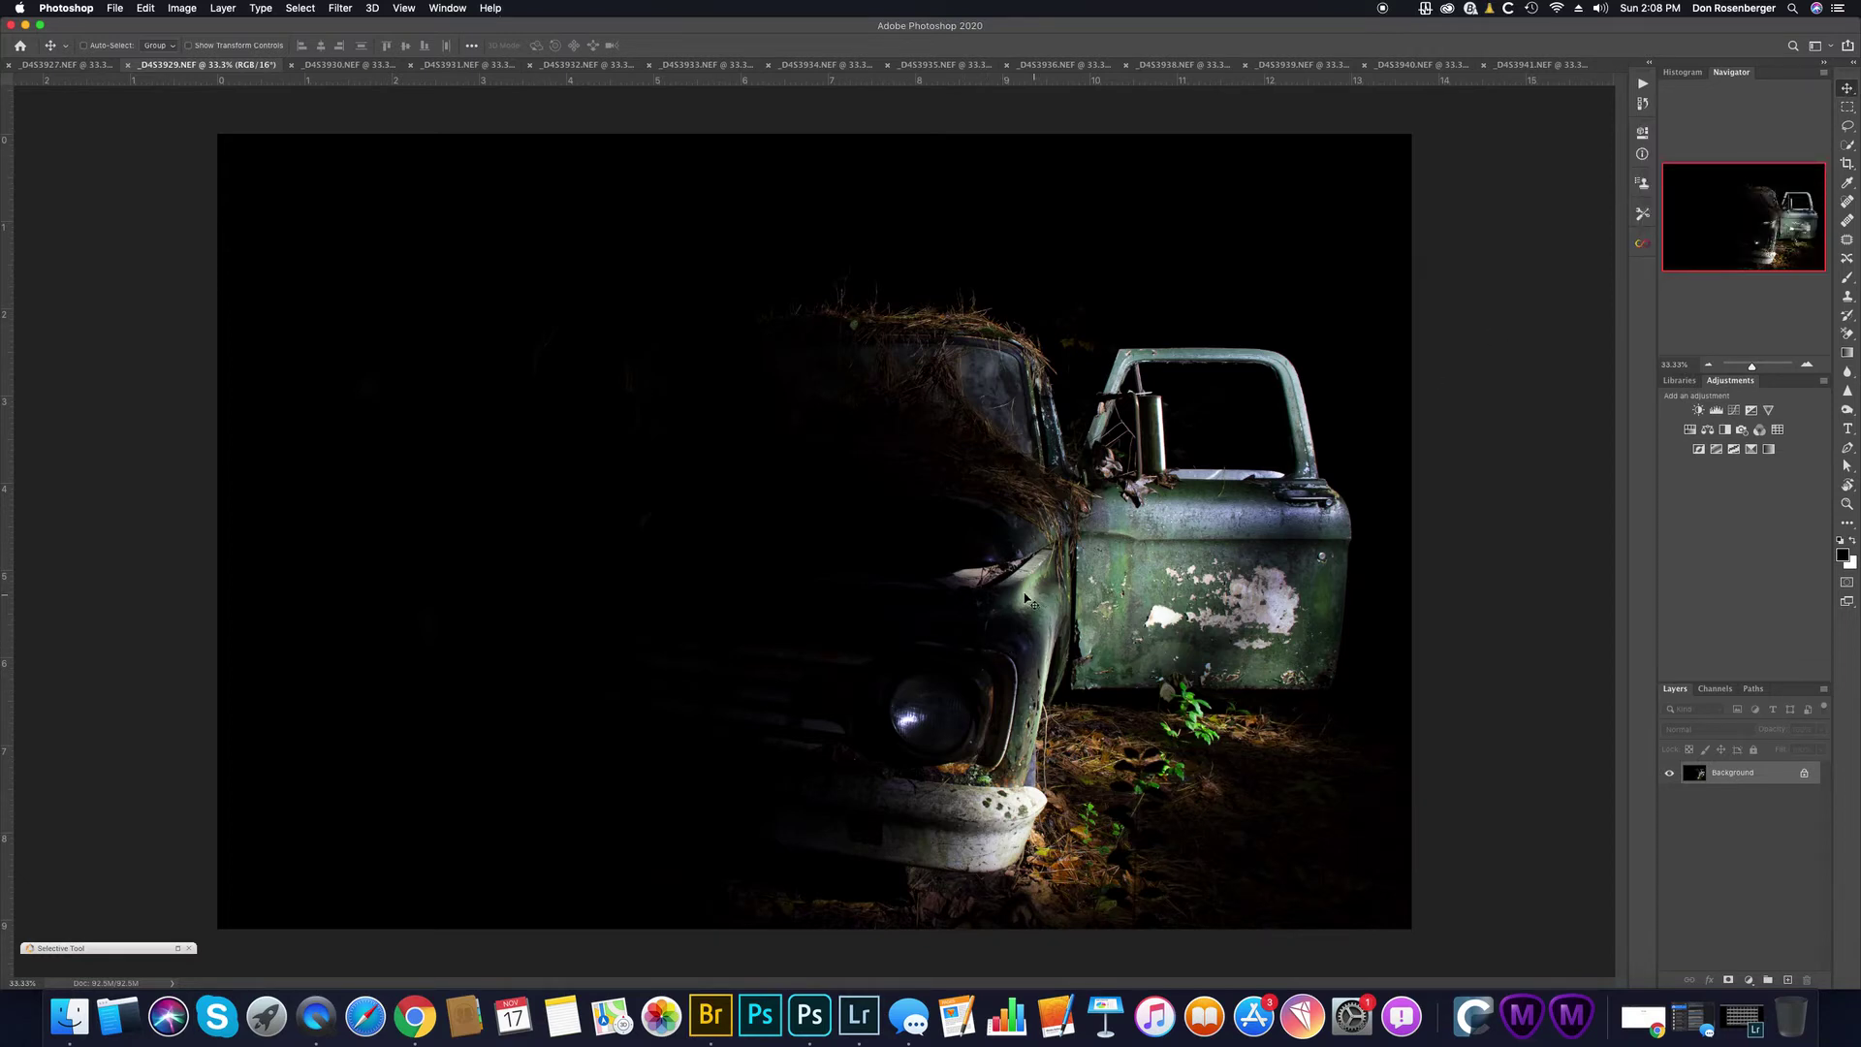
drag(1027, 598, 76, 66)
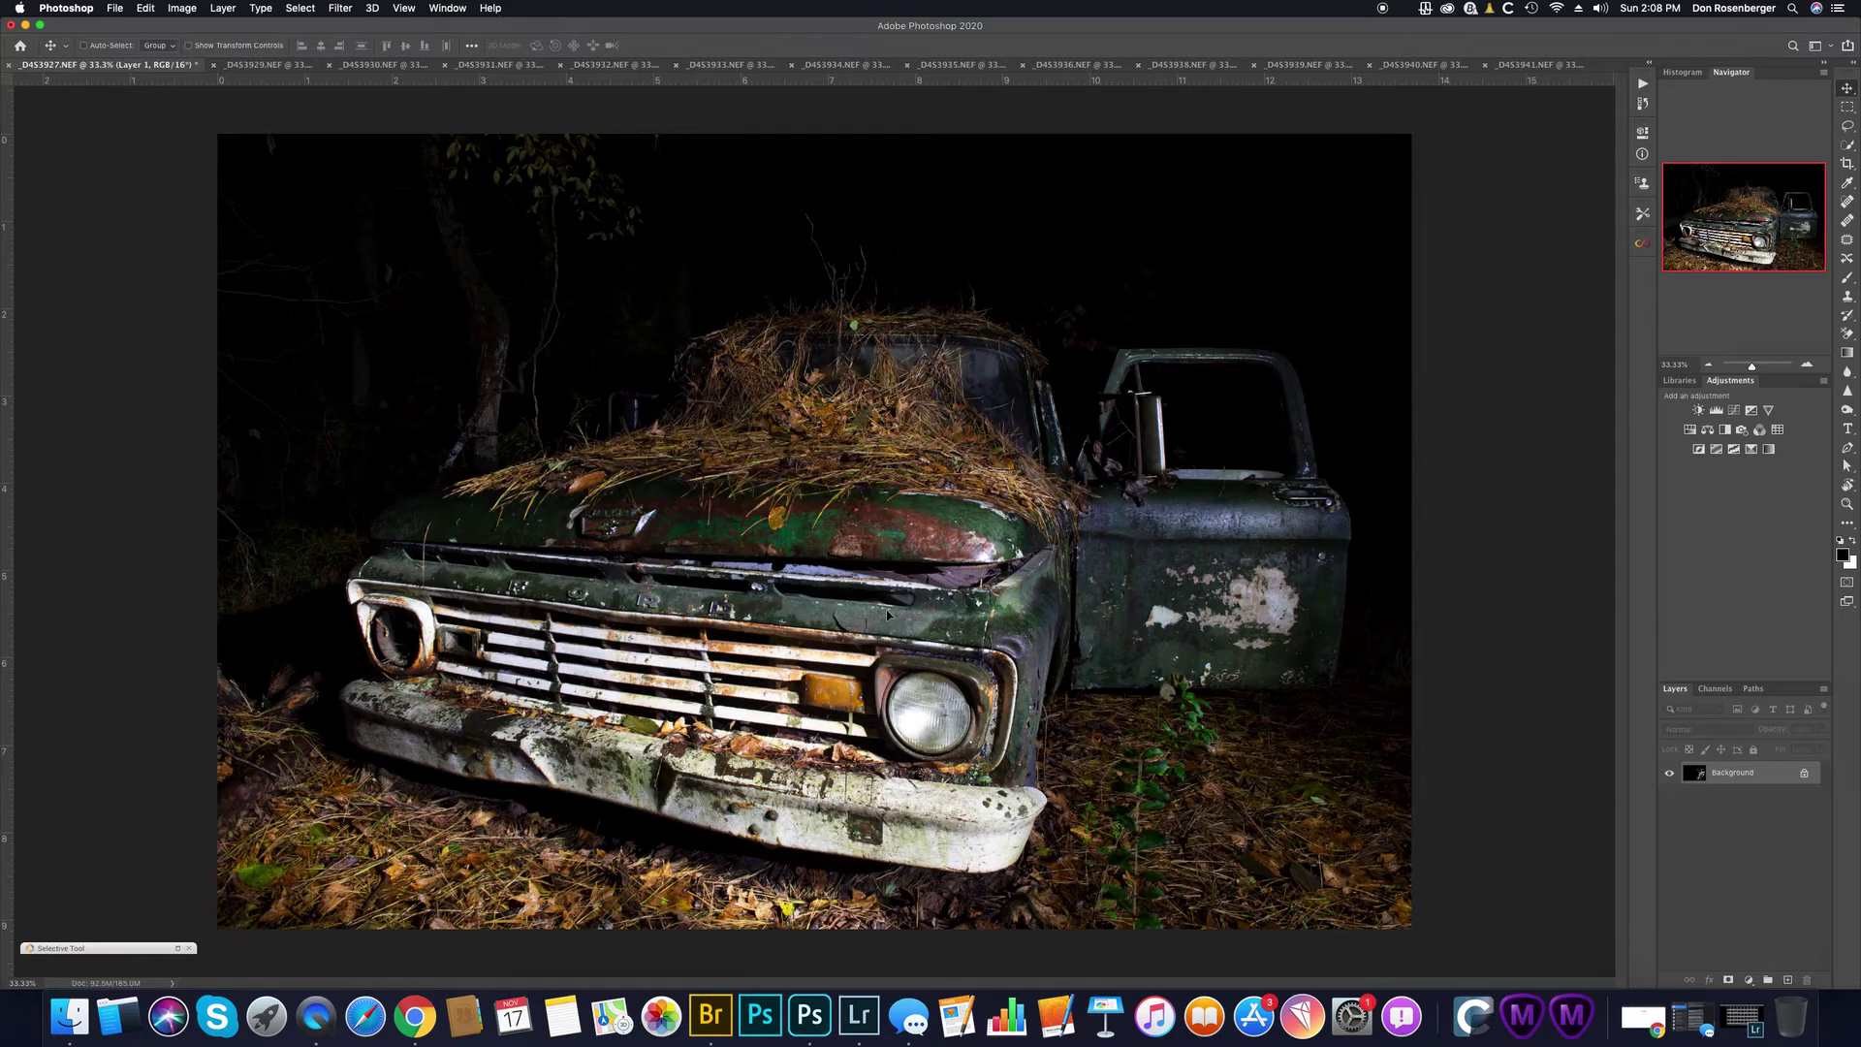
drag(888, 615, 890, 617)
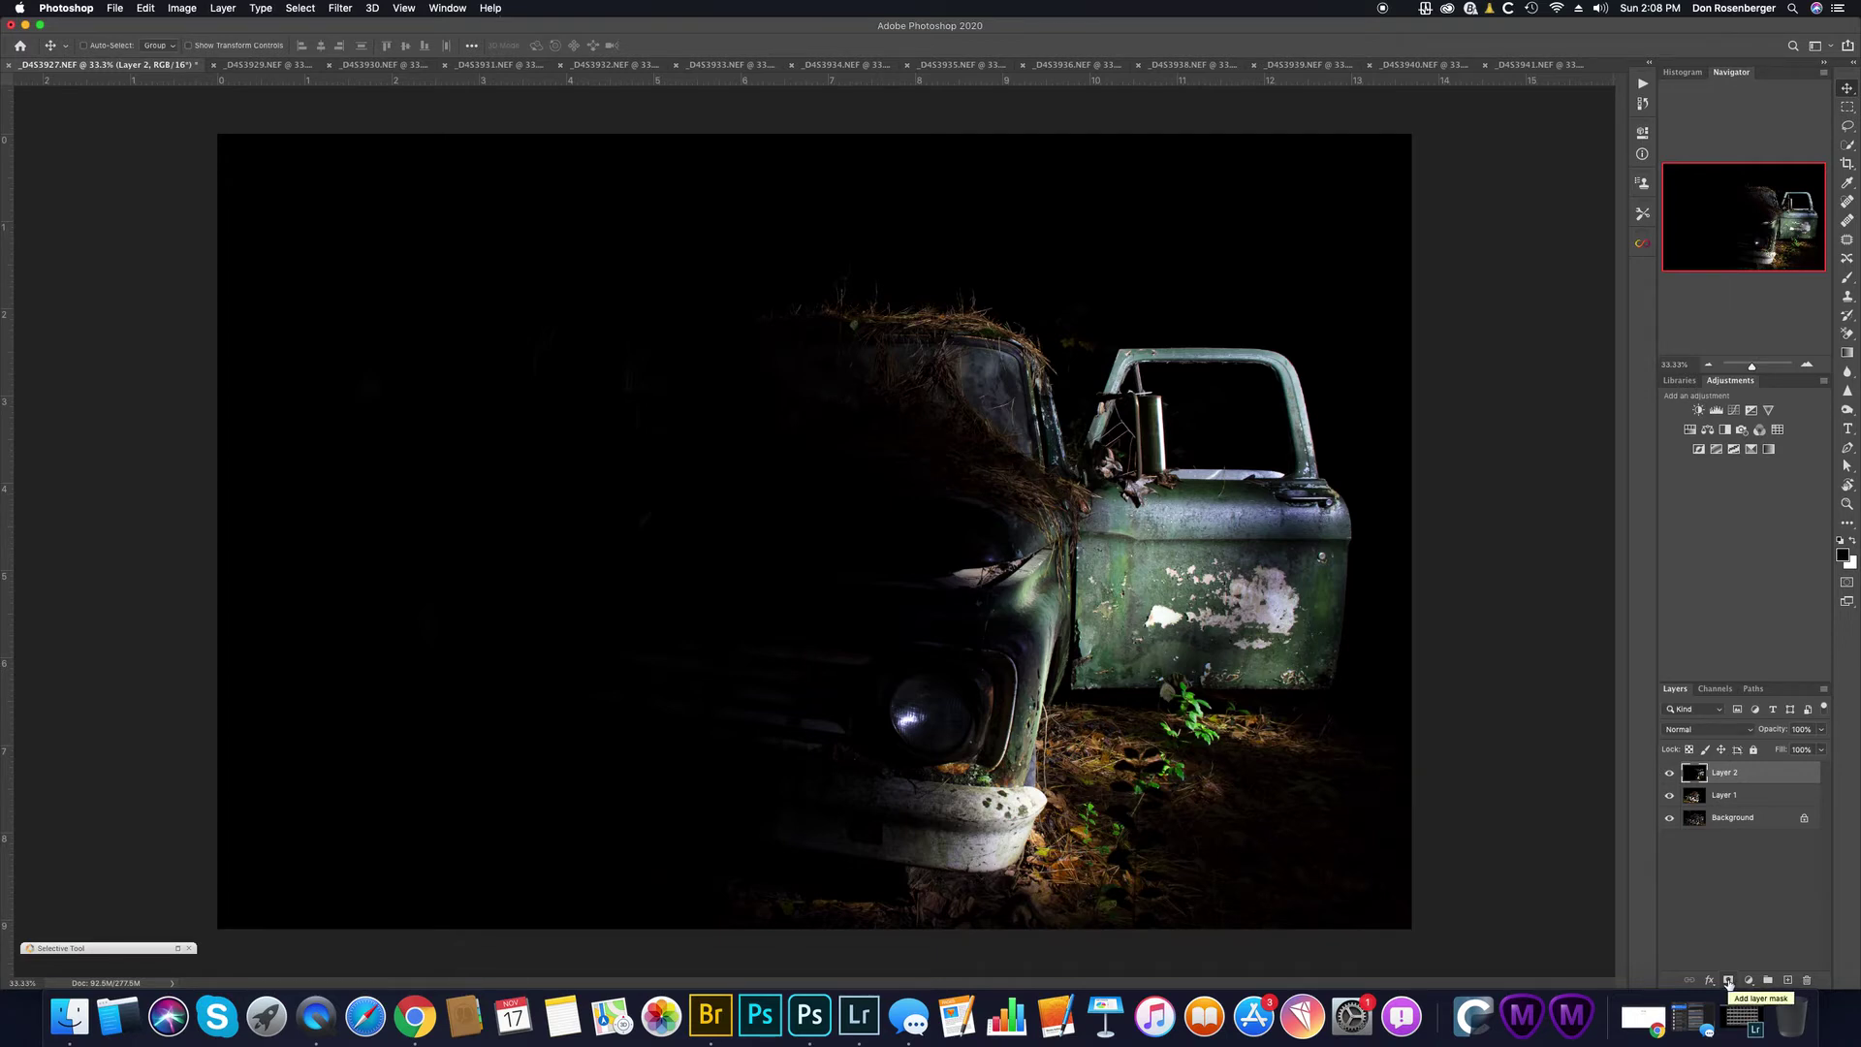
click(1729, 981)
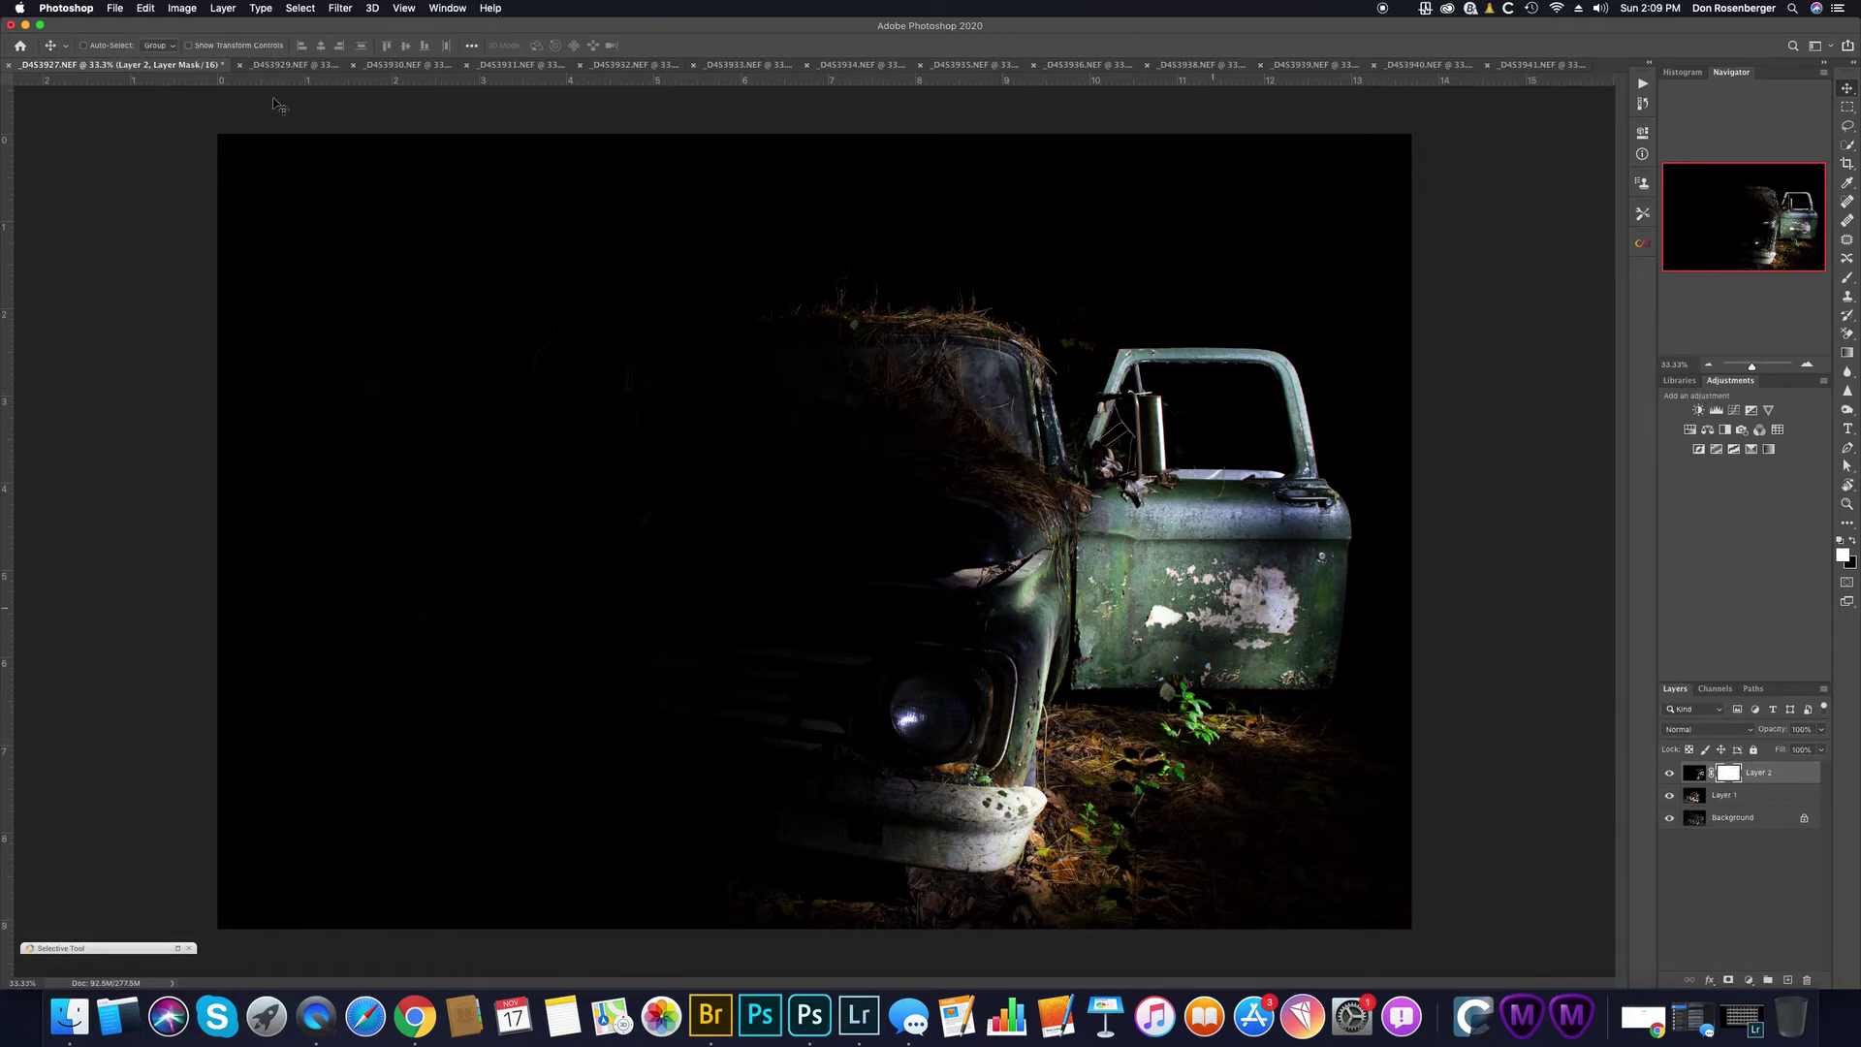
Step: Fill the Layer 2 mask with Black in Normal mode at 100% opacity
click(146, 8)
click(146, 8)
click(146, 9)
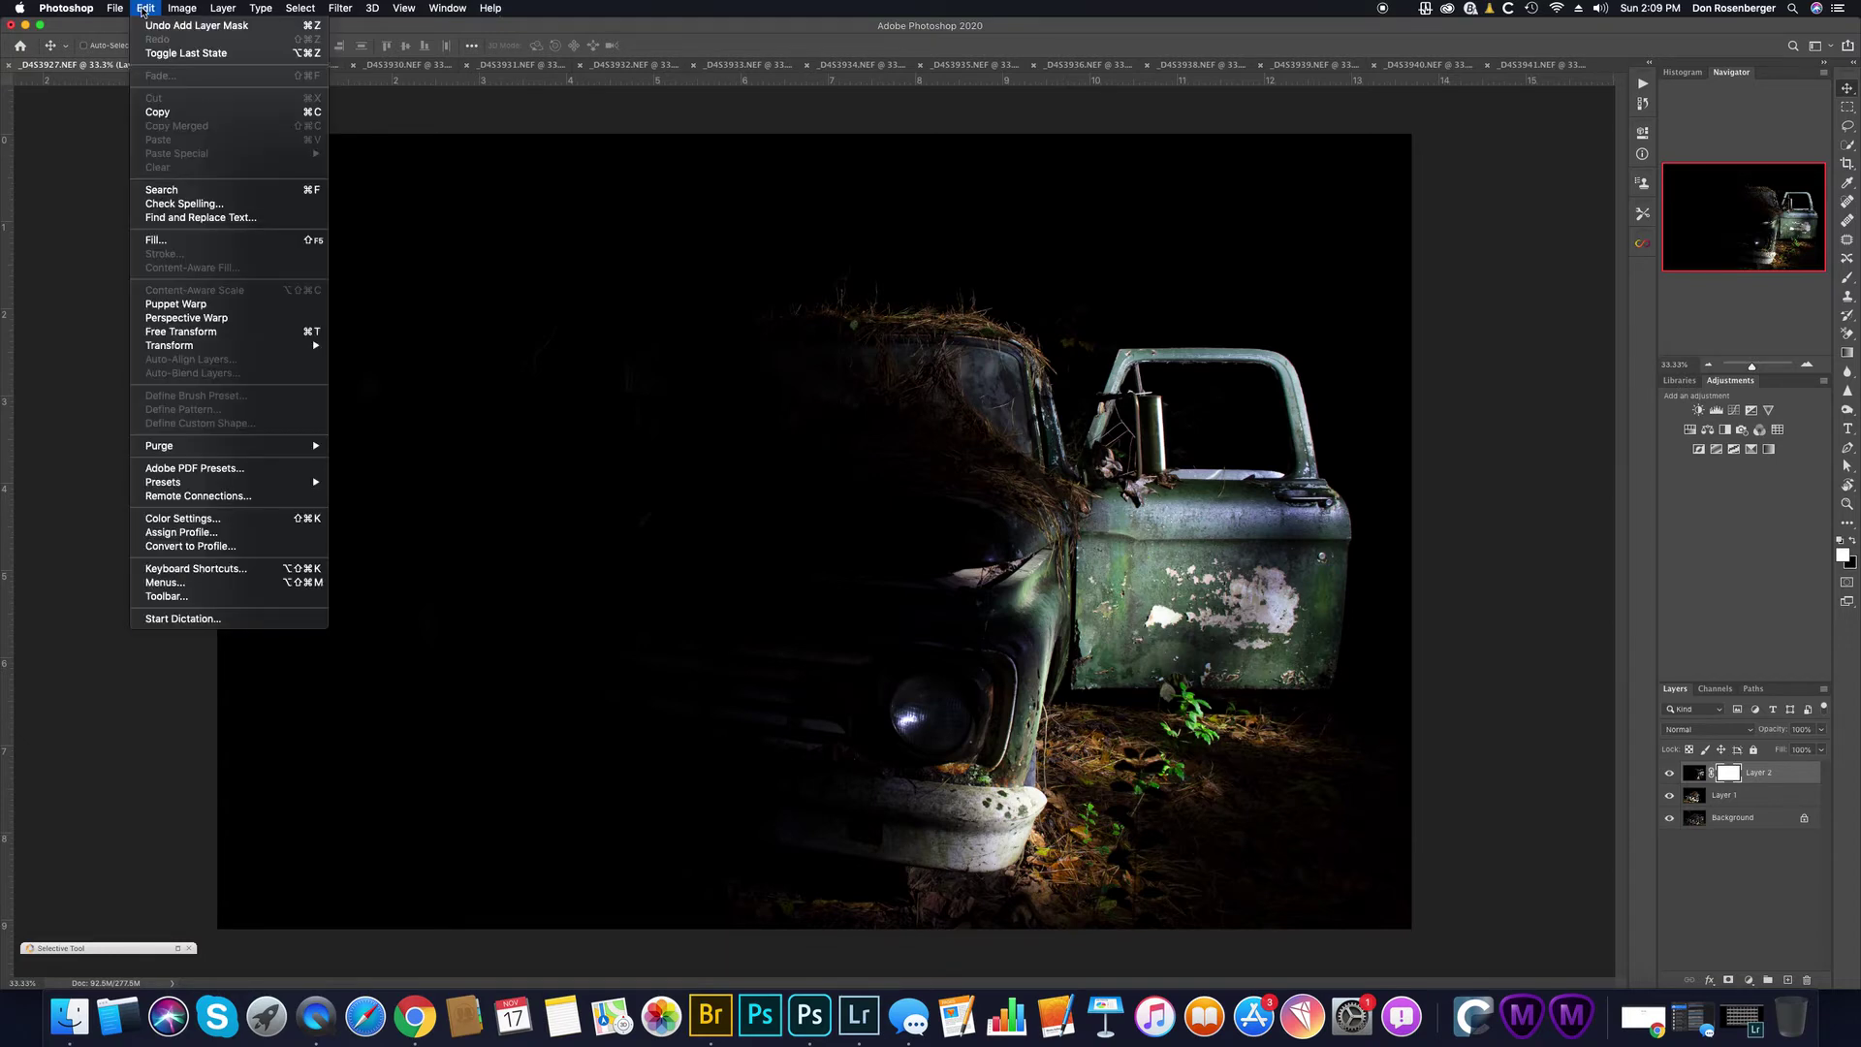
click(193, 250)
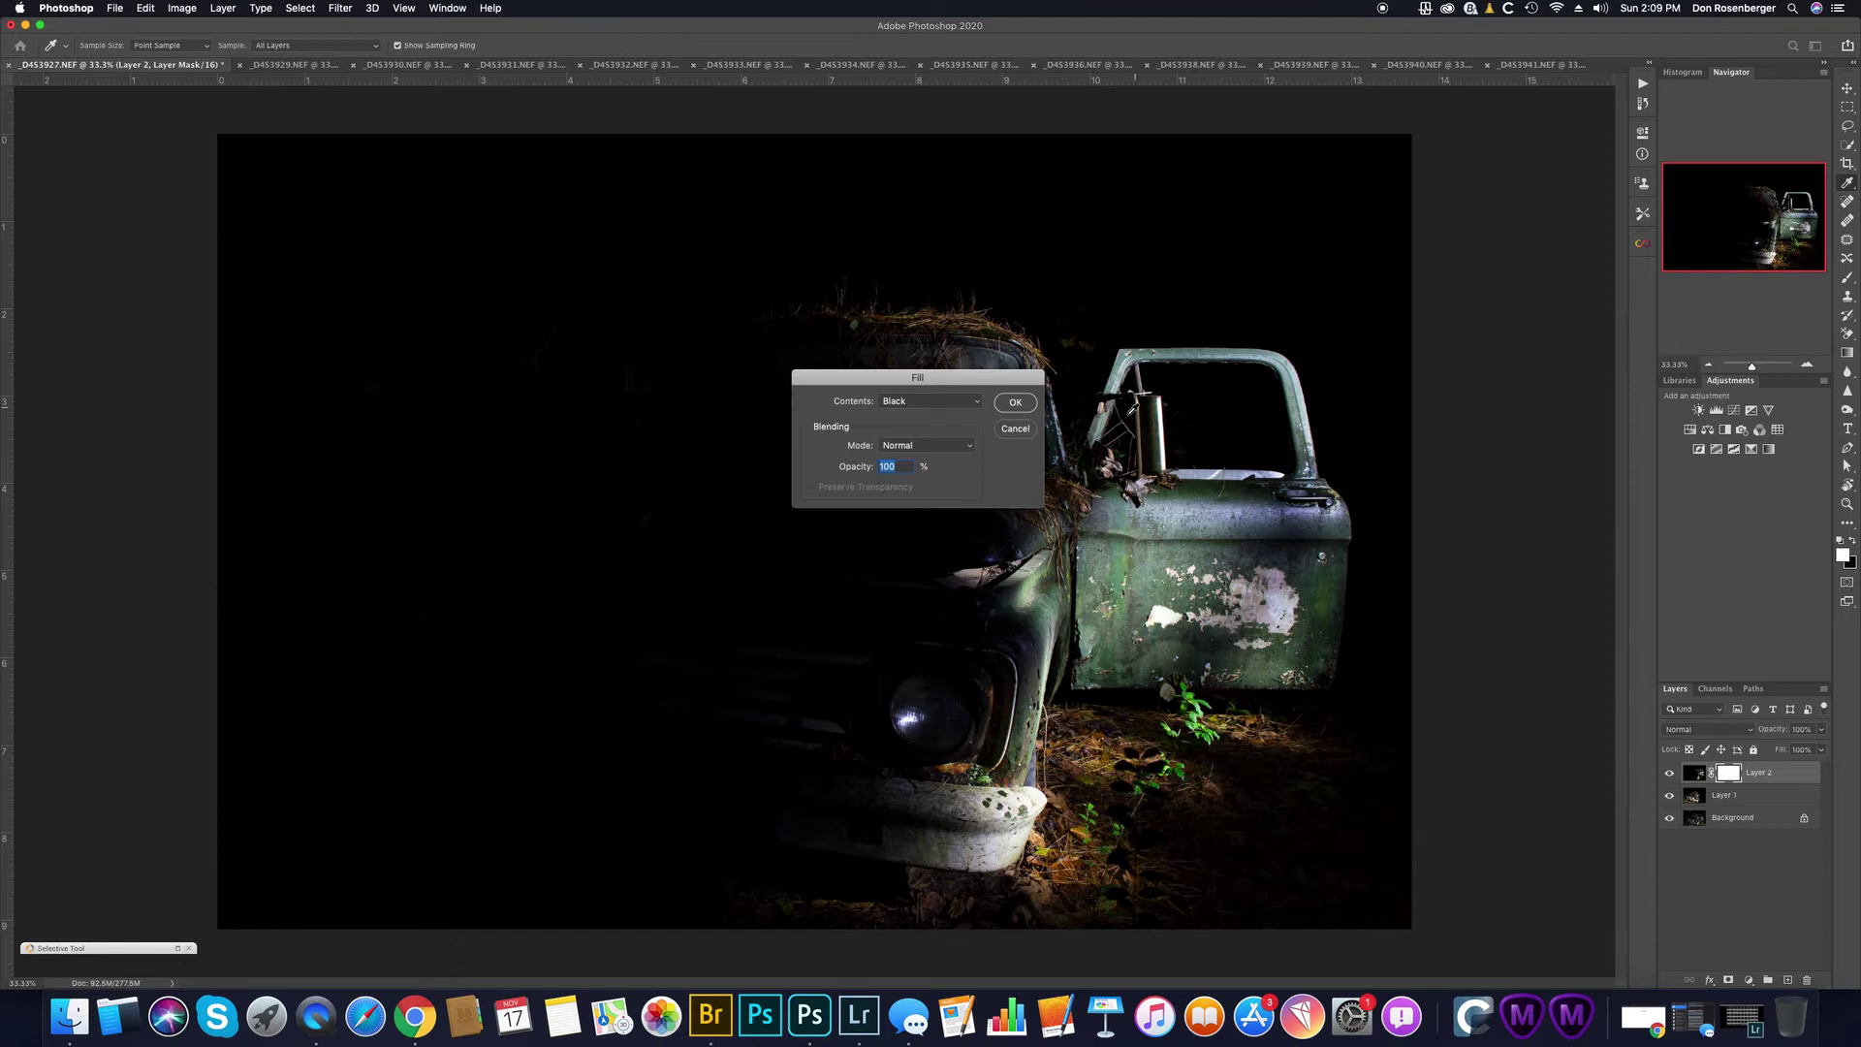
click(979, 403)
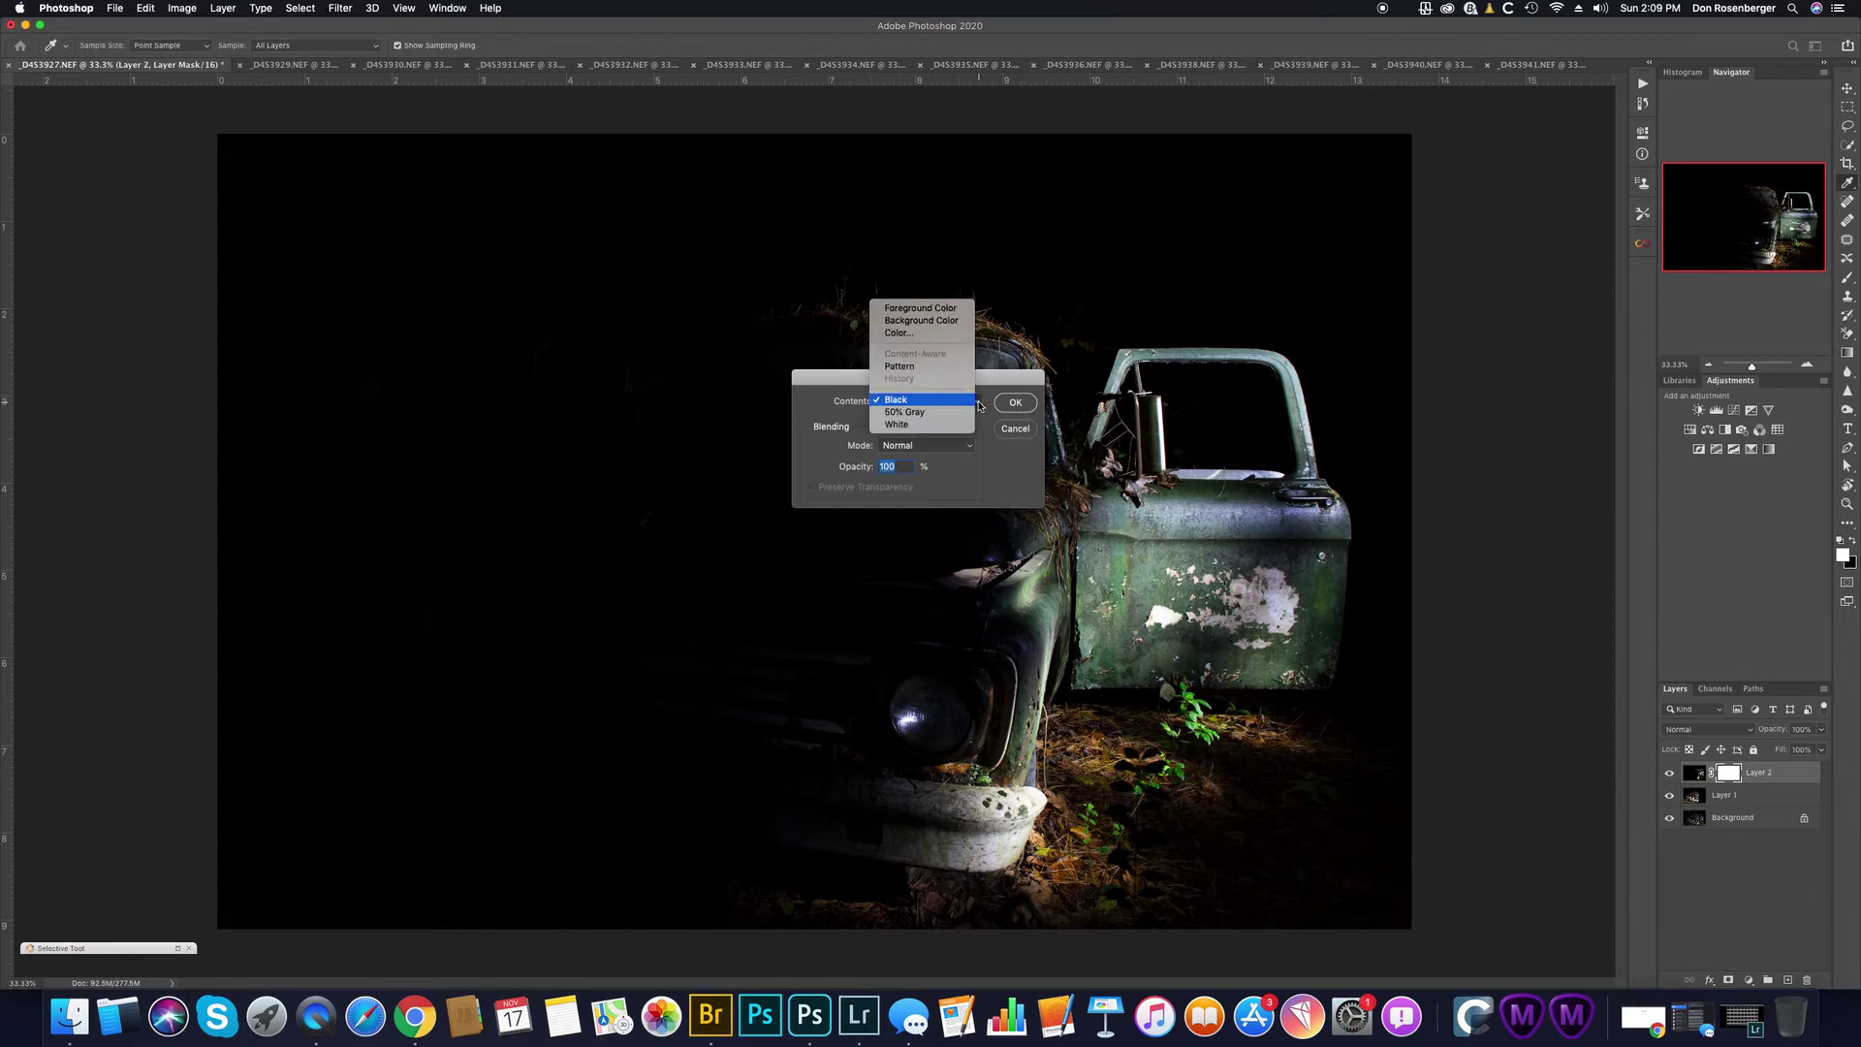
click(979, 404)
click(979, 403)
click(980, 403)
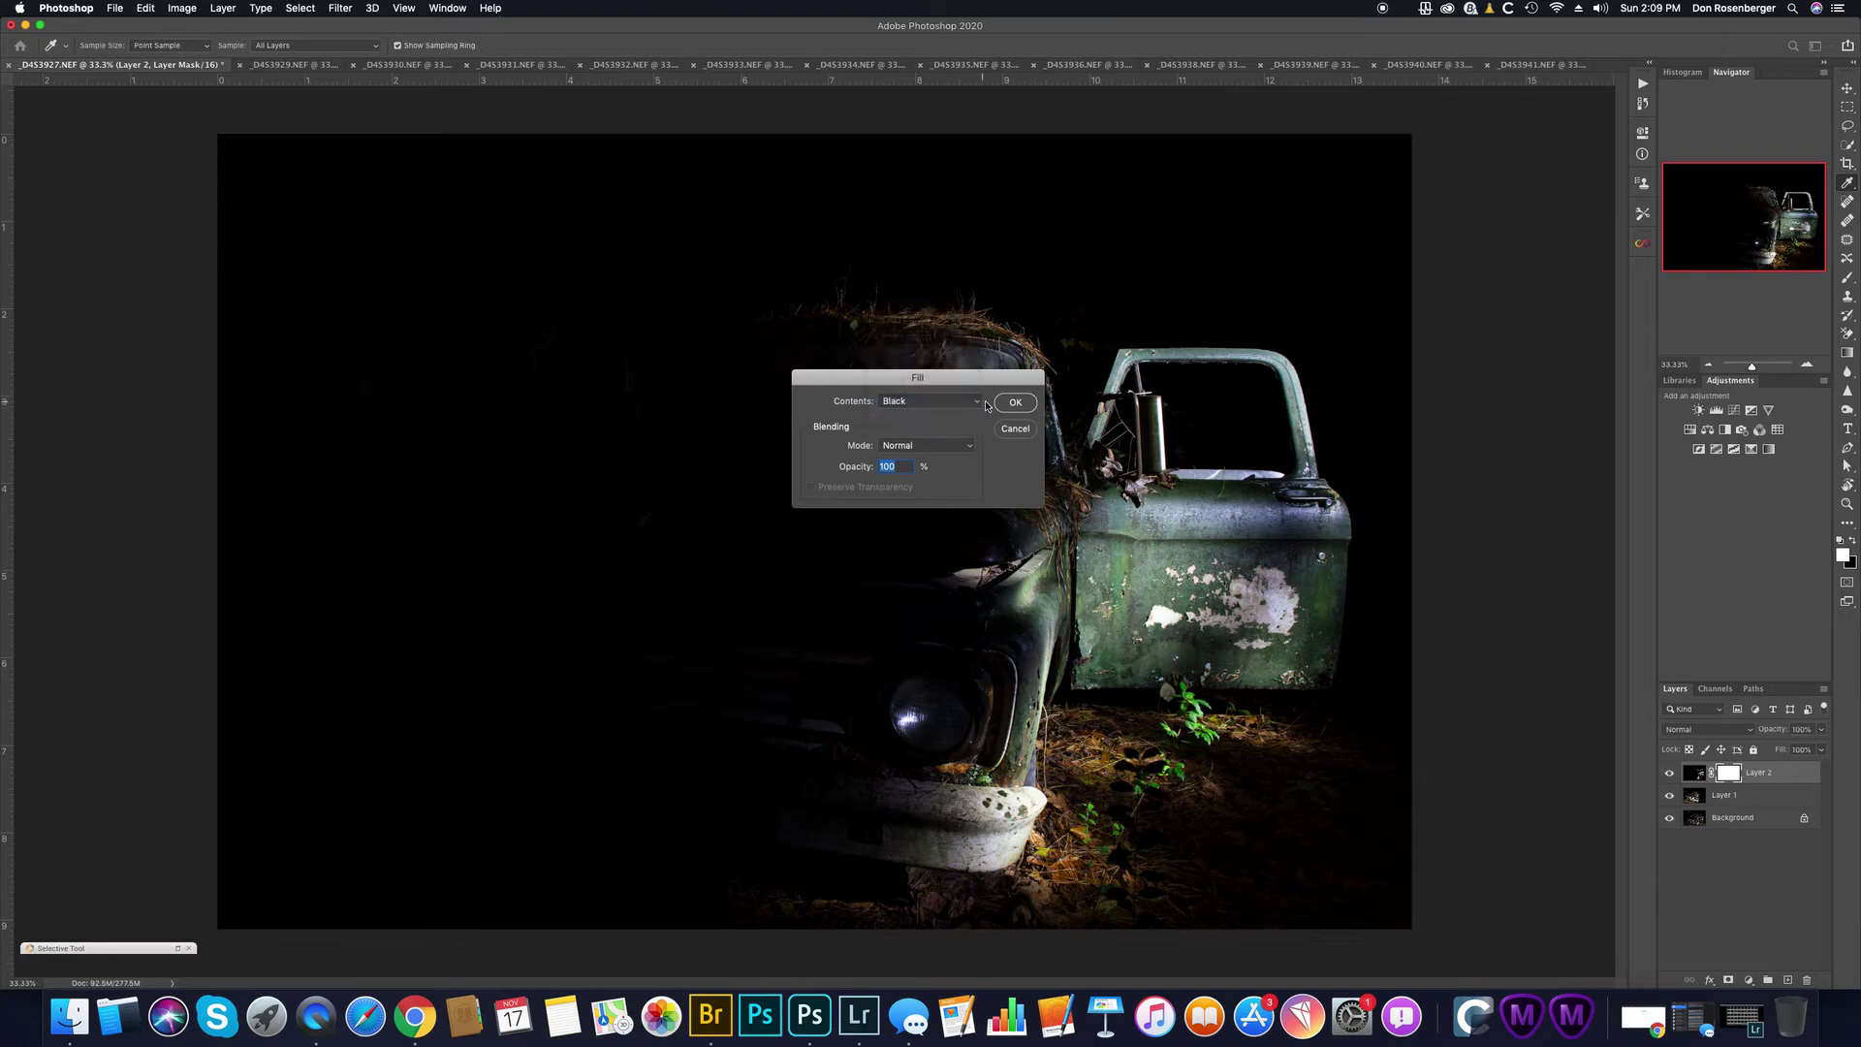
click(1016, 405)
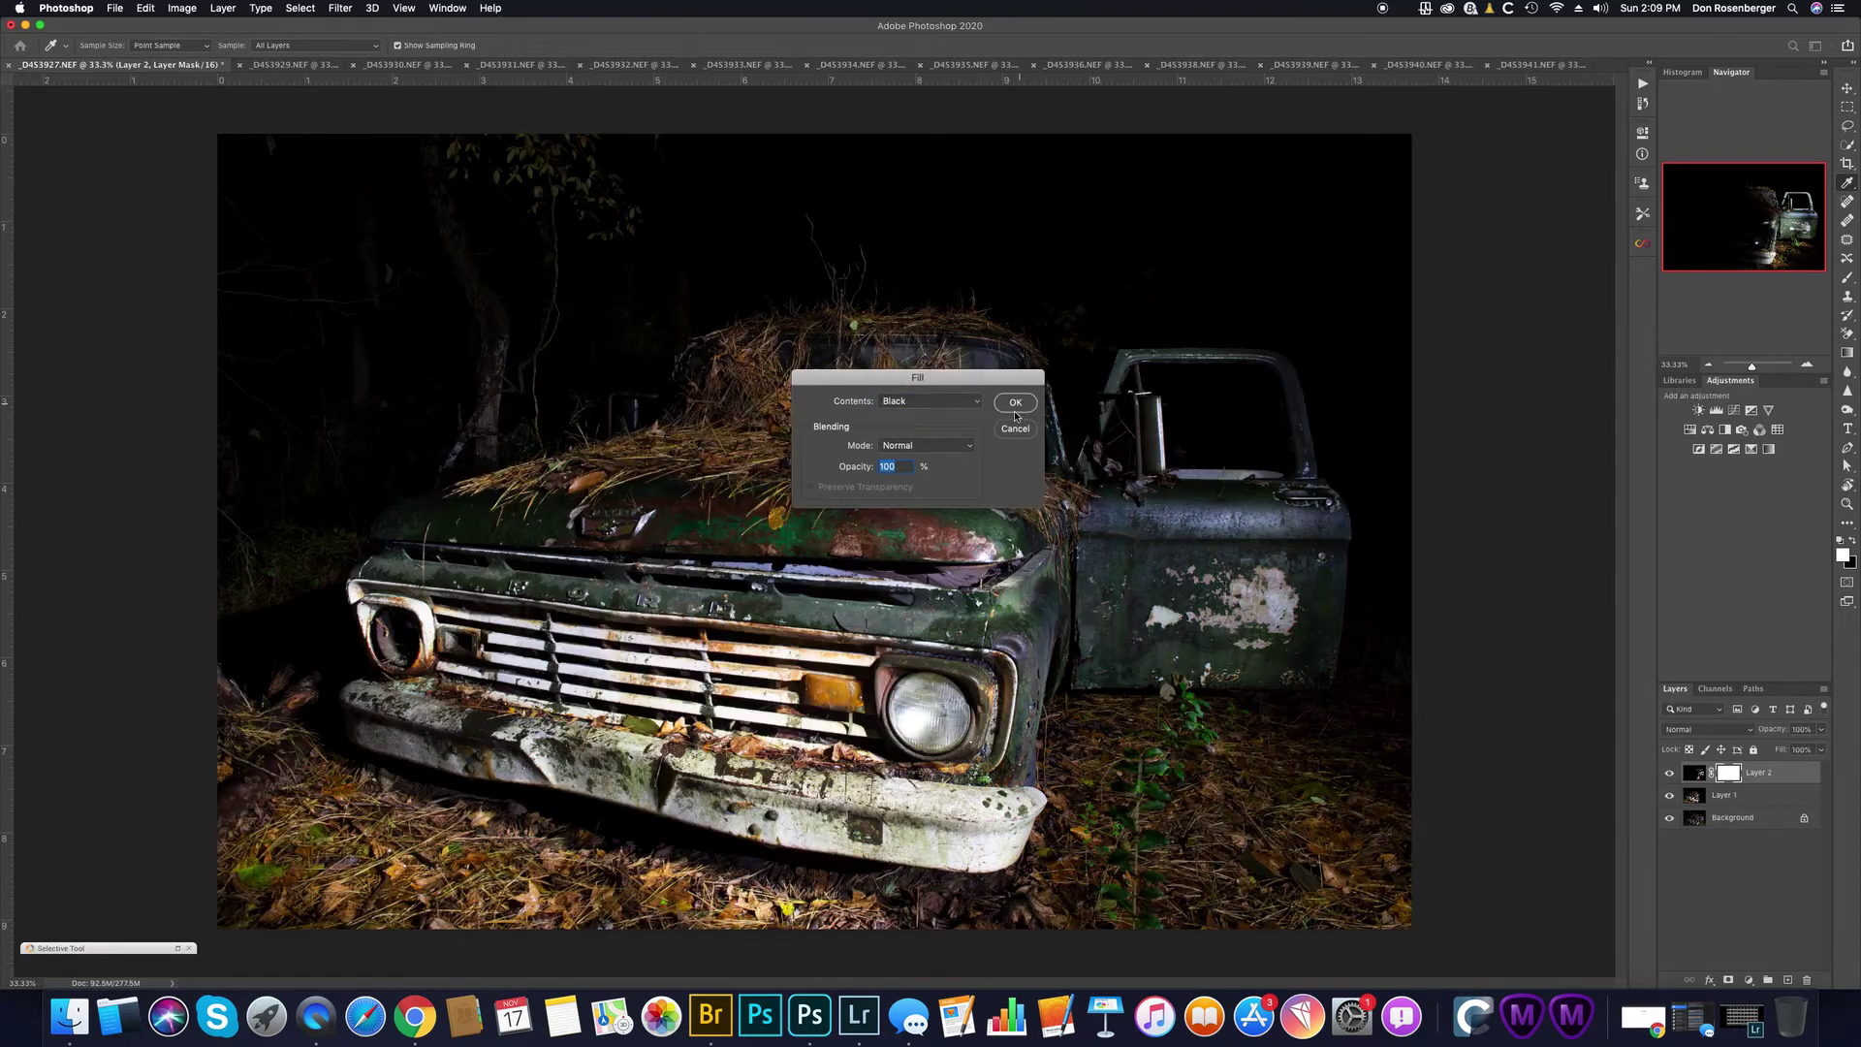
Step: Temporarily disable the Layer 2 mask to view the full exposure, and enable it again
key(v)
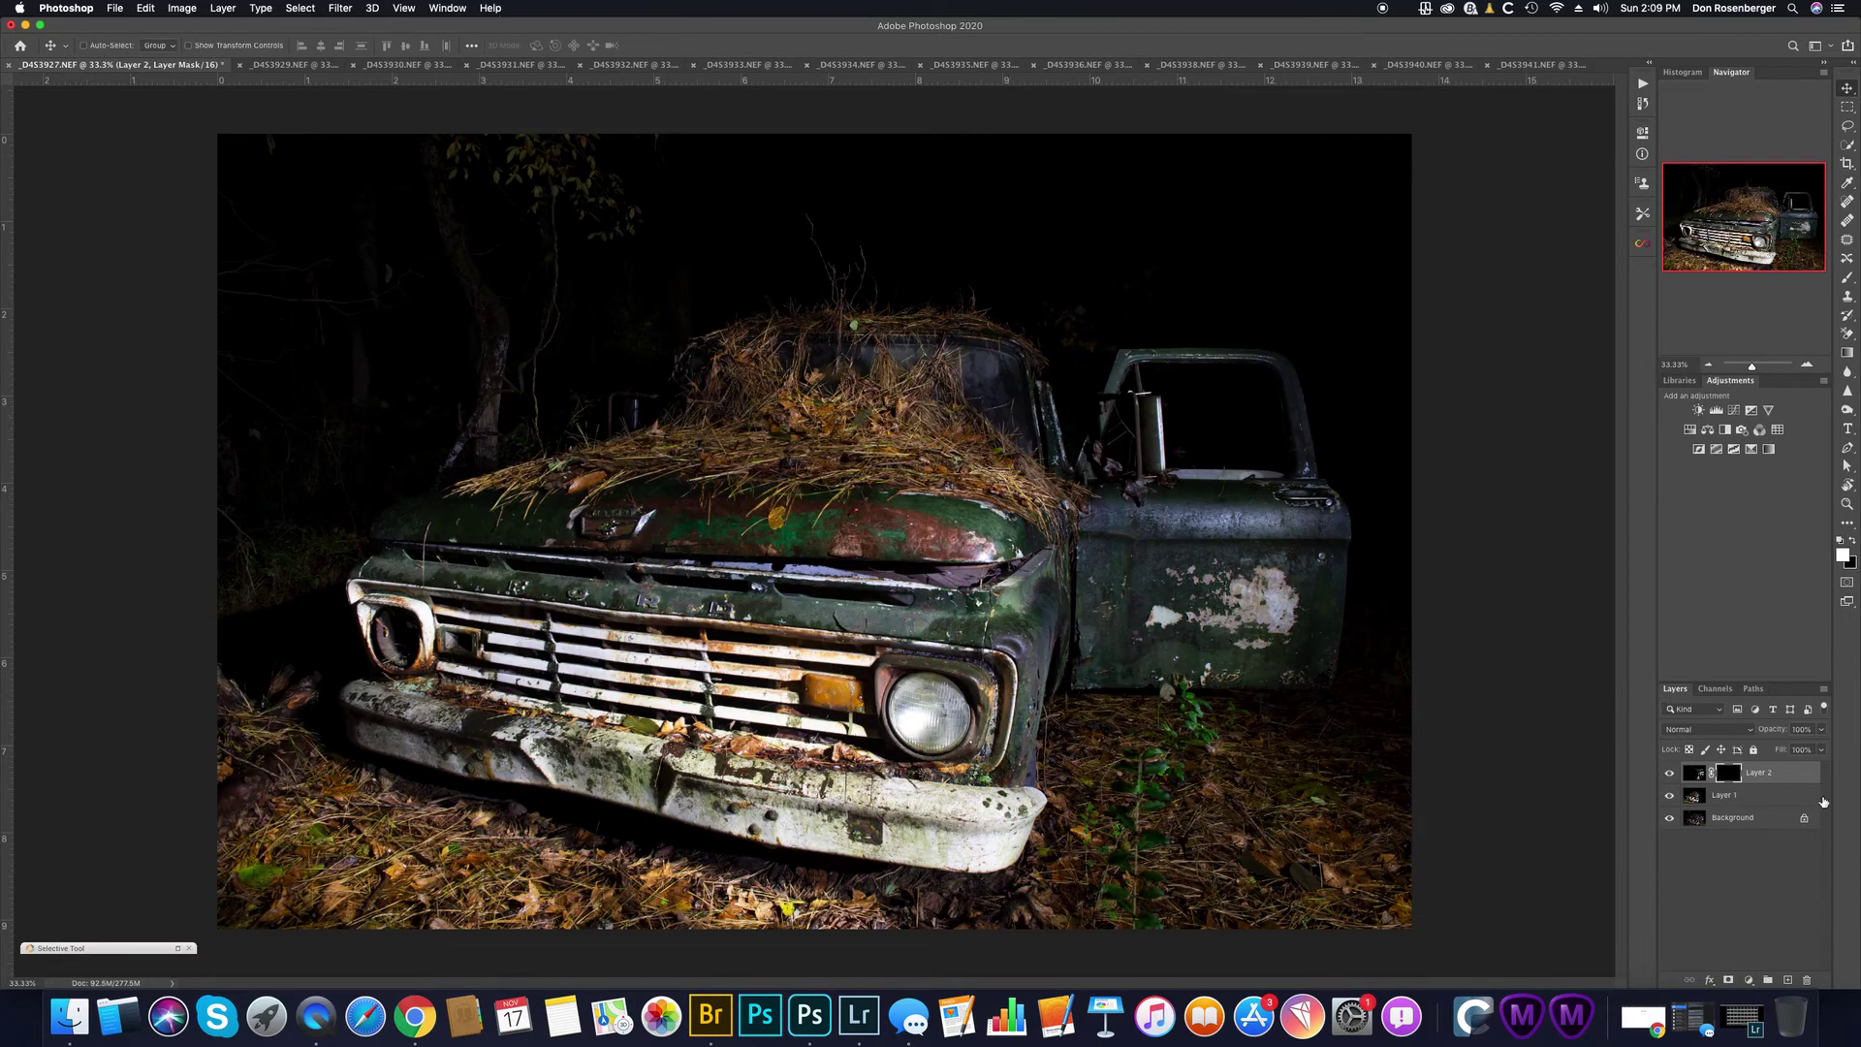
right_click(1732, 776)
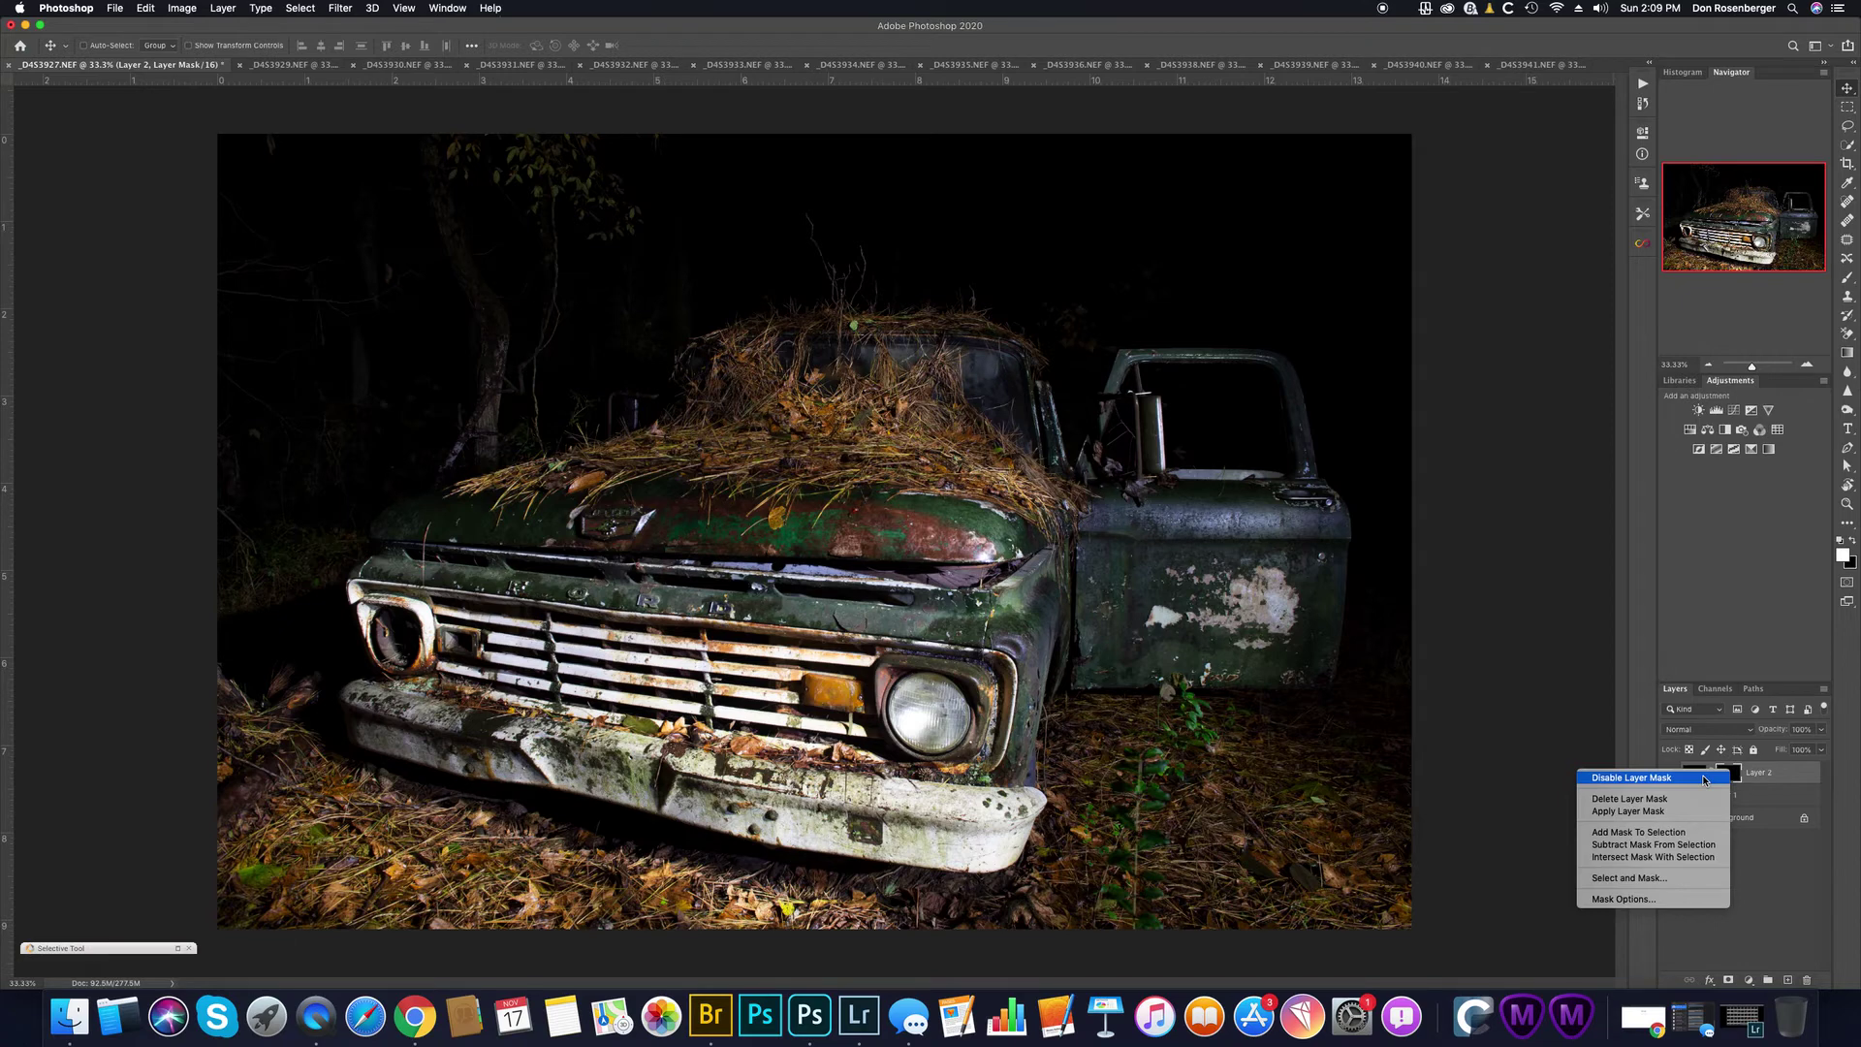
click(1705, 778)
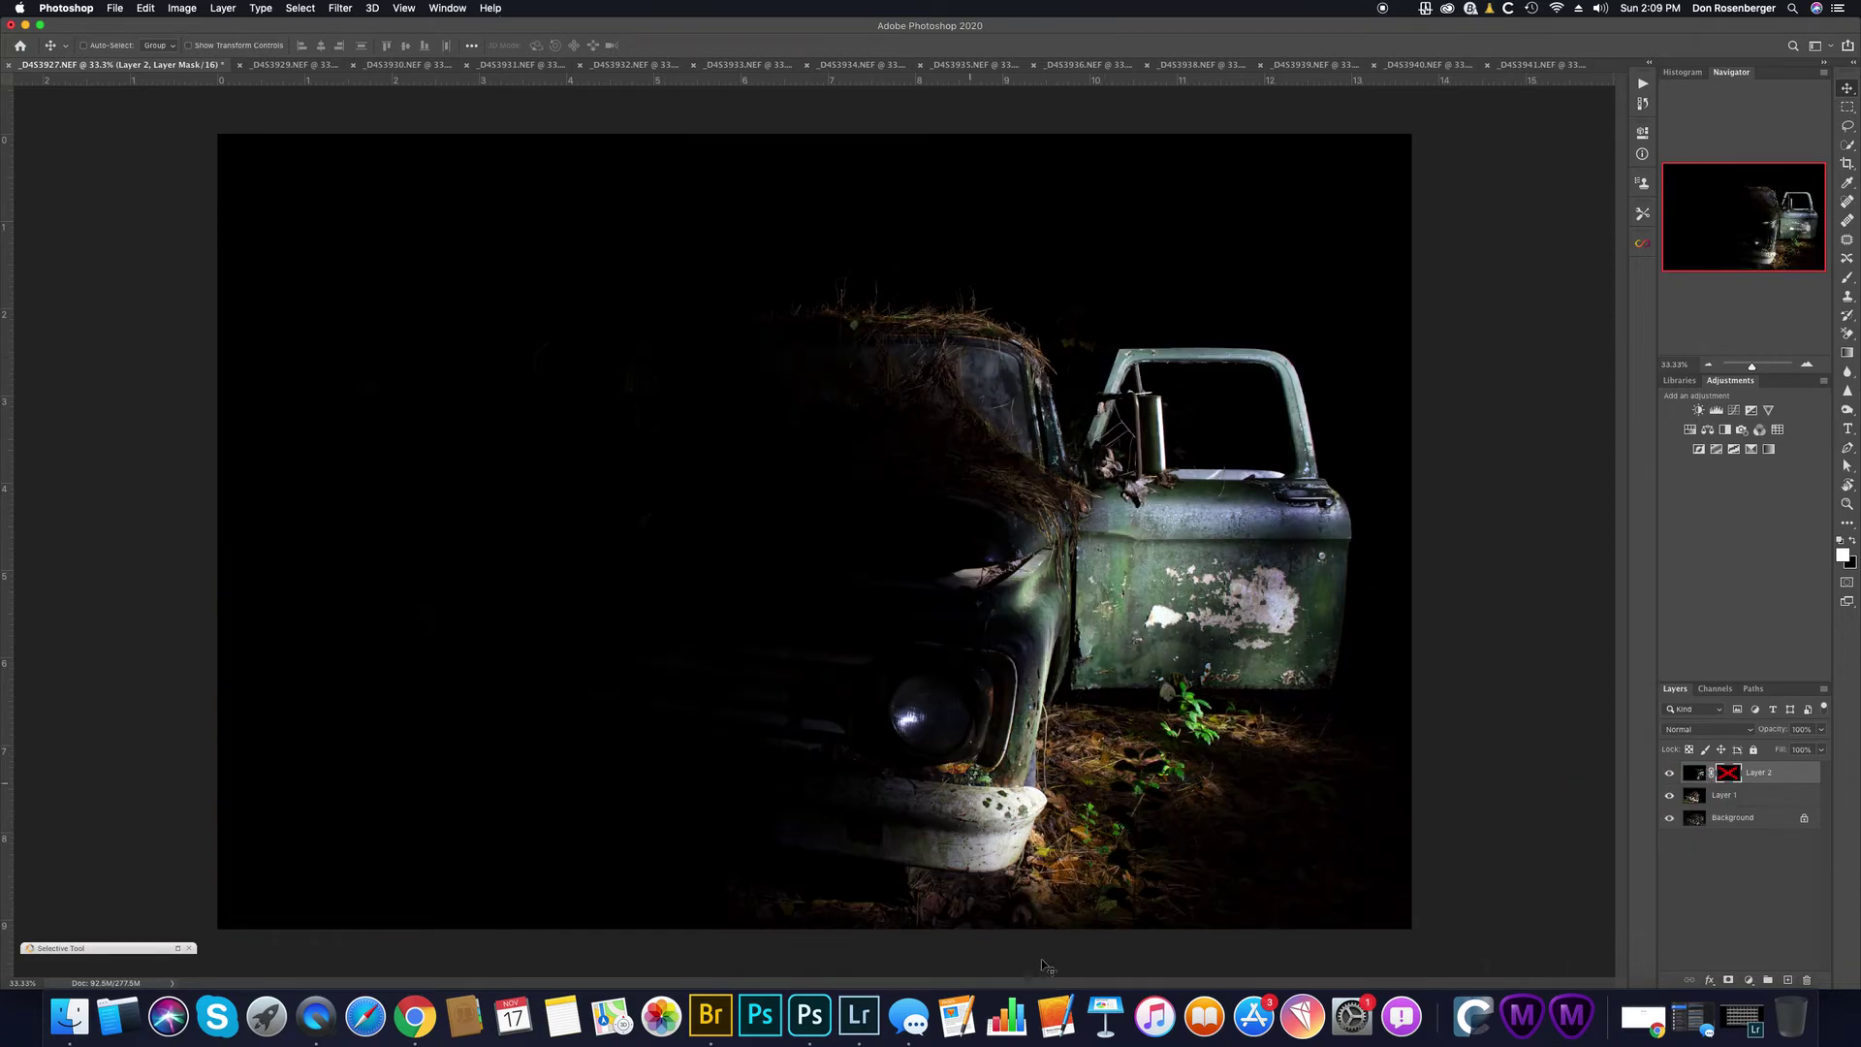
right_click(1727, 778)
click(1688, 783)
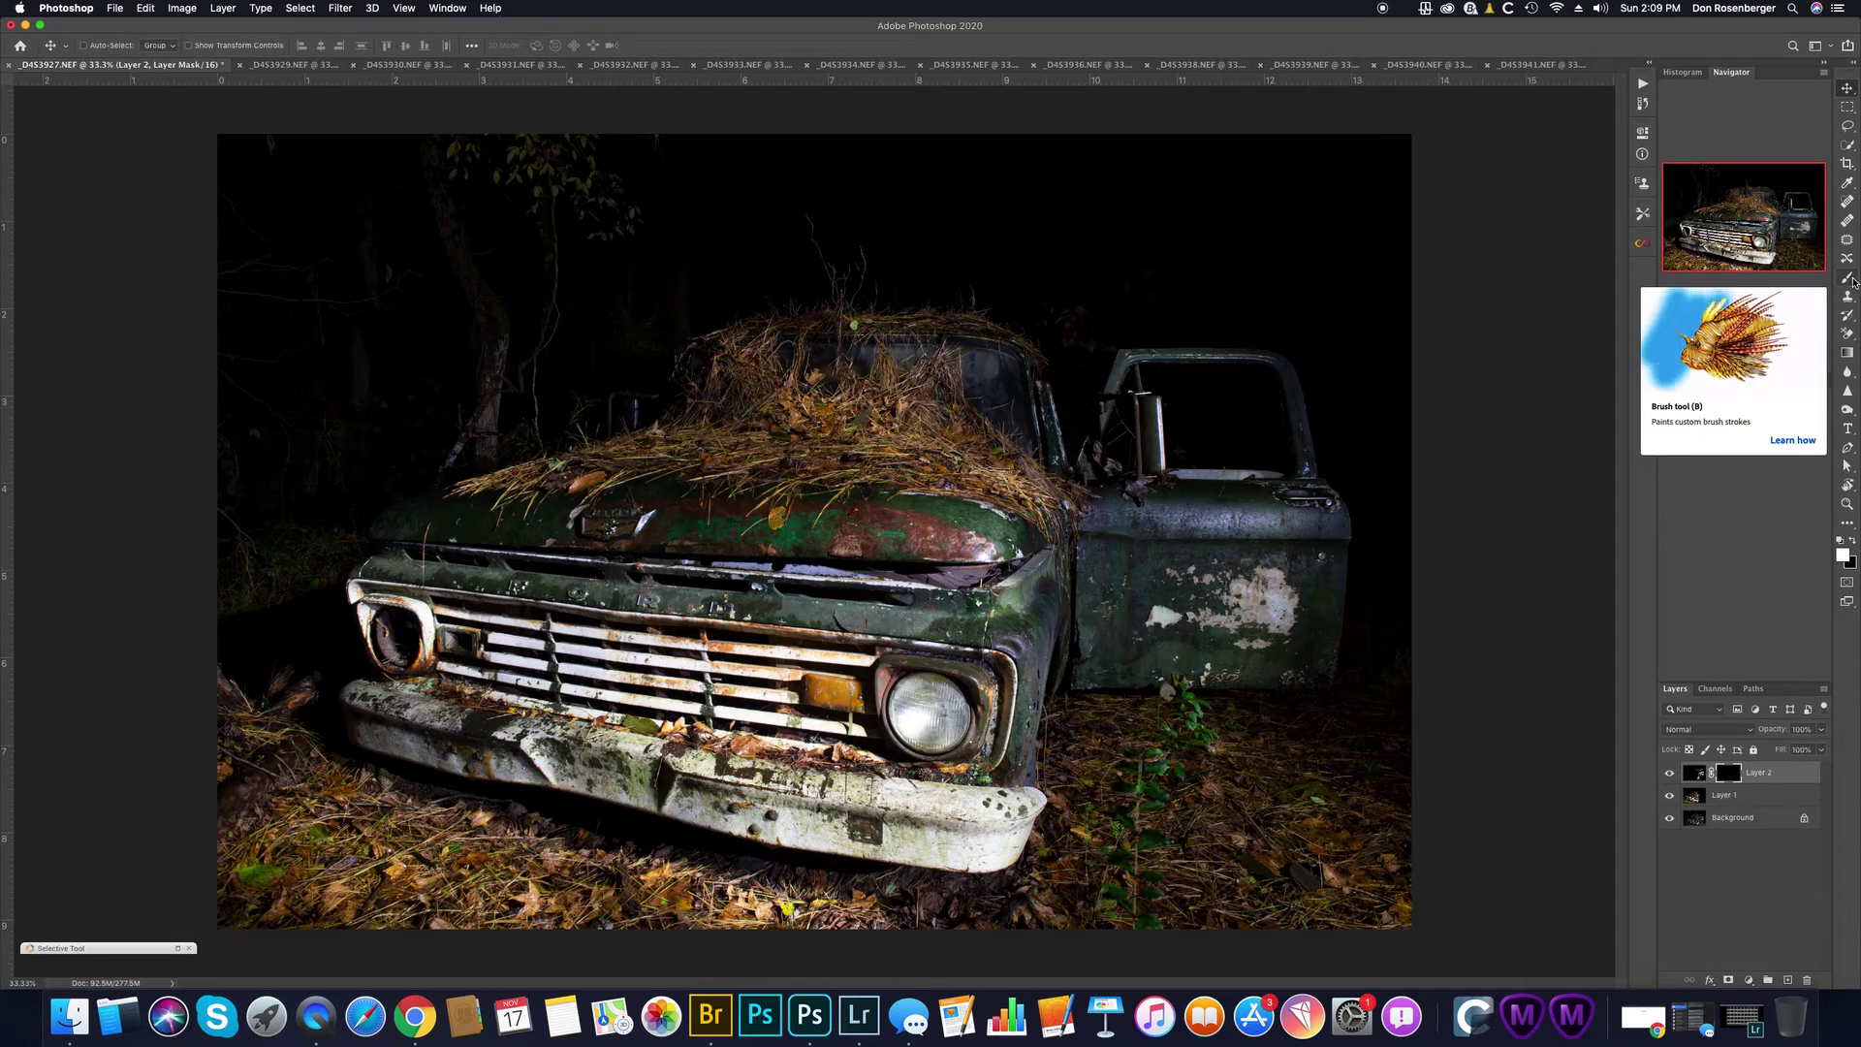
Step: Paint white on the Layer 2 mask with the Brush tool at 100% flow, over the door and the strip above the grille
click(1850, 281)
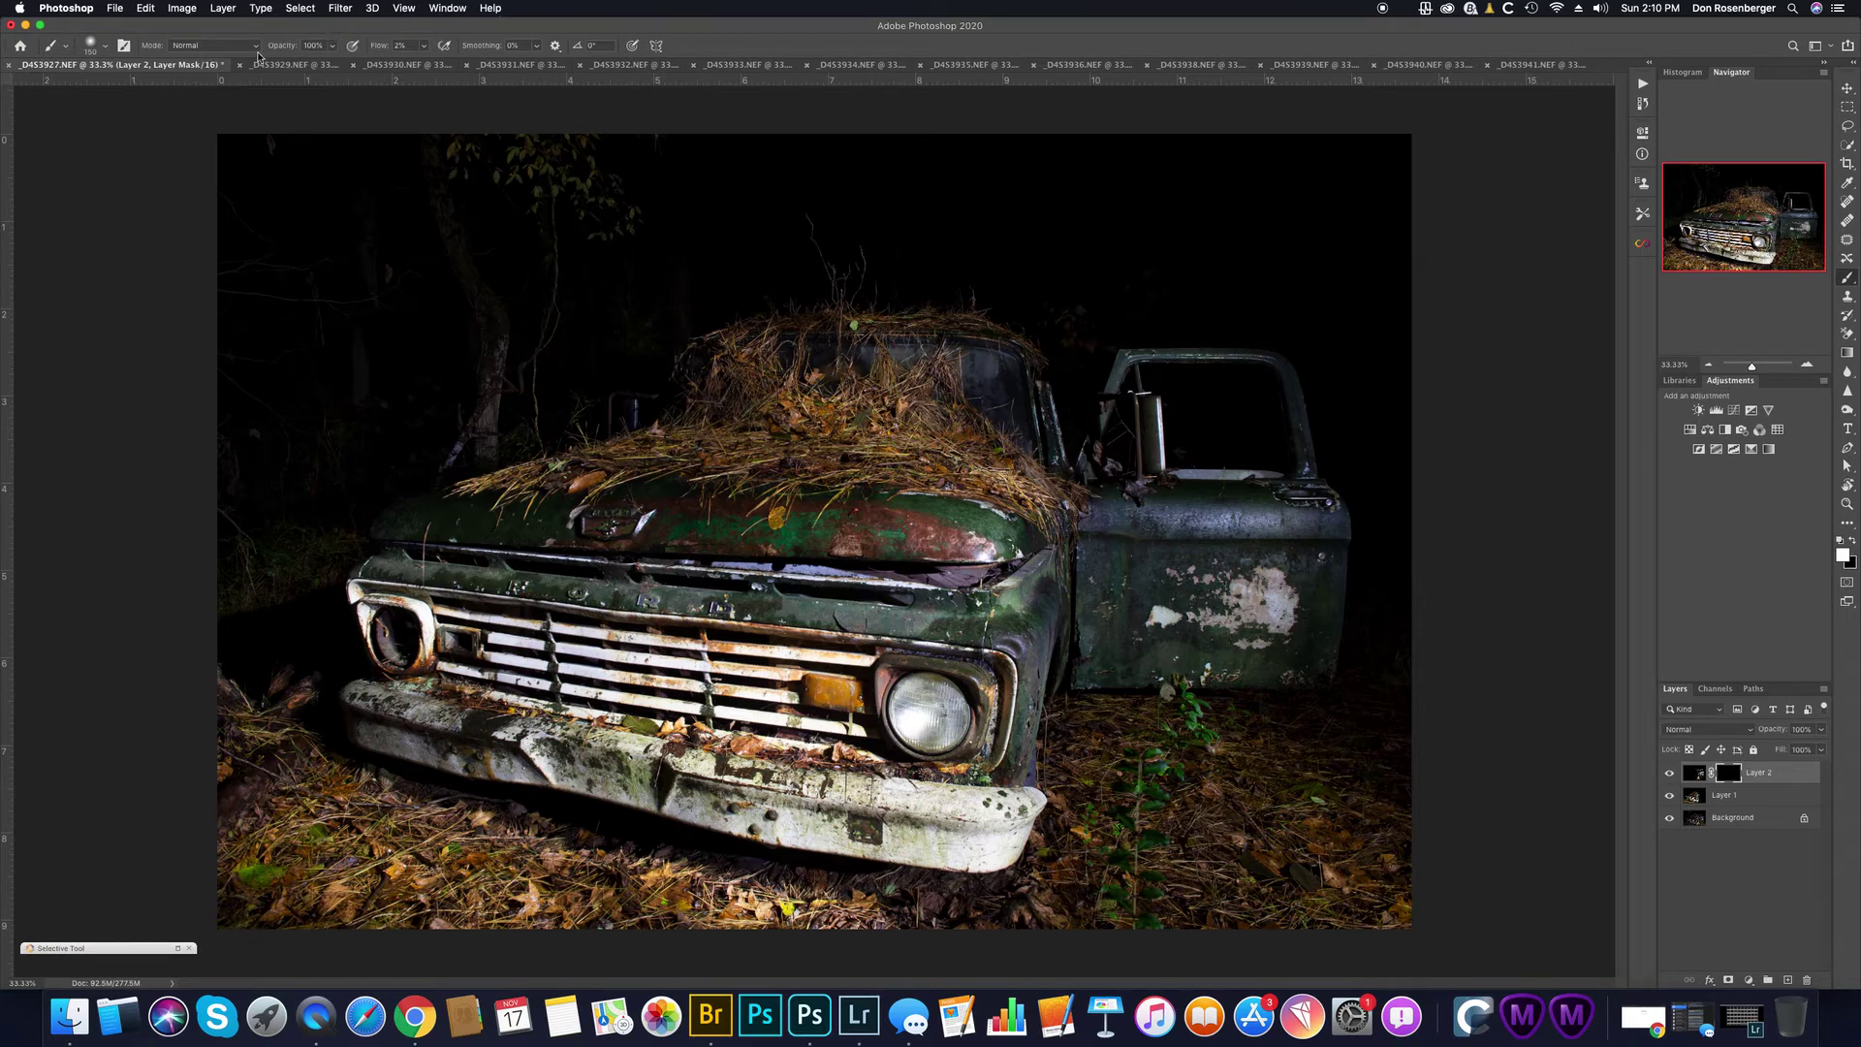
click(107, 52)
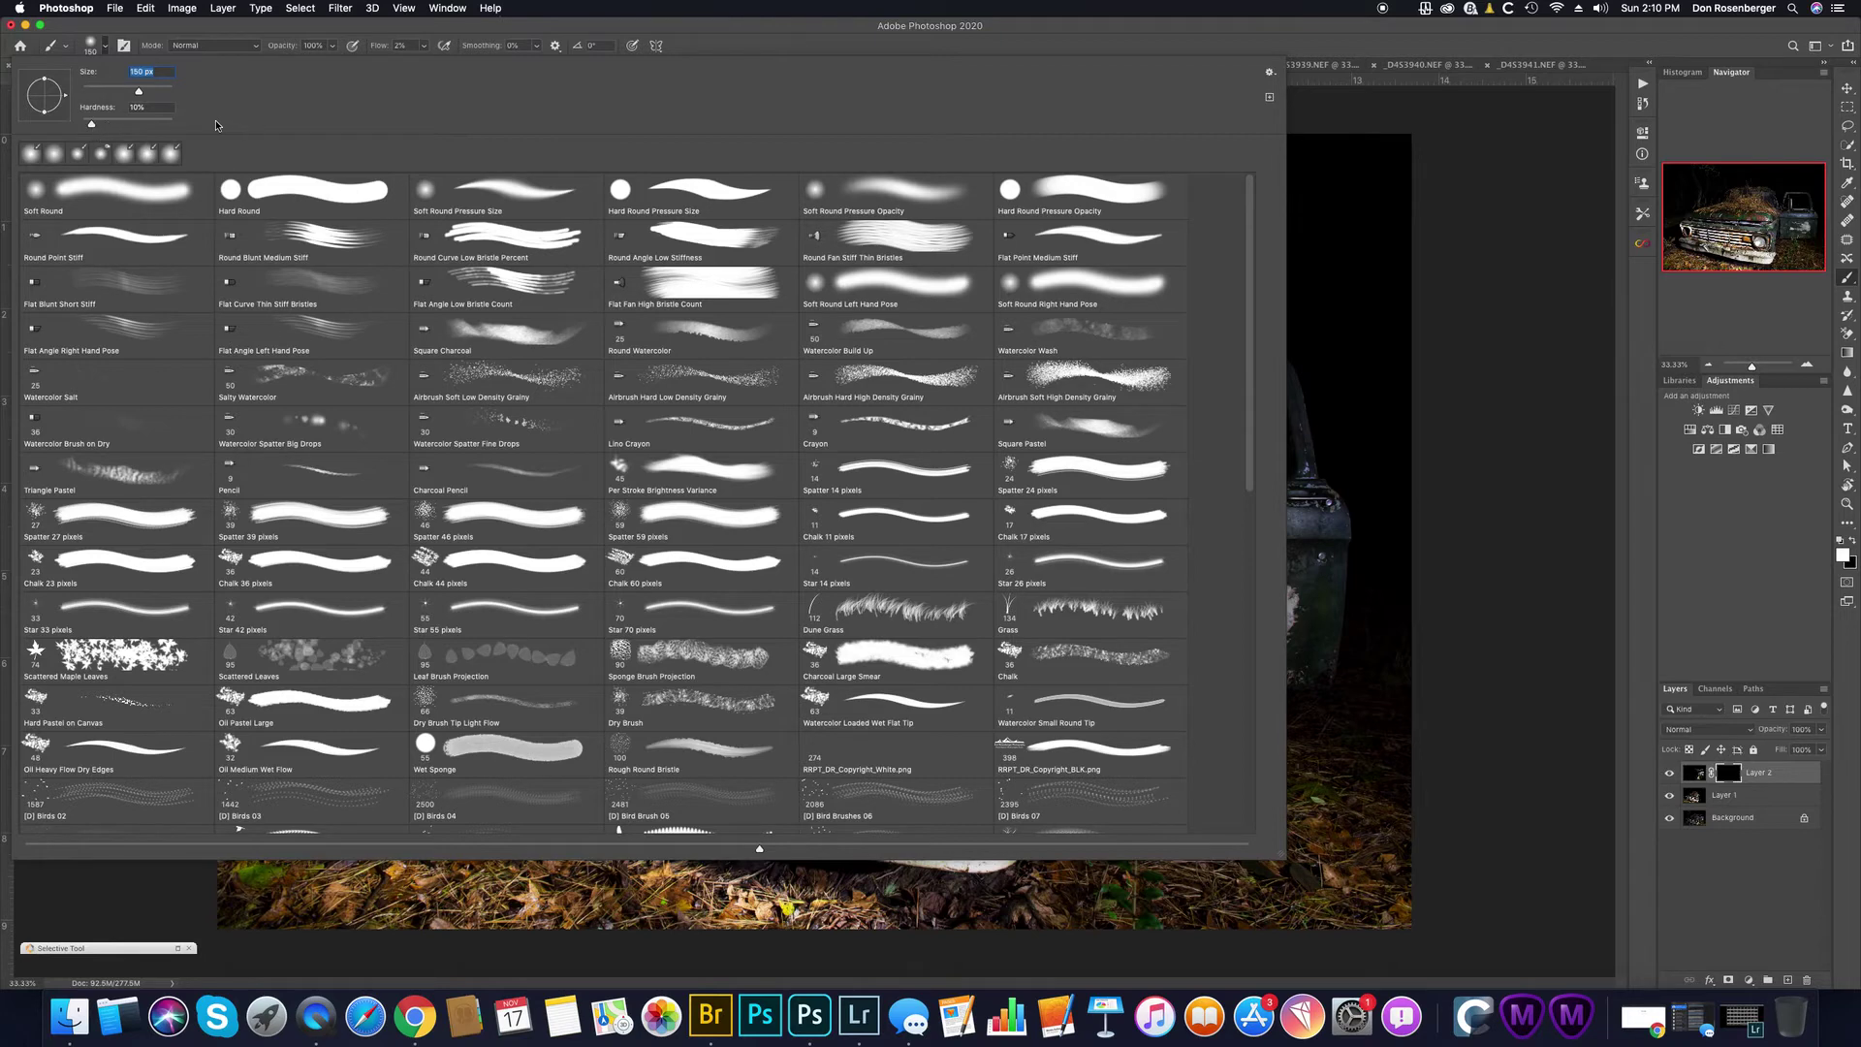
click(108, 51)
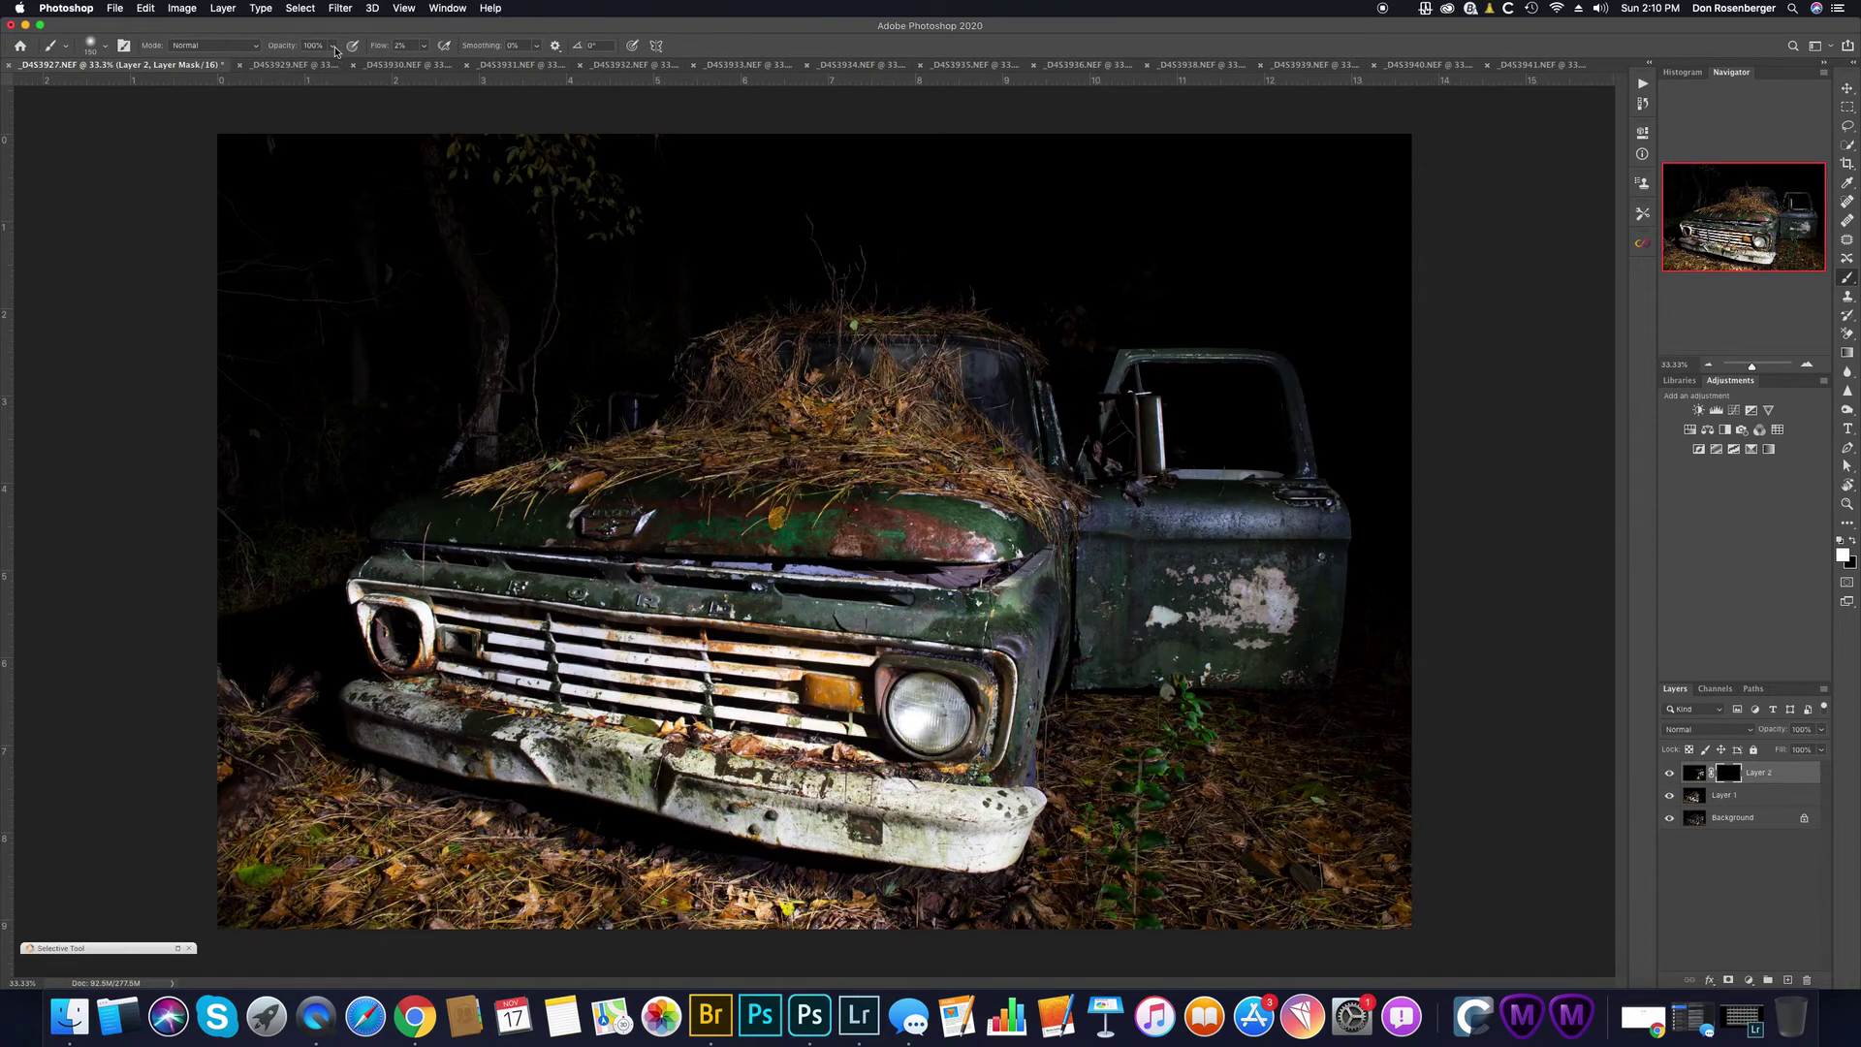
click(425, 51)
drag(423, 66, 491, 66)
click(888, 504)
key(super+z)
mouse_move(1135, 562)
mouse_down()
mouse_move(1224, 530)
mouse_move(1154, 519)
mouse_move(1247, 513)
mouse_move(1139, 577)
mouse_move(1086, 573)
mouse_move(972, 622)
mouse_move(867, 605)
mouse_move(978, 601)
mouse_move(799, 620)
mouse_move(948, 629)
mouse_move(460, 574)
mouse_move(789, 618)
mouse_up()
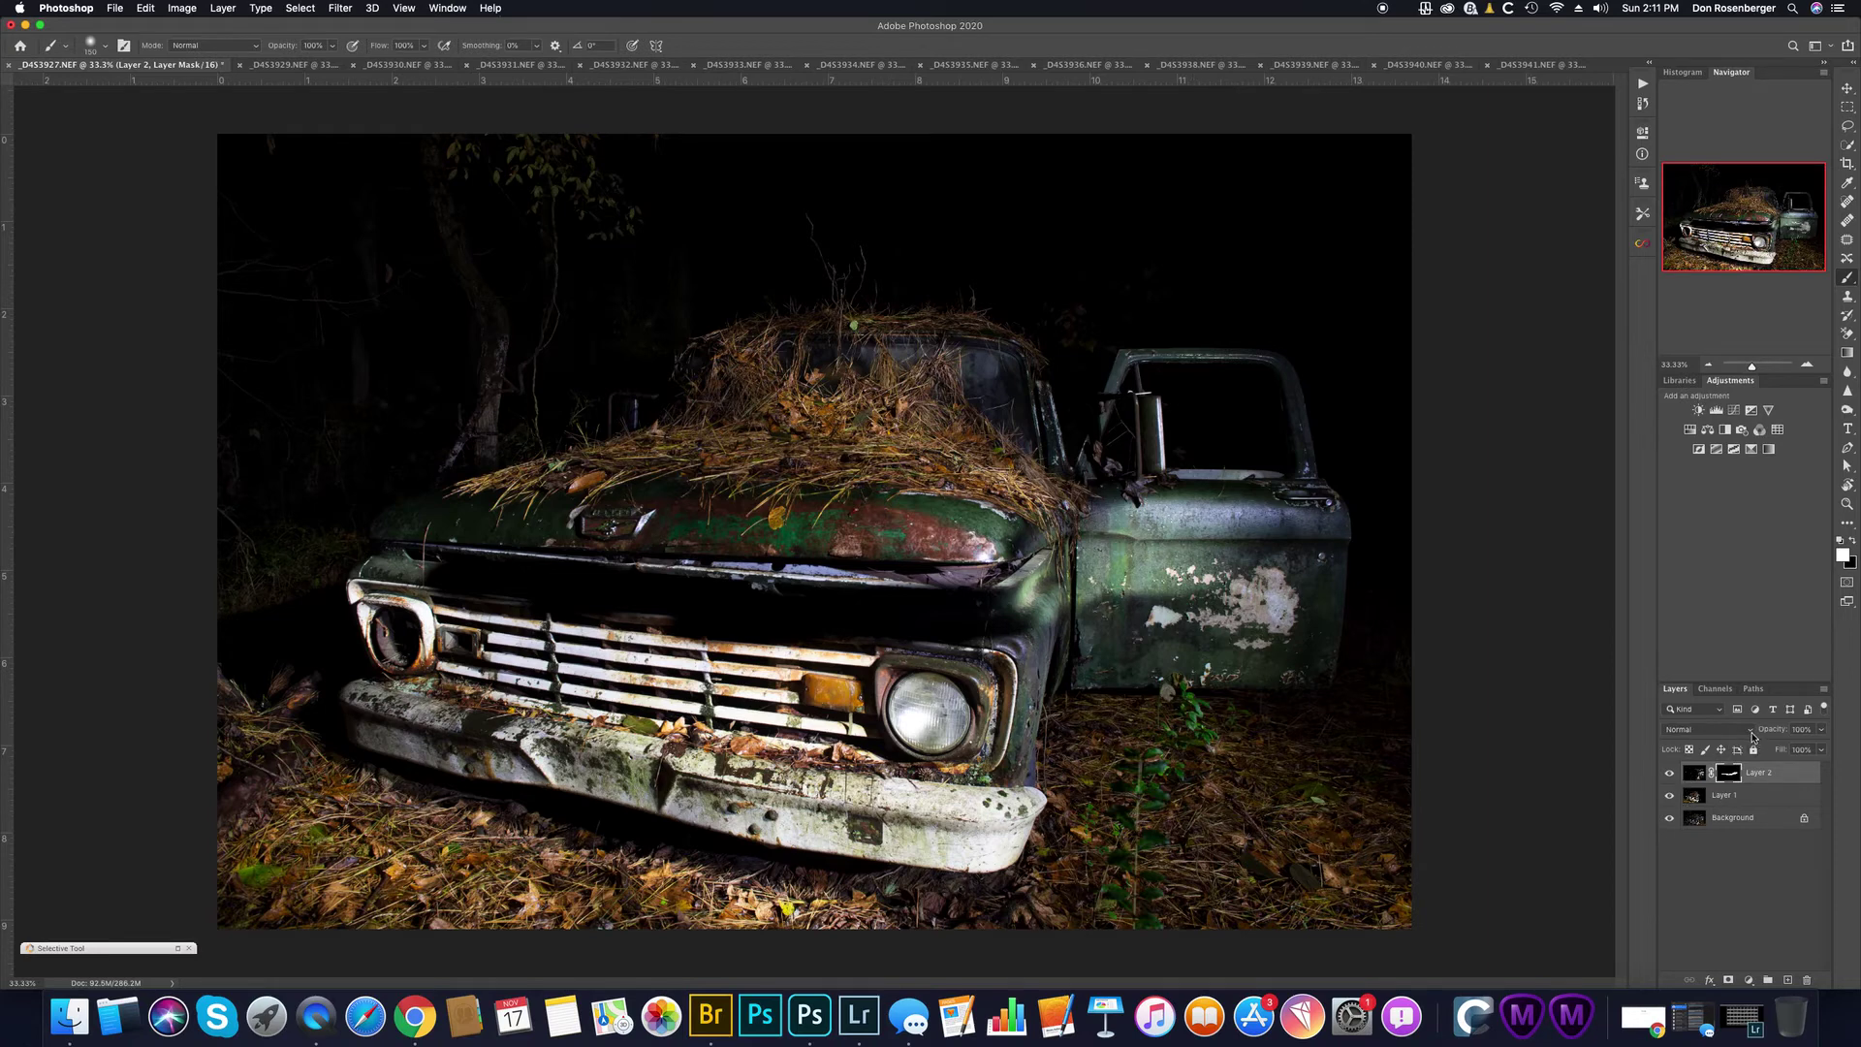
Step: Set the blending mode of Layer 2 to Lighten and compare the truck with the layer hidden and shown
click(1750, 730)
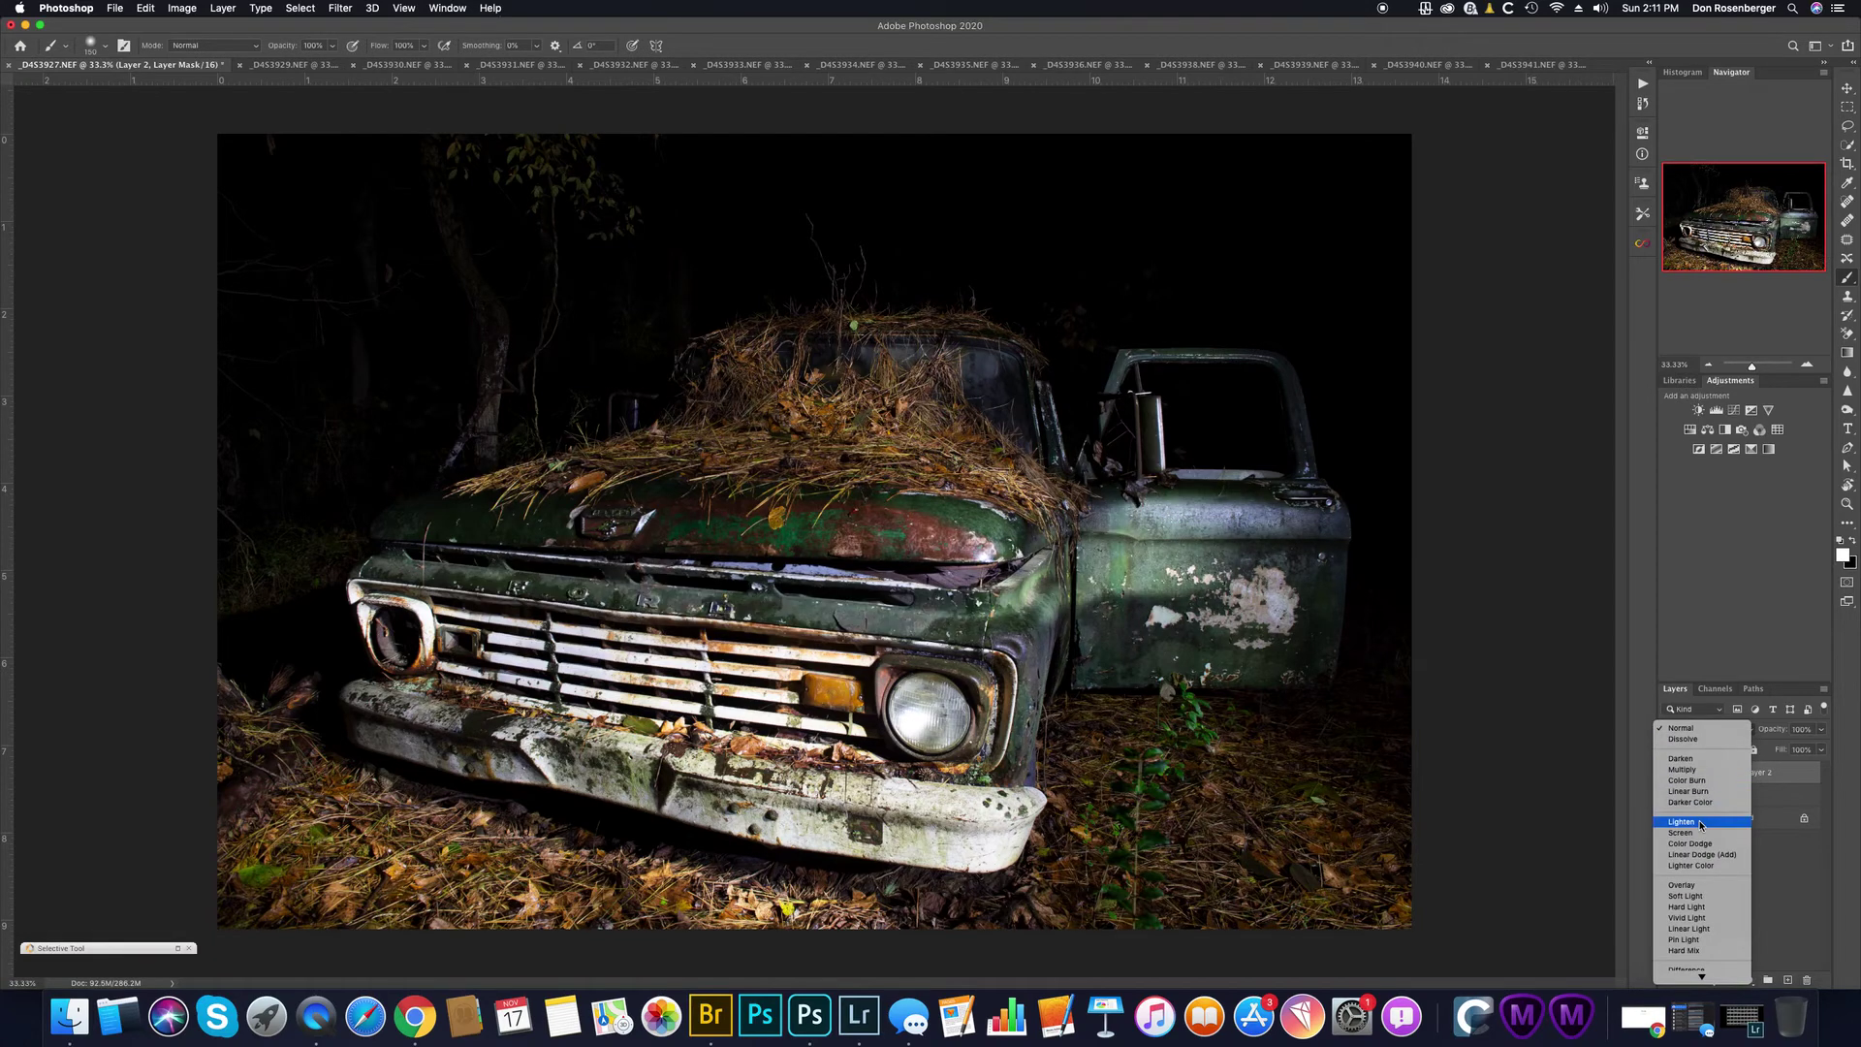
click(1700, 822)
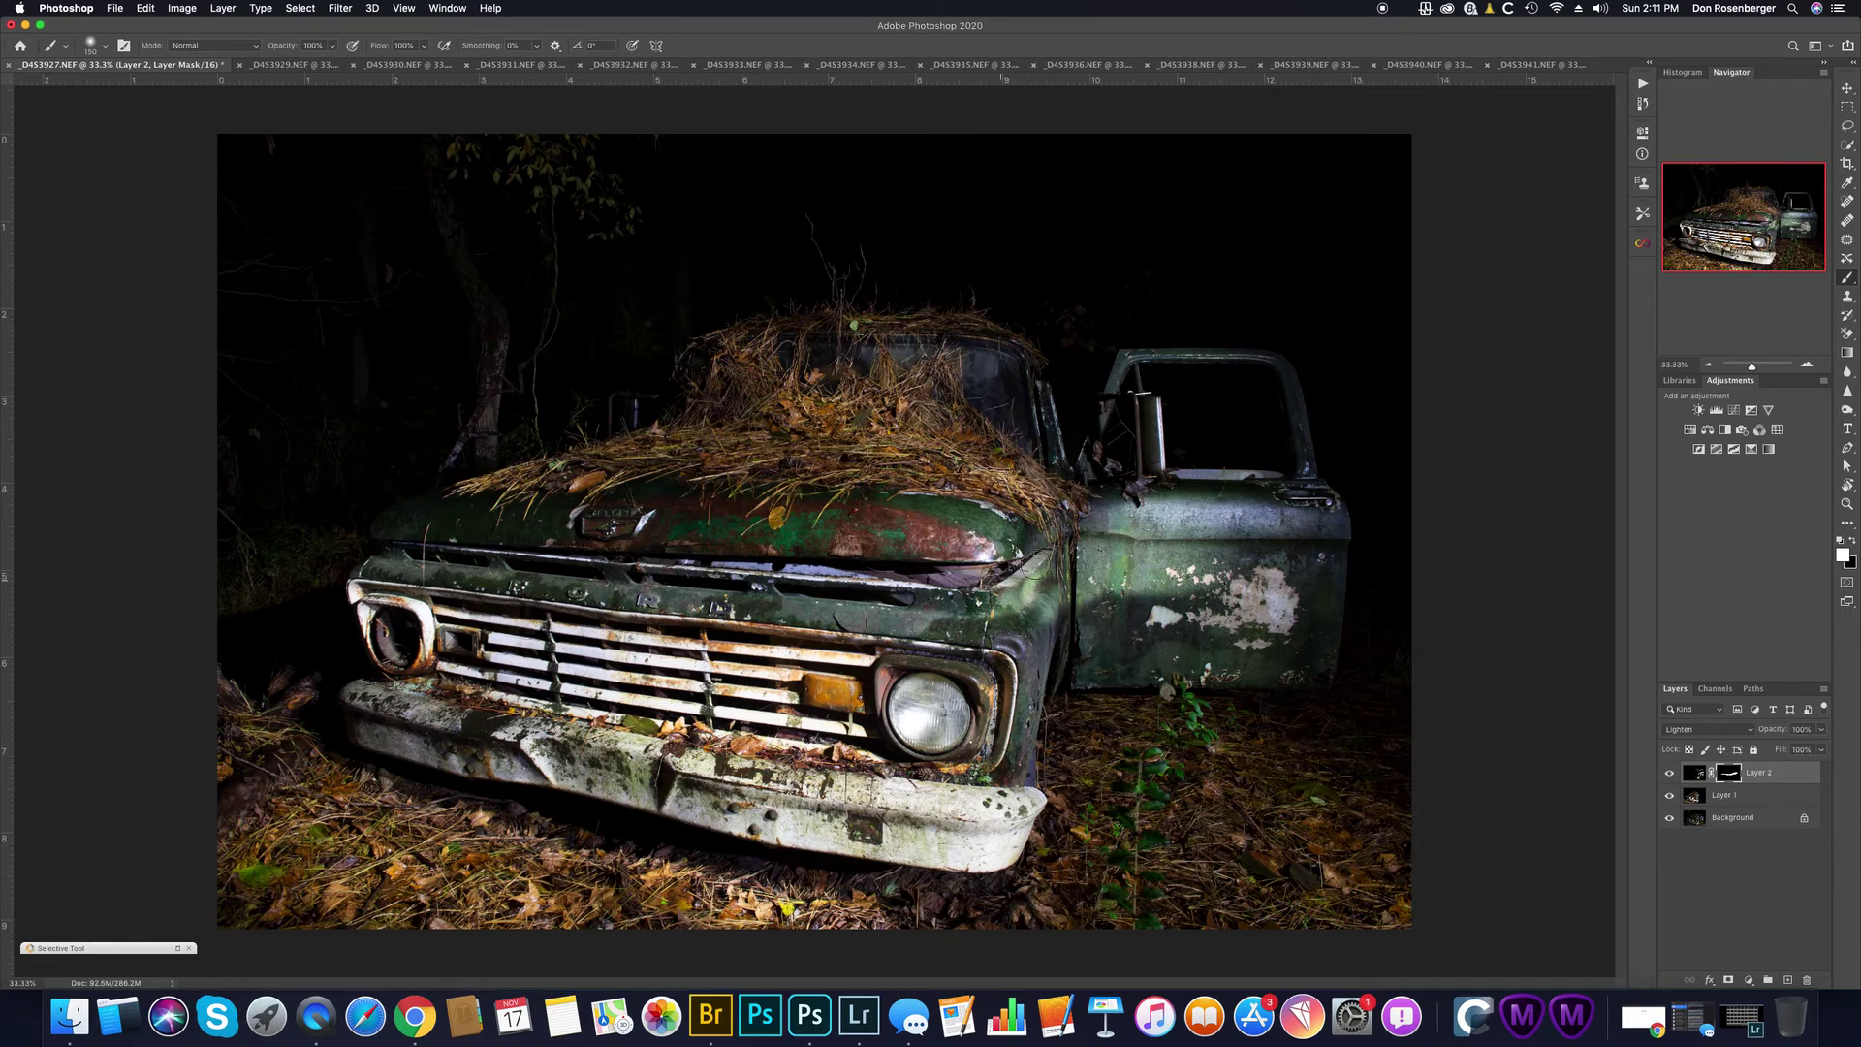
click(1669, 776)
click(1669, 776)
click(1669, 777)
click(1670, 777)
click(1670, 777)
click(1669, 777)
Step: Paint the Layer 2 mask white over the front fender, windshield edge and open door, and check against the _D4S3929.NEF source image
mouse_move(1024, 648)
mouse_down()
mouse_move(1019, 749)
mouse_move(1024, 672)
mouse_move(1037, 658)
mouse_move(1034, 685)
mouse_move(1038, 652)
mouse_move(1058, 679)
mouse_move(1064, 649)
mouse_move(1029, 740)
mouse_move(1032, 910)
mouse_move(1015, 882)
mouse_move(1052, 816)
mouse_move(1054, 896)
mouse_move(1053, 801)
mouse_move(1044, 922)
mouse_move(993, 928)
mouse_move(1036, 906)
mouse_move(881, 902)
mouse_move(932, 944)
mouse_move(1072, 905)
mouse_up()
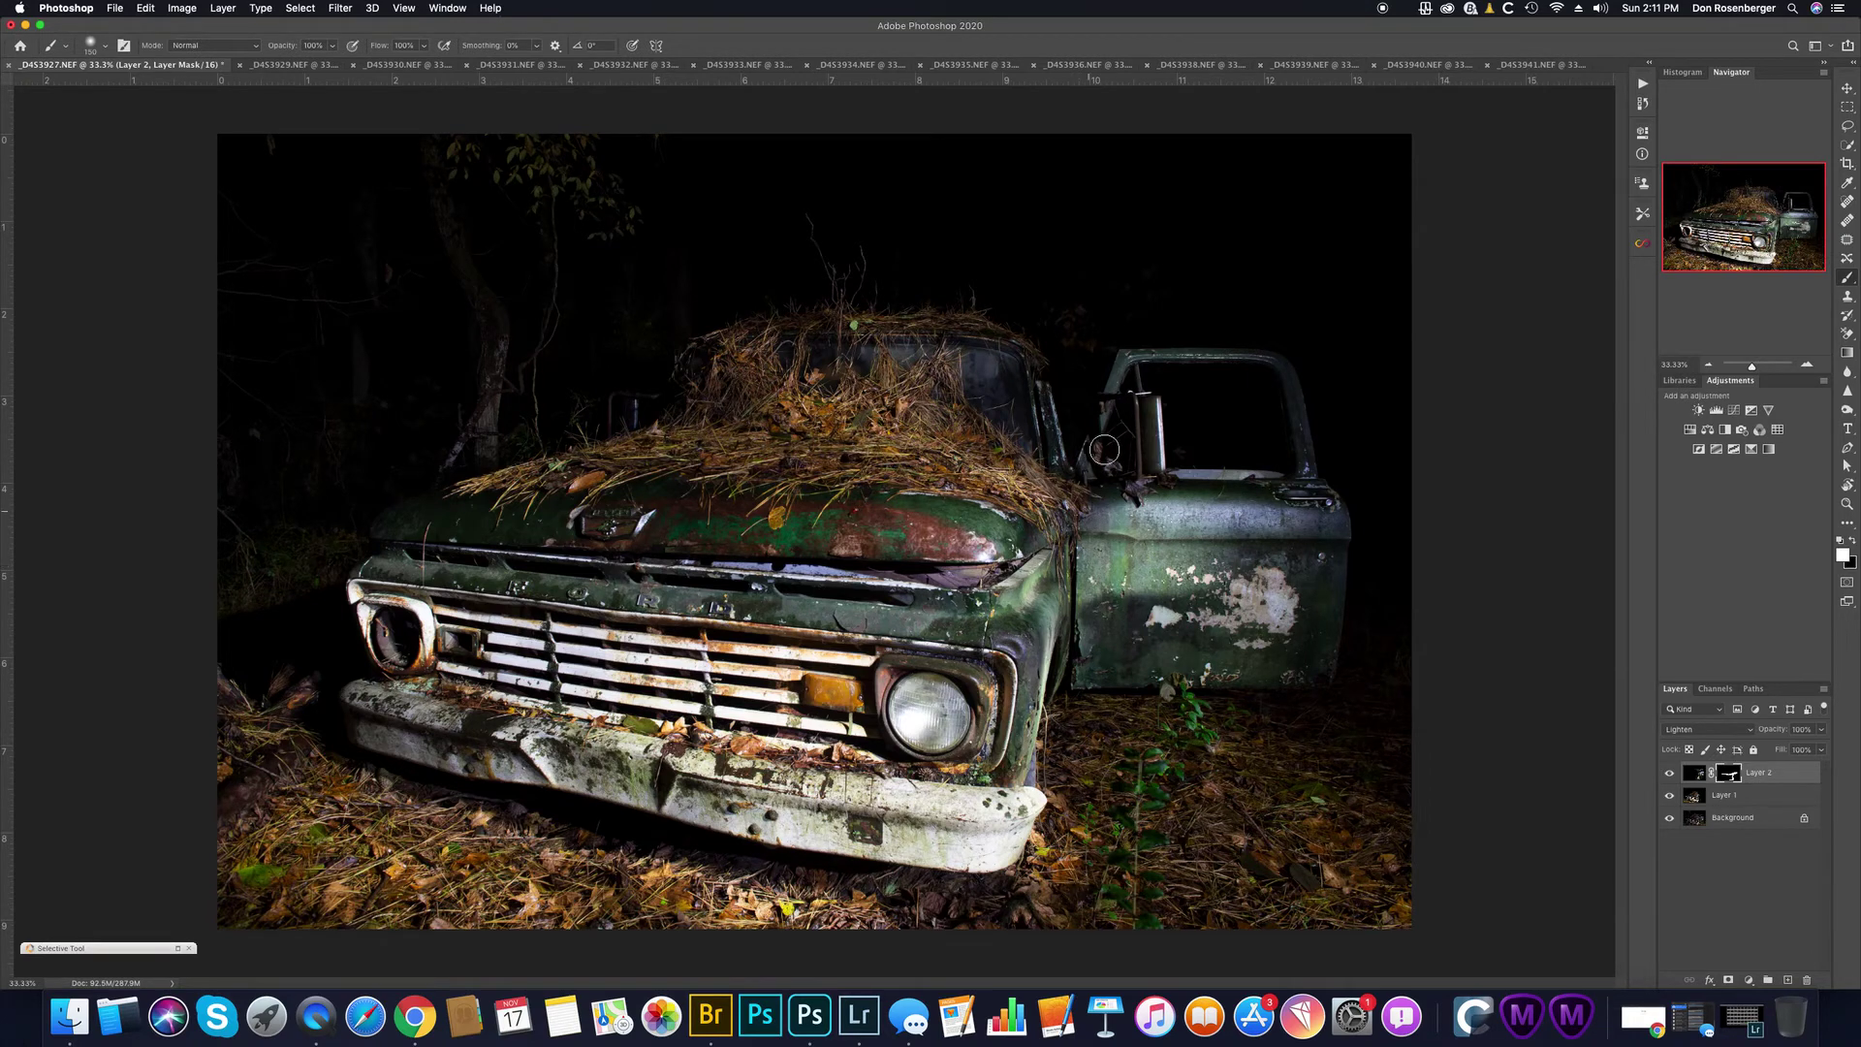
mouse_move(1084, 501)
mouse_down()
mouse_move(1144, 364)
mouse_move(1256, 345)
mouse_move(1309, 368)
mouse_move(1324, 446)
mouse_move(1272, 513)
mouse_move(1176, 504)
mouse_move(1154, 431)
mouse_move(1162, 475)
mouse_move(1063, 441)
mouse_move(1071, 483)
mouse_move(1018, 349)
mouse_move(1054, 420)
mouse_move(1266, 521)
mouse_move(1179, 493)
mouse_move(1278, 550)
mouse_move(1182, 620)
mouse_move(1192, 642)
mouse_move(1086, 677)
mouse_move(1332, 668)
mouse_move(1299, 570)
mouse_move(1341, 589)
mouse_move(1307, 673)
mouse_move(1318, 641)
mouse_move(1280, 670)
mouse_move(1212, 647)
mouse_move(1336, 495)
mouse_move(1246, 515)
mouse_up()
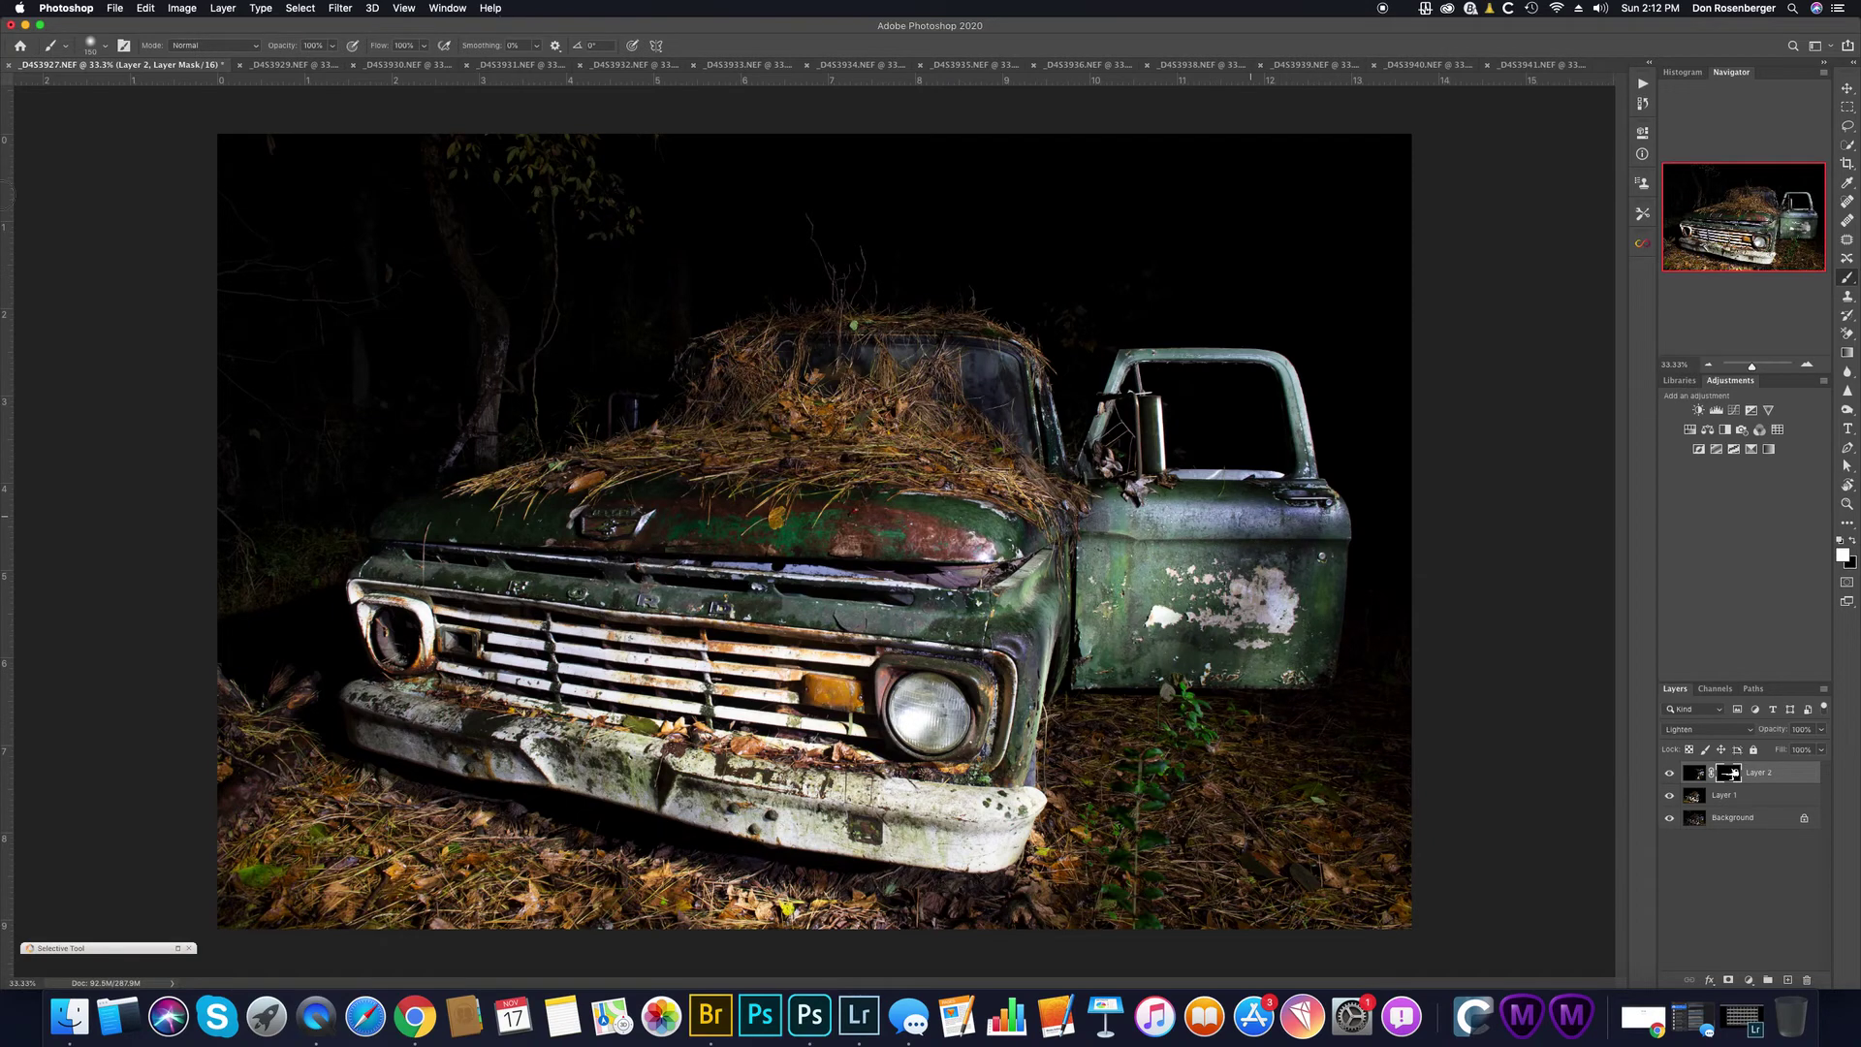
click(280, 65)
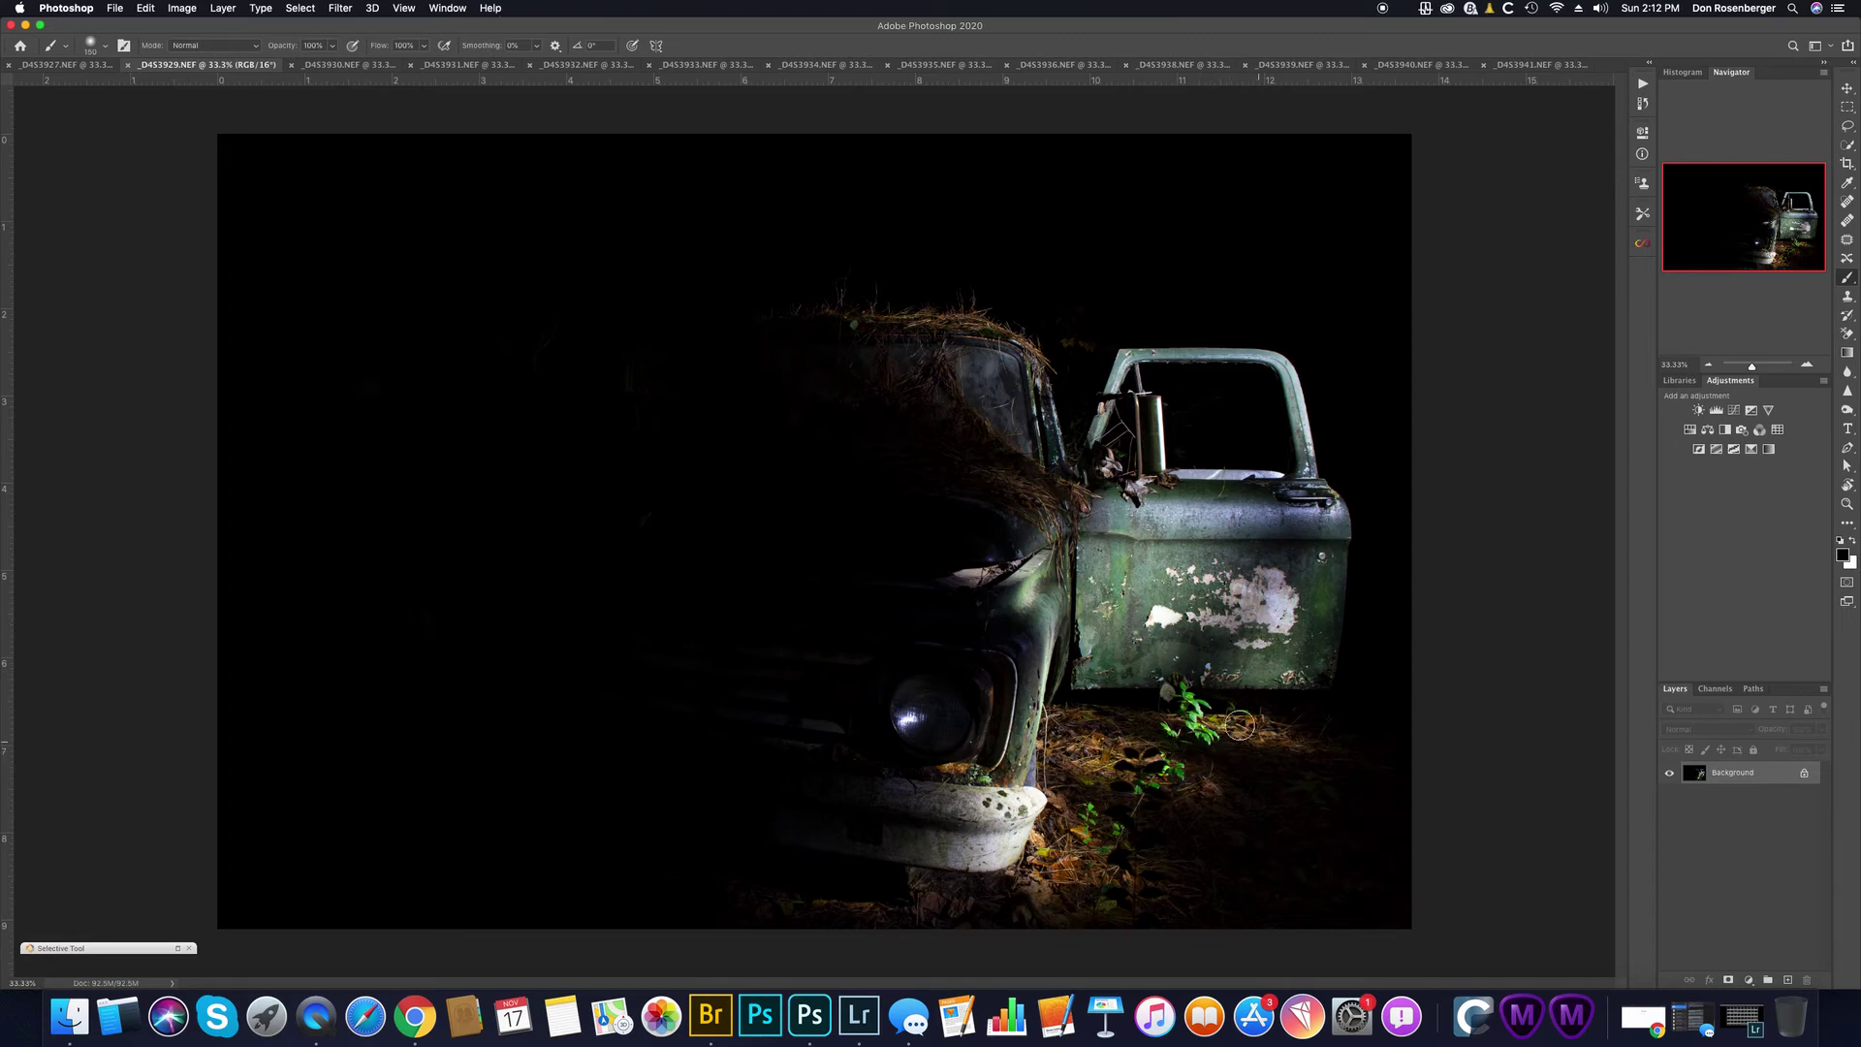
click(58, 65)
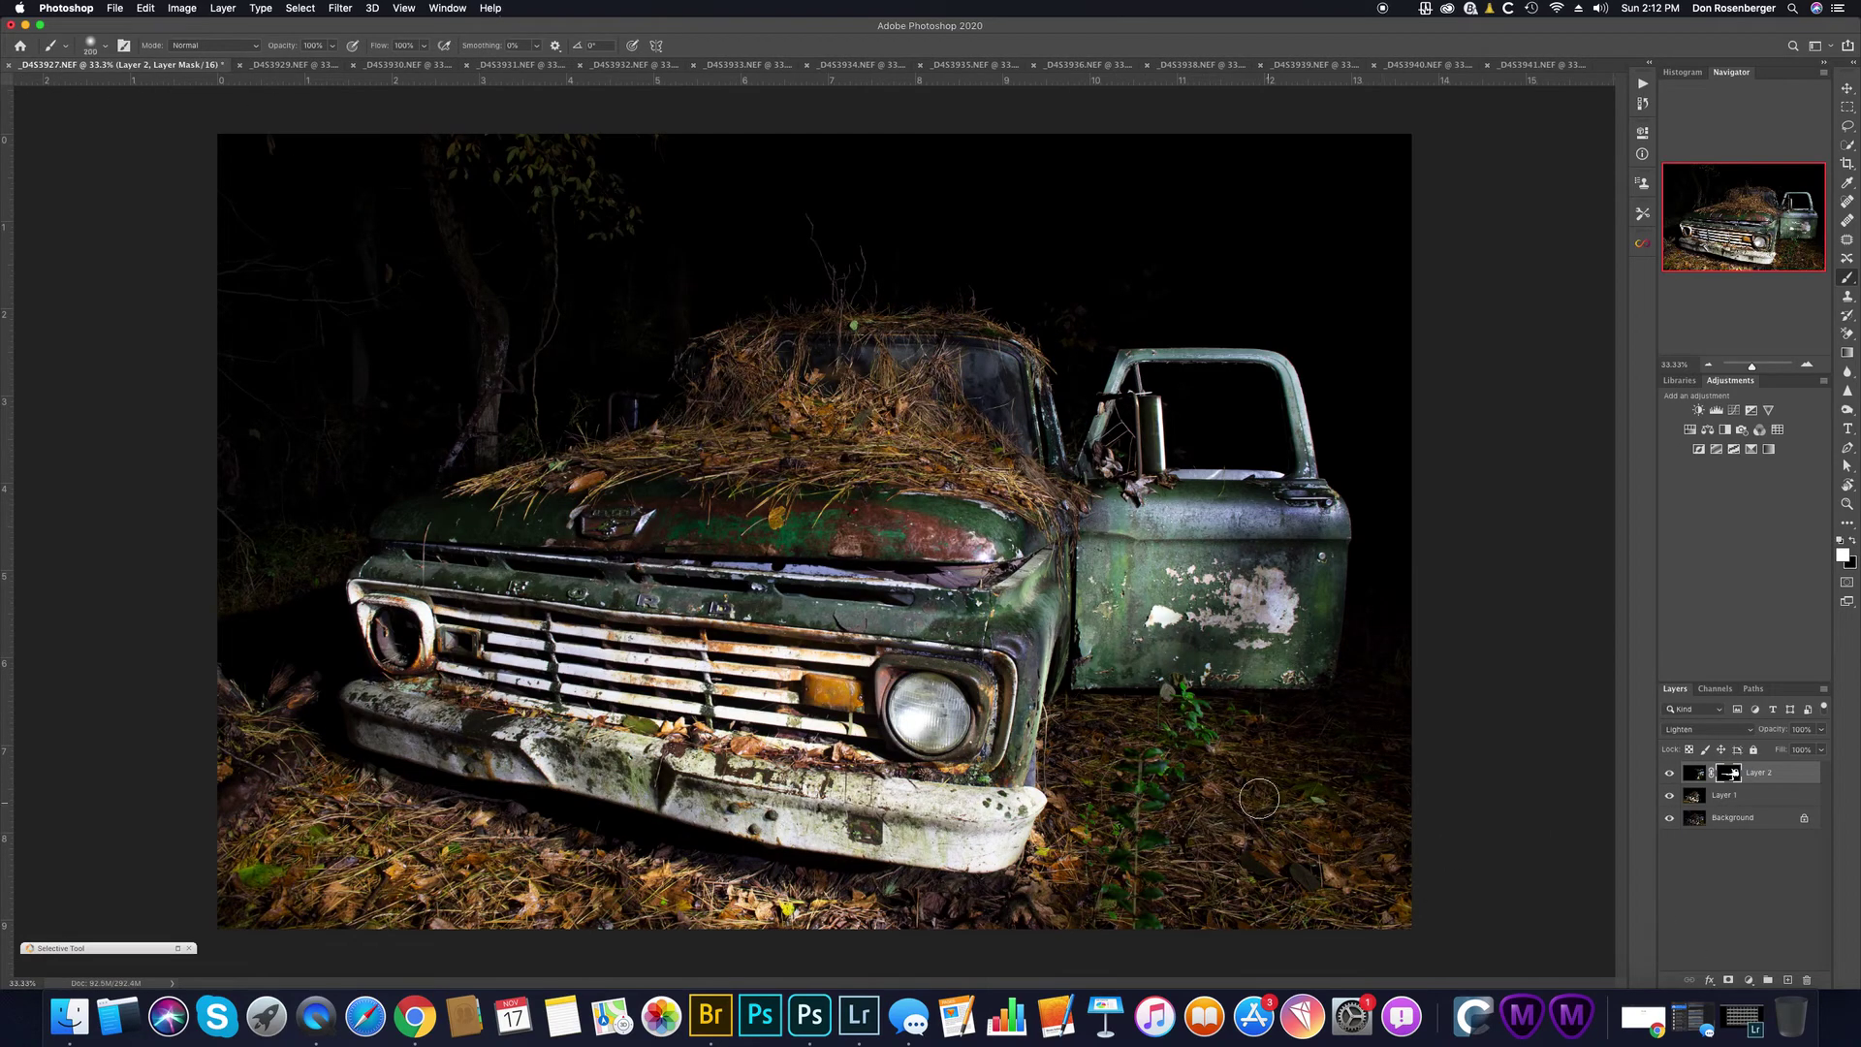
Step: Enlarge the brush and paint the Layer 2 mask white over the leaves and plant on the ground below the open door
key(bracketright)
key(bracketright)
key(bracketright)
key(bracketright)
key(bracketright)
key(bracketright)
key(bracketright)
key(bracketright)
key(bracketright)
mouse_move(1130, 753)
mouse_down()
mouse_move(1192, 831)
mouse_move(1099, 853)
mouse_up()
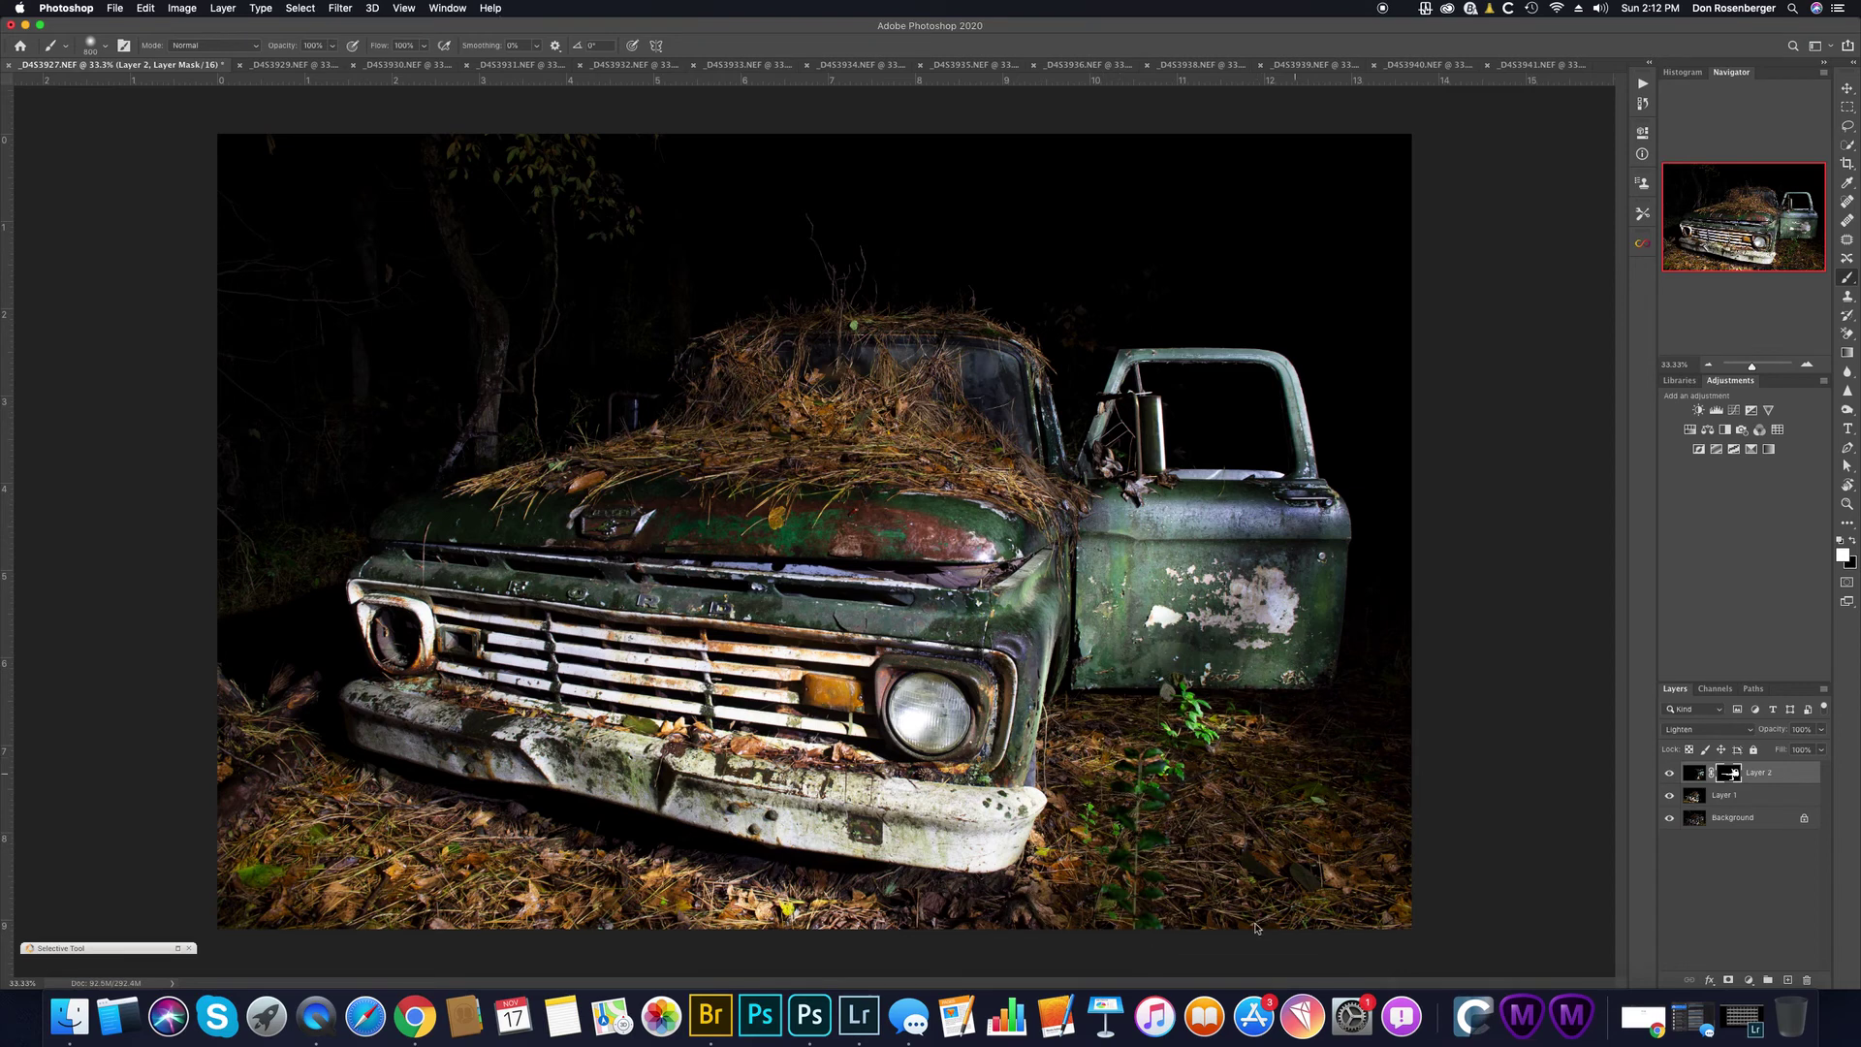
Step: Display the Layer 2 mask as a red overlay and paint black over the hood, the strip above the grille and the ground below the bumper
alt+shift+click(1730, 777)
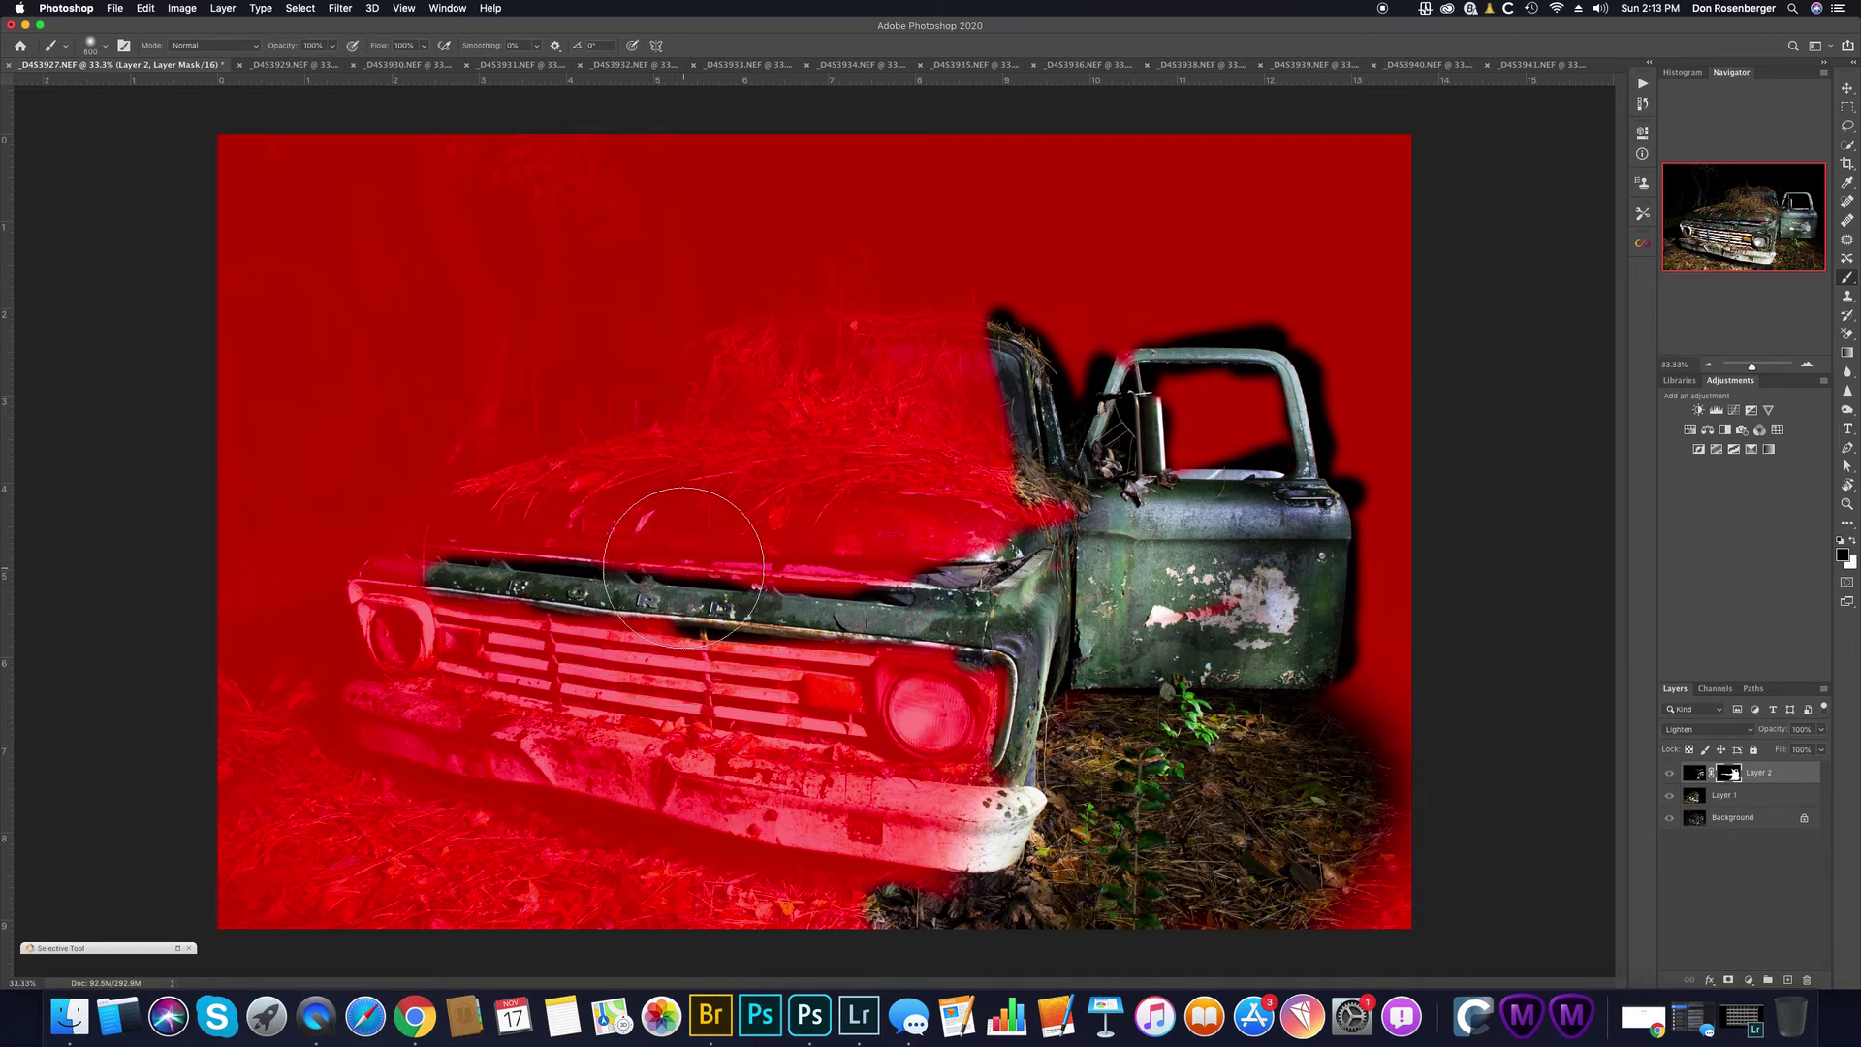
key(x)
mouse_move(665, 543)
mouse_down()
mouse_move(527, 592)
mouse_move(489, 573)
mouse_move(541, 578)
mouse_move(458, 580)
mouse_up()
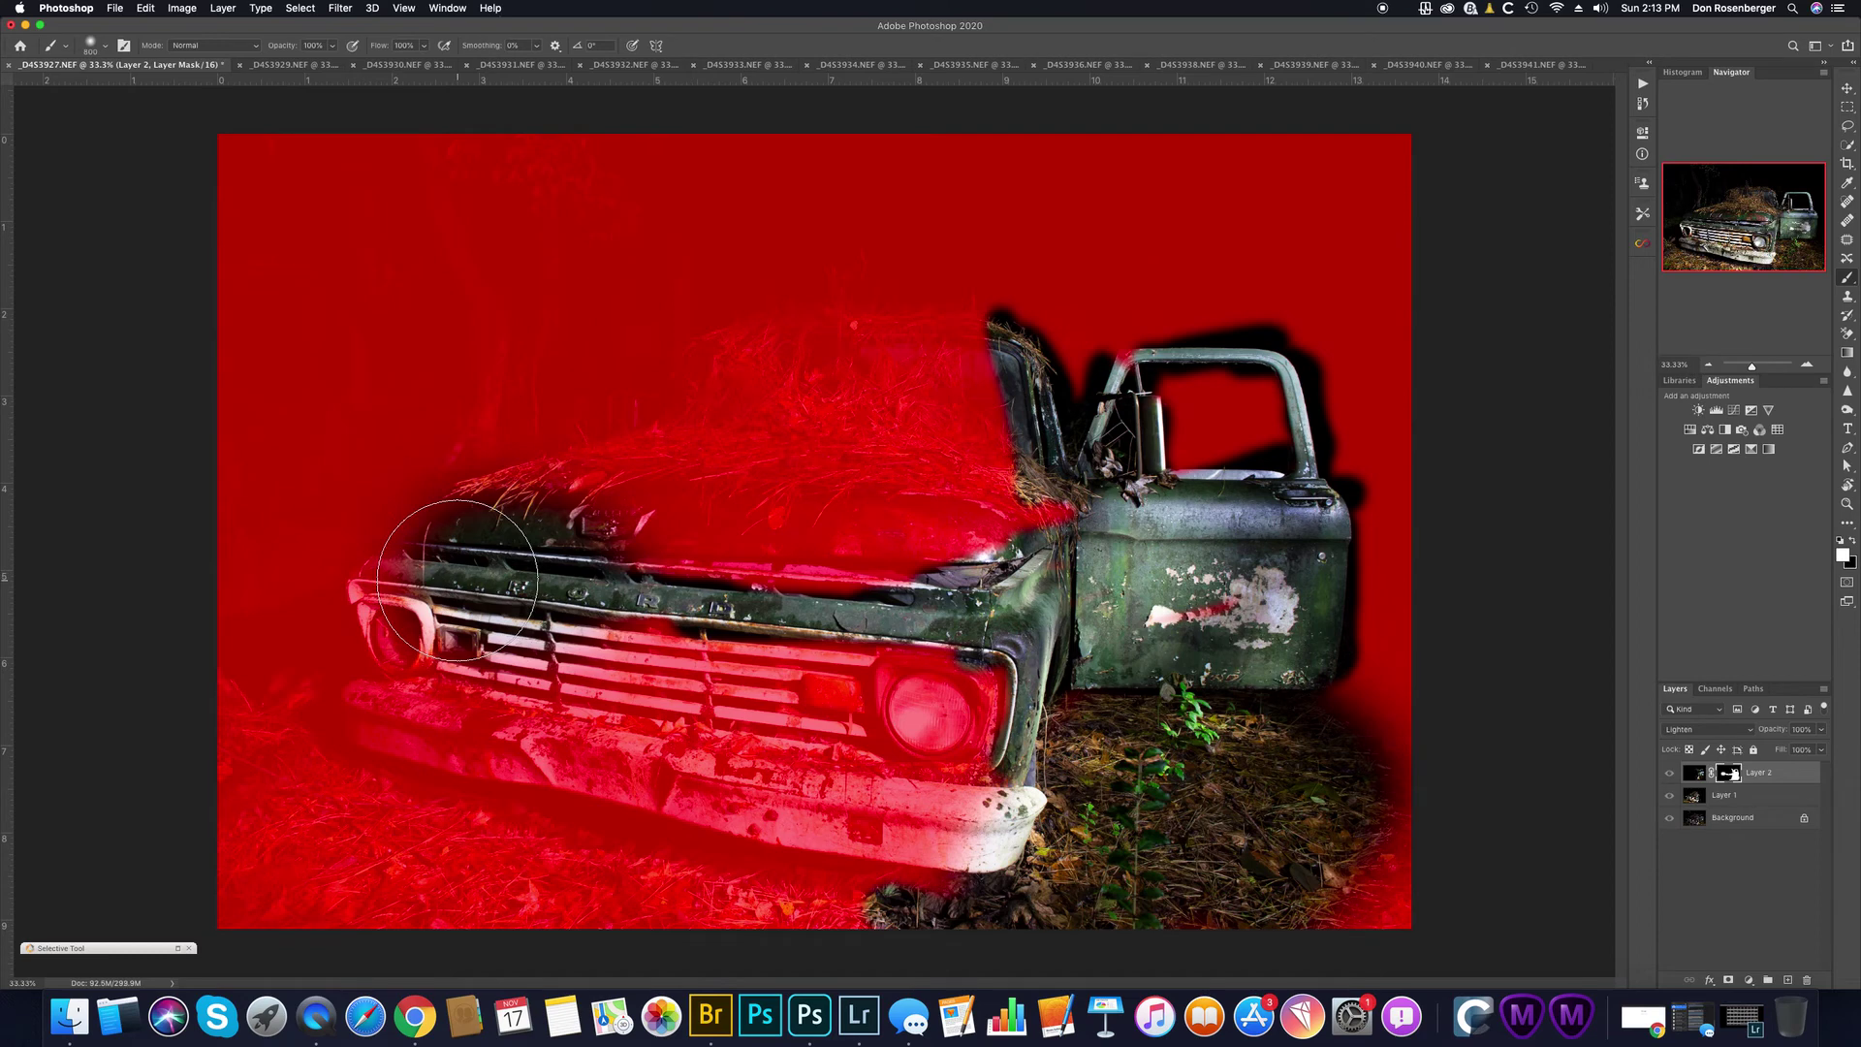
key(x)
mouse_move(457, 580)
mouse_down()
mouse_move(725, 571)
mouse_move(694, 602)
mouse_move(732, 636)
mouse_move(804, 600)
mouse_move(792, 634)
mouse_move(817, 598)
mouse_up()
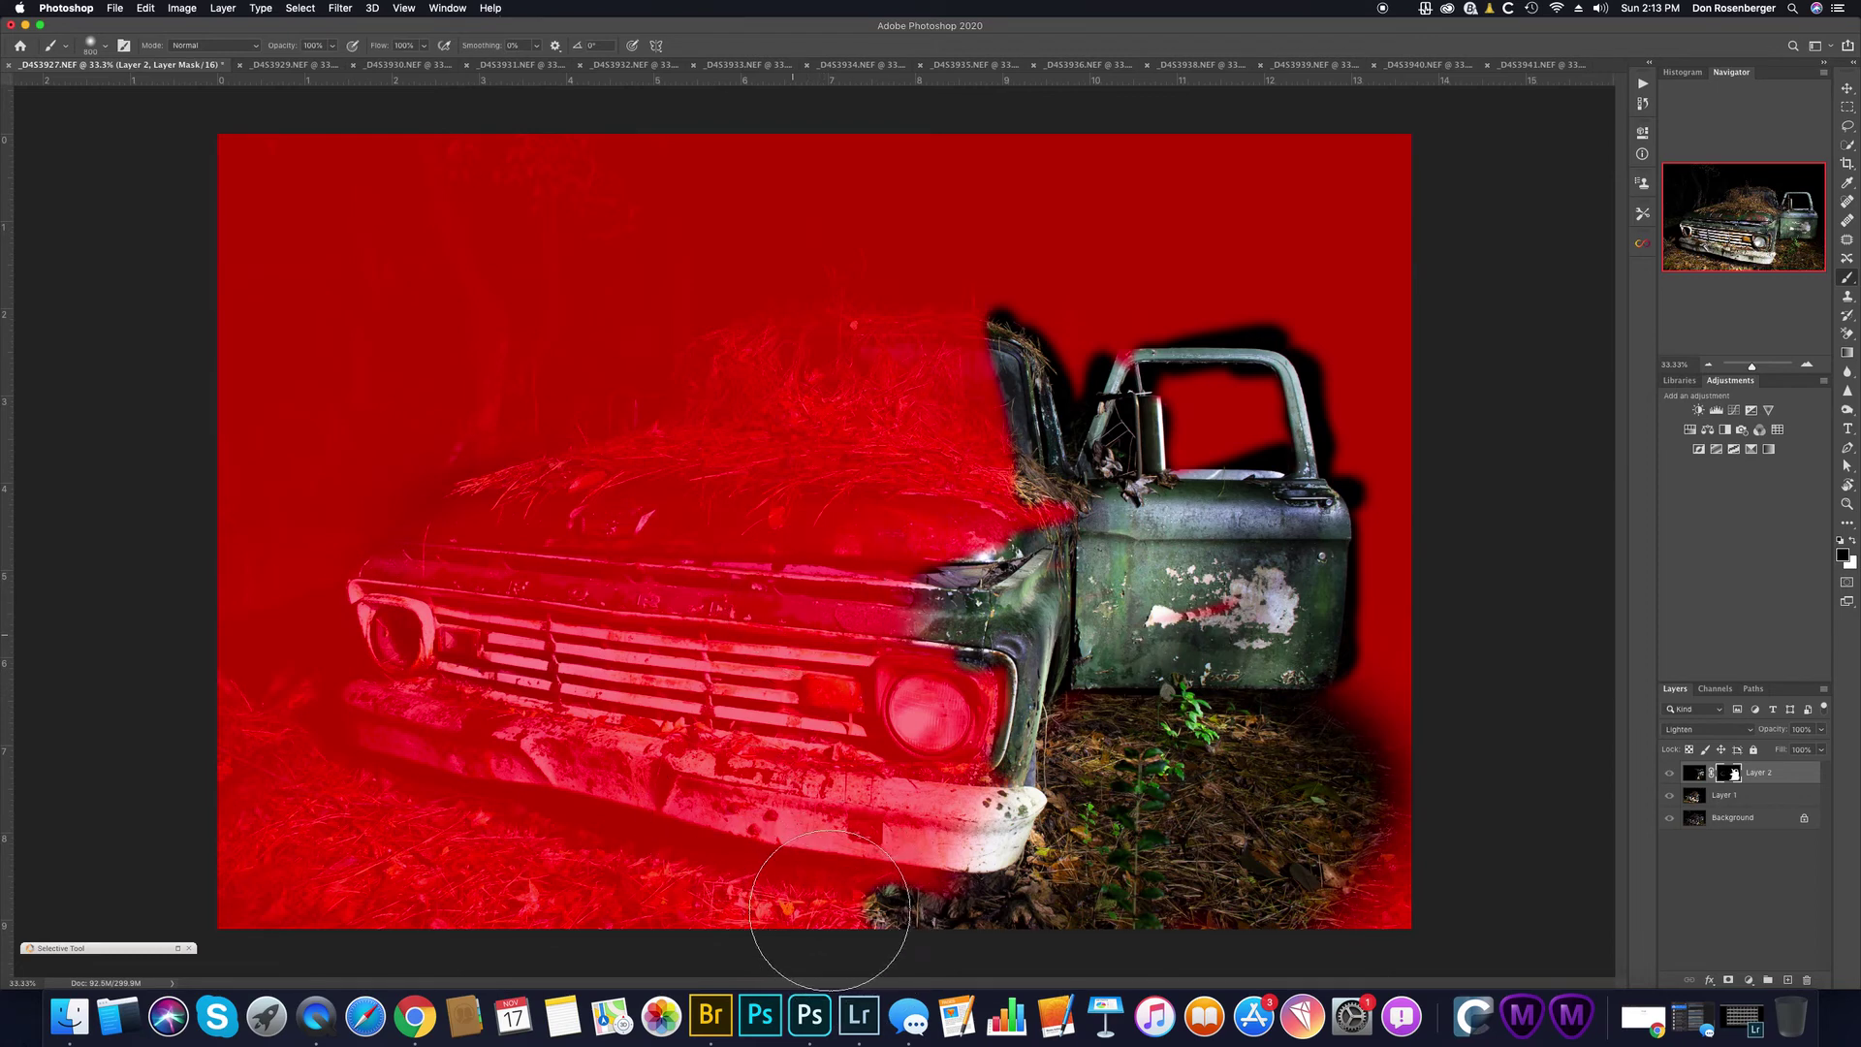
click(830, 911)
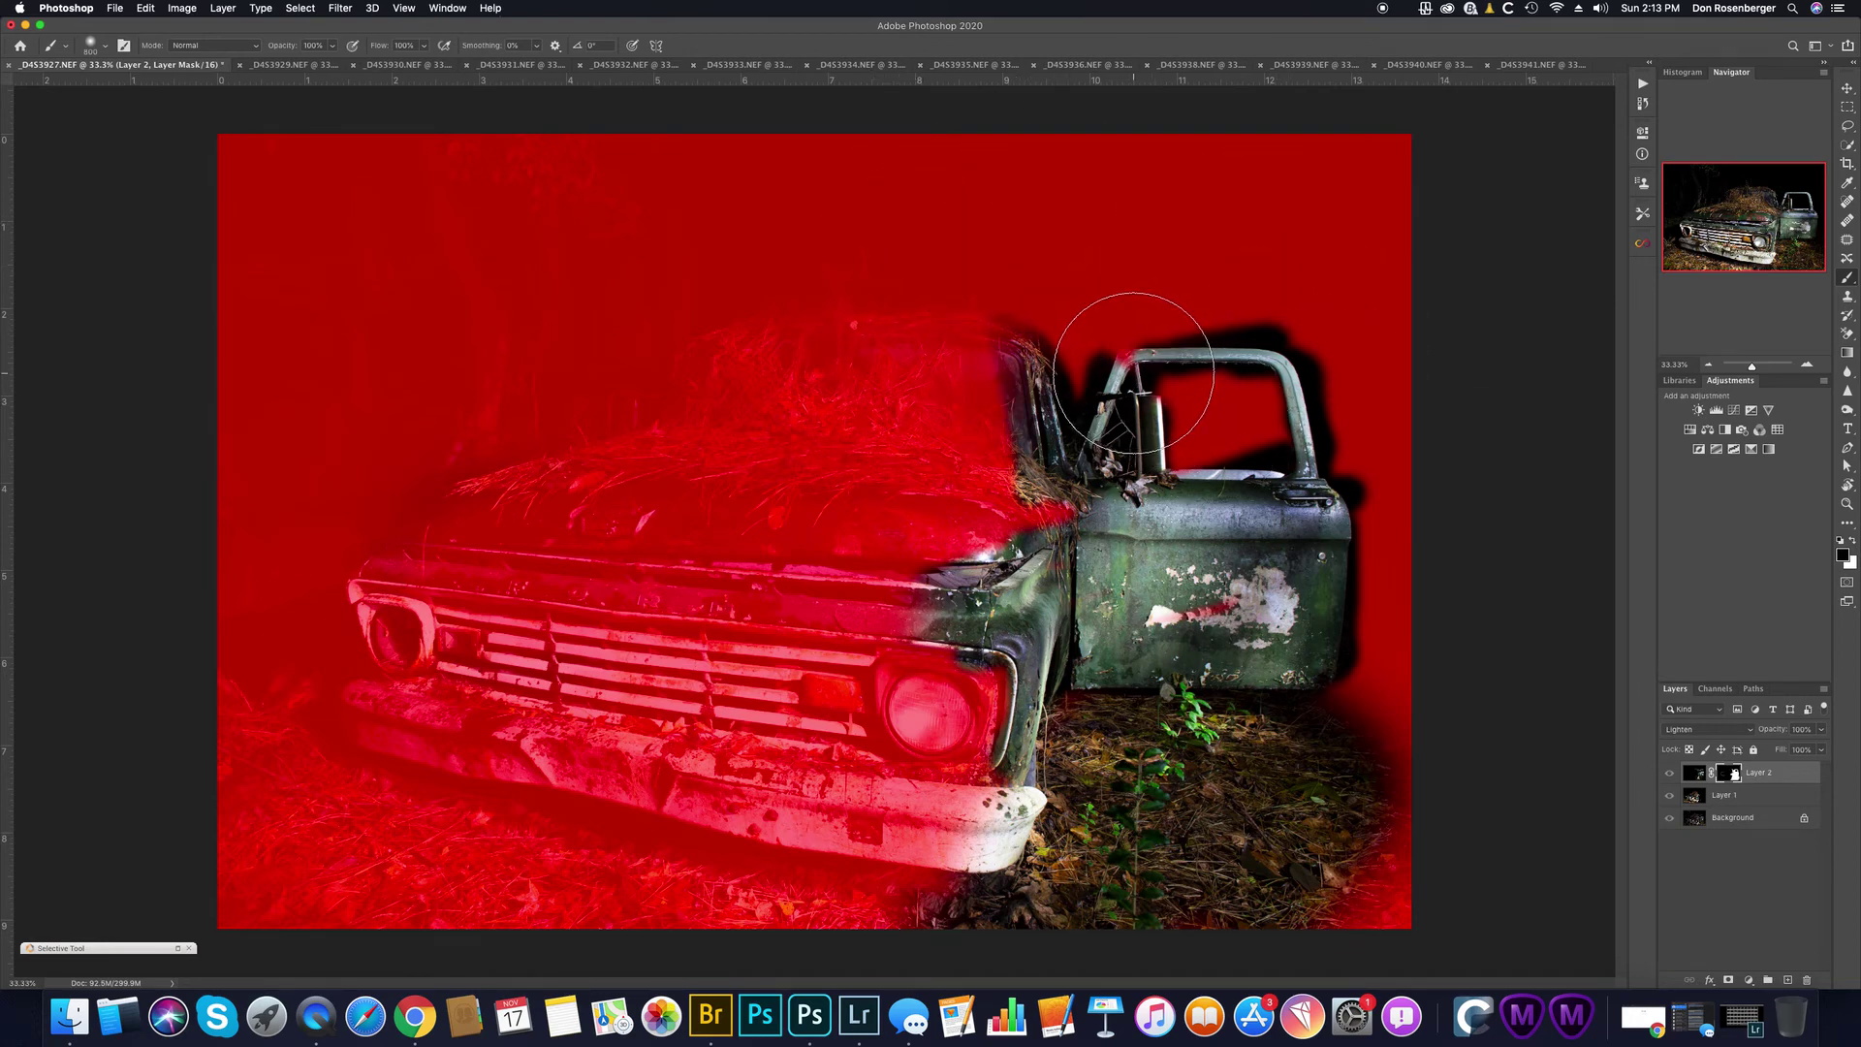
Step: With a smaller brush, paint white over the missed spots on the door and the ground beside it, and hide the mask overlay
key(bracketleft)
key(bracketleft)
key(bracketleft)
key(bracketleft)
key(bracketleft)
key(bracketleft)
key(bracketleft)
key(bracketleft)
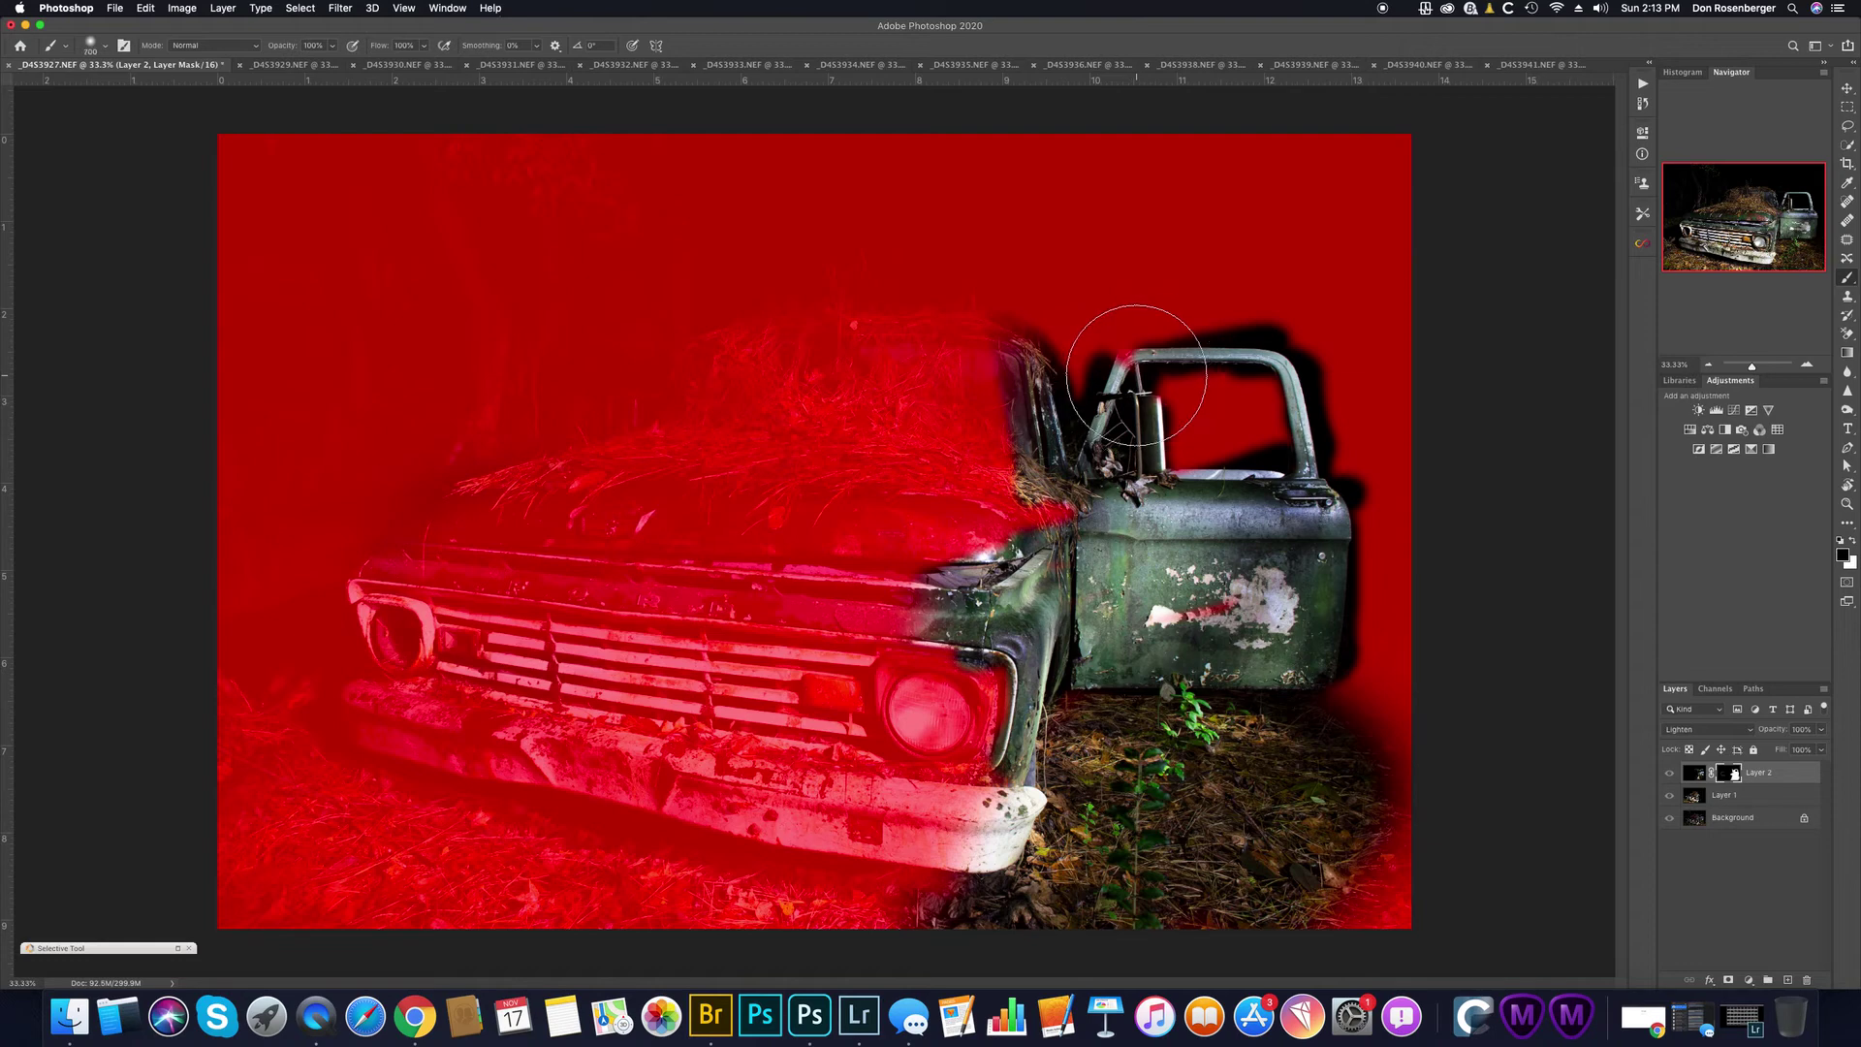
key(bracketleft)
key(x)
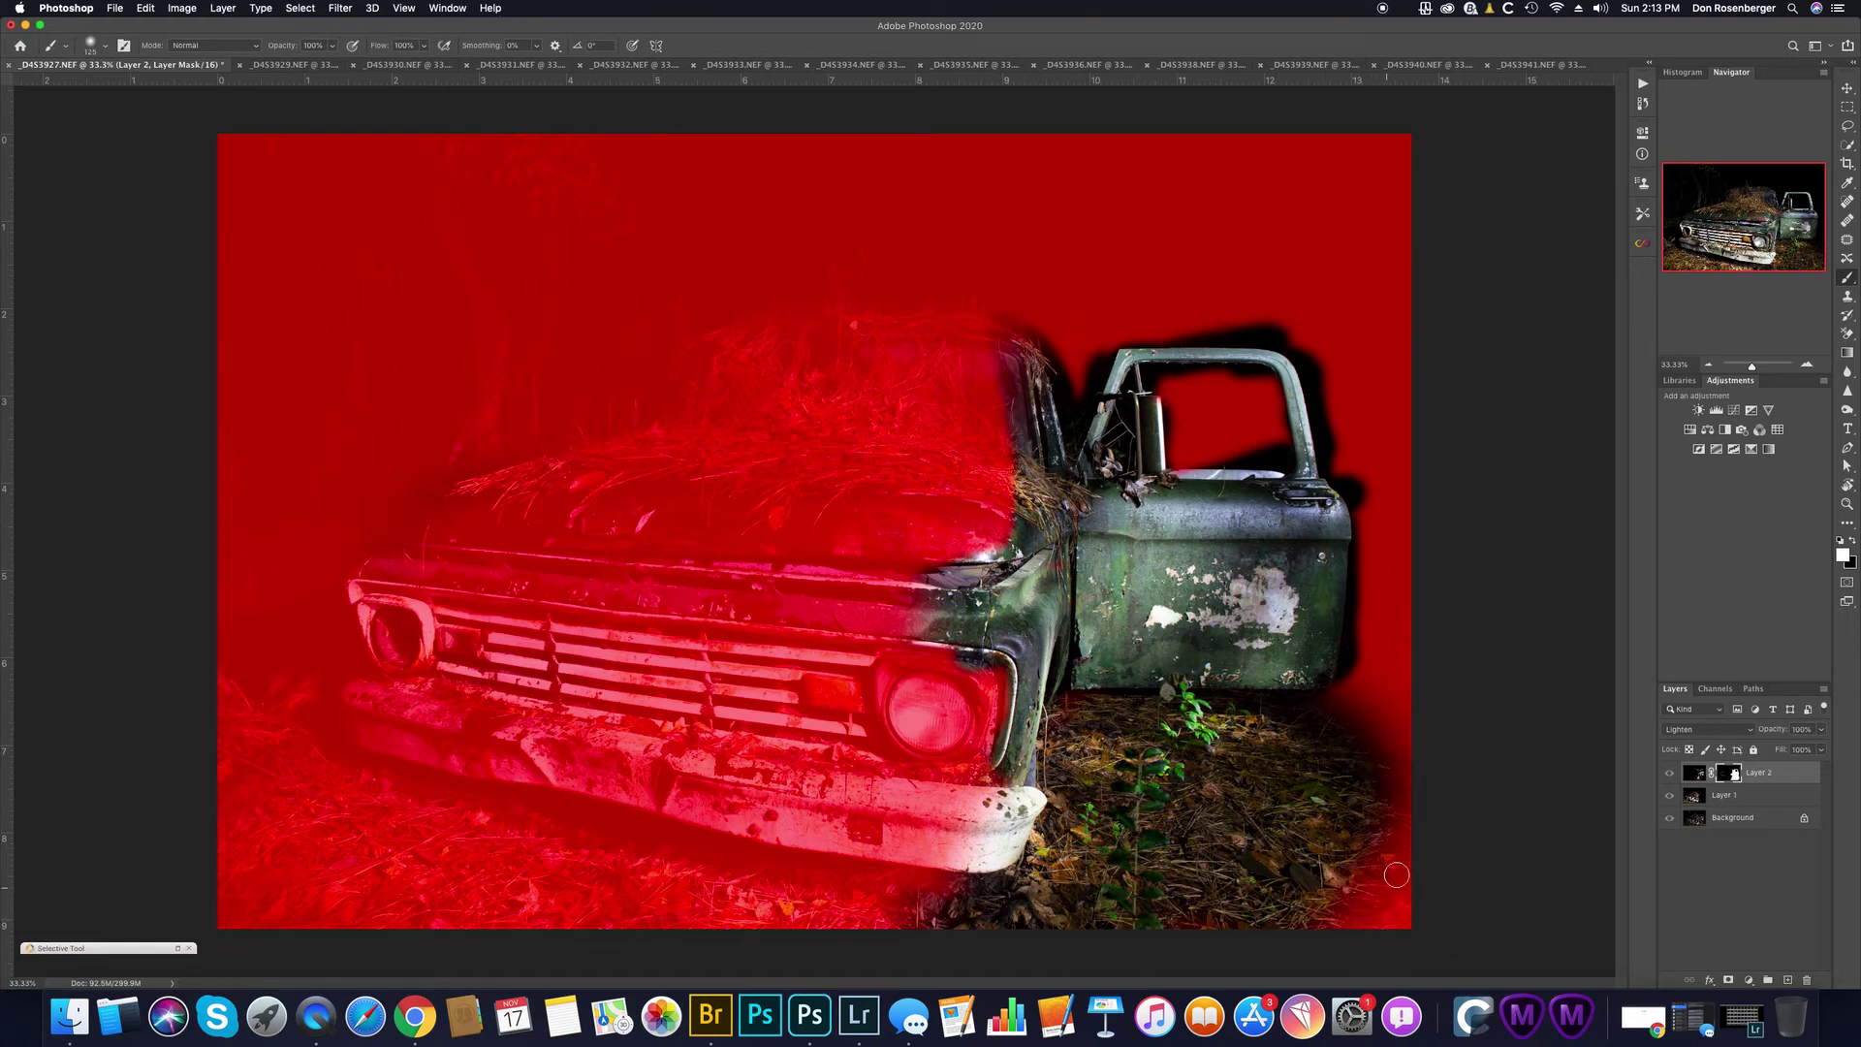
mouse_move(1398, 863)
mouse_down()
mouse_move(1413, 918)
mouse_move(1419, 898)
mouse_move(1345, 926)
mouse_move(1319, 960)
mouse_move(1342, 881)
mouse_move(1425, 829)
mouse_move(1415, 806)
mouse_move(1393, 831)
mouse_move(1376, 714)
mouse_move(1339, 666)
mouse_move(1370, 602)
mouse_move(1369, 520)
mouse_move(1391, 766)
mouse_up()
key(x)
key(x)
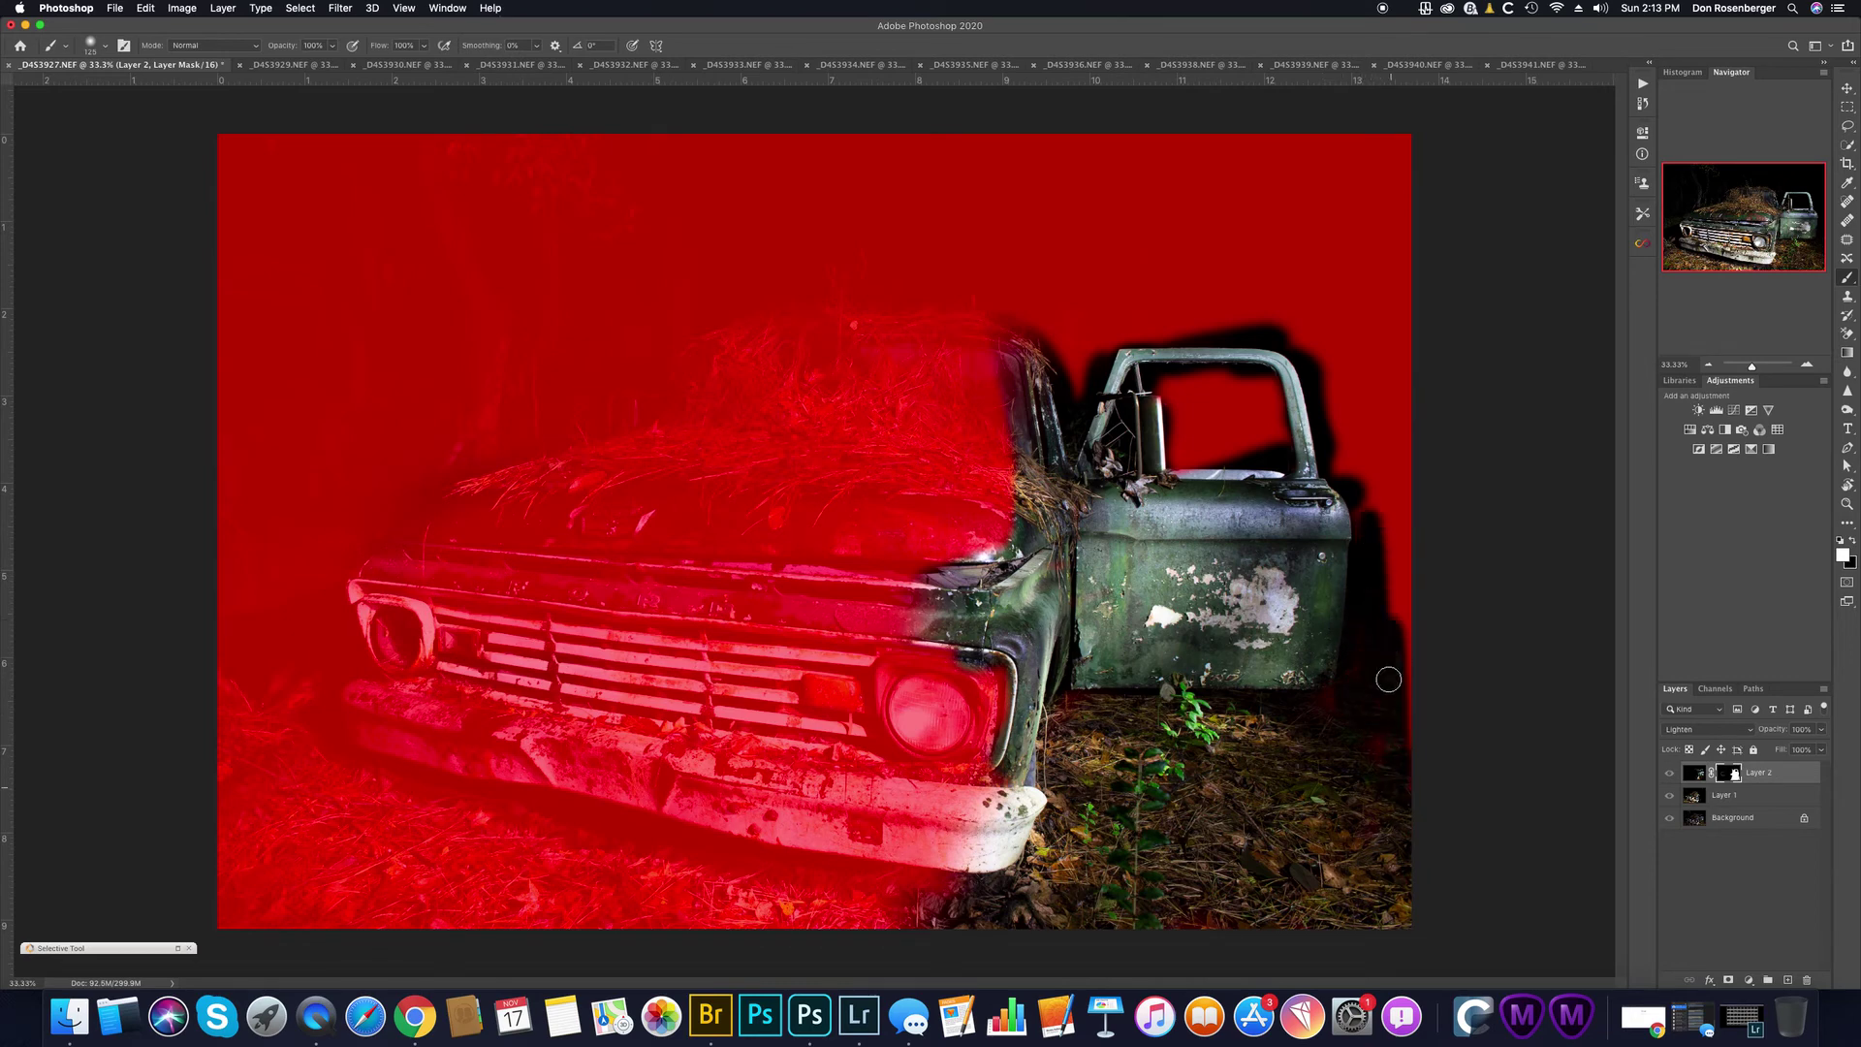
mouse_move(1401, 700)
mouse_down()
mouse_move(1401, 637)
mouse_move(1338, 698)
mouse_up()
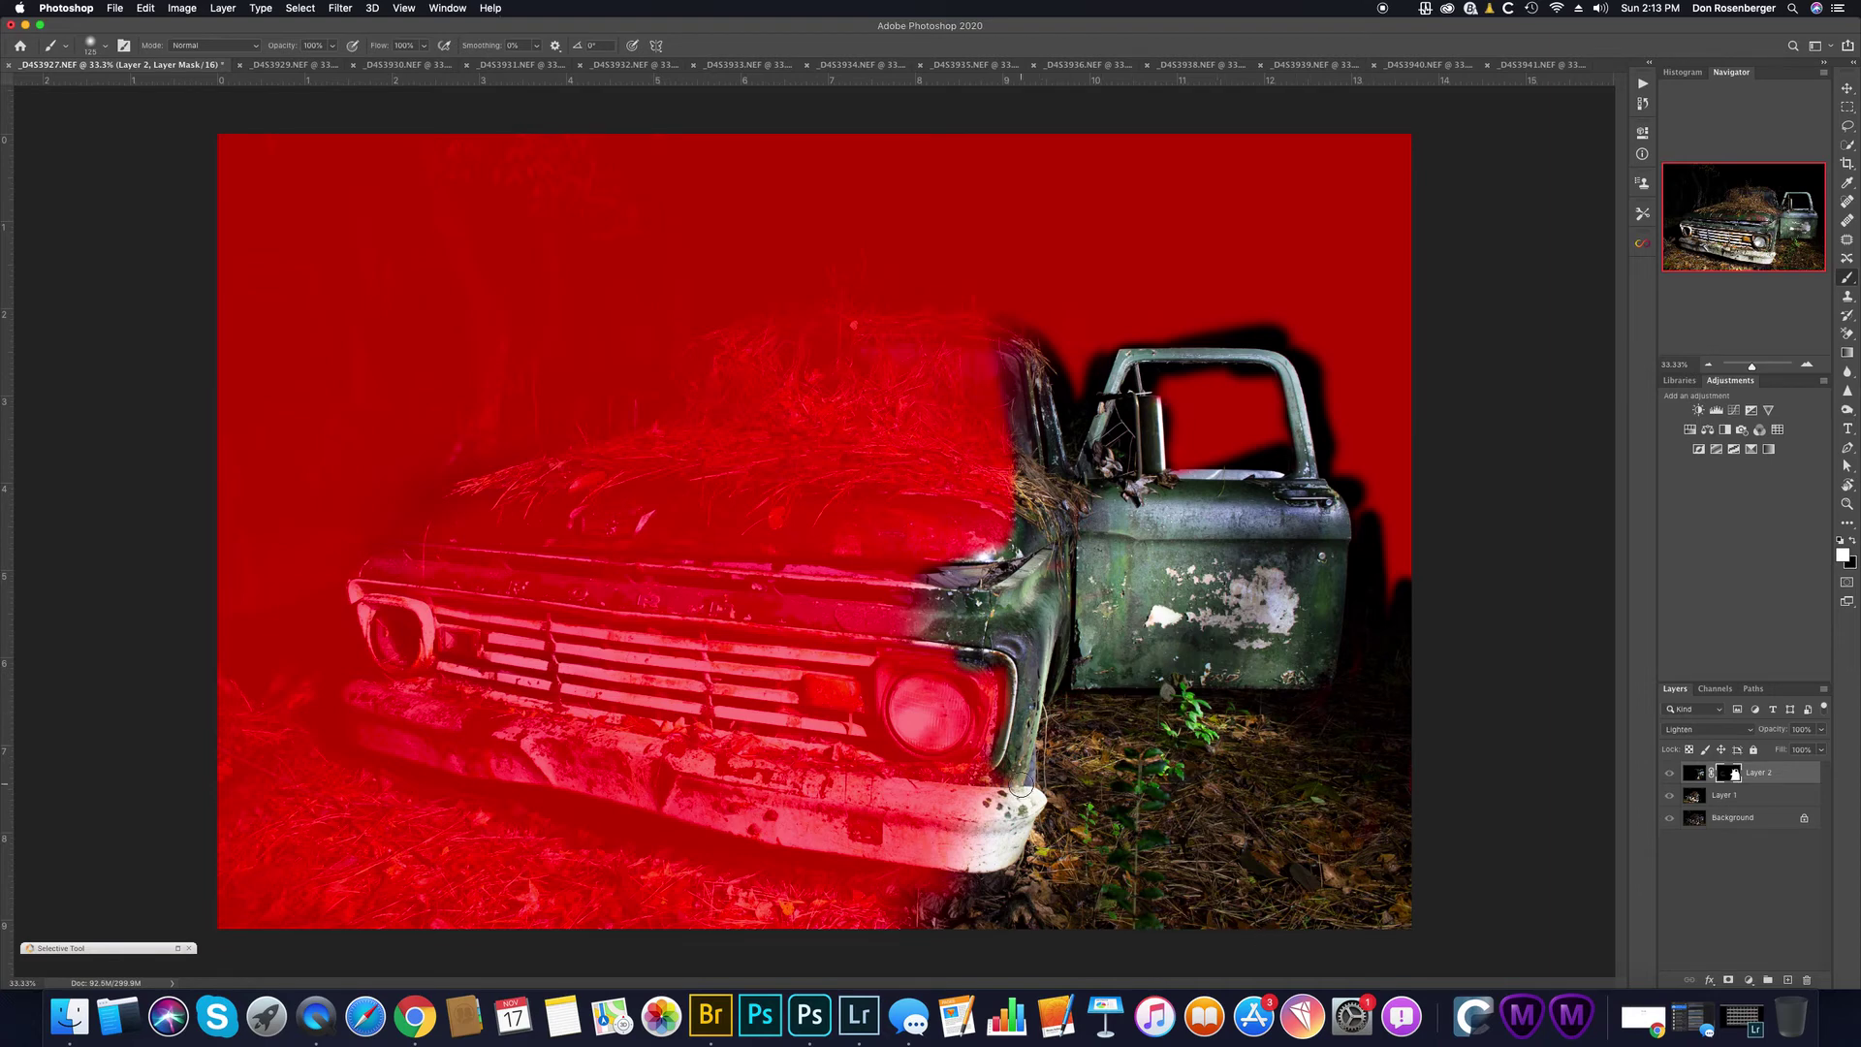
key(backslash)
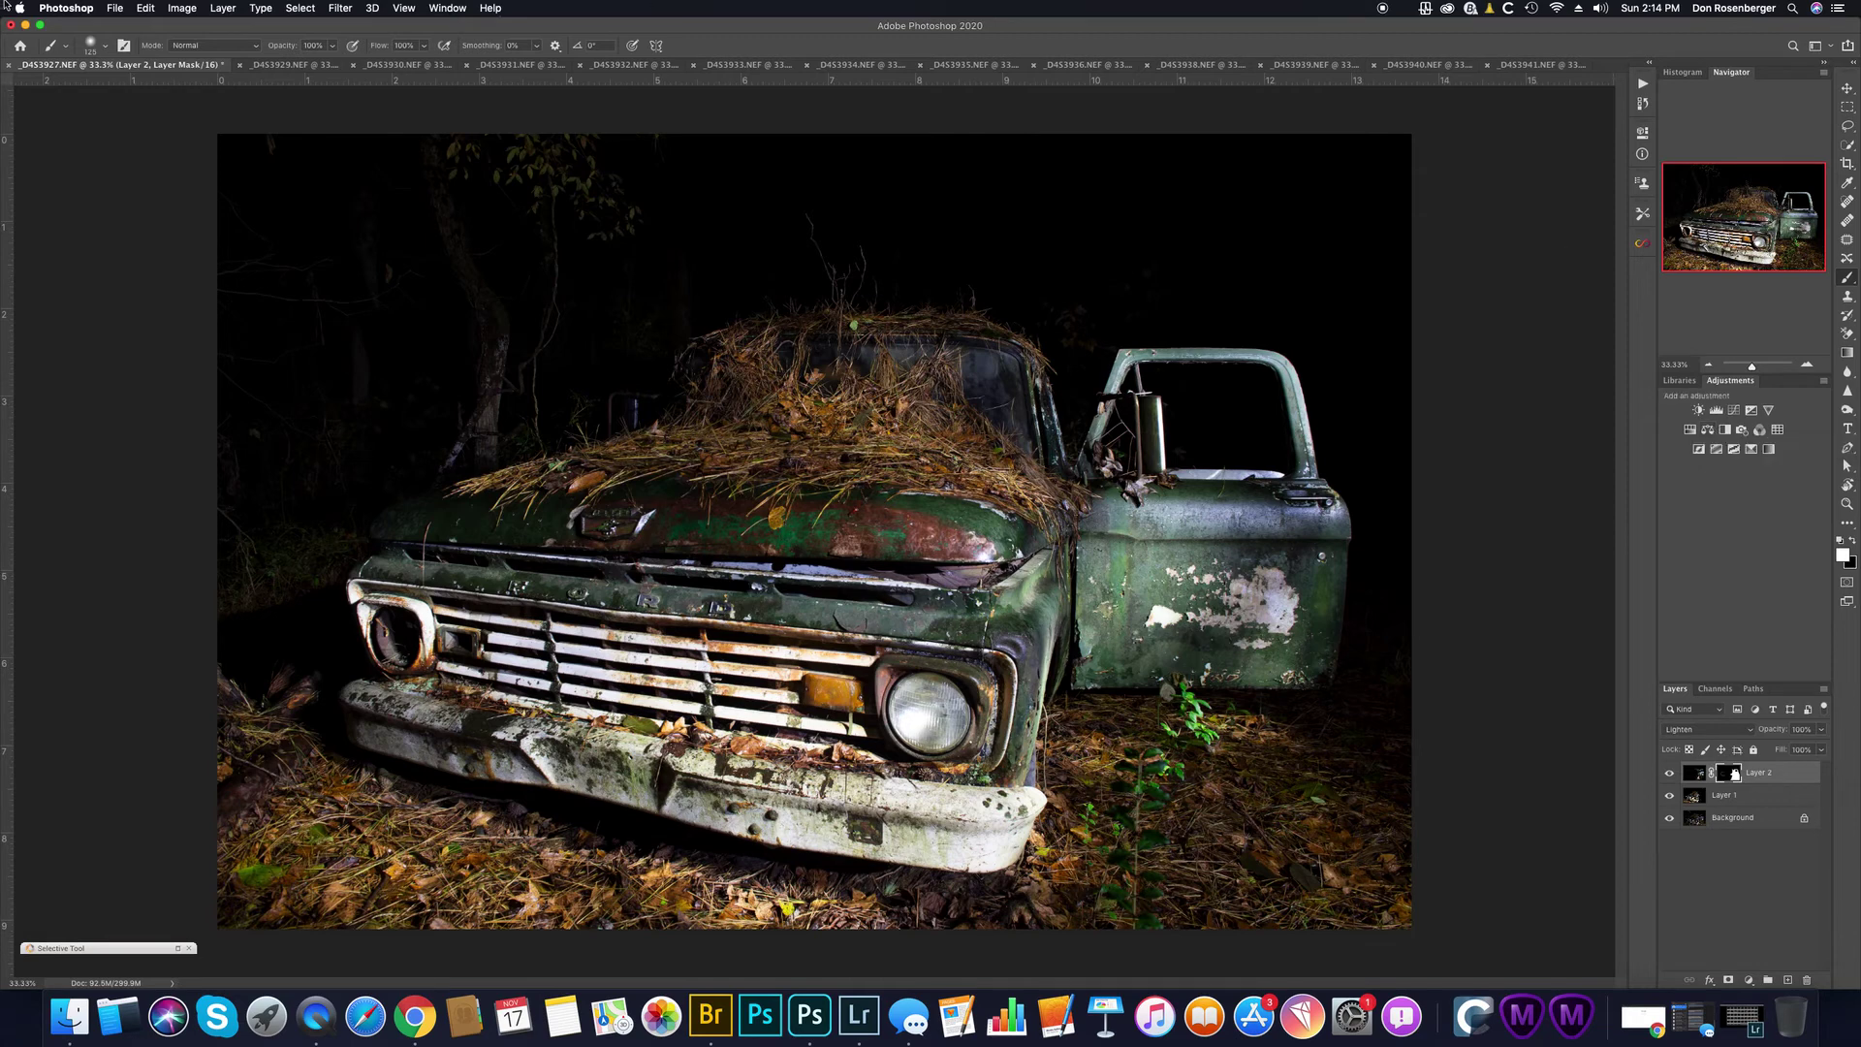
Step: Close the _D4S3929.NEF document without saving its changes
click(275, 66)
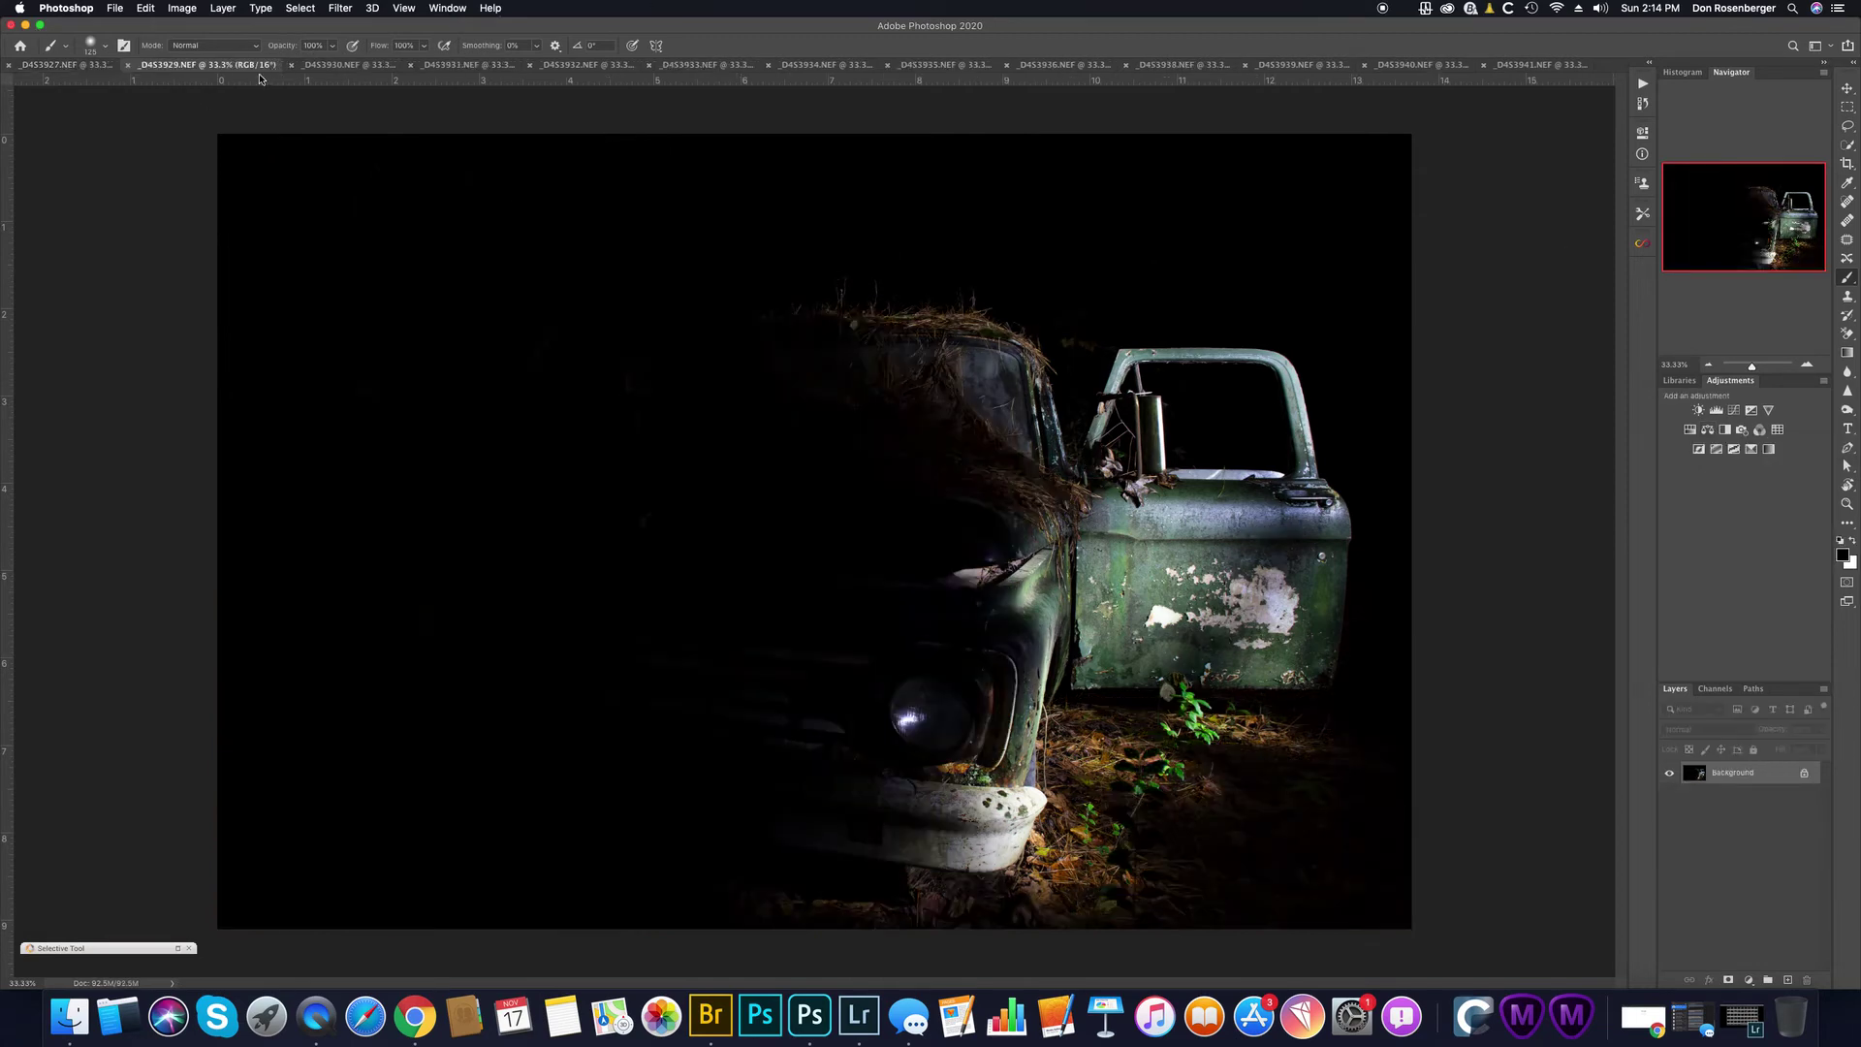
click(126, 65)
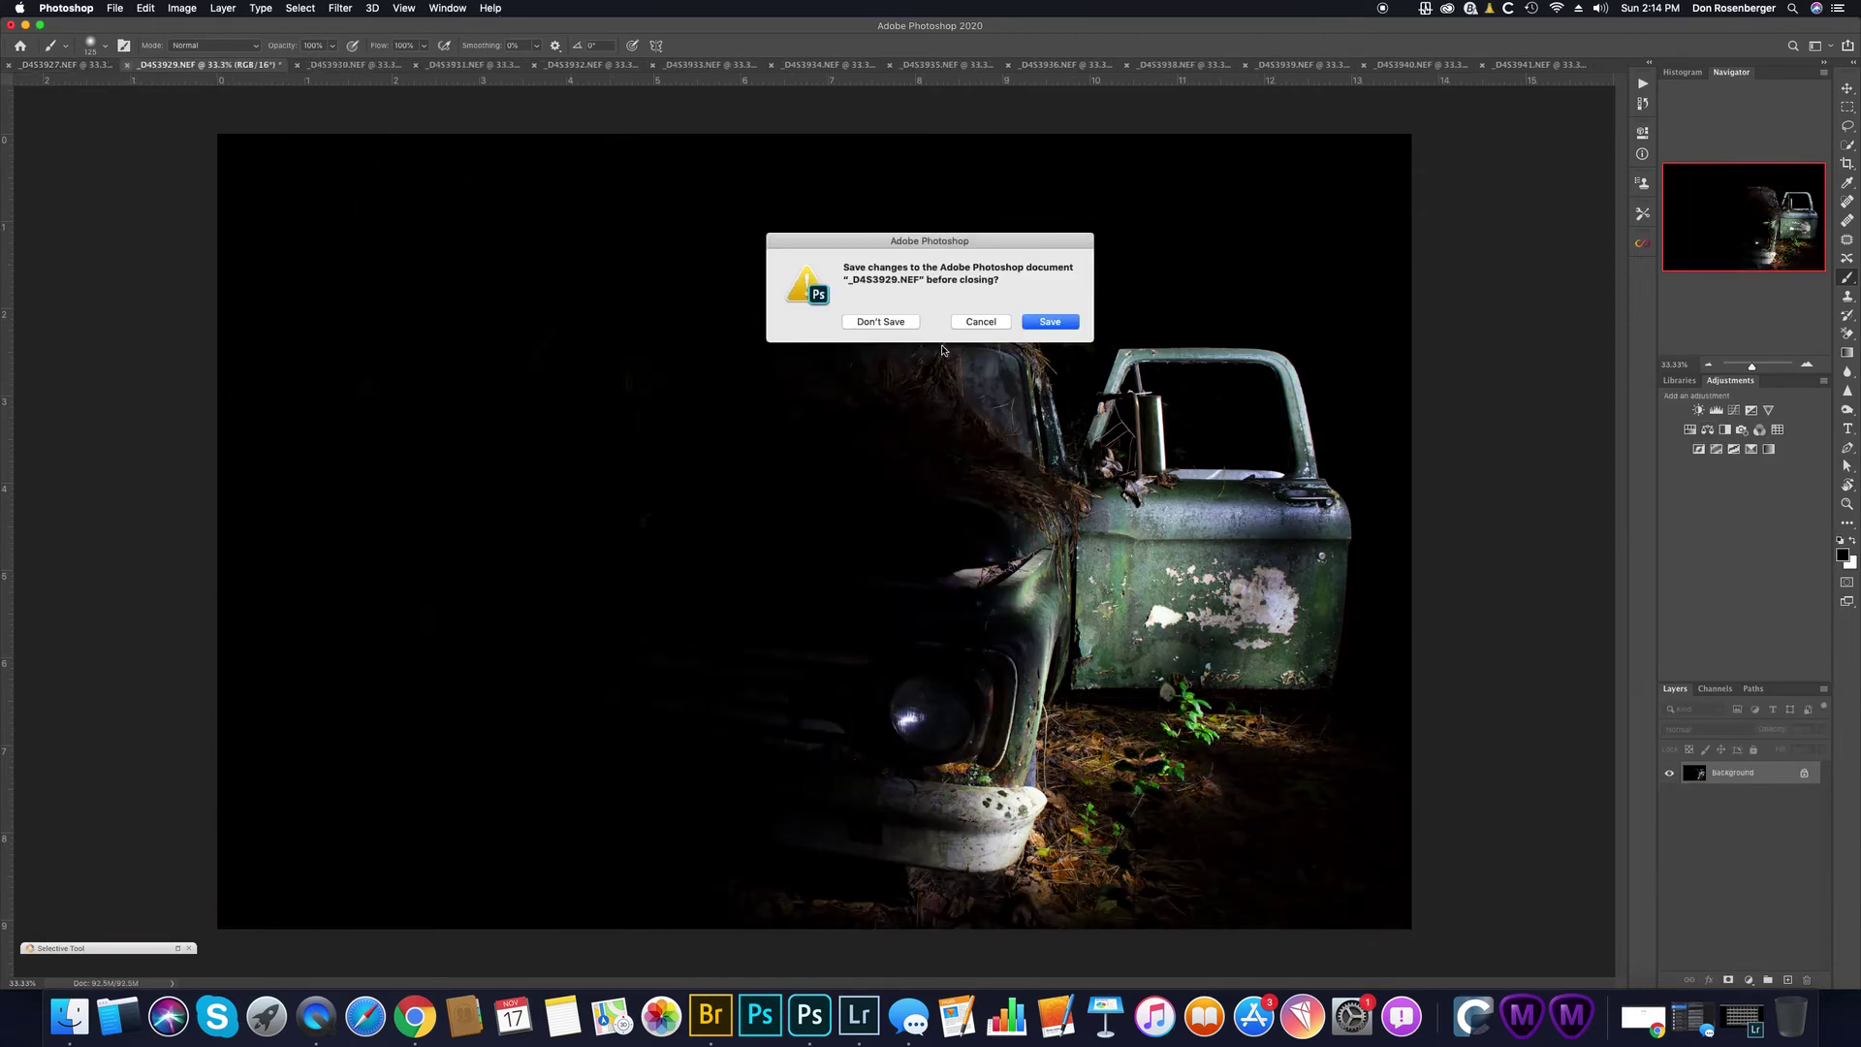
click(882, 325)
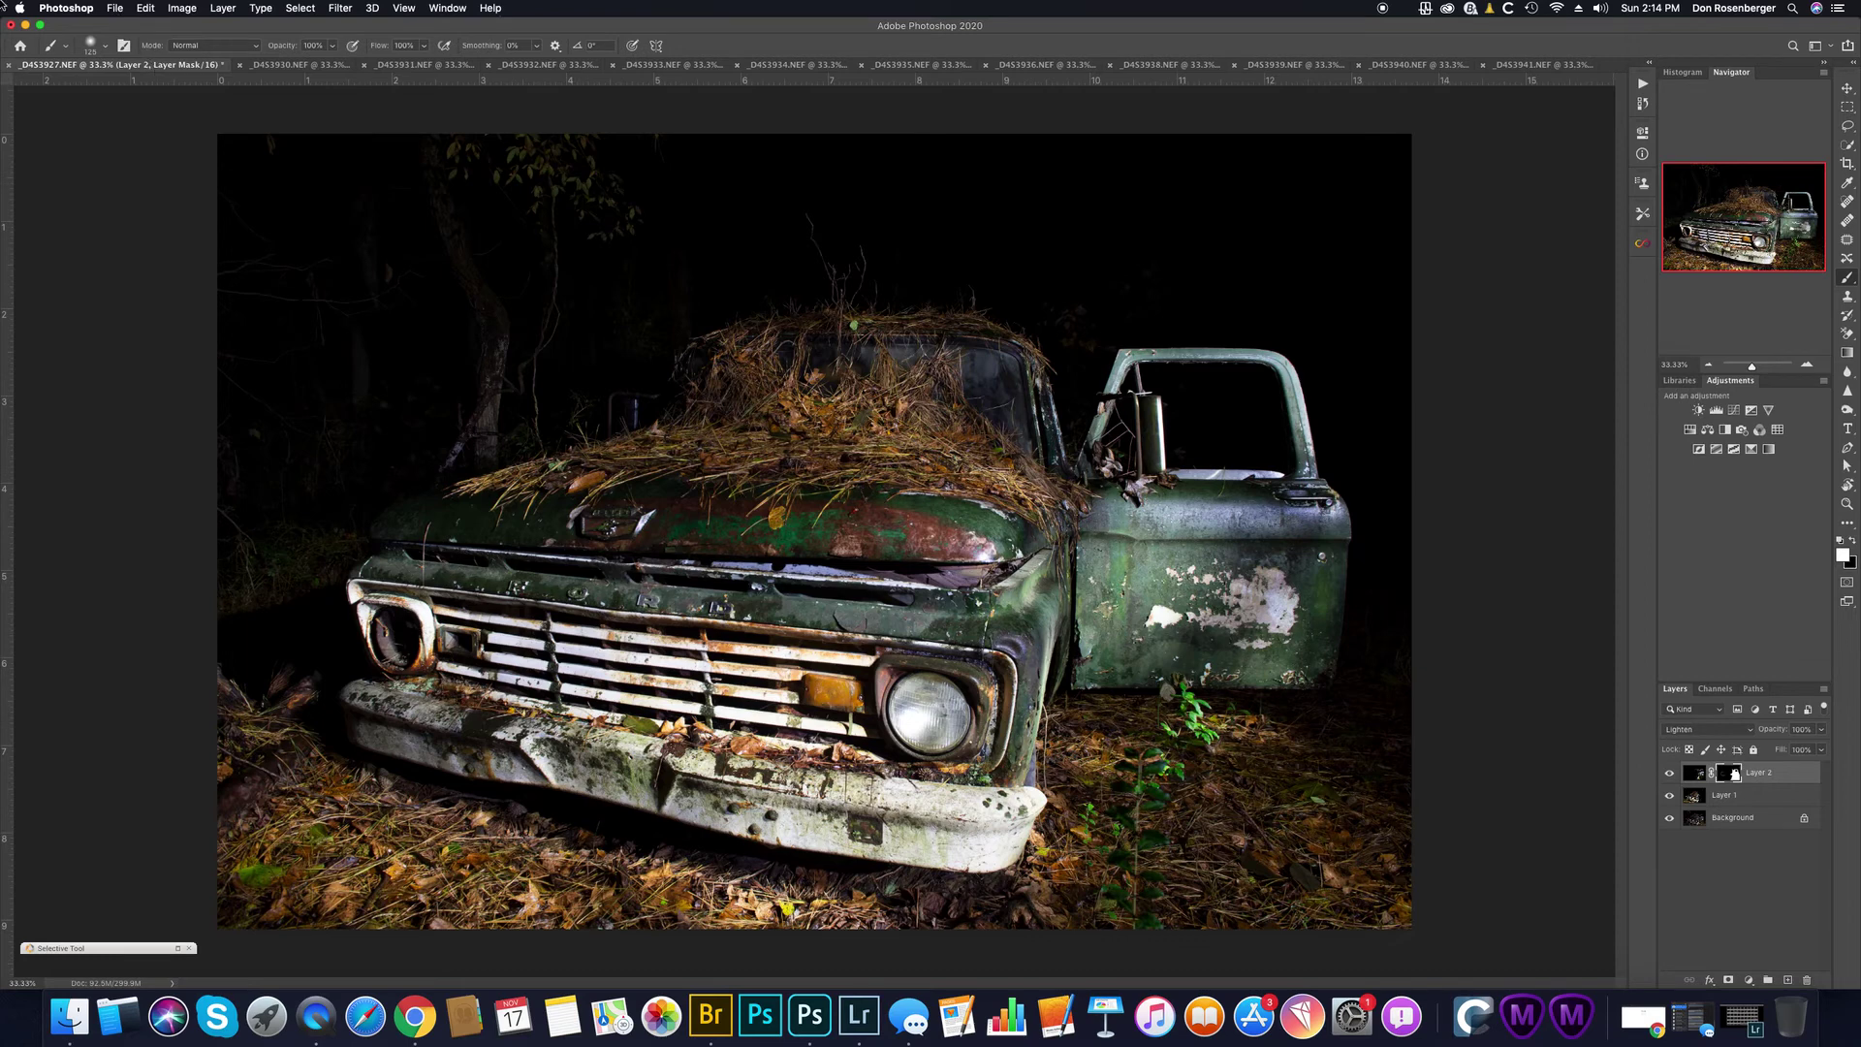
Step: Save the layered composite in Photoshop format with layers kept, under the name _D4S3927Base.psd
click(115, 9)
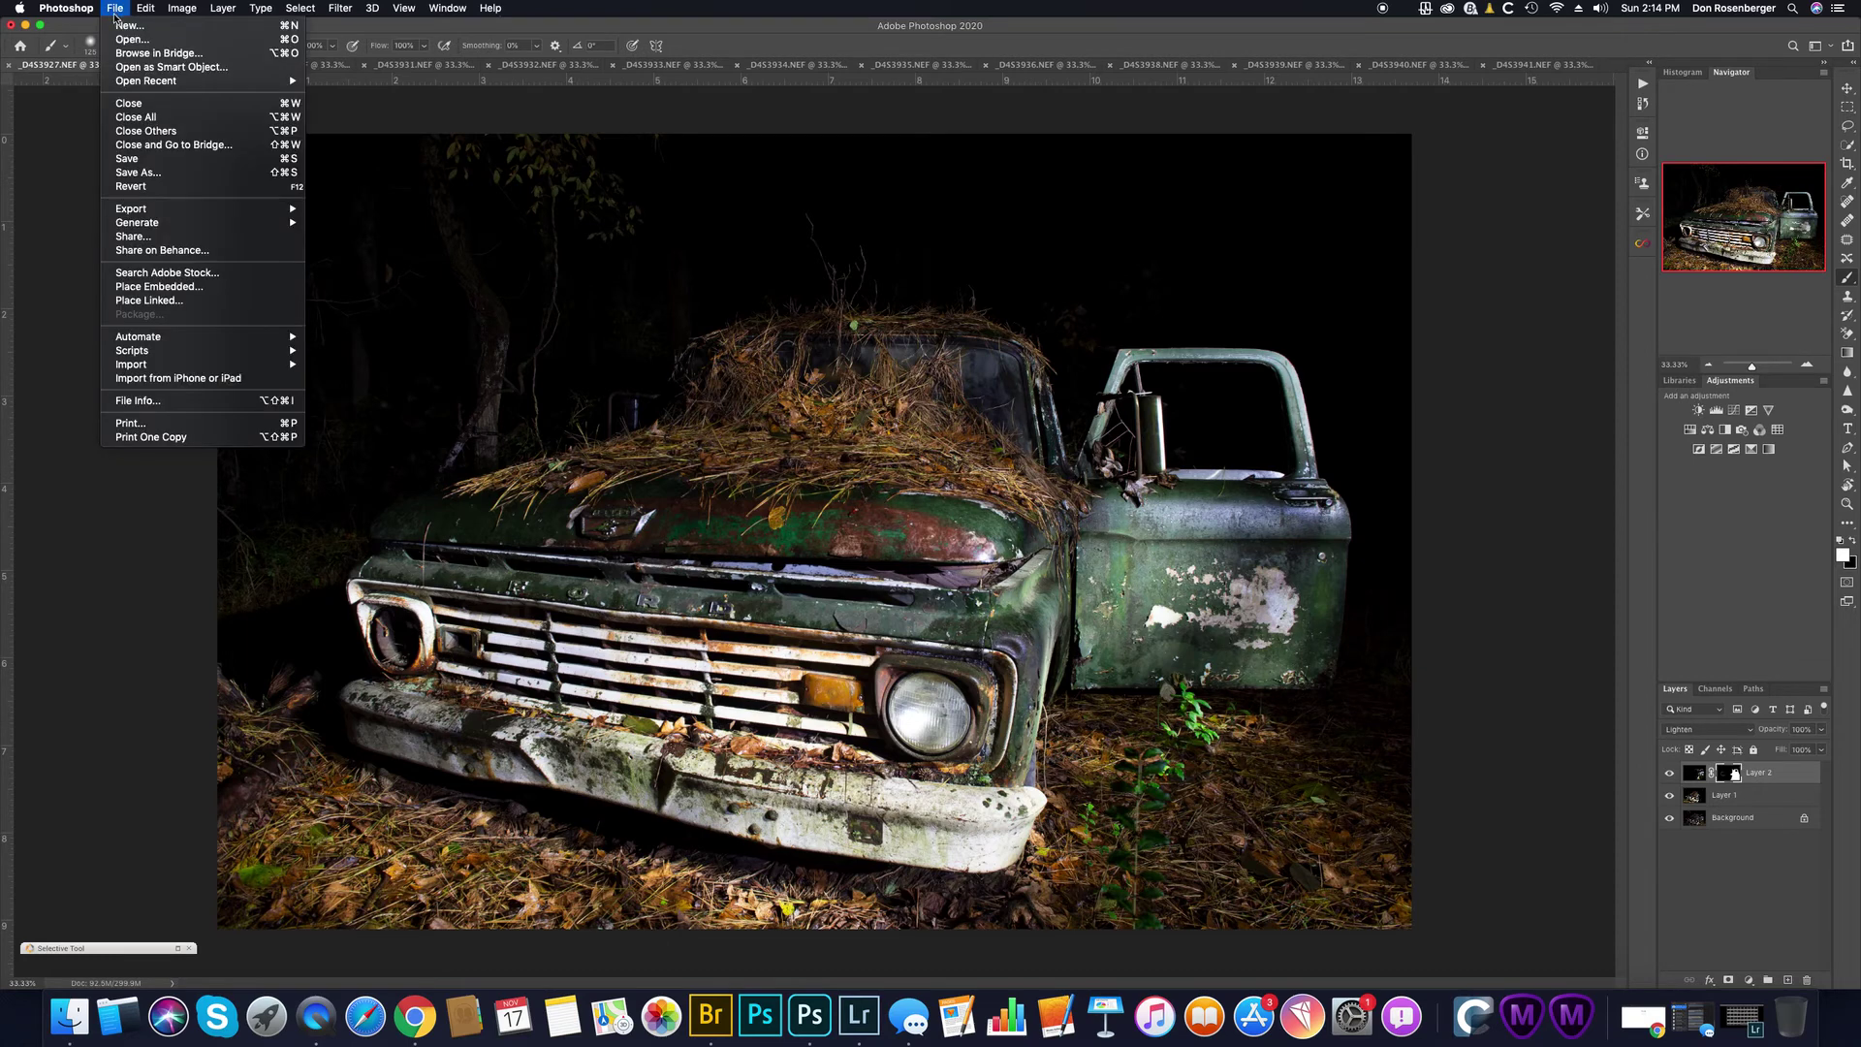
click(183, 174)
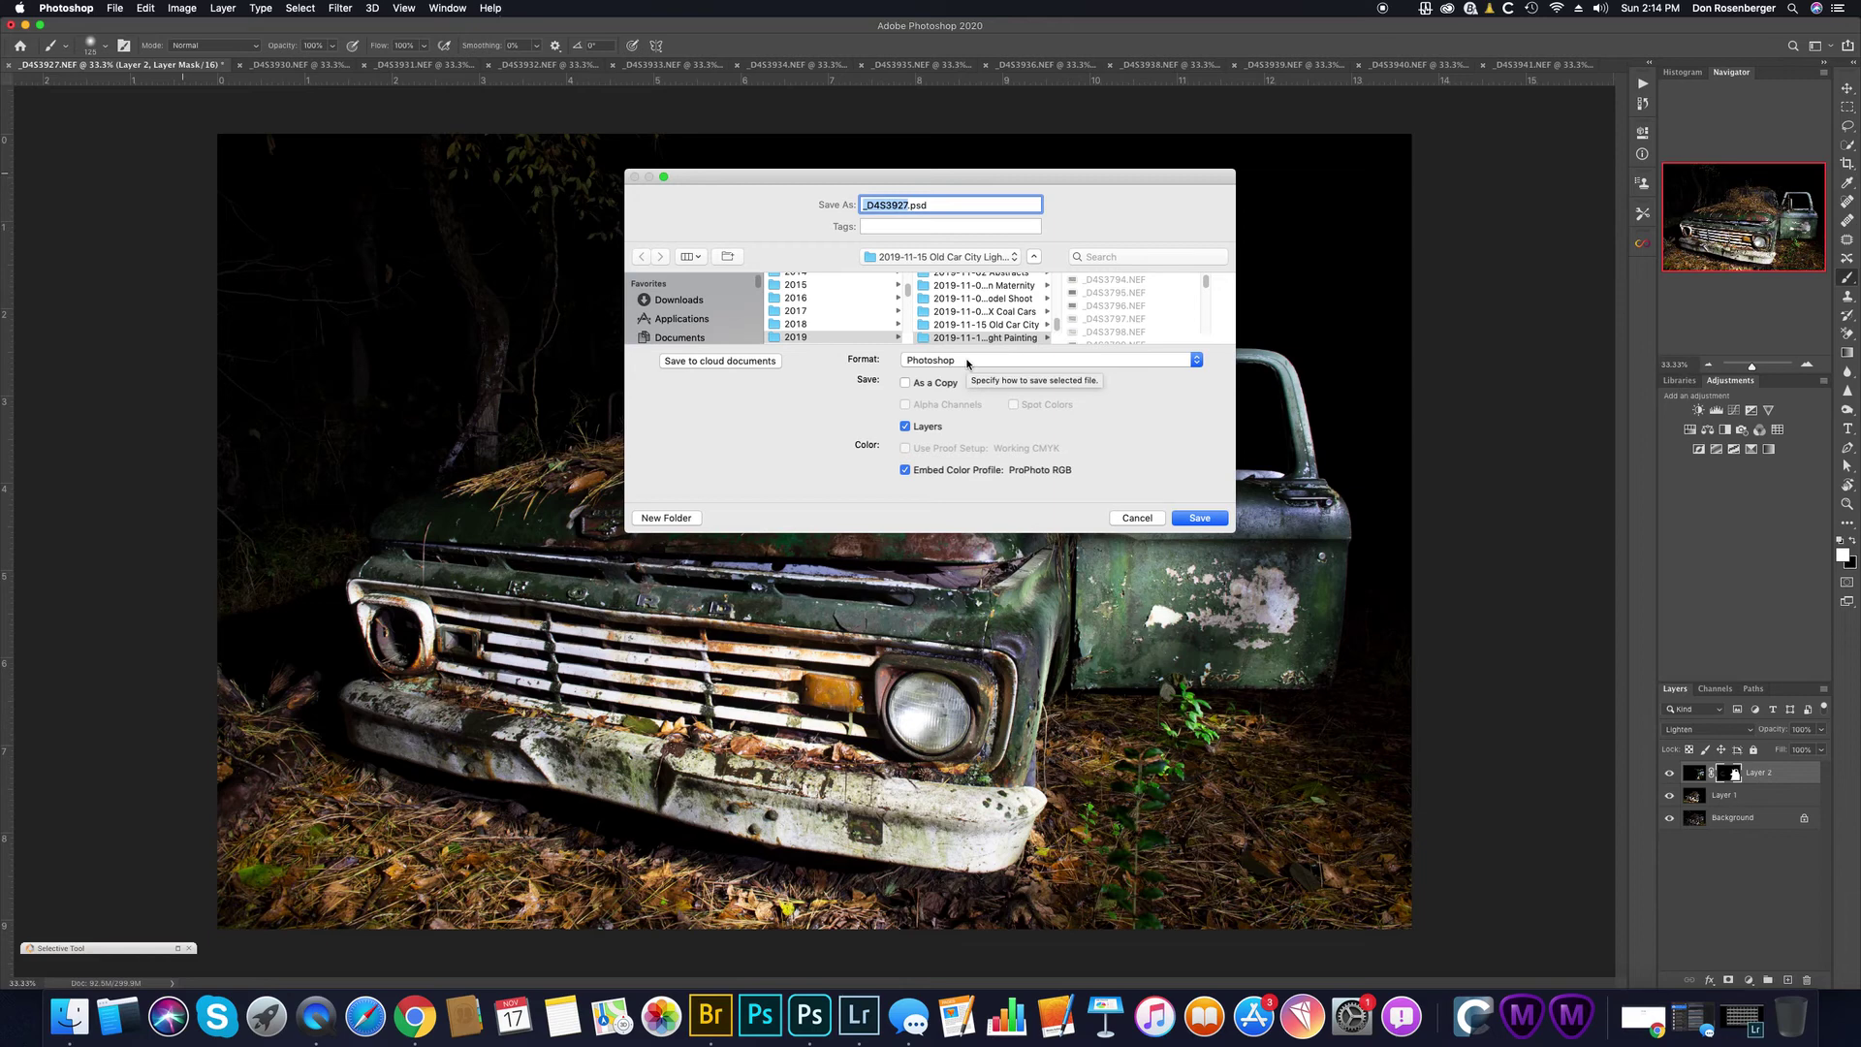
click(967, 364)
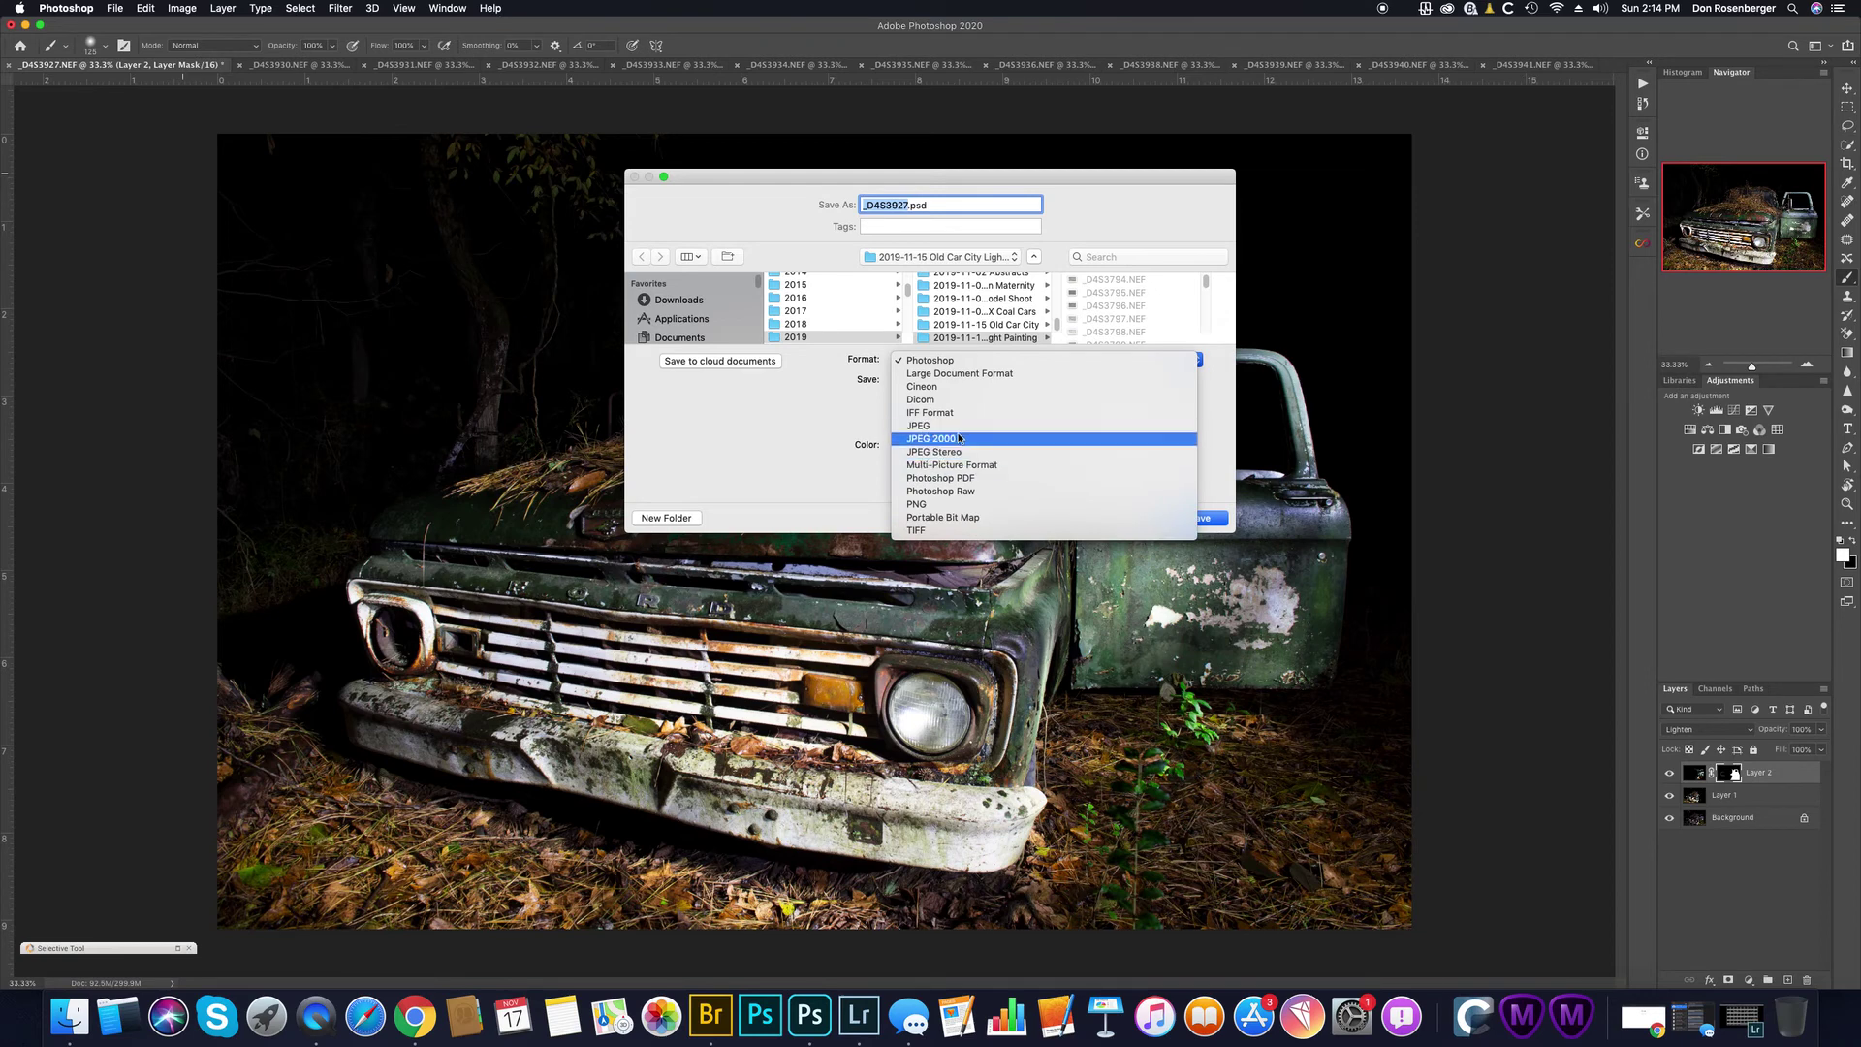
click(916, 361)
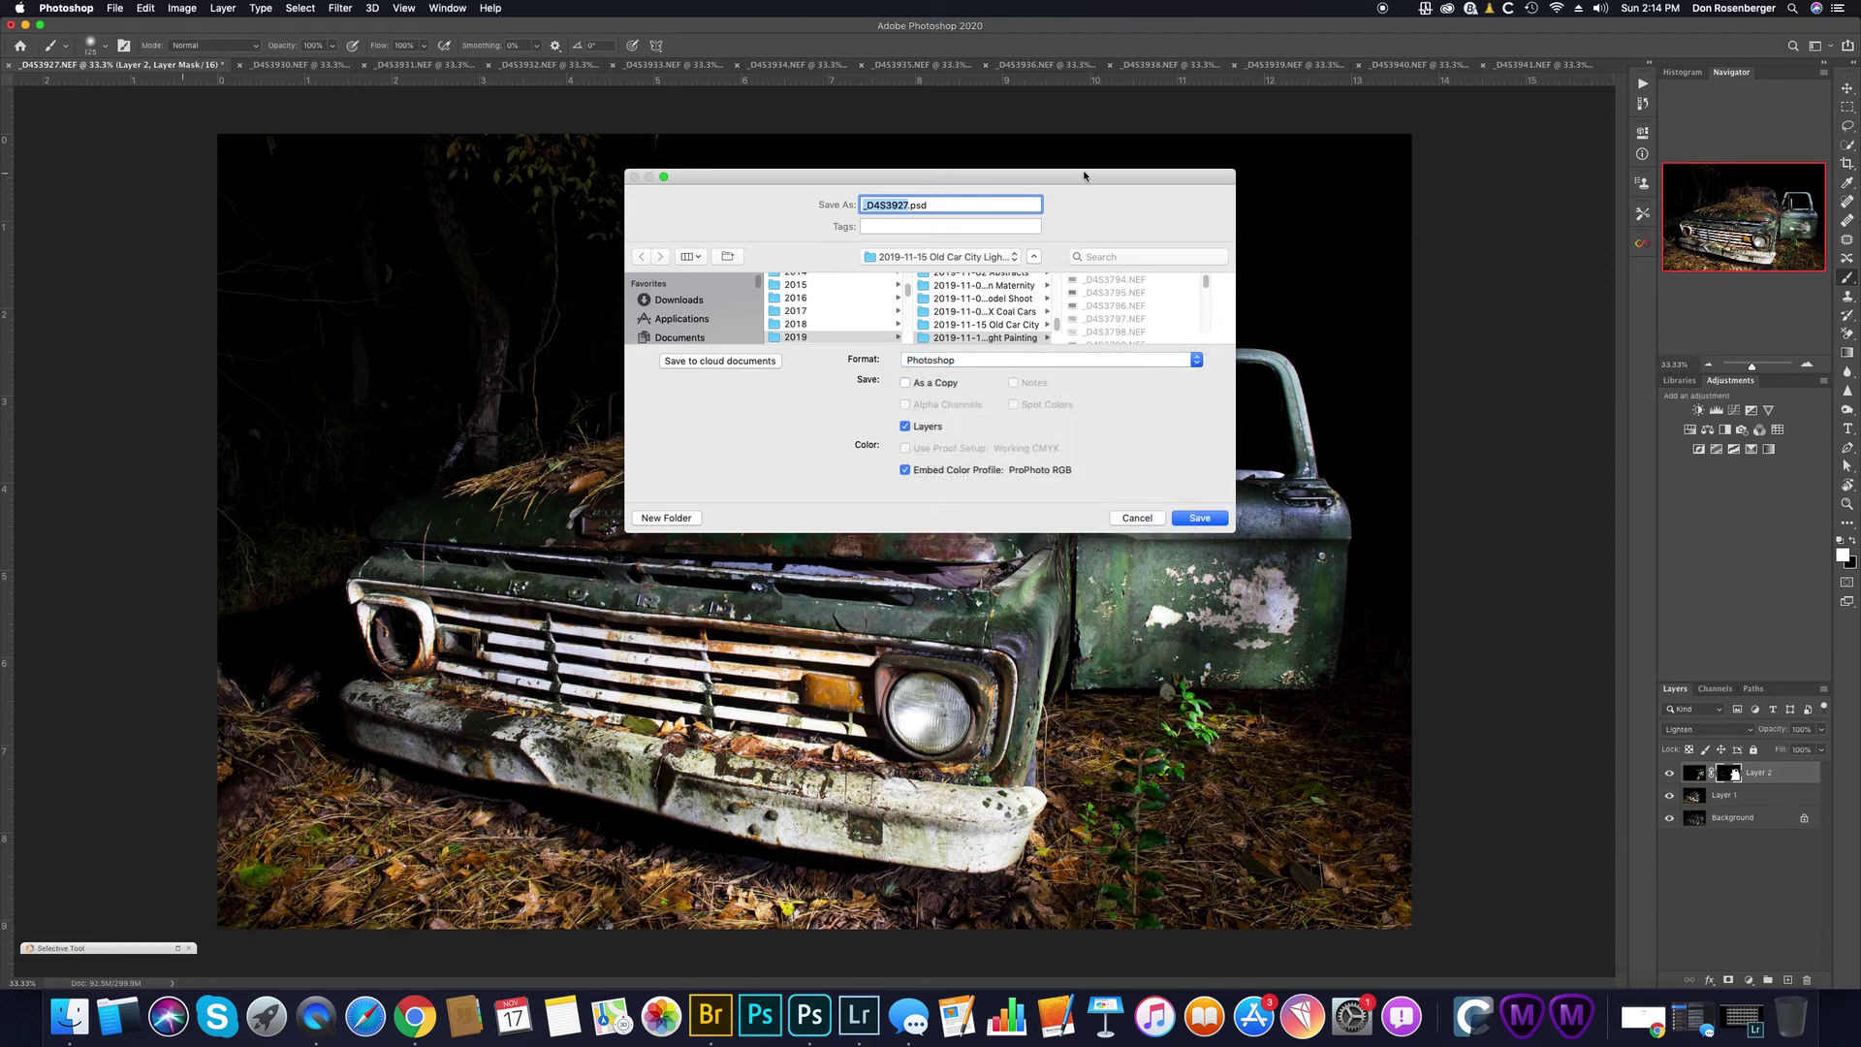
drag(1084, 175, 985, 224)
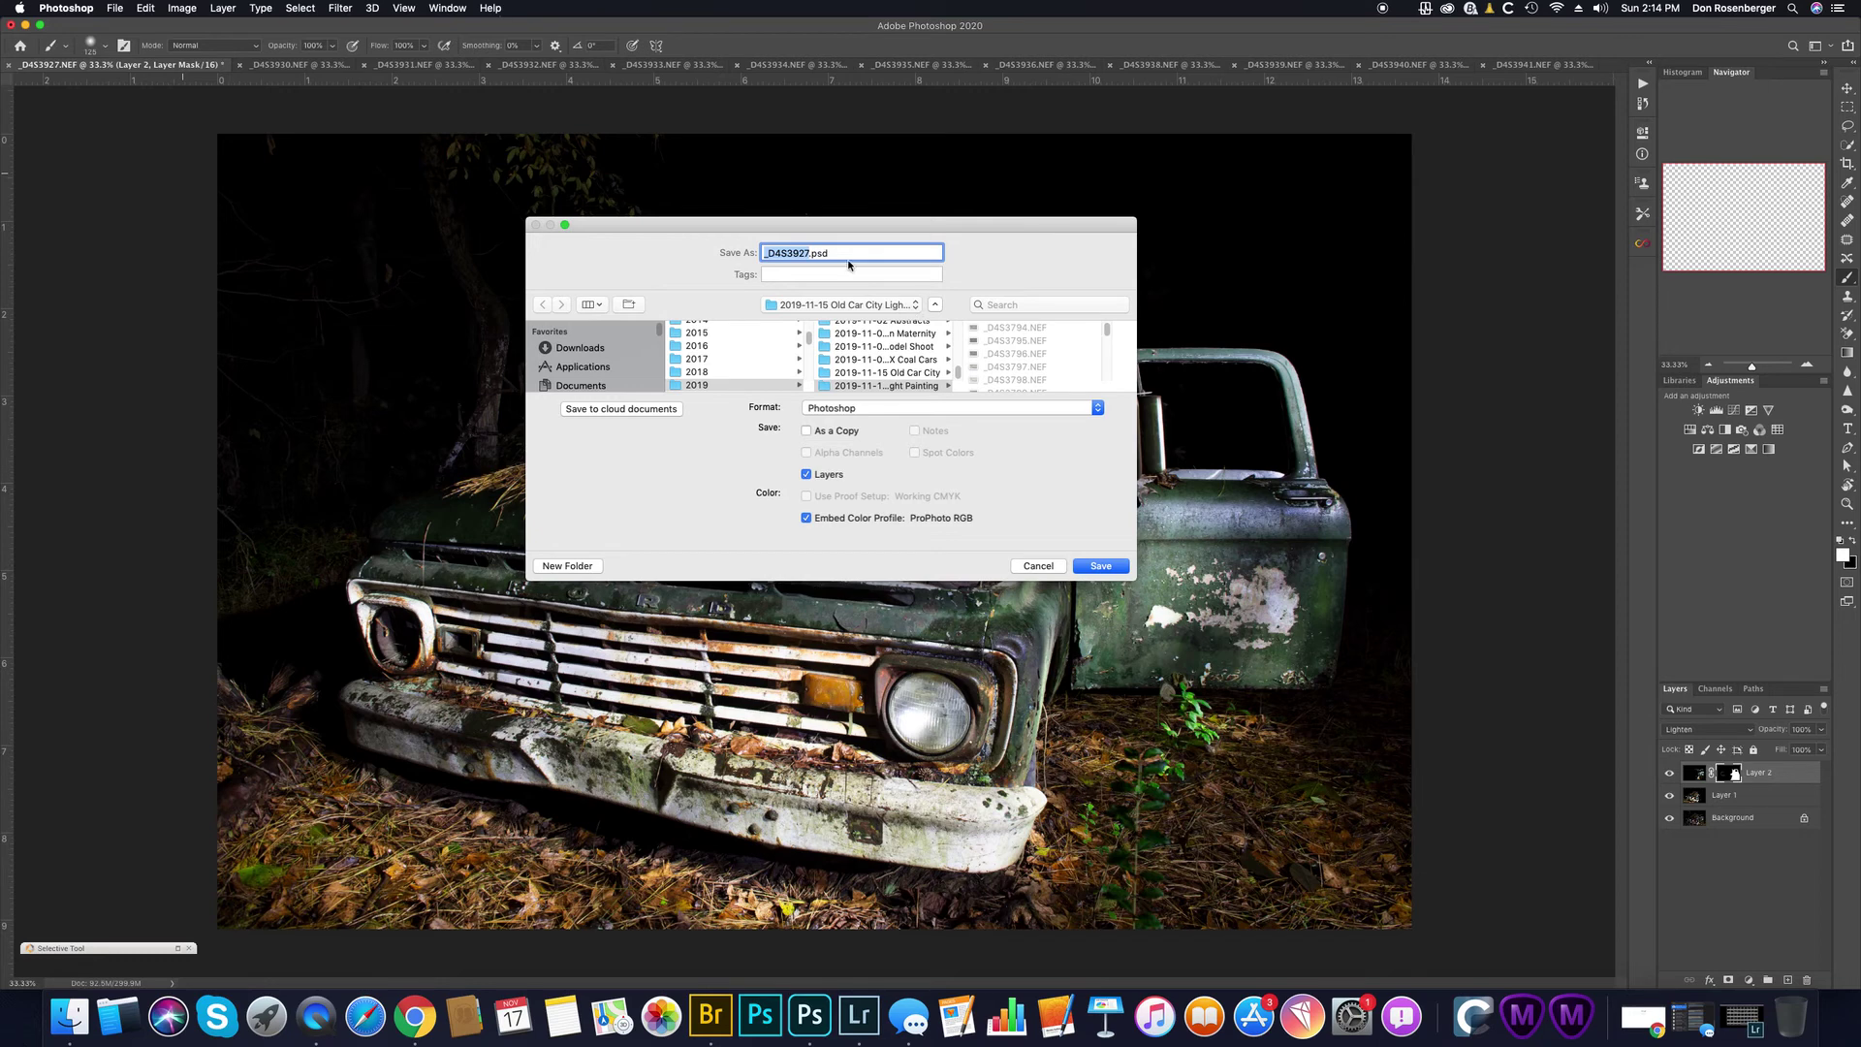
click(808, 253)
text(Base)
key(Return)
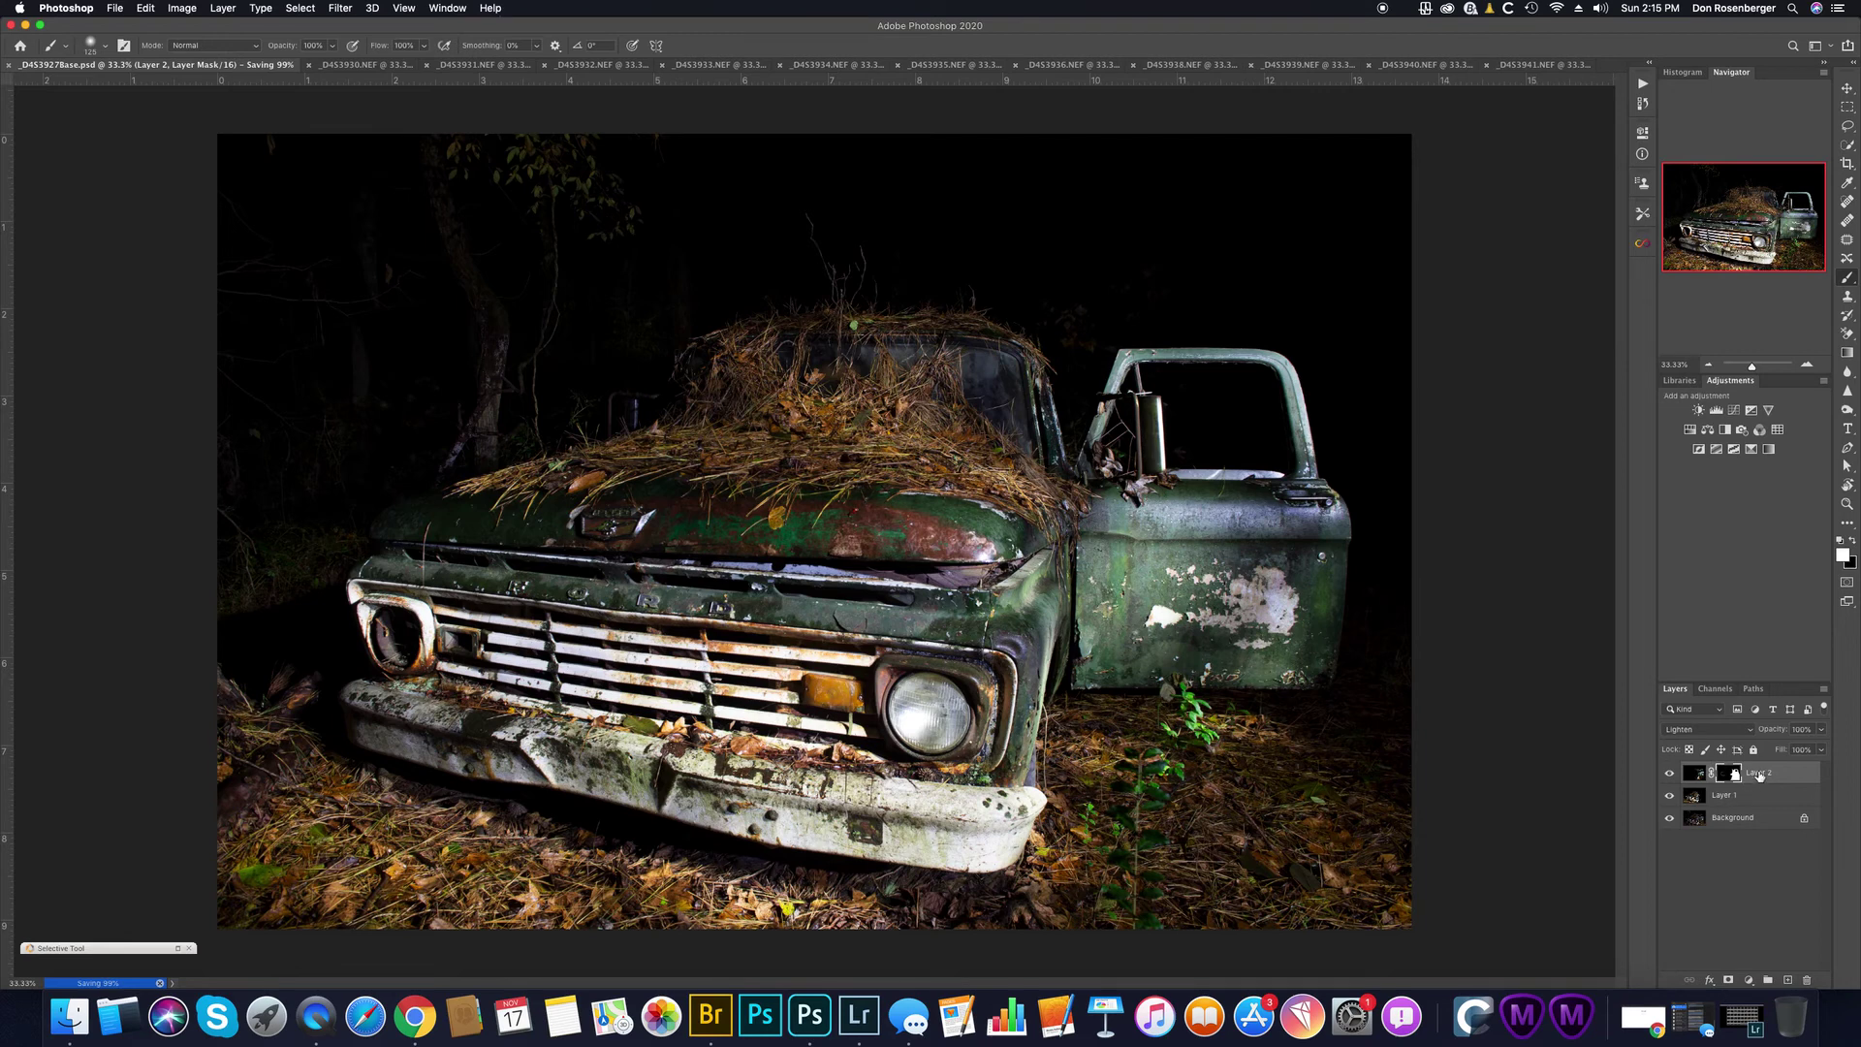
Step: Try merging Layer 2, Layer 1 and the Background into a single layer, and undo the merge
shift+click(1751, 820)
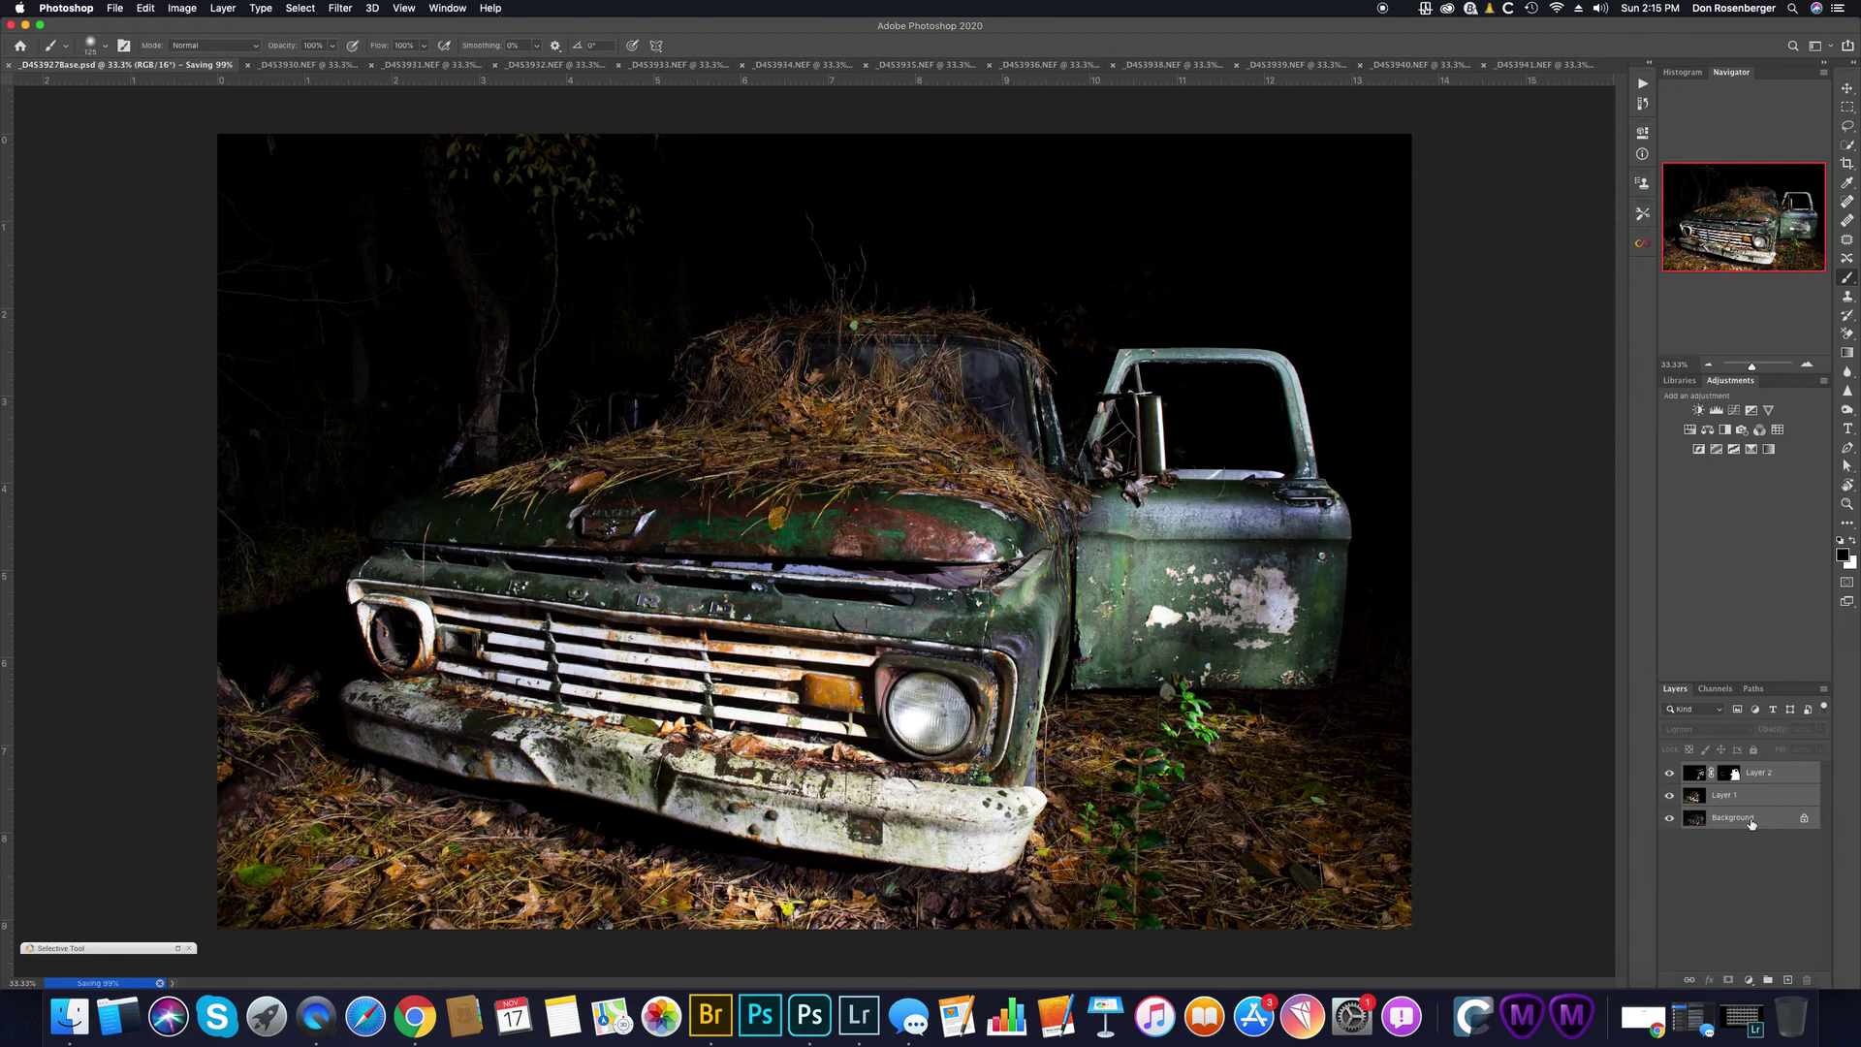
key(super+shift+e)
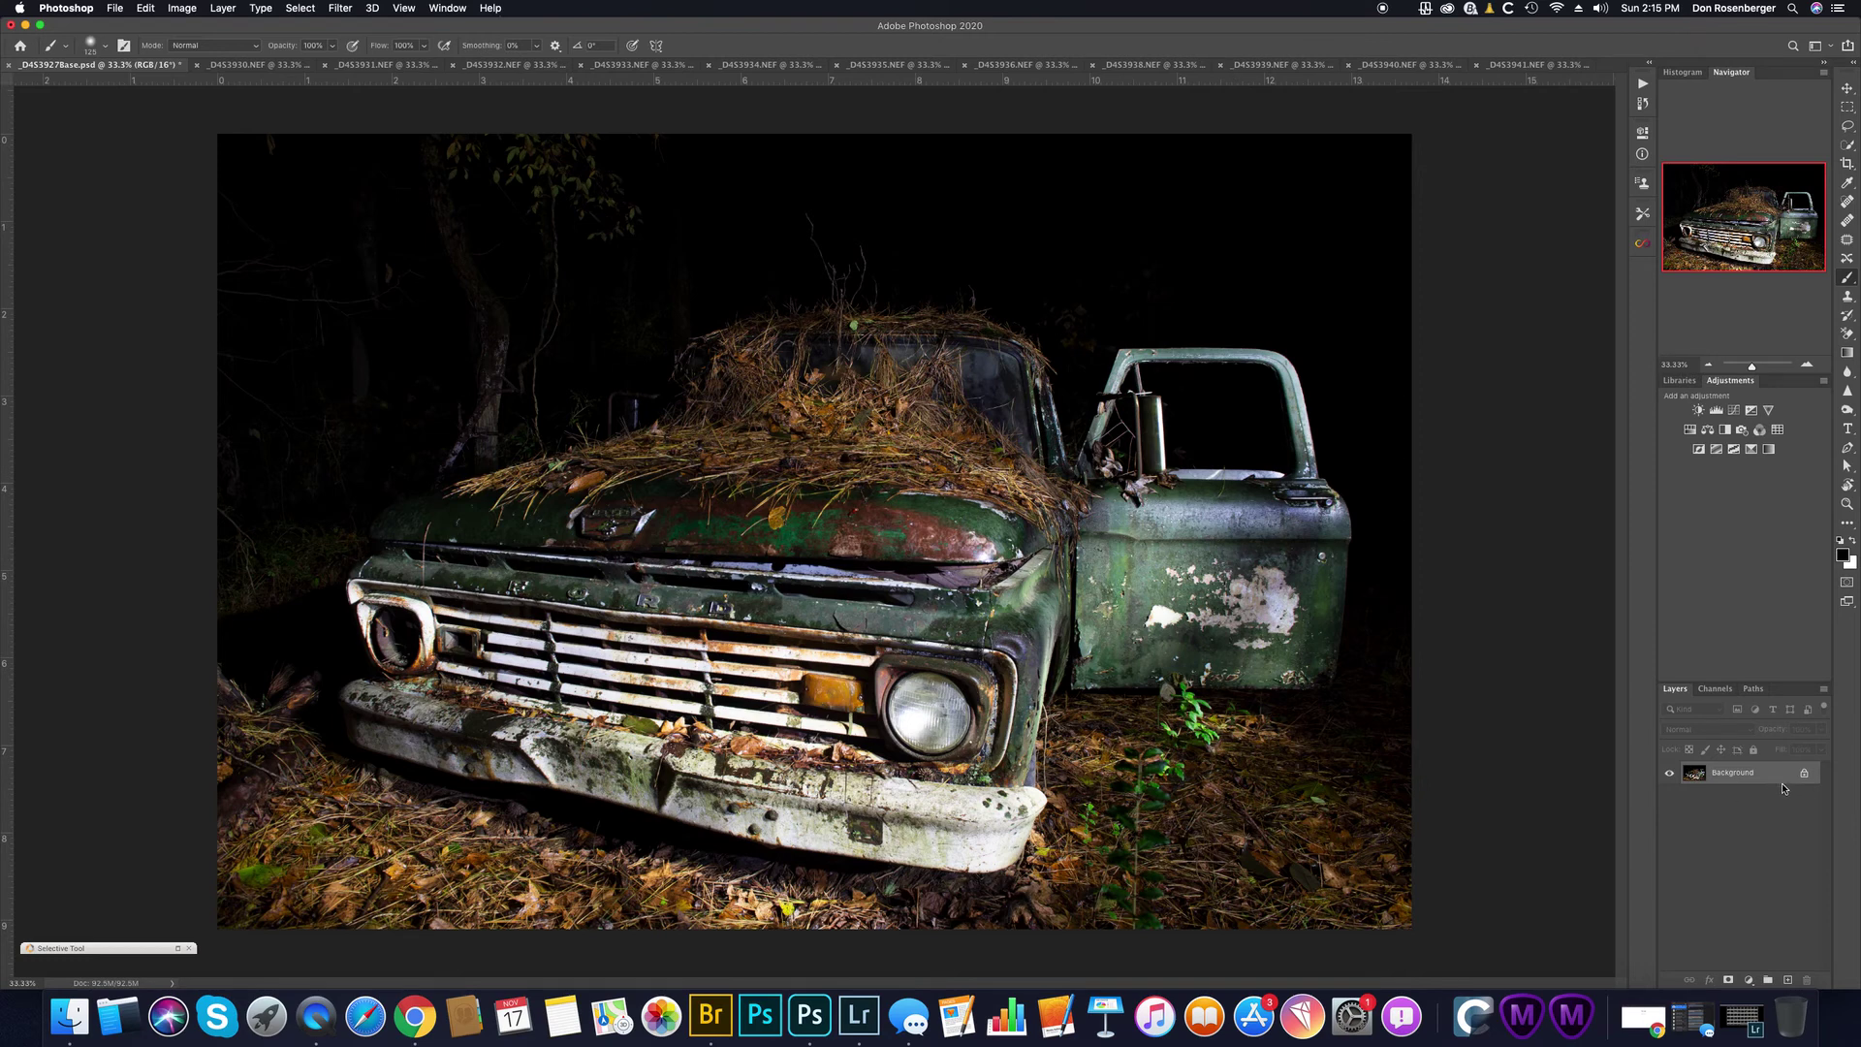
key(super+z)
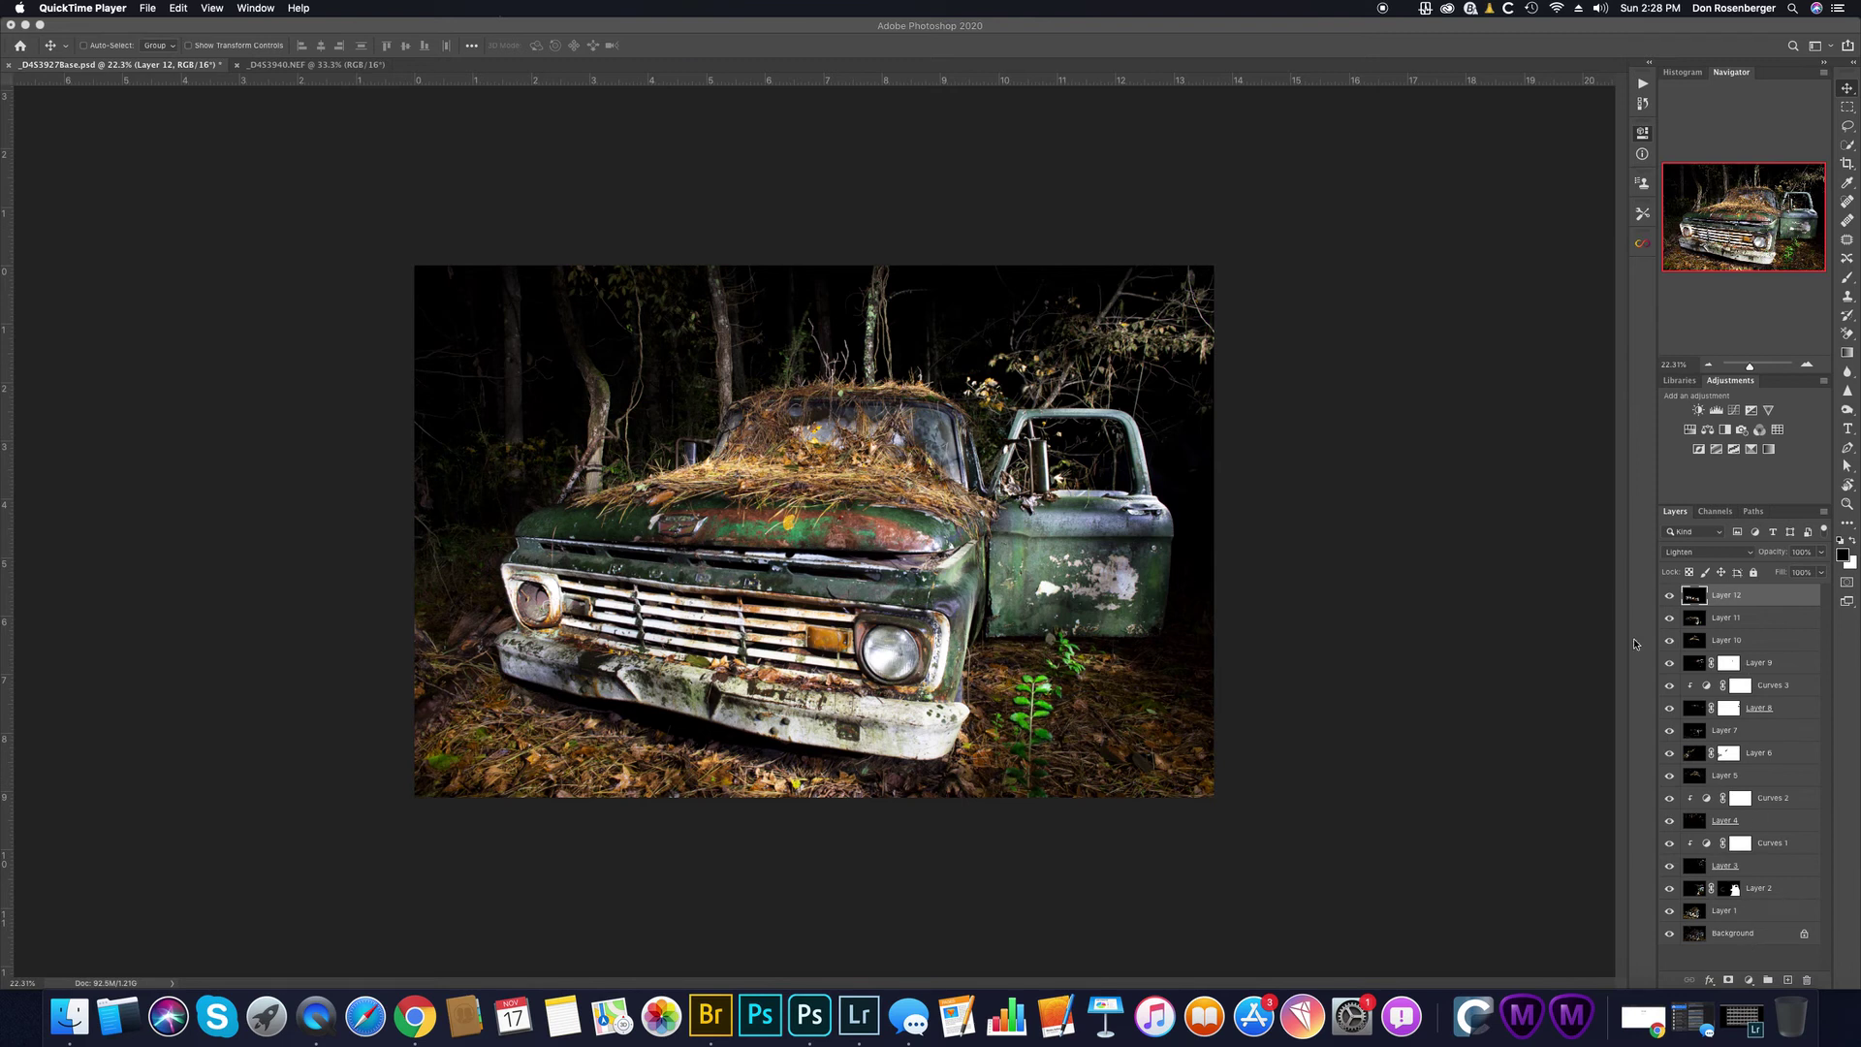
Step: Close the _D4S3940.NEF document without saving its changes and collapse the layer properties
click(267, 67)
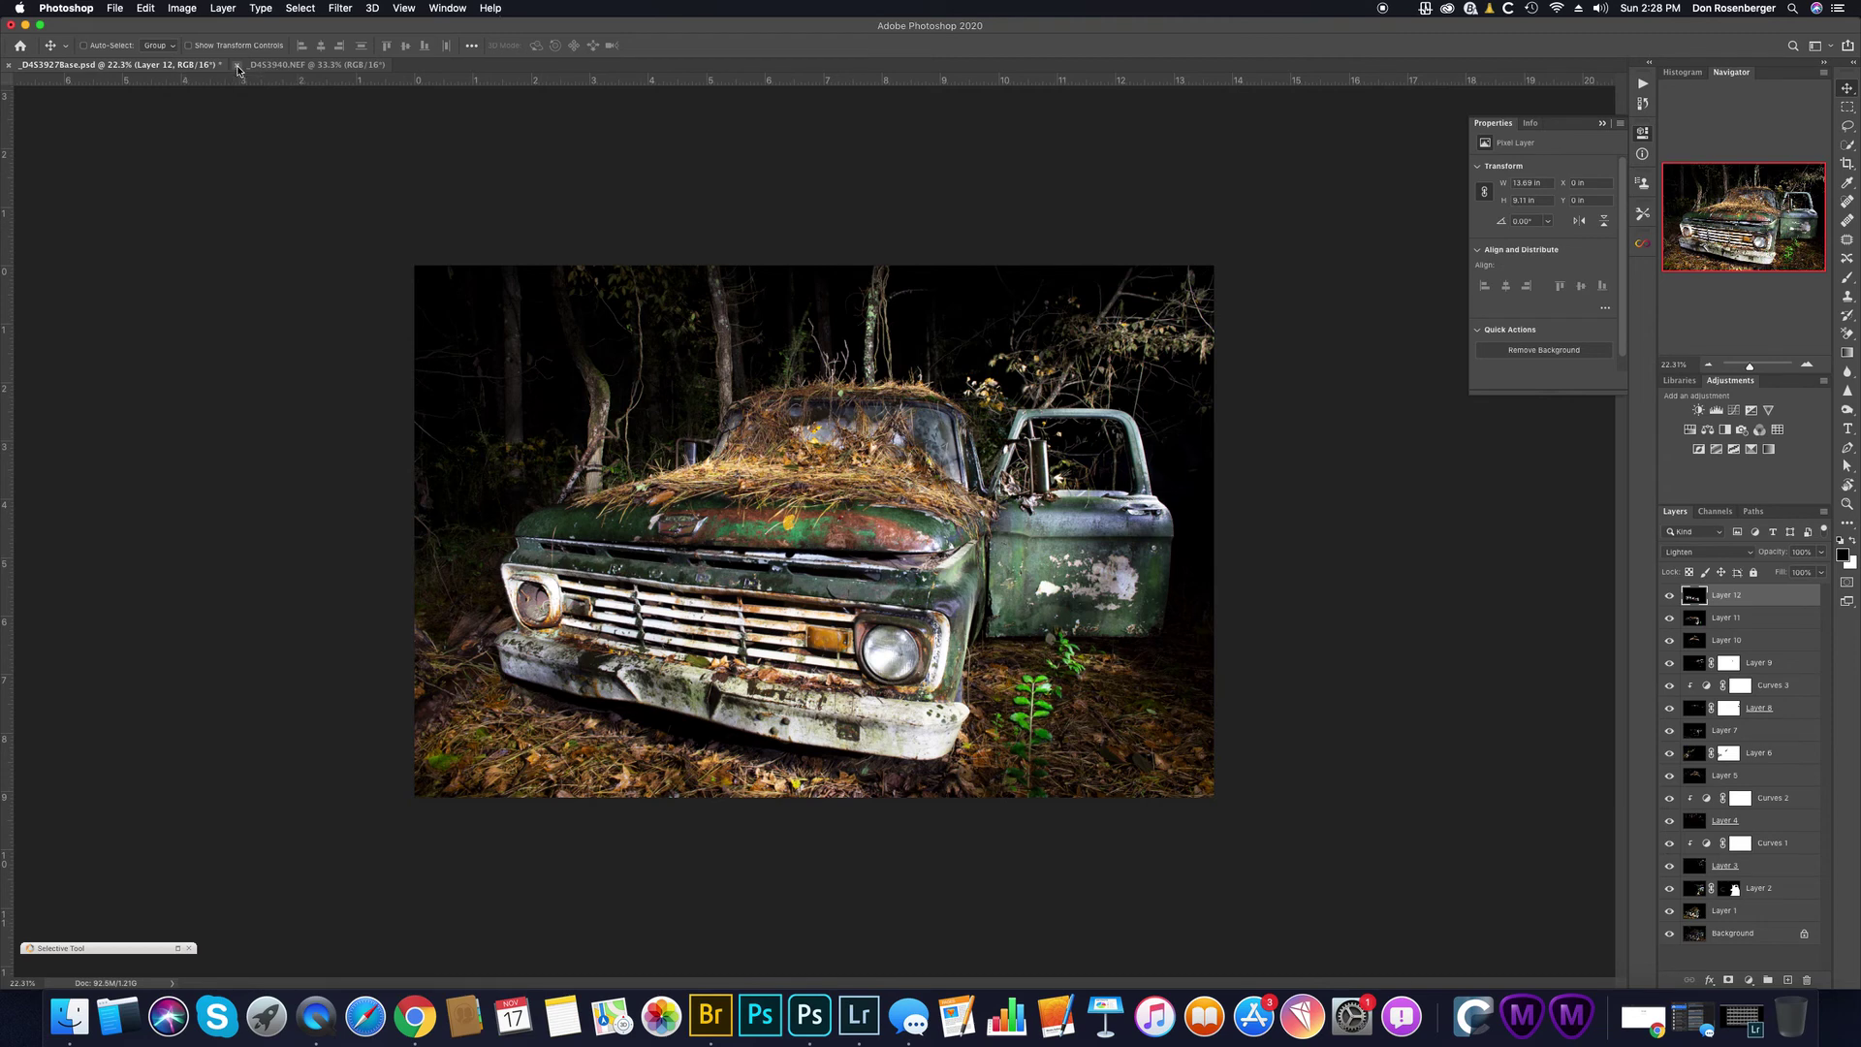
click(237, 65)
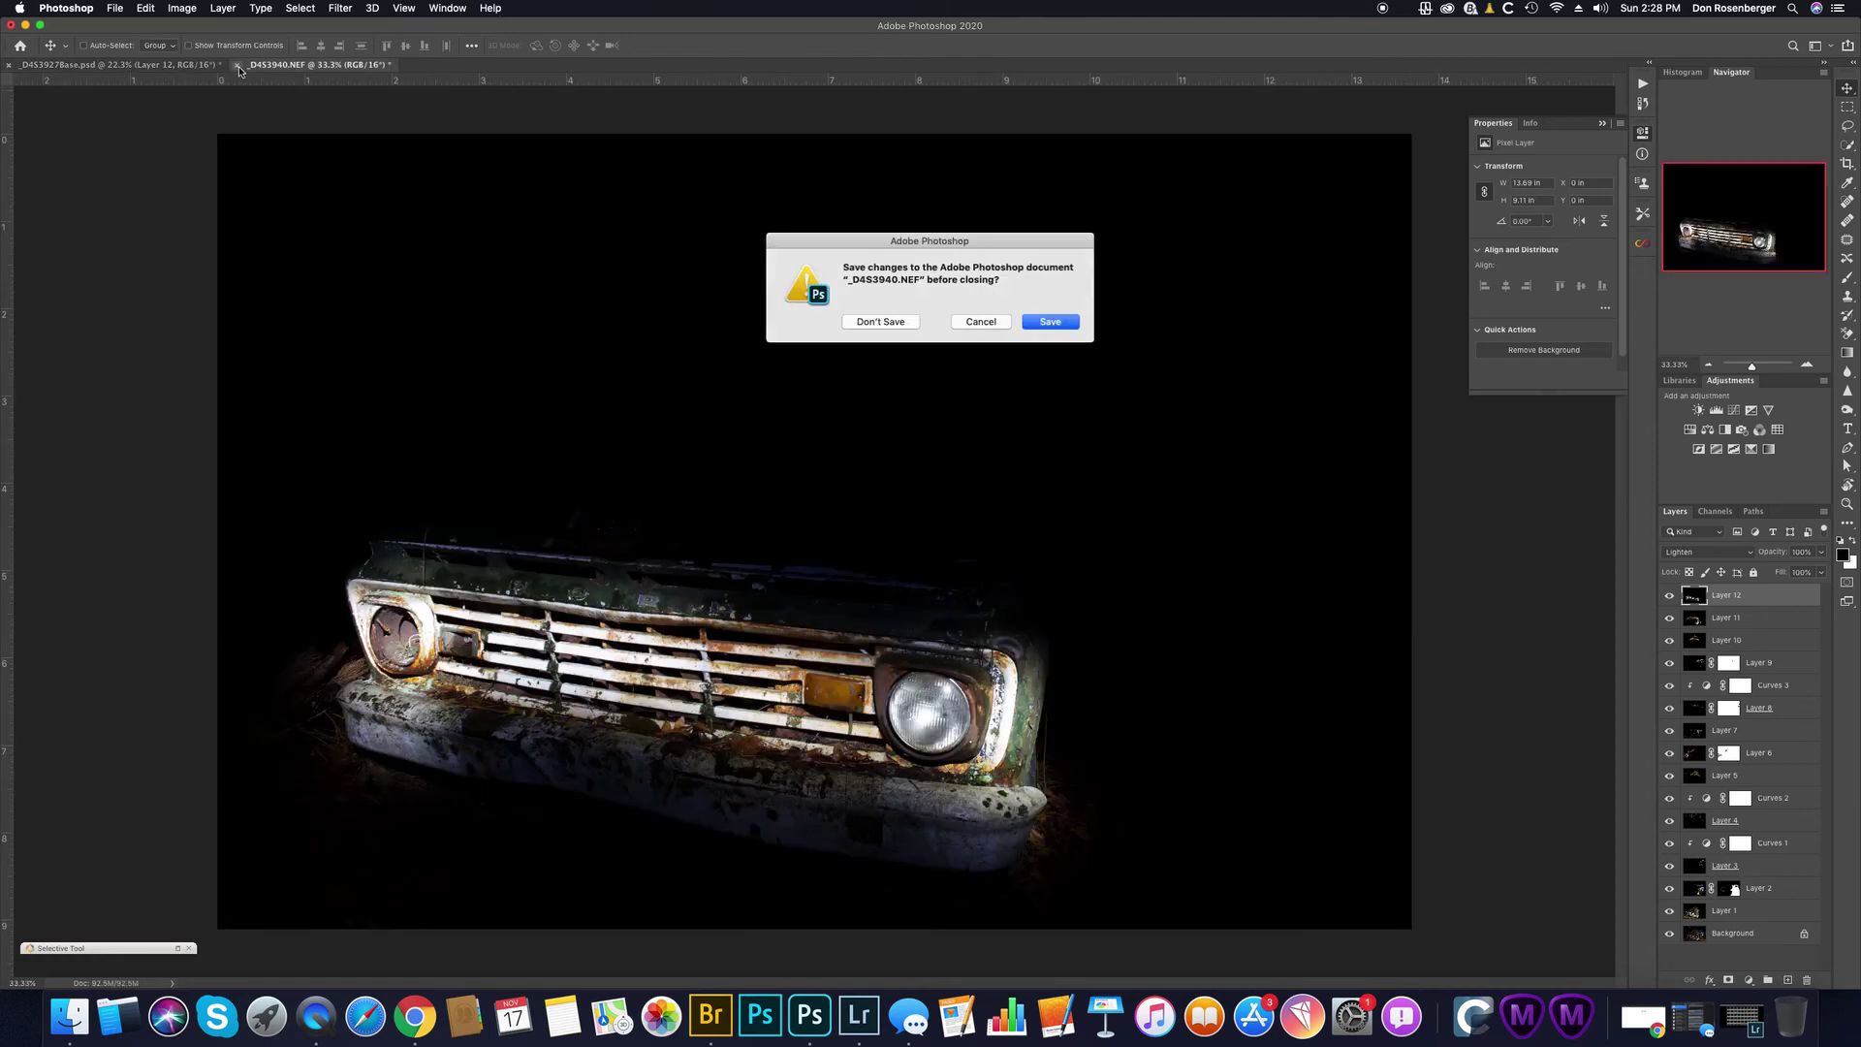
click(892, 328)
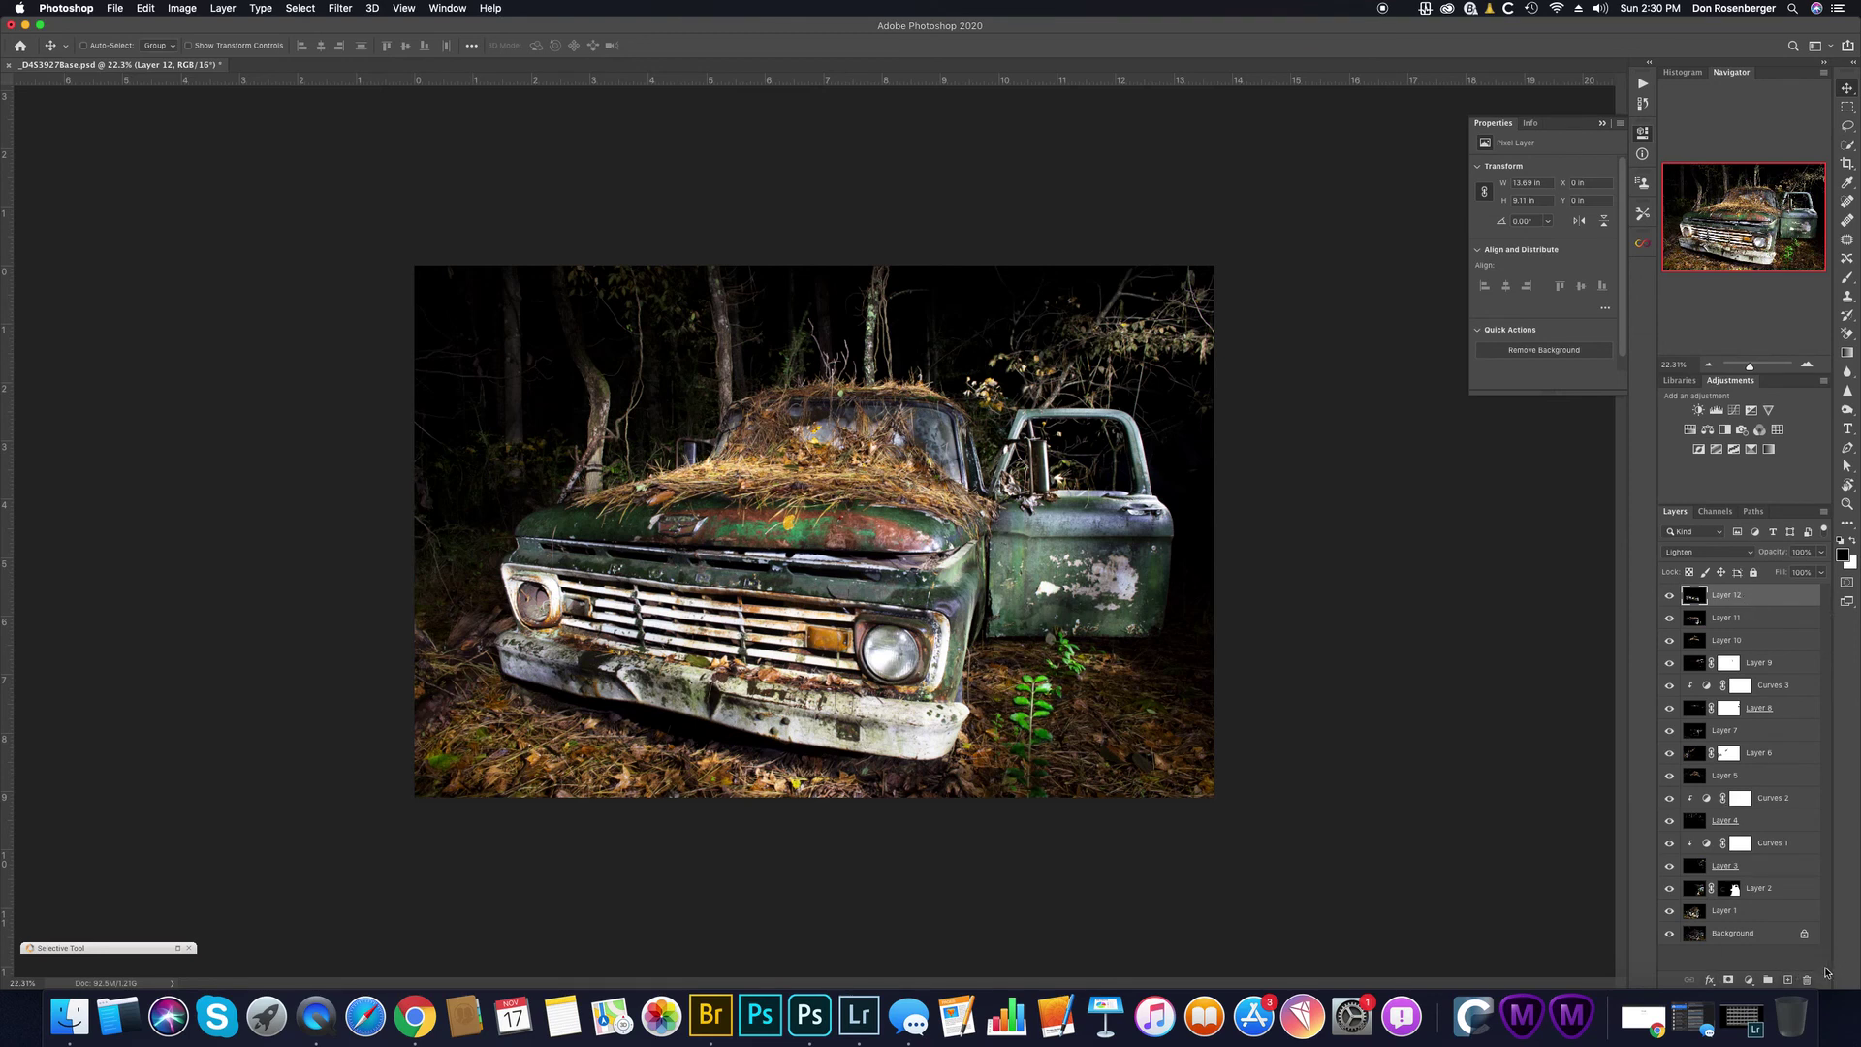
click(1601, 123)
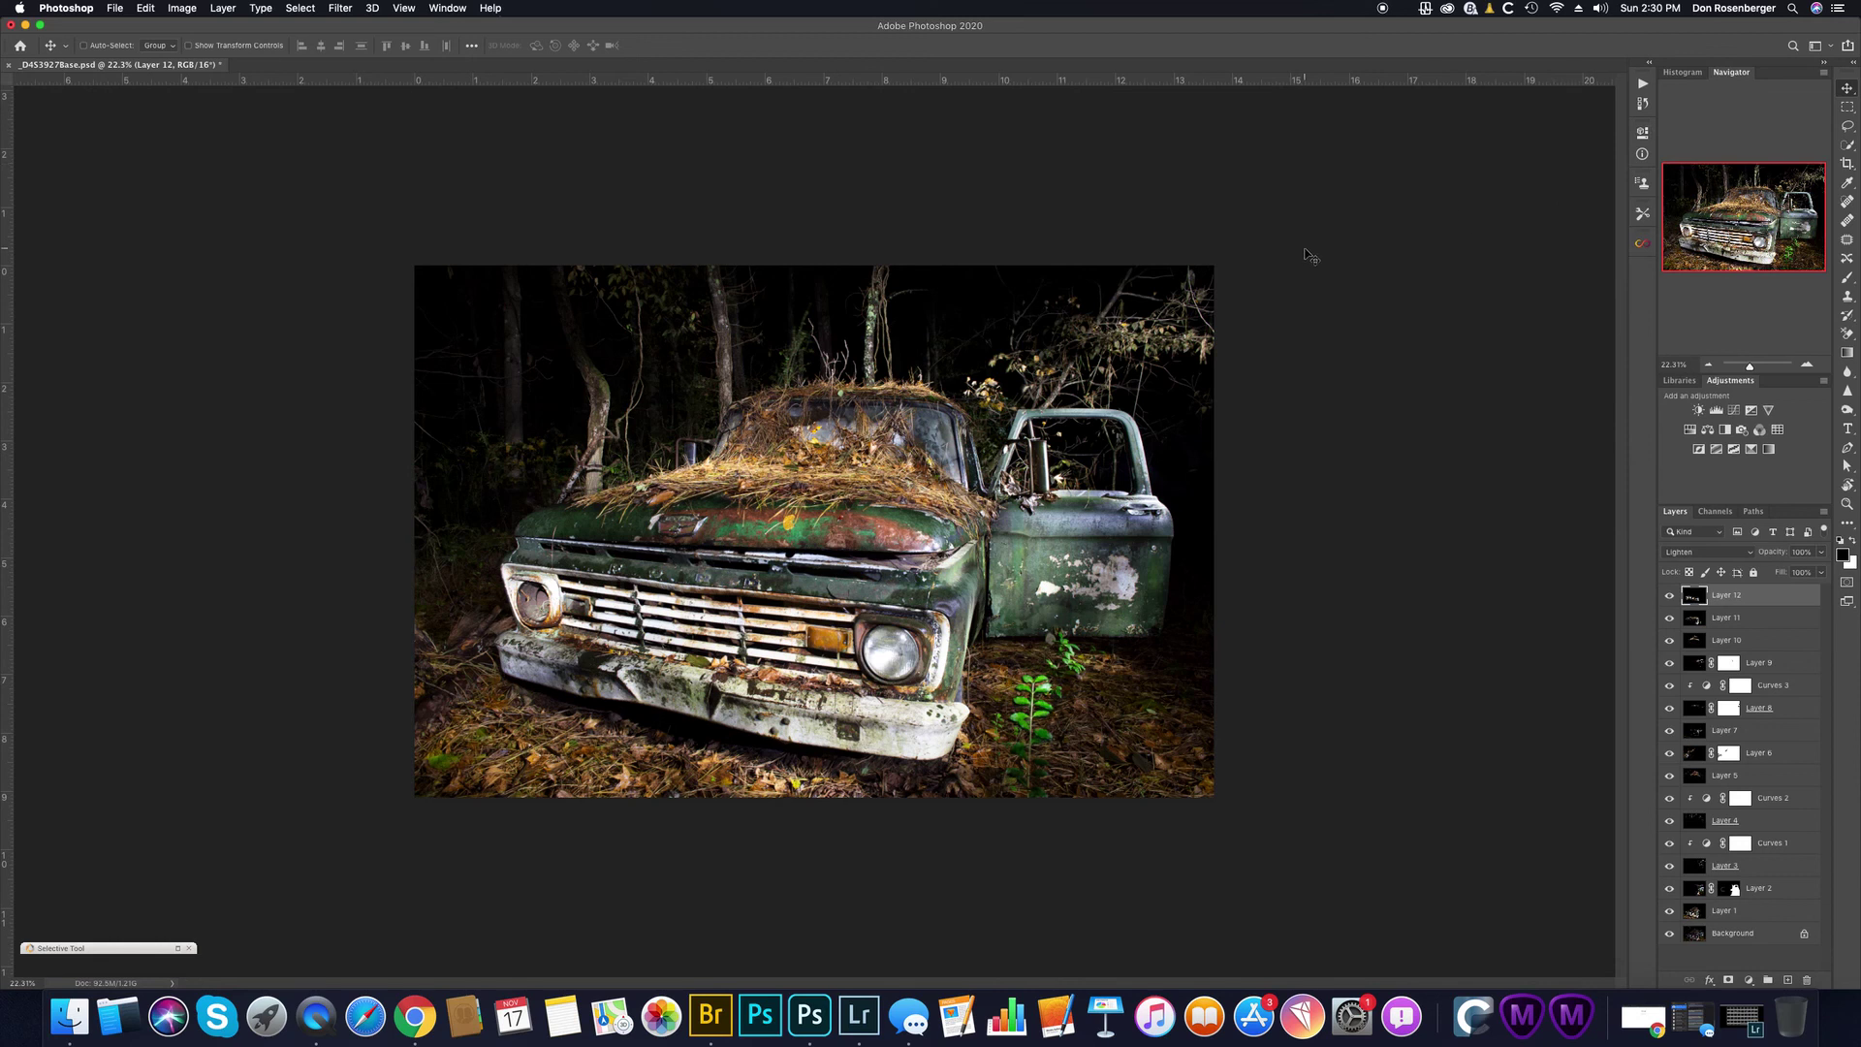